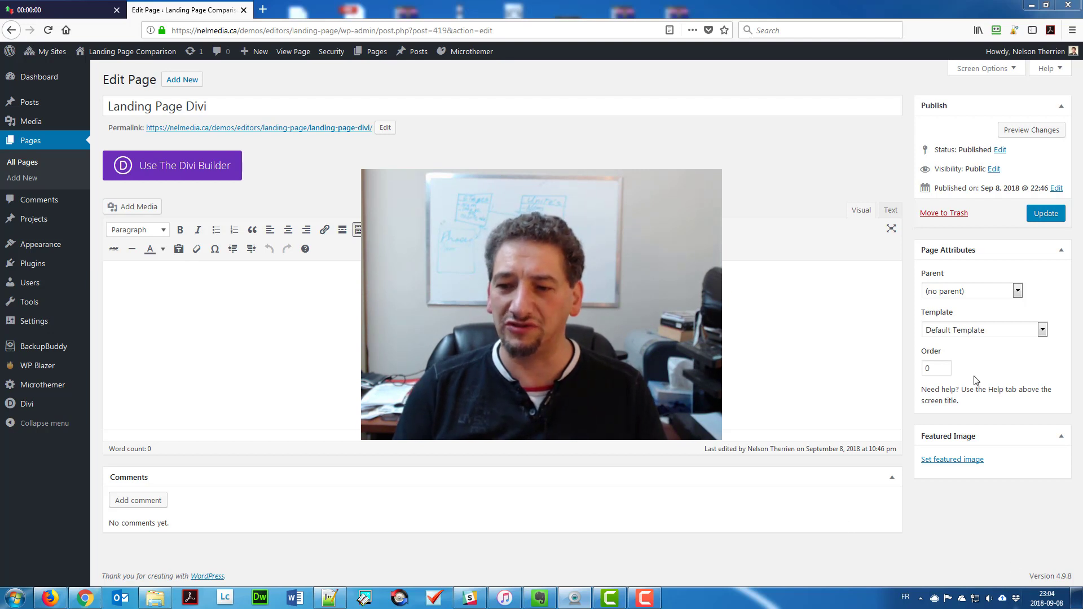
Assign the FW Fullwidth No Header Footer template to the Landing Page Divi page and update the page.
left_click(968, 333)
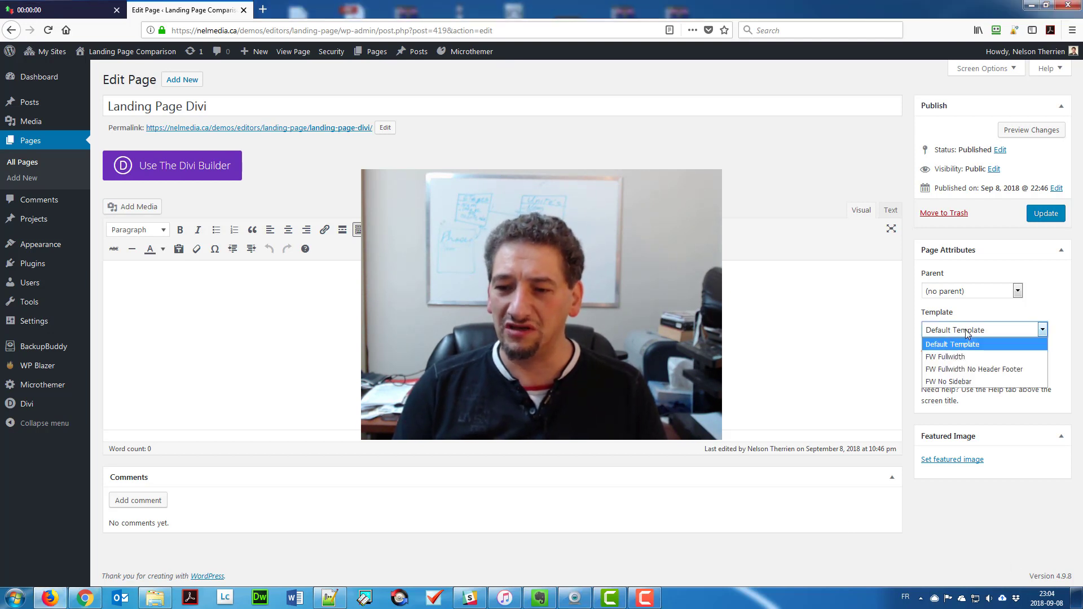
left_click(977, 370)
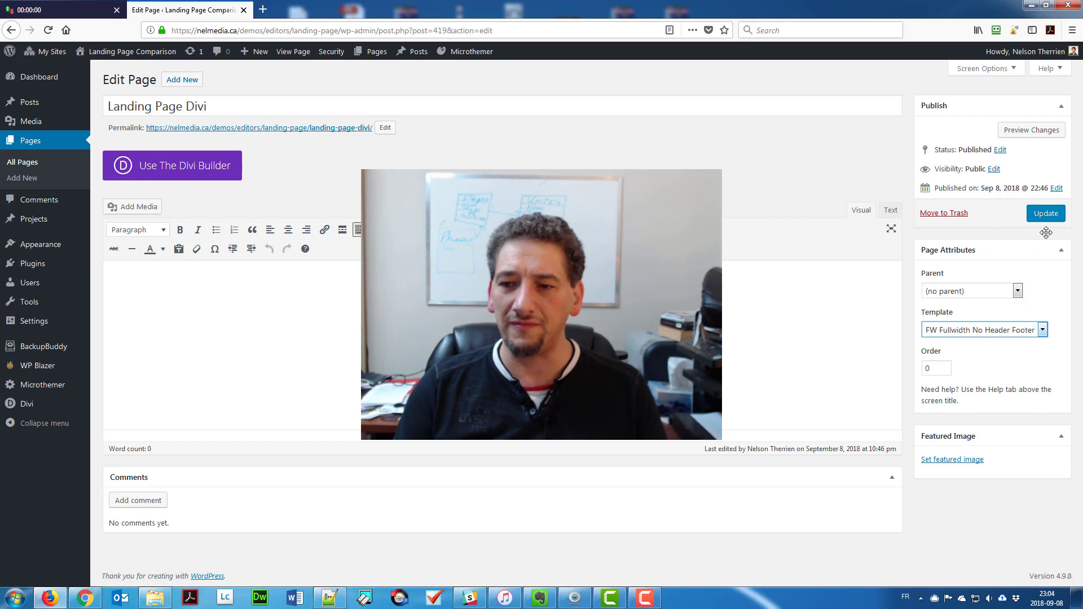
left_click(1048, 215)
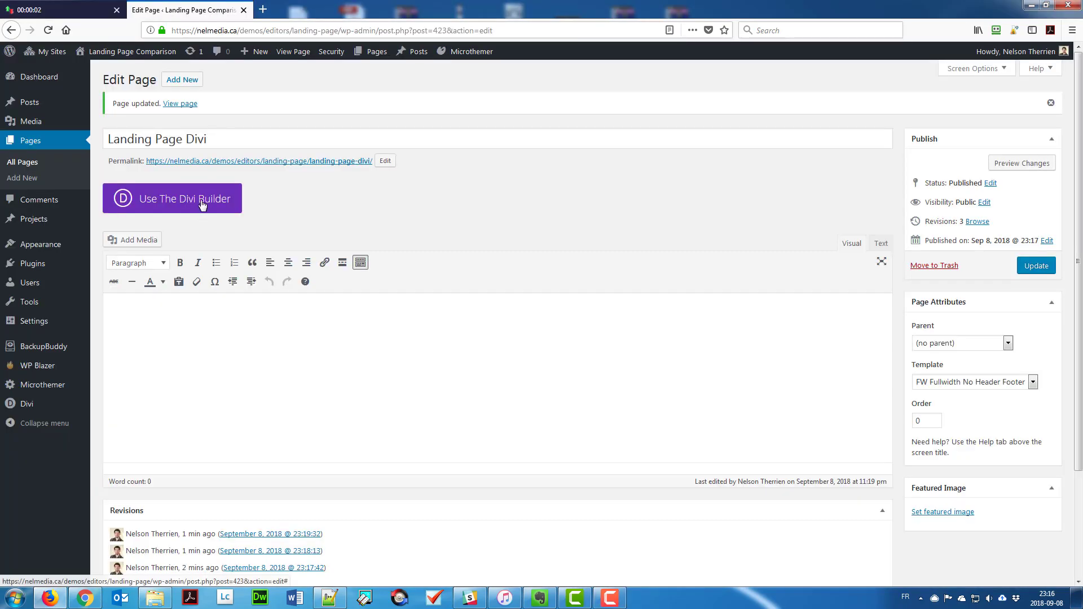
Open the page in the Divi visual builder and set the page's dark text color to #323233.
left_click(202, 204)
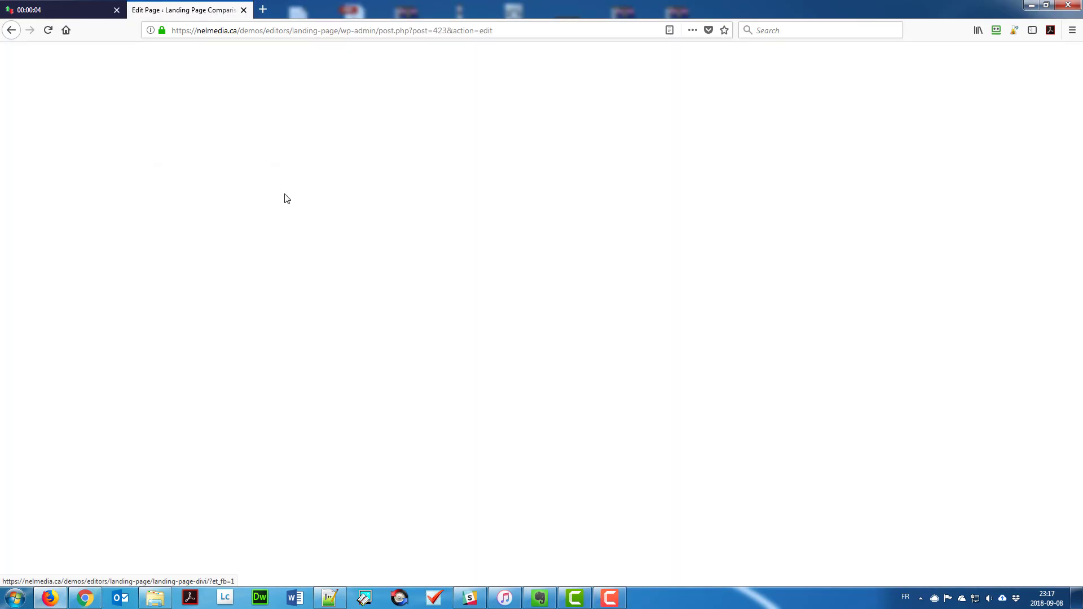
left_click(383, 285)
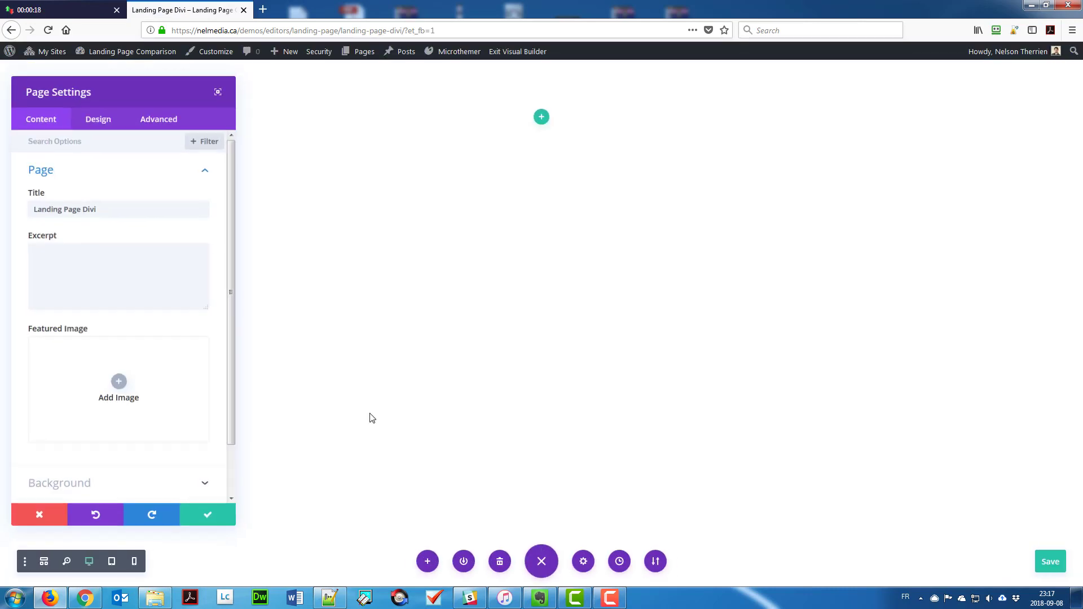
left_click(99, 118)
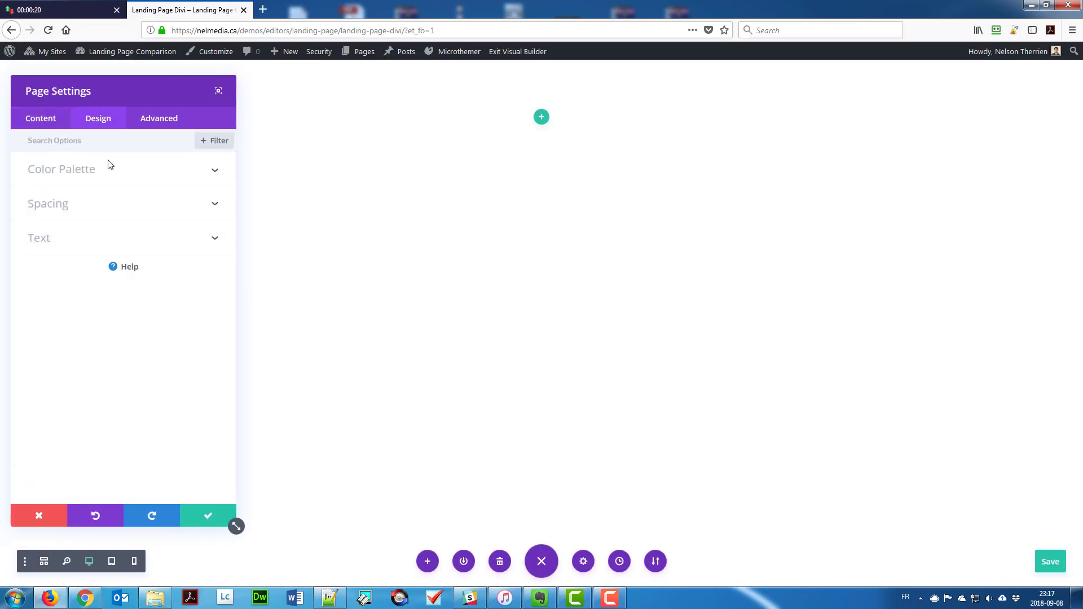
left_click(120, 208)
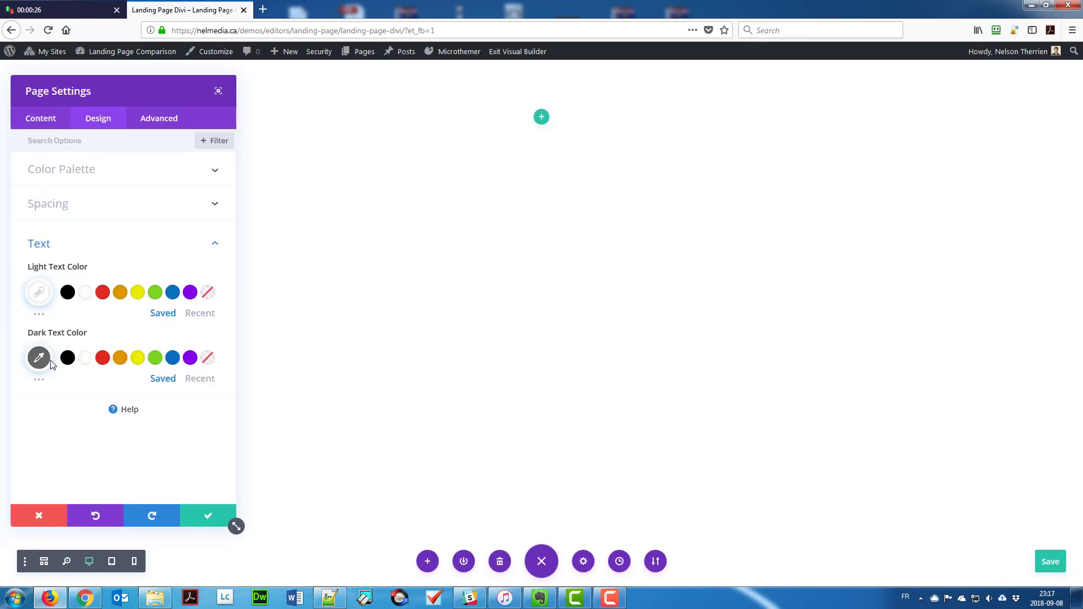
left_click(39, 359)
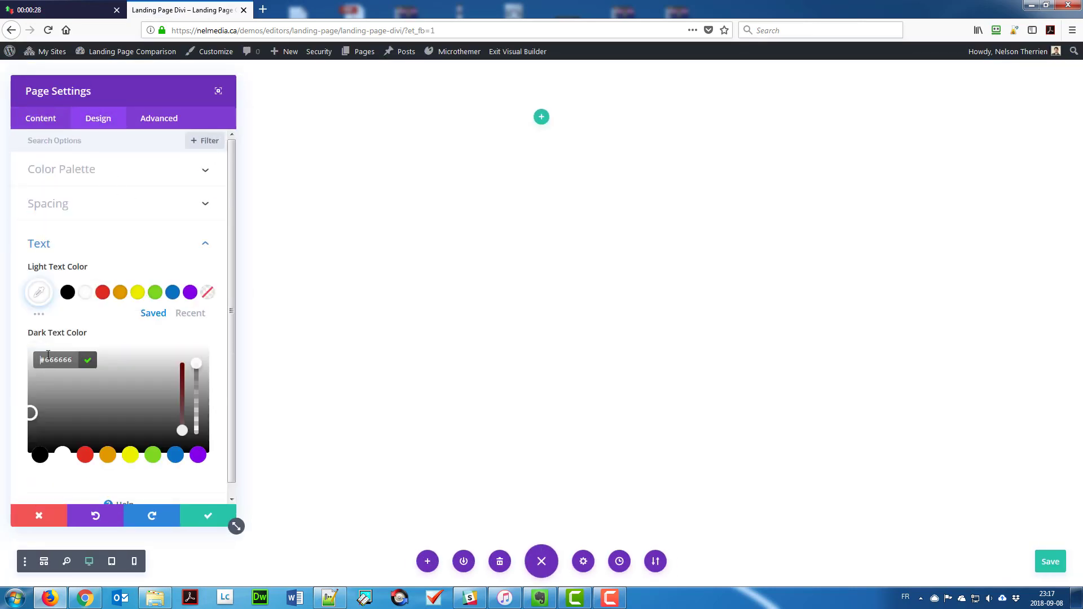
type("323233")
left_click(88, 360)
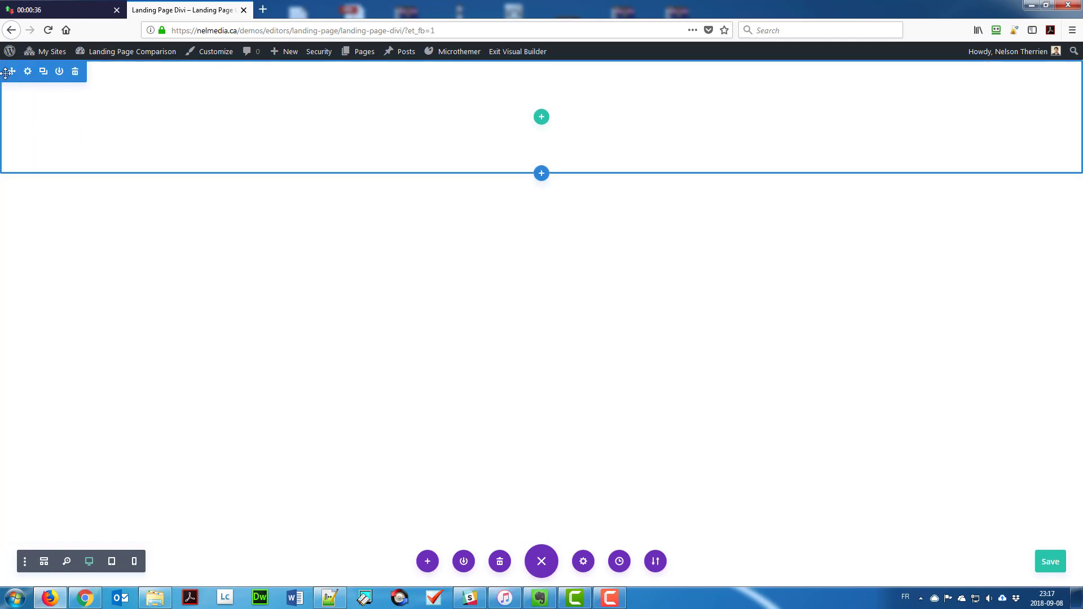
Give the section the background photo of the woman stretching by the fence, with the image size set to Actual Size.
left_click(96, 169)
left_click(141, 200)
left_click(118, 271)
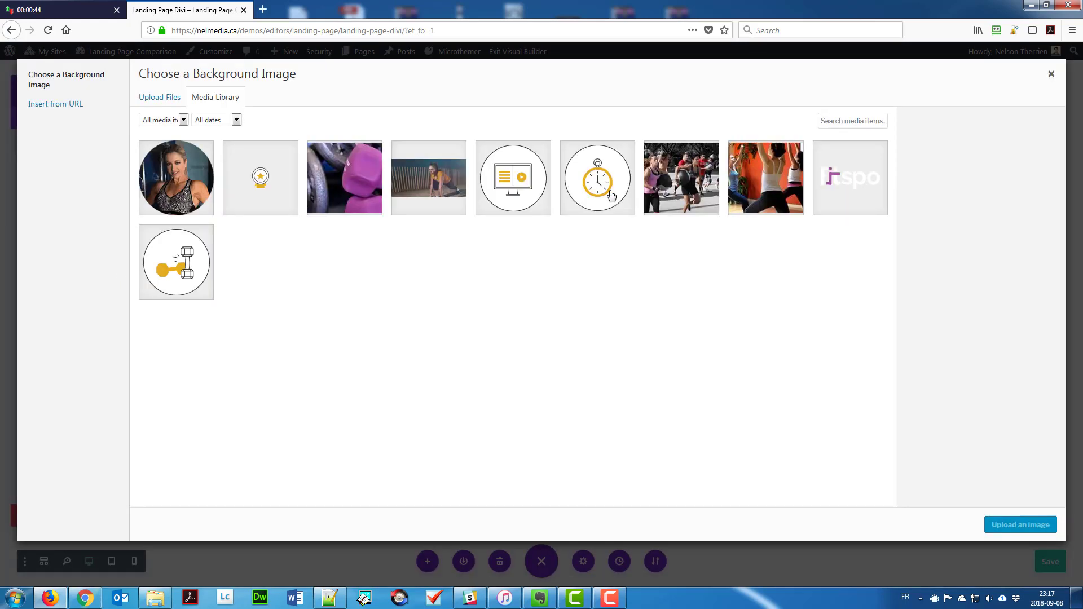
left_click(431, 176)
left_click(1019, 523)
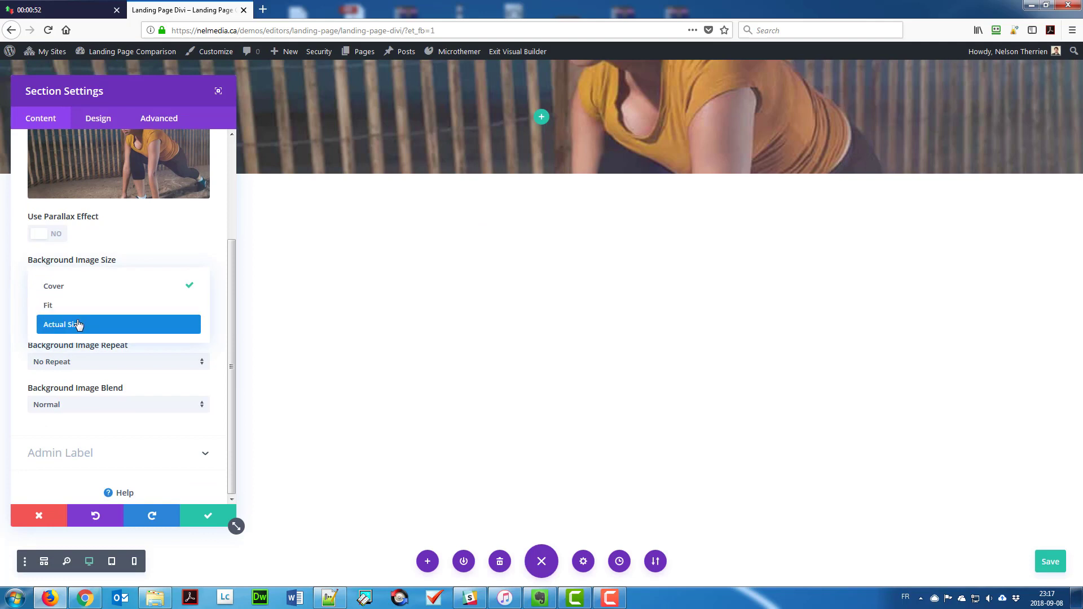
left_click(77, 324)
scroll(77, 309, "up", 3)
Set the section's width to 1200px and align it to the center.
left_click(100, 119)
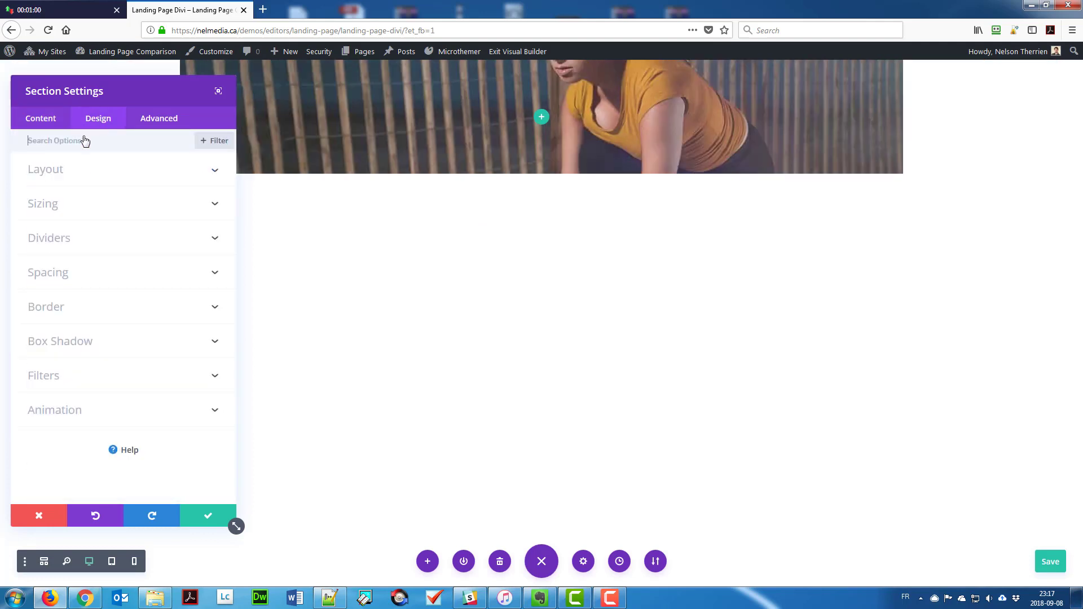
left_click(76, 203)
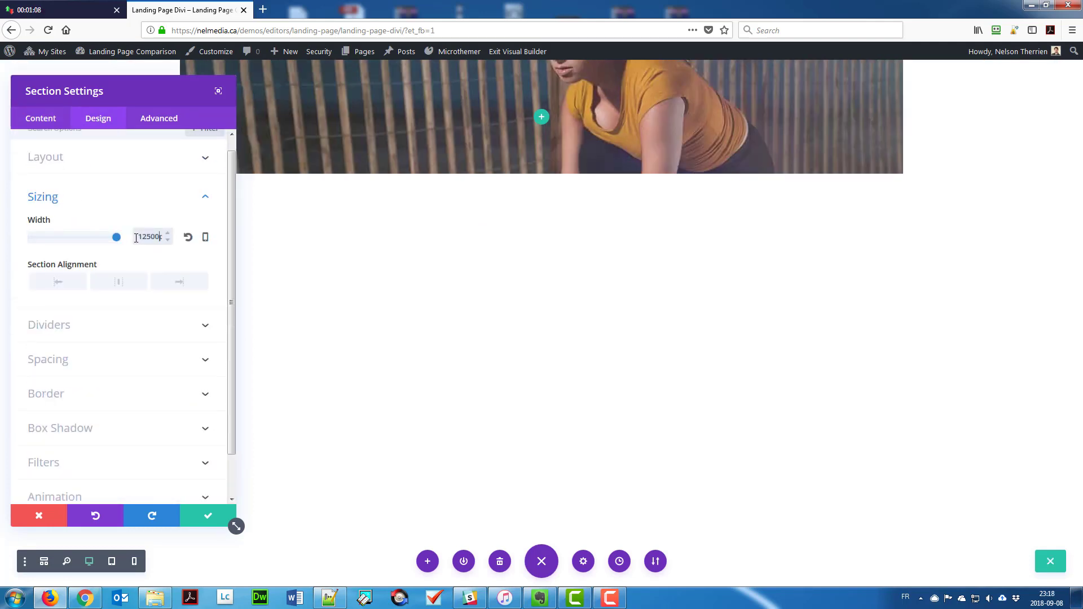
type("0")
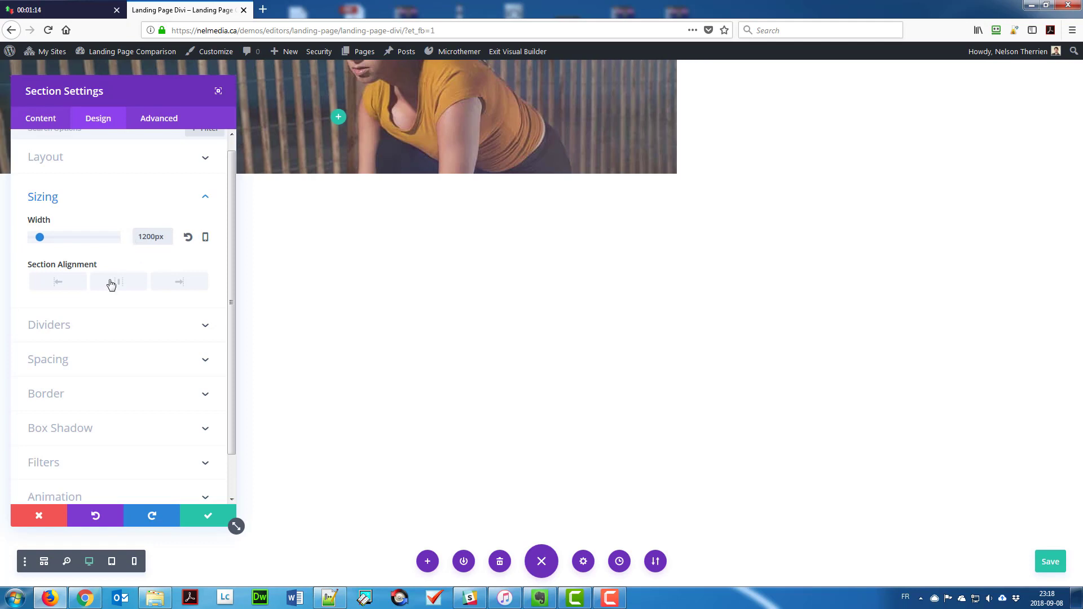
left_click(110, 283)
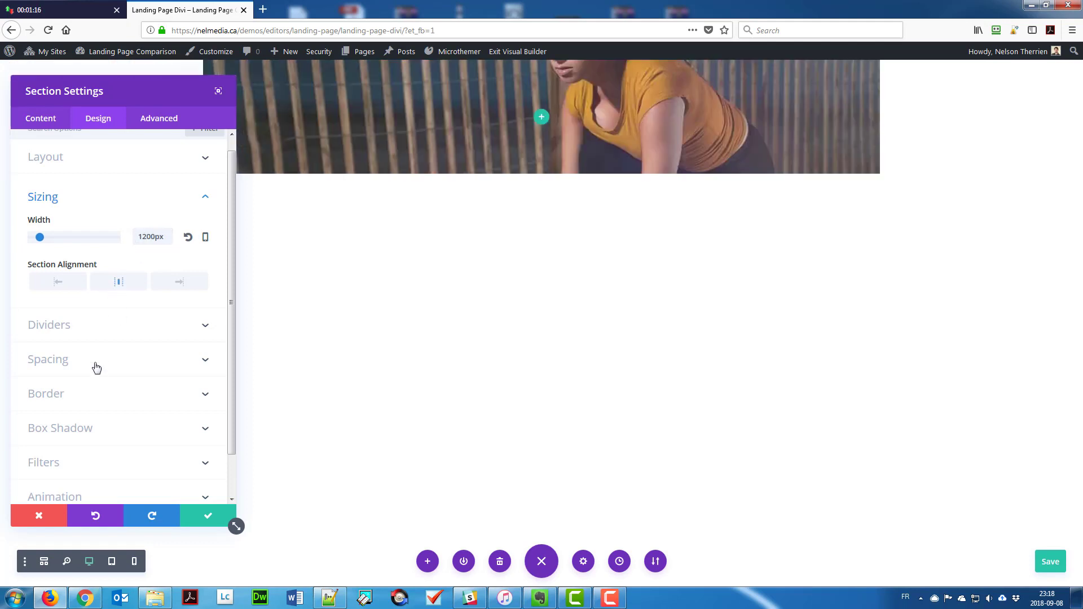
Set the section's top and bottom custom padding to 0px and save the section settings.
left_click(94, 360)
left_click(39, 295)
type("0")
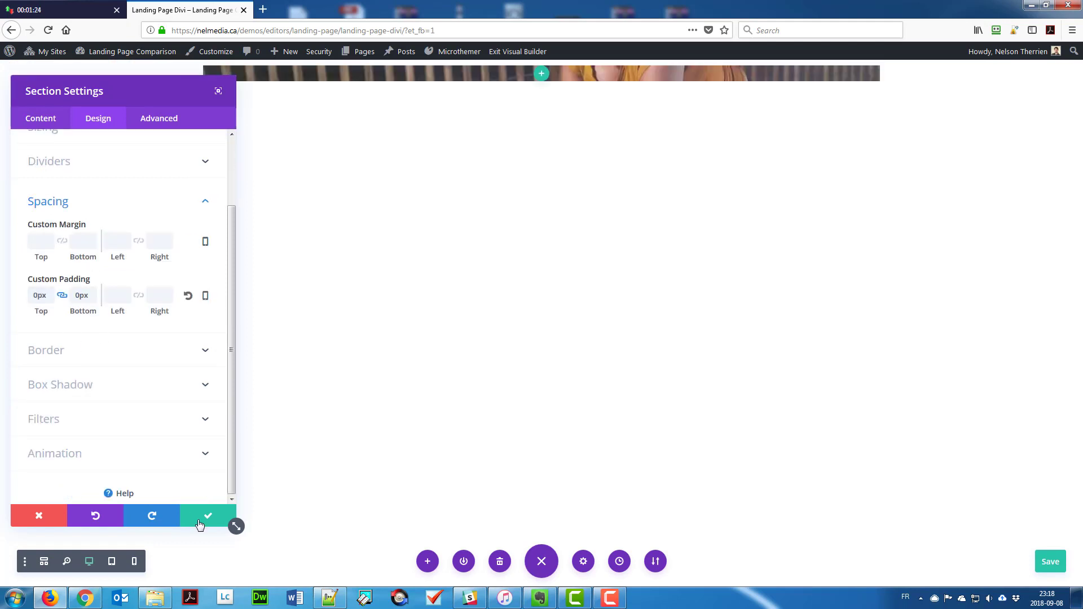
left_click(208, 516)
Insert a row with two equal columns and add the fitspo logo as an Image module in the first column.
left_click(541, 78)
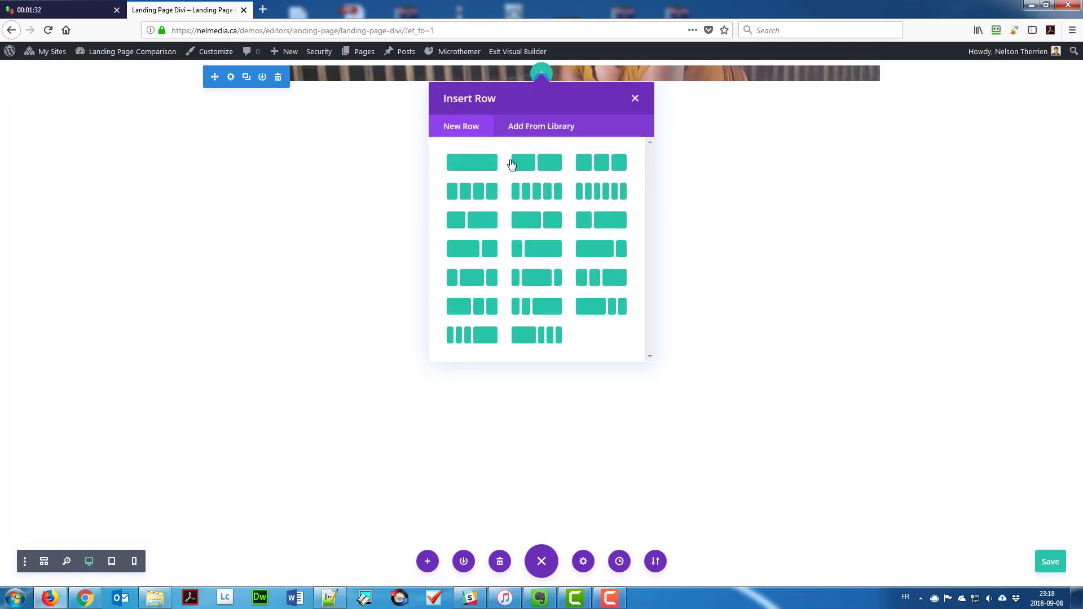
left_click(510, 162)
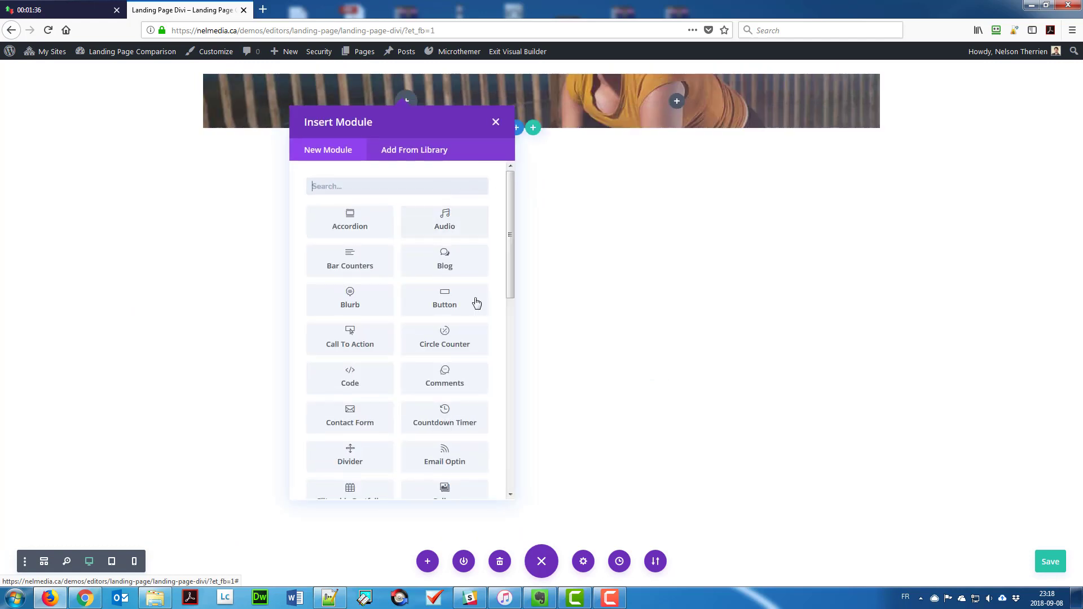
scroll(435, 382, "down", 10)
scroll(363, 300, "up", 4)
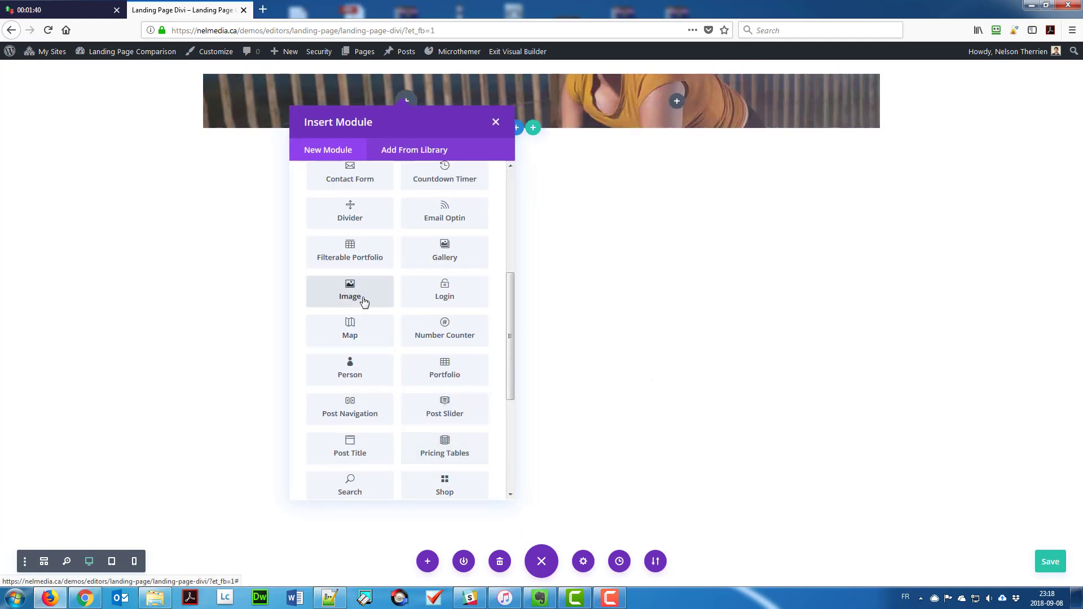
left_click(361, 299)
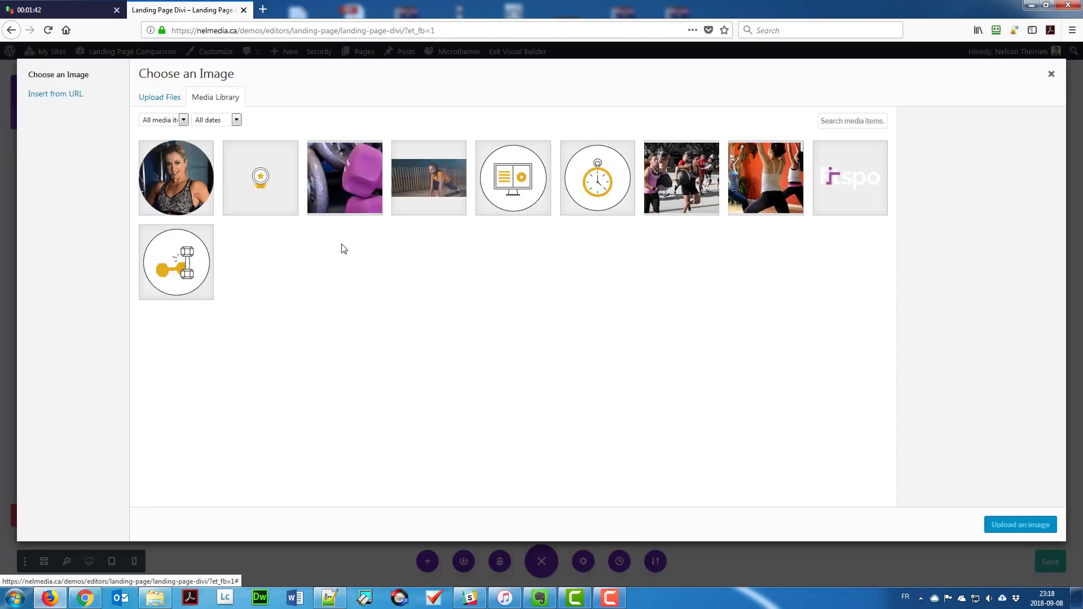
left_click(867, 188)
left_click(1021, 525)
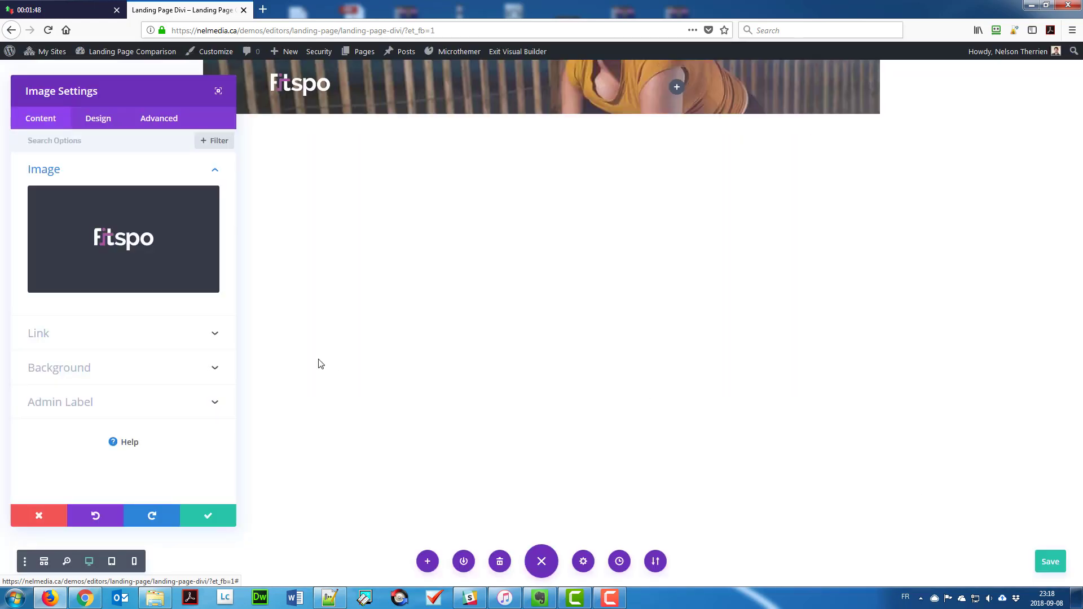
Set the logo image's custom margin to 20px top and 50px bottom and save the module.
left_click(99, 117)
left_click(48, 237)
left_click(43, 241)
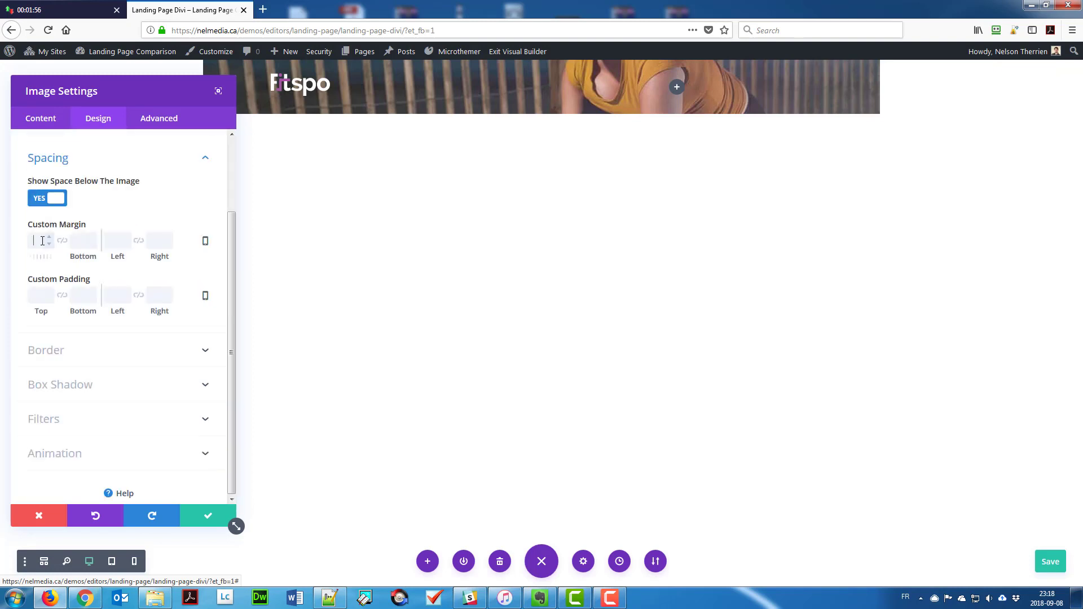
type("20")
key("Tab")
type("50")
left_click(207, 515)
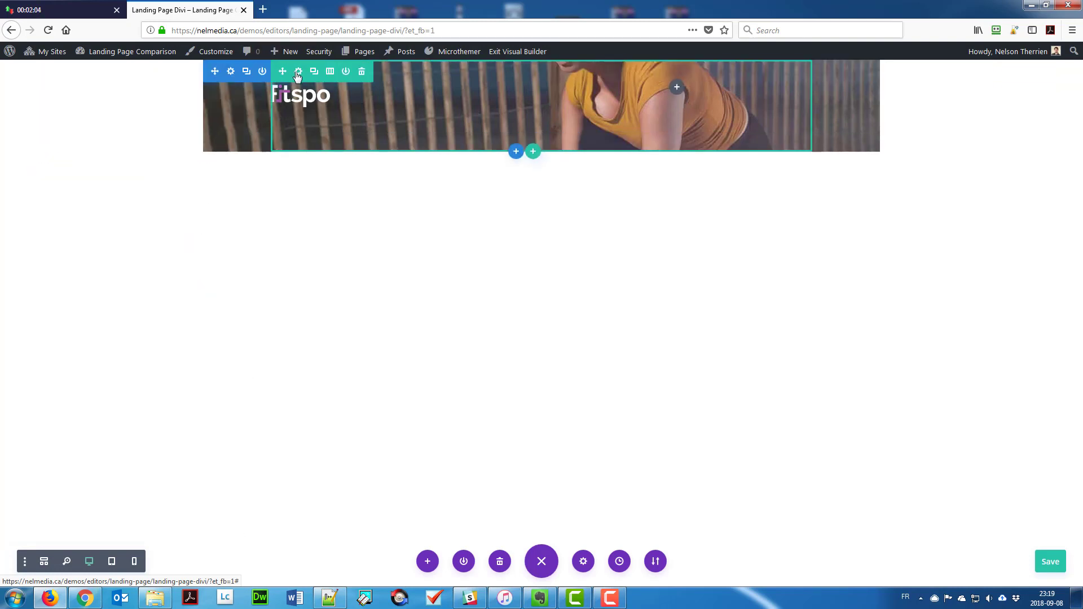
Make the row containing the logo full width.
left_click(298, 76)
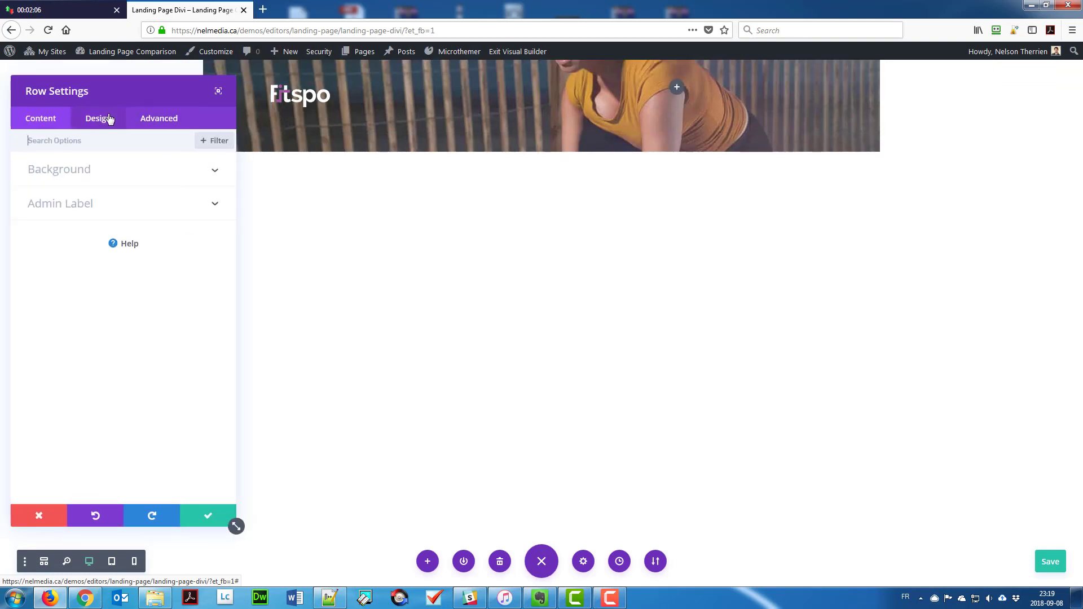
left_click(98, 118)
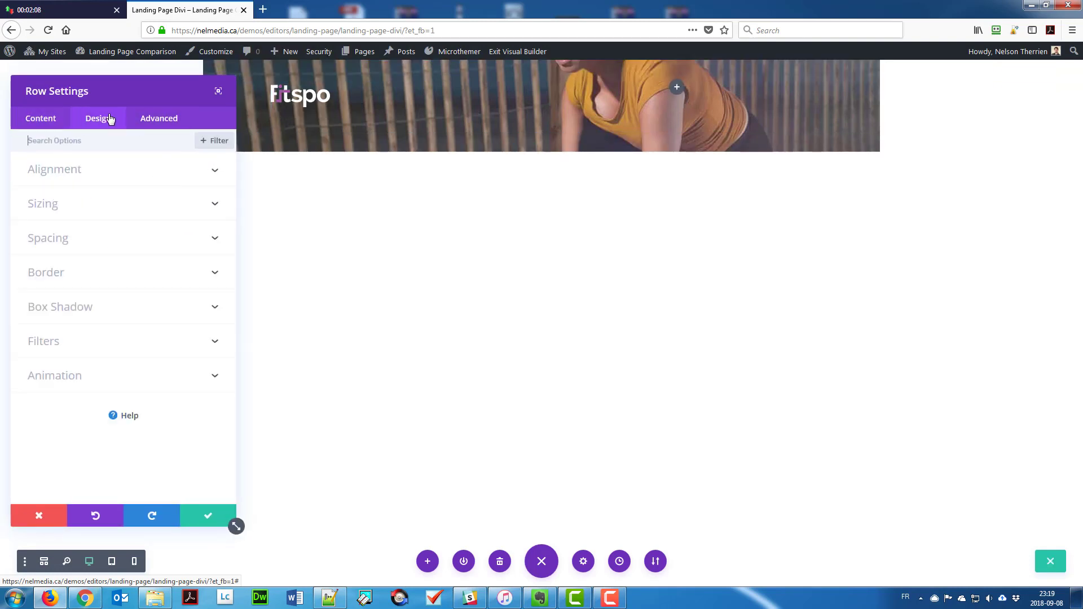
left_click(83, 205)
left_click(64, 189)
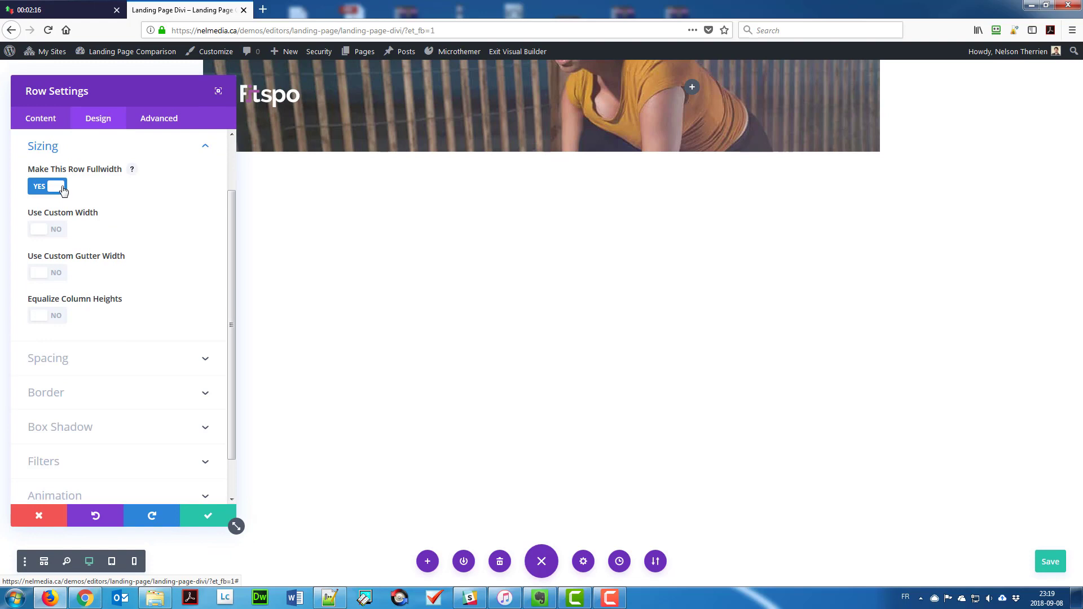
Set the row's custom padding to 120px top and 105px left, and column 1's right padding to 70px, then save.
scroll(77, 333, "down", 1)
left_click(77, 333)
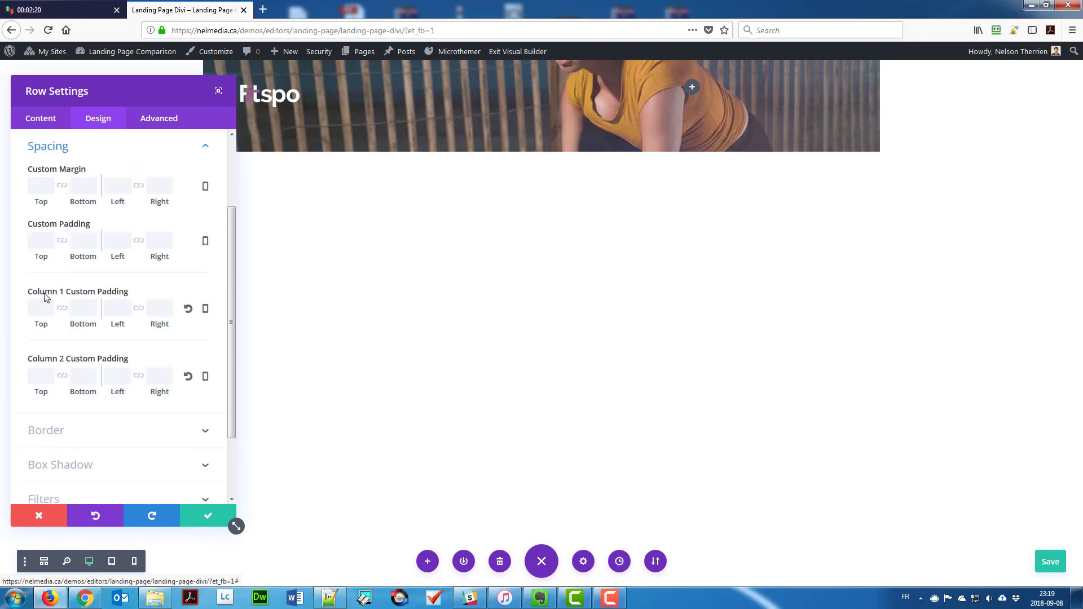
type("120")
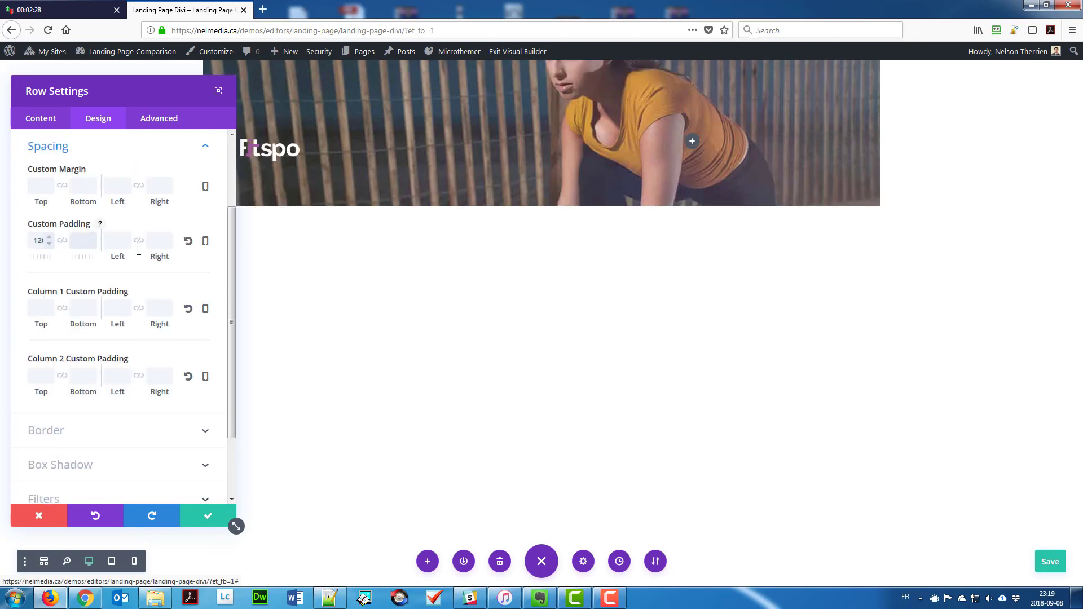
left_click(117, 240)
type("105p")
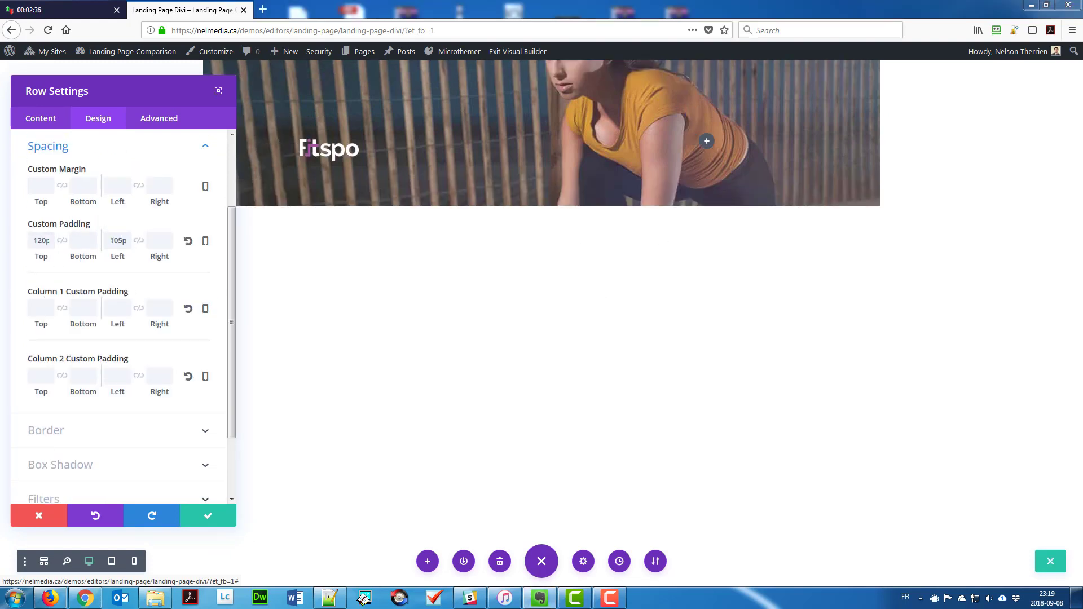
left_click(161, 308)
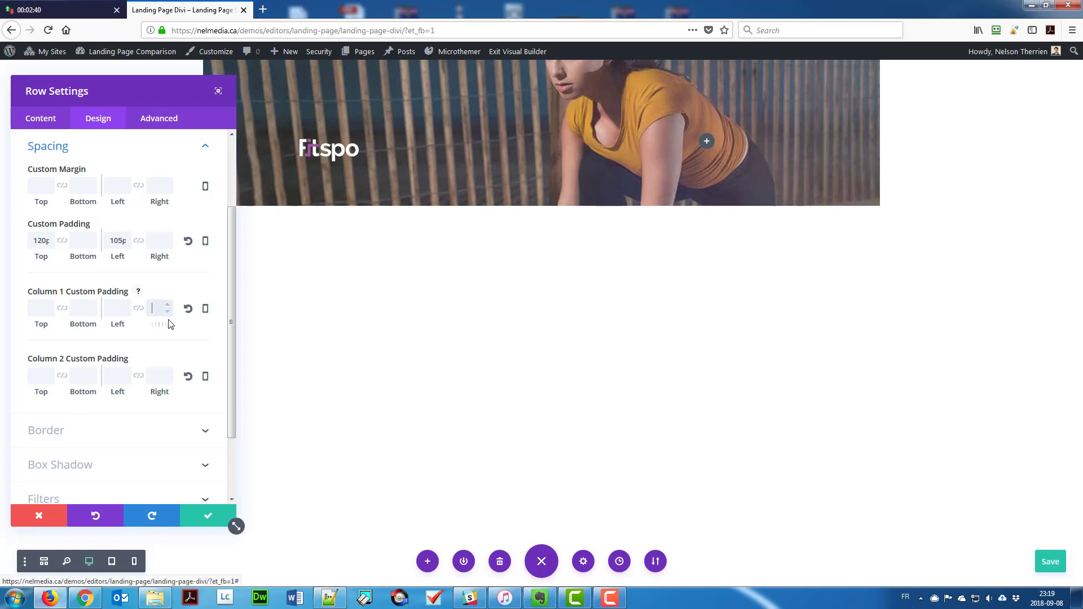
type("70")
left_click(210, 517)
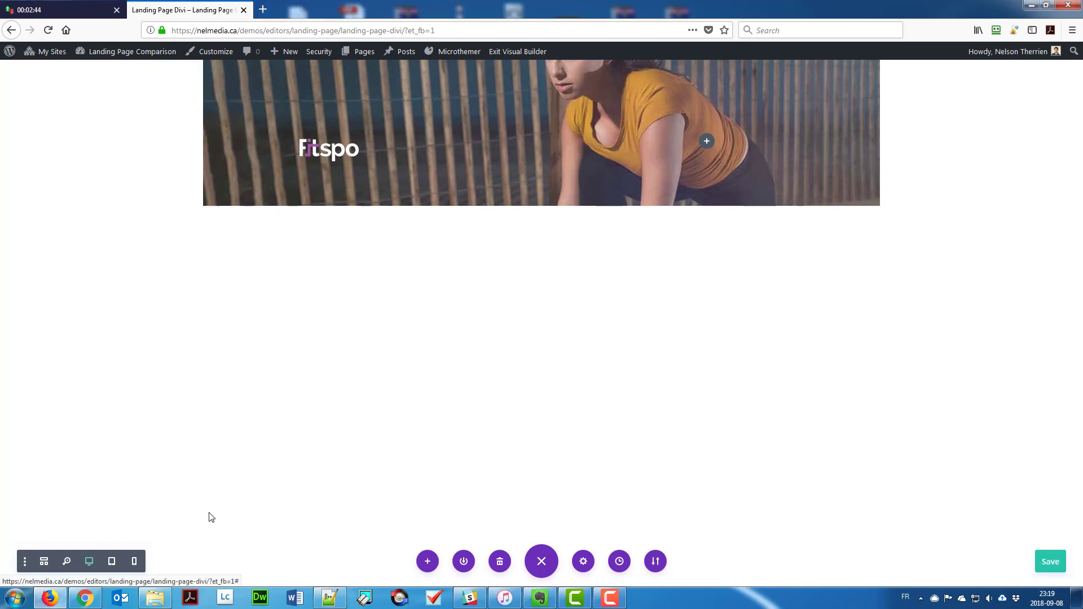
Add a Text module below the logo with the Heading 1 text "Be fit. Be strong.".
left_click(401, 171)
left_click(382, 226)
type("te")
left_click(414, 336)
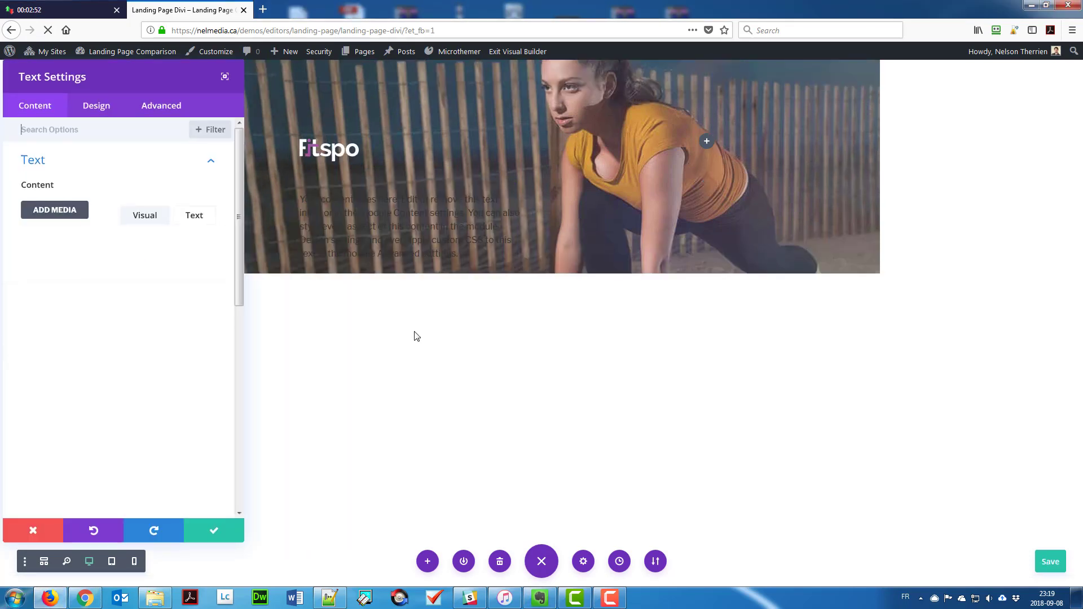
triple_click(141, 350)
type("Be fit. Be strong.")
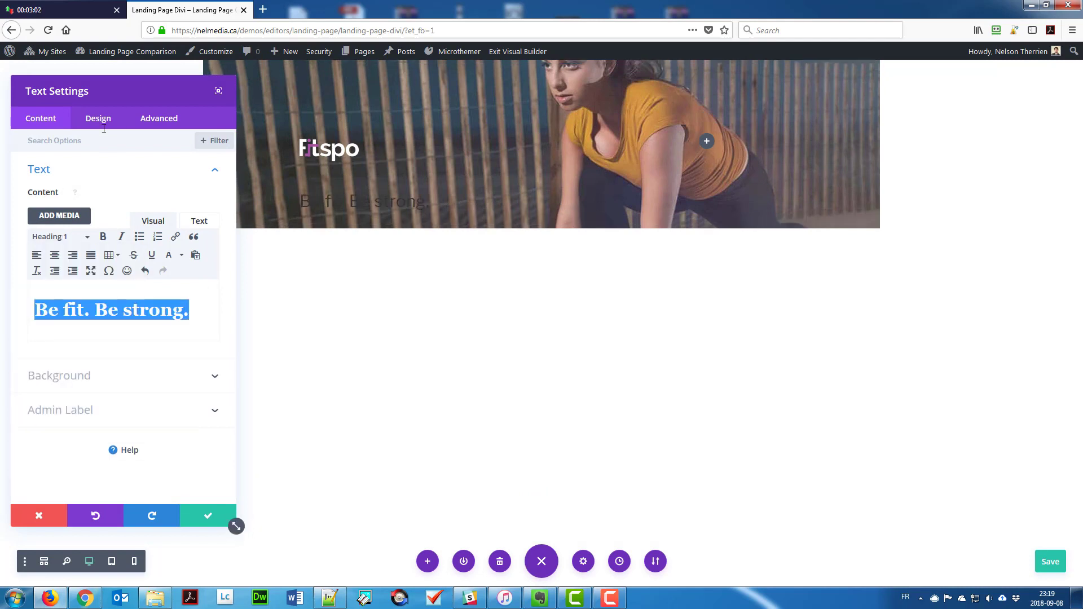
Style the module's H1 heading with the Raleway font, uppercase letters and white text color.
left_click(98, 118)
left_click(84, 202)
left_click(79, 223)
type("Ra")
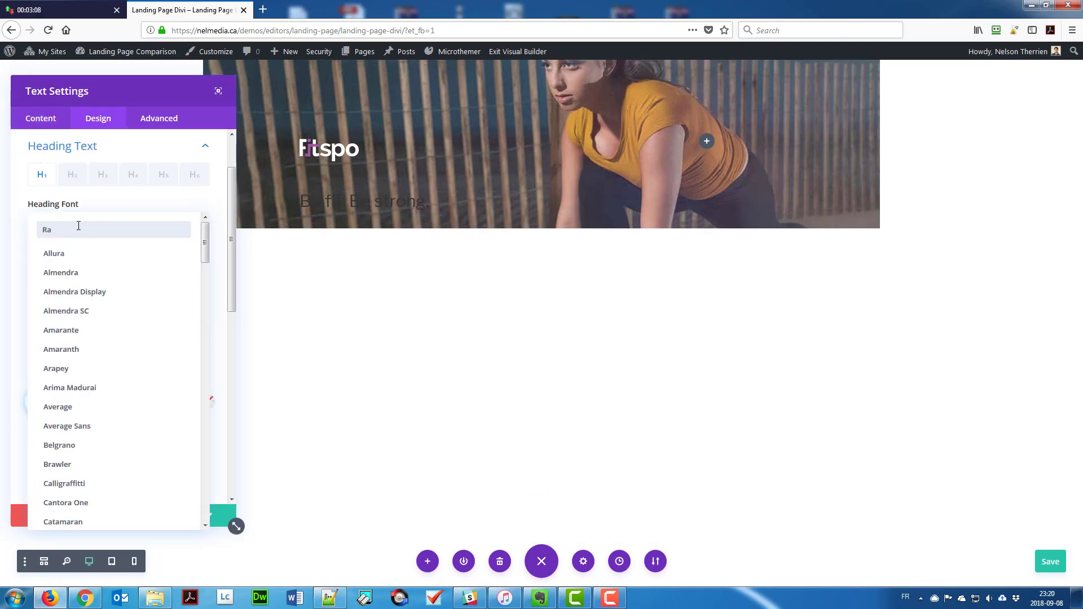
type("lew")
left_click(48, 257)
left_click(50, 265)
left_click(48, 384)
left_click(72, 307)
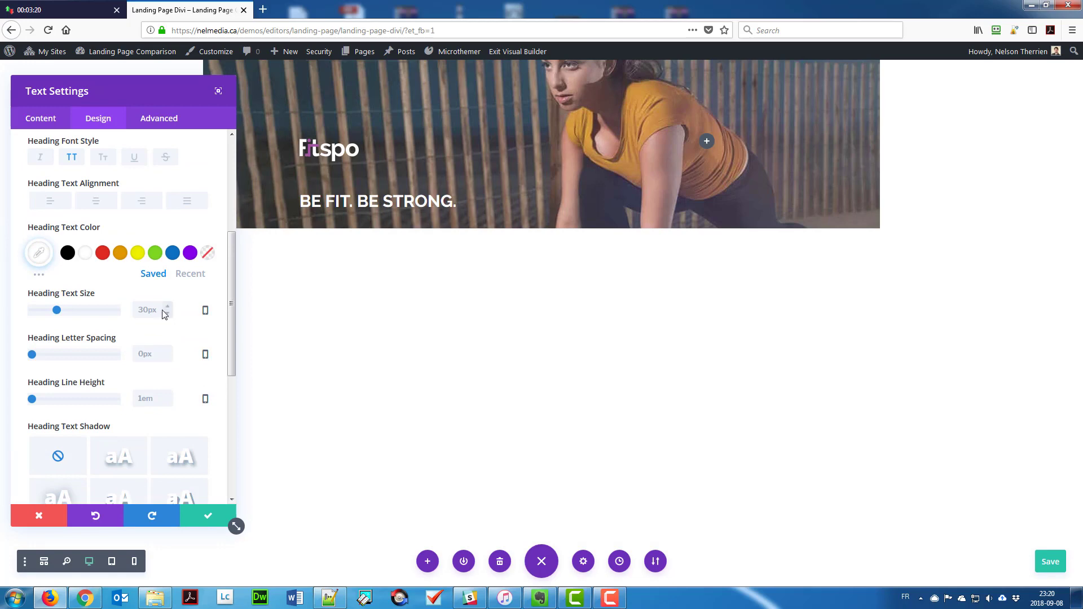
Set the headline's text size to 36px and its bottom margin to 10px, then save the module.
left_click(168, 306)
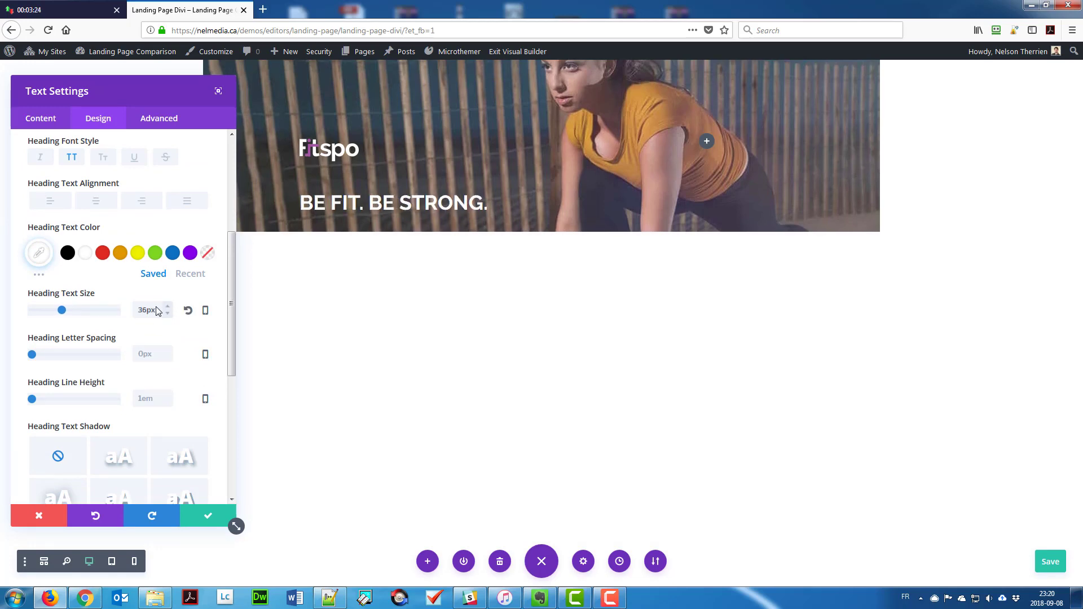
scroll(109, 341, "down", 5)
left_click(52, 315)
left_click(80, 241)
type("10px")
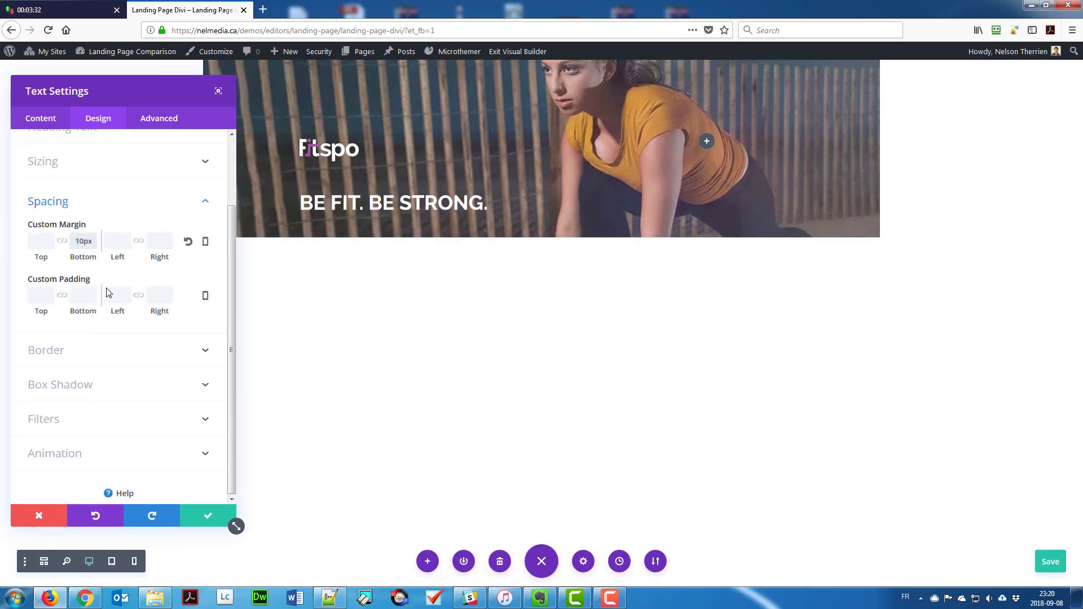
left_click(200, 515)
Add a Text module below the headline with the paragraph starting "Fitspo gives you all the essential tools you will need to get your routine going.".
left_click(516, 237)
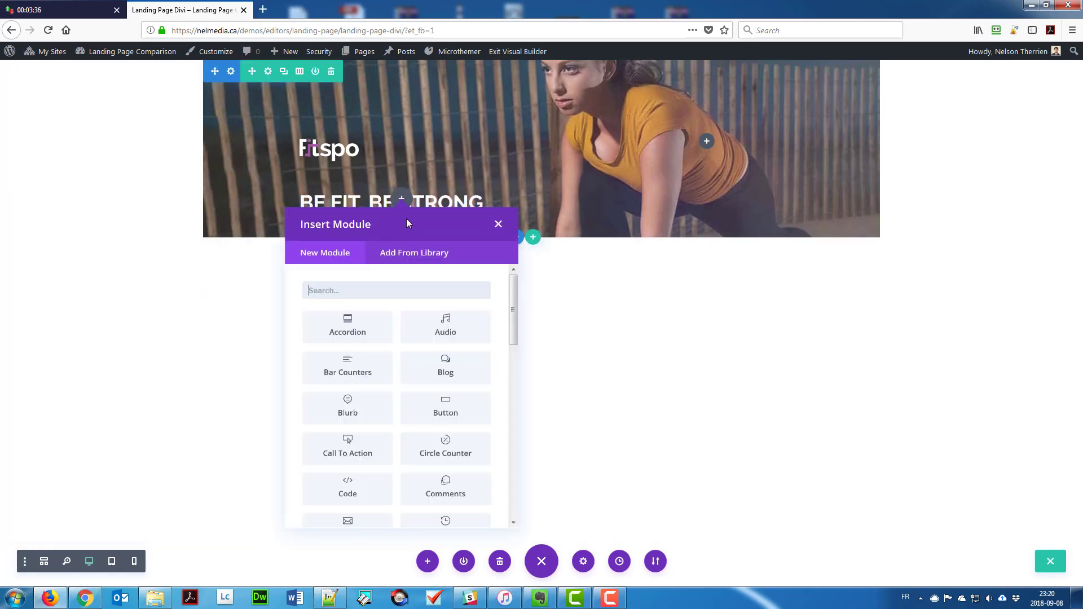
type("te")
left_click(450, 398)
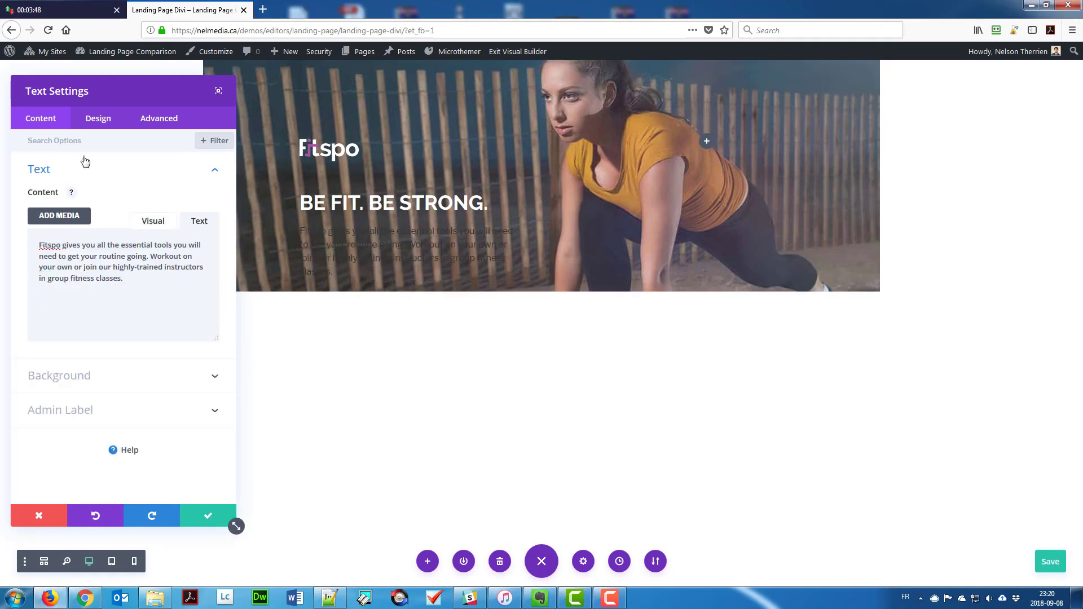
Style the paragraph with the Raleway font, 18px text size, 1.3em line height and Light text color, then save.
left_click(98, 118)
left_click(62, 172)
left_click(99, 244)
left_click(75, 322)
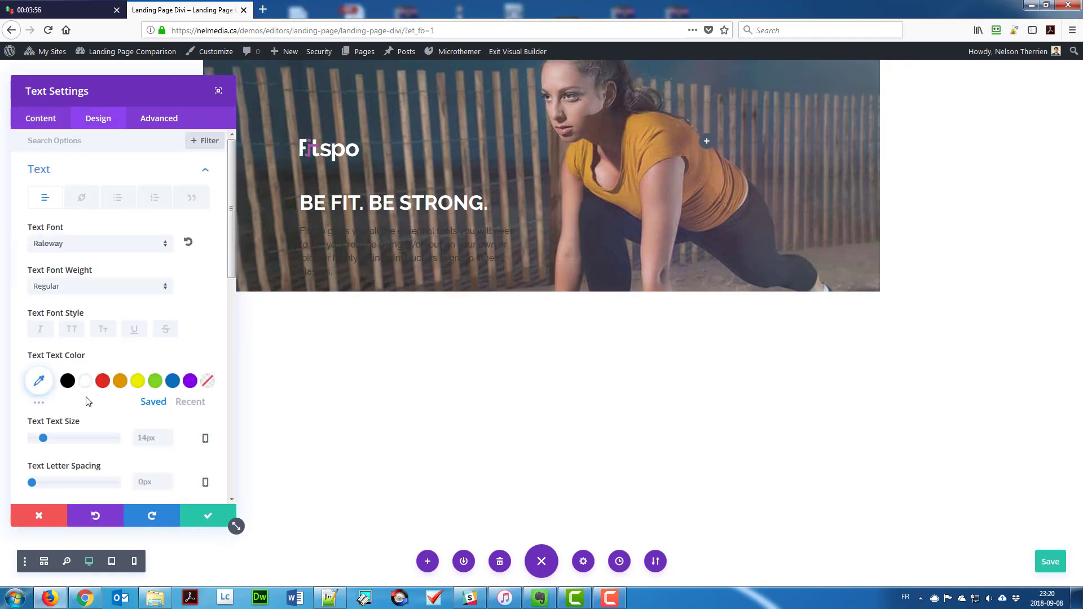
scroll(174, 233, "down", 4)
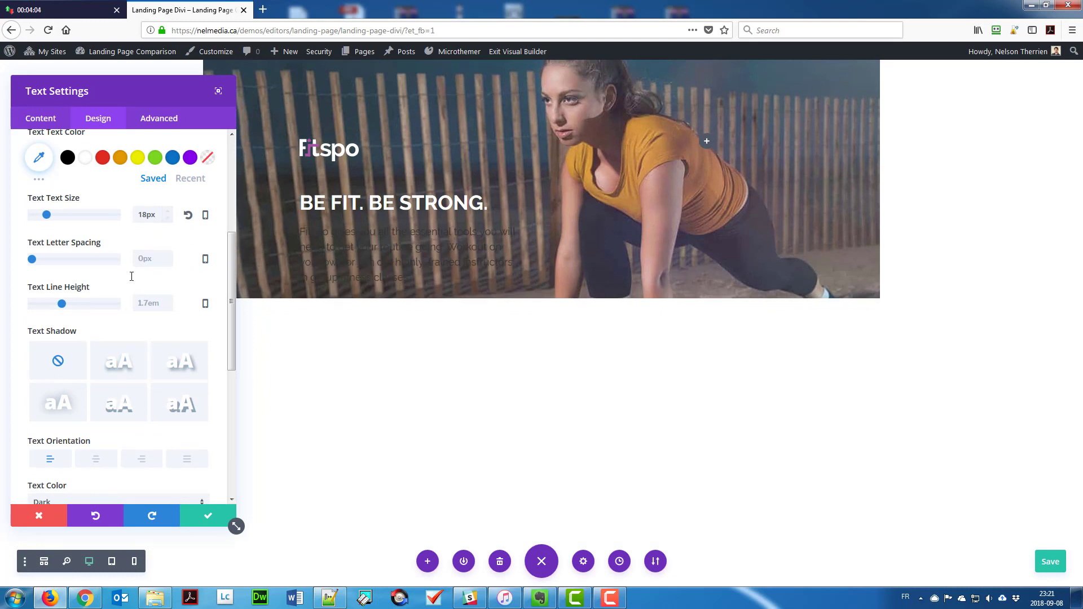
left_click_drag(62, 303, 46, 303)
scroll(70, 341, "down", 3)
left_click(72, 355)
left_click(73, 366)
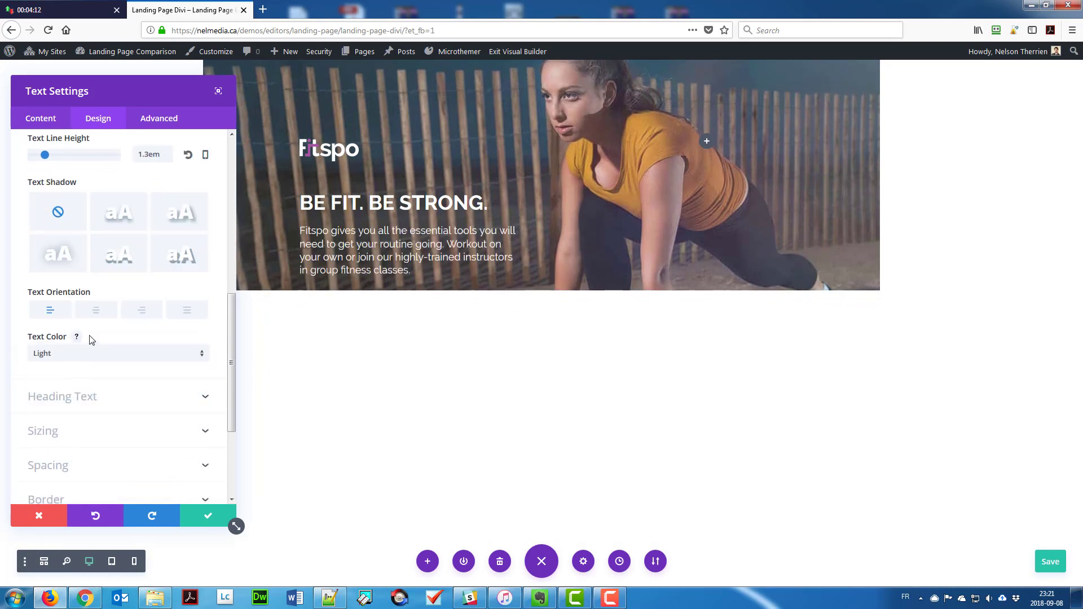
scroll(90, 318, "down", 3)
left_click(56, 318)
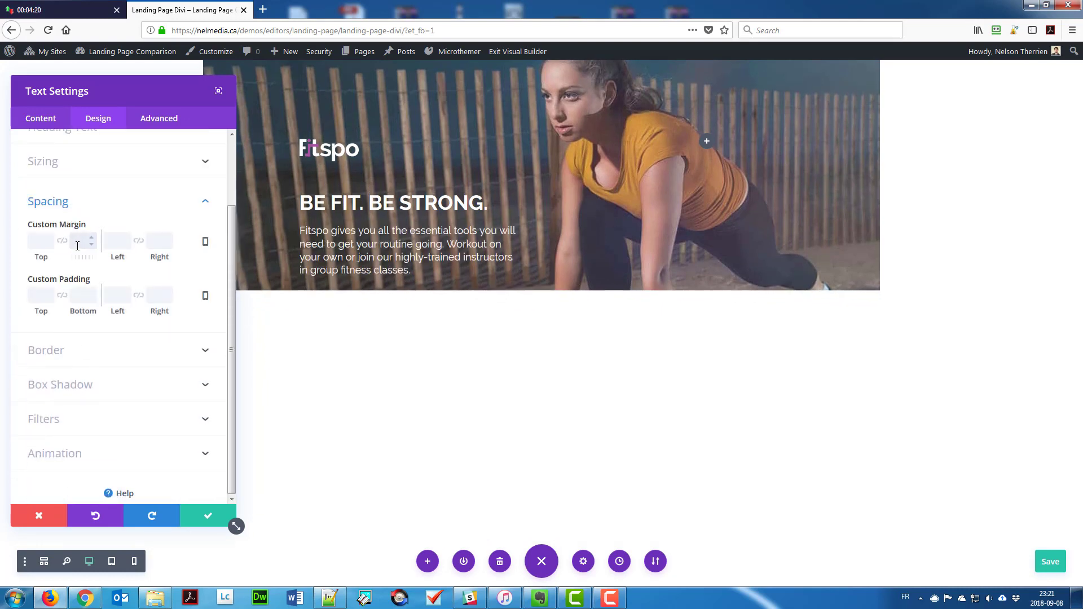
left_click(194, 516)
Add a Text module below the paragraph with the text "Plans starting at $39".
left_click(402, 259)
scroll(389, 364, "down", 10)
left_click(451, 458)
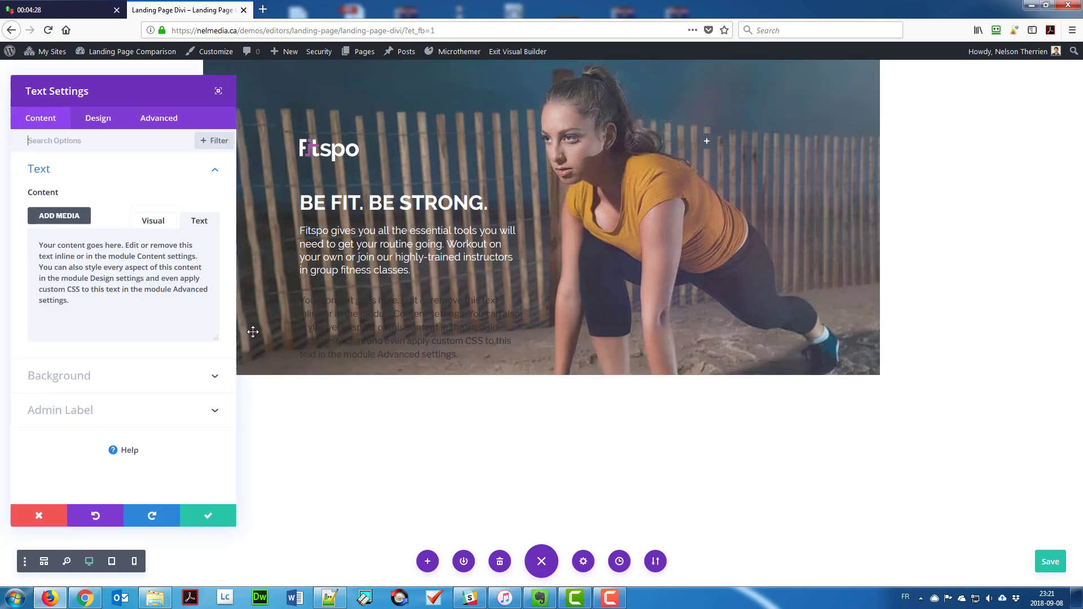
triple_click(121, 270)
type("Plans starting")
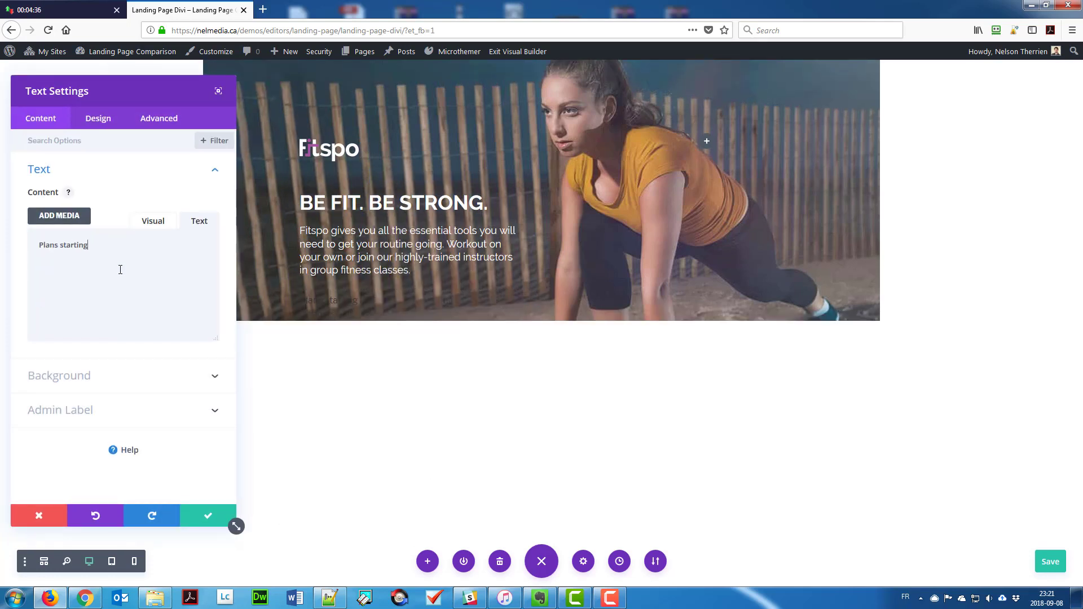
type(" at $39")
left_click(151, 222)
Set the price text to the Raleway font, Bold weight and uppercase letters.
left_click(98, 118)
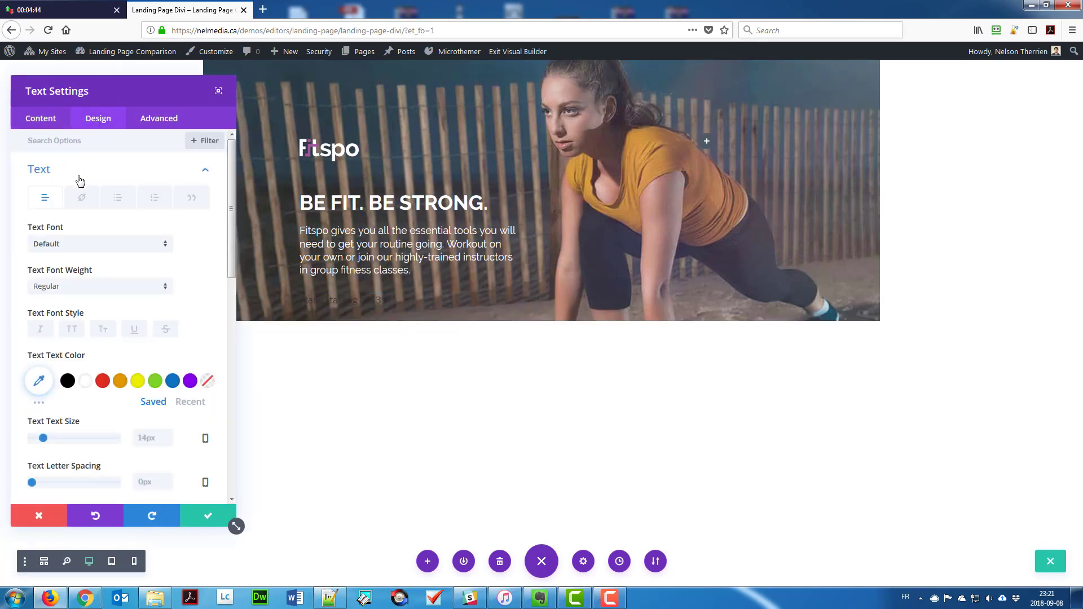
left_click(113, 247)
left_click(67, 323)
left_click(100, 287)
left_click(65, 397)
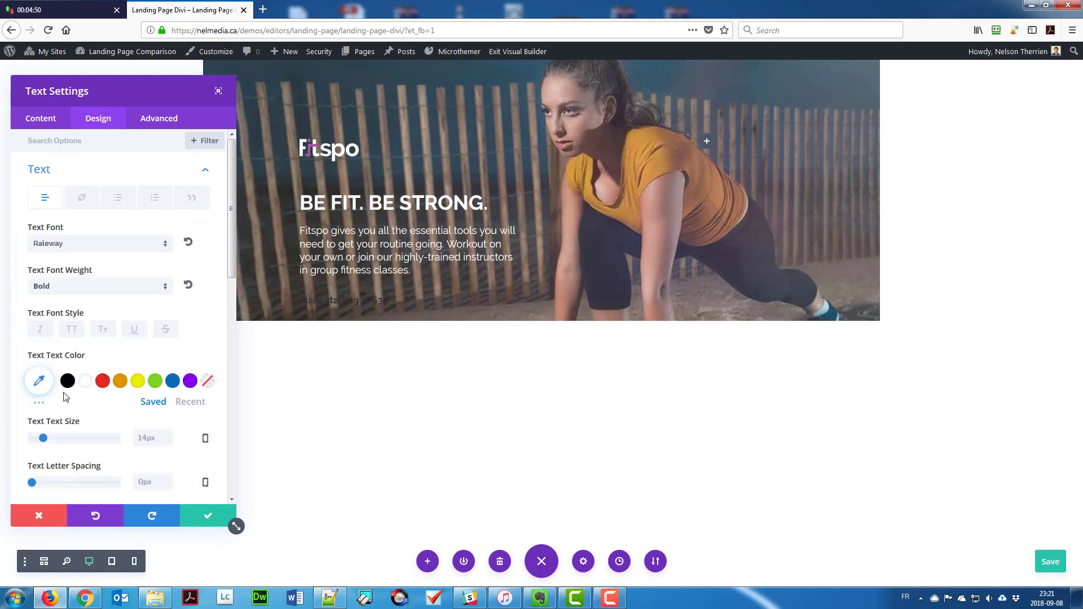
left_click(72, 333)
Increase the price text's size slightly, set its text color to Light, and save the module.
scroll(98, 358, "down", 2)
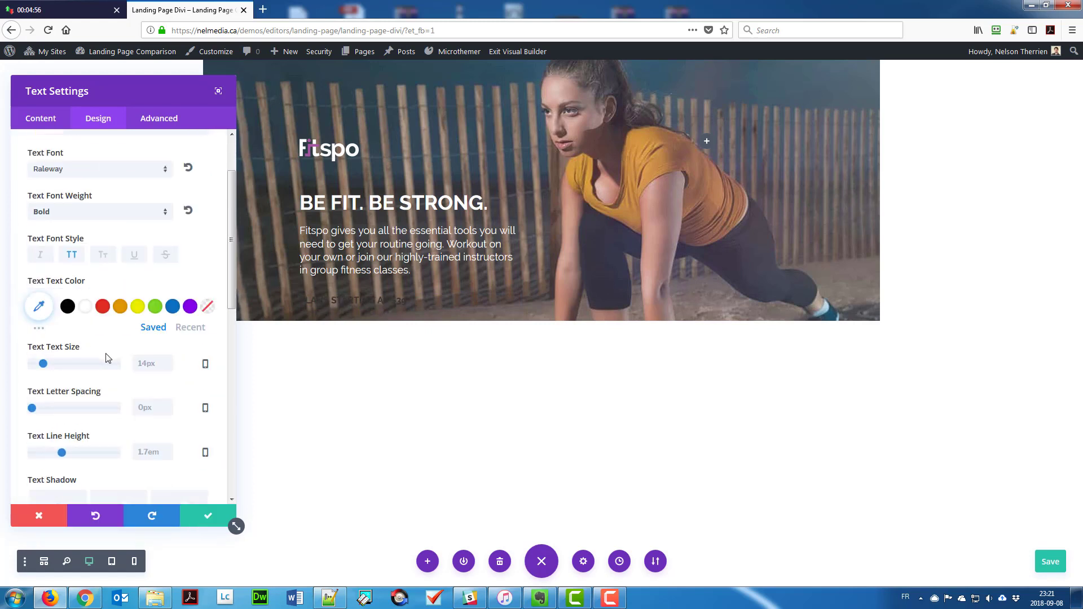
left_click(166, 361)
left_click(166, 362)
scroll(66, 404, "down", 10)
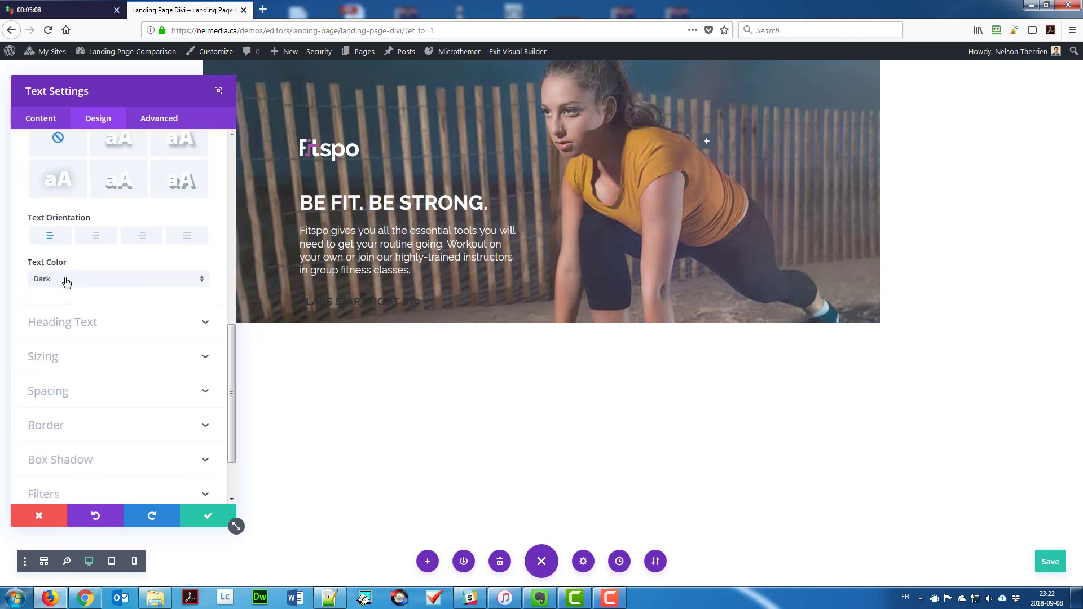
left_click(67, 282)
left_click(68, 296)
left_click(208, 518)
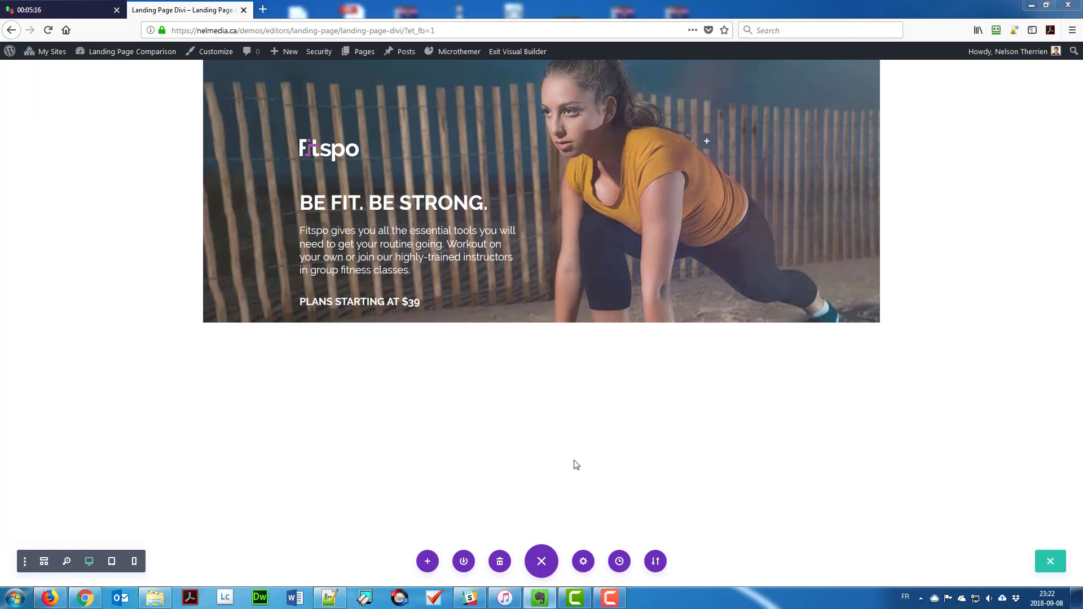
Add a Button module below the price text with the button text "Sign Up Now".
left_click(401, 327)
left_click(445, 491)
triple_click(51, 209)
type("Si")
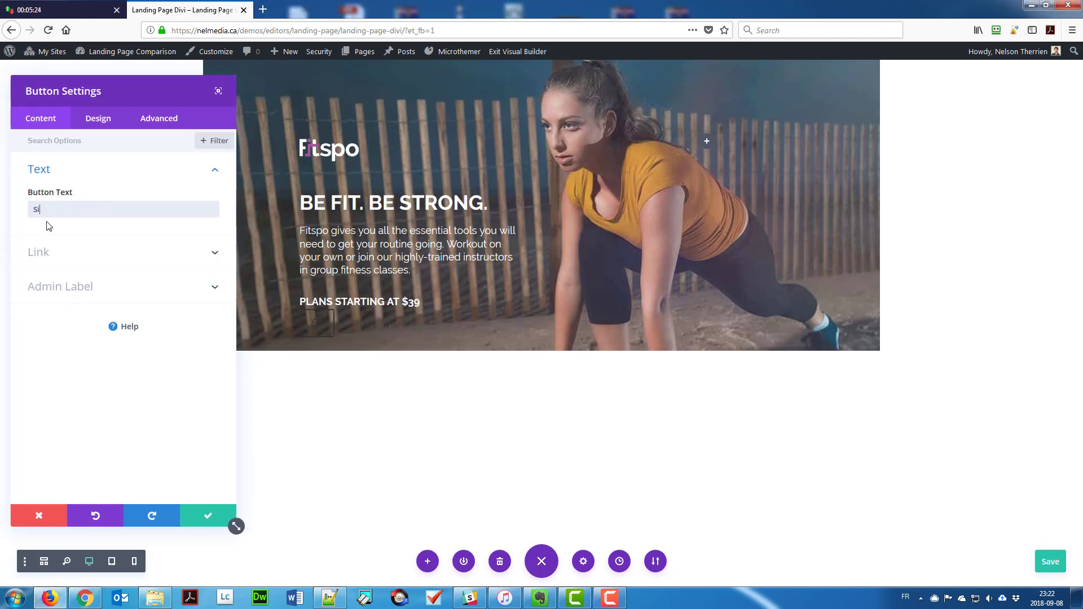
type("gn Up Now")
Set the button's text color to Light and enable custom button styles with a text size of 18px.
left_click(100, 118)
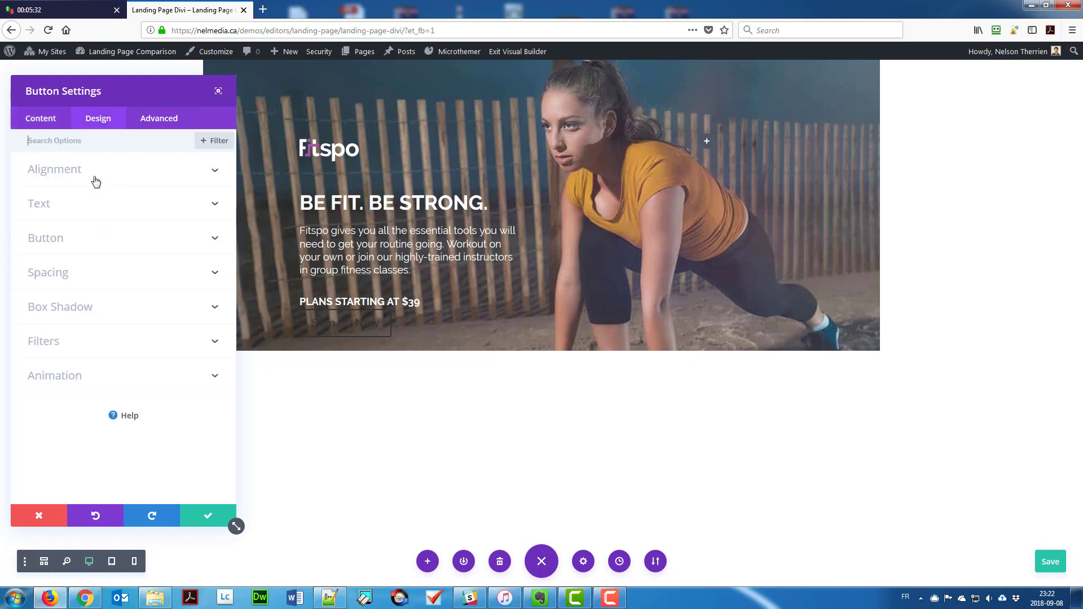
left_click(96, 203)
left_click(99, 252)
left_click(99, 258)
left_click(84, 298)
left_click(50, 284)
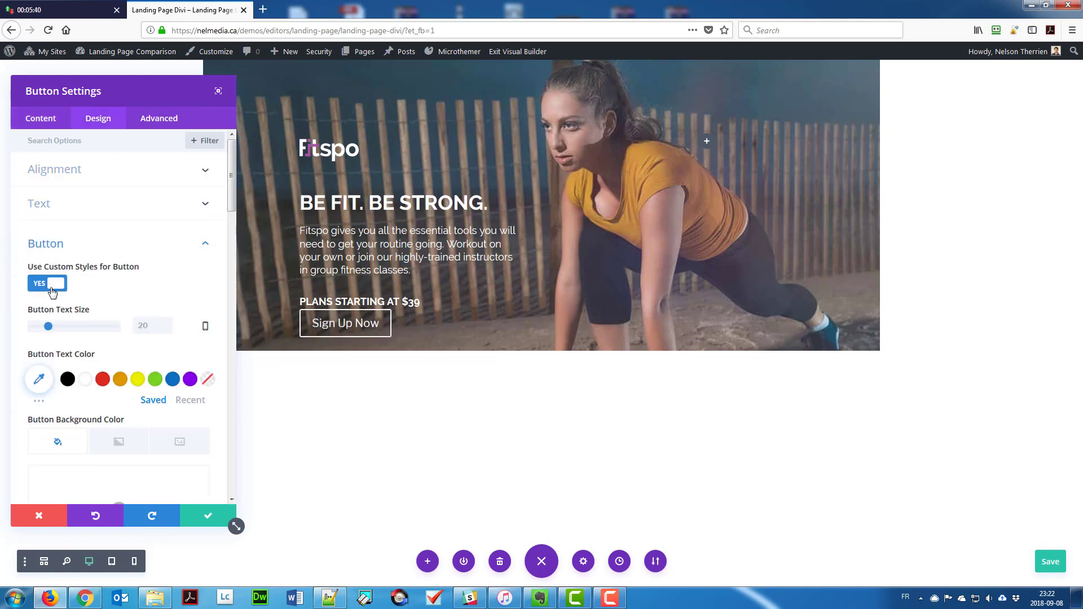
double_click(167, 329)
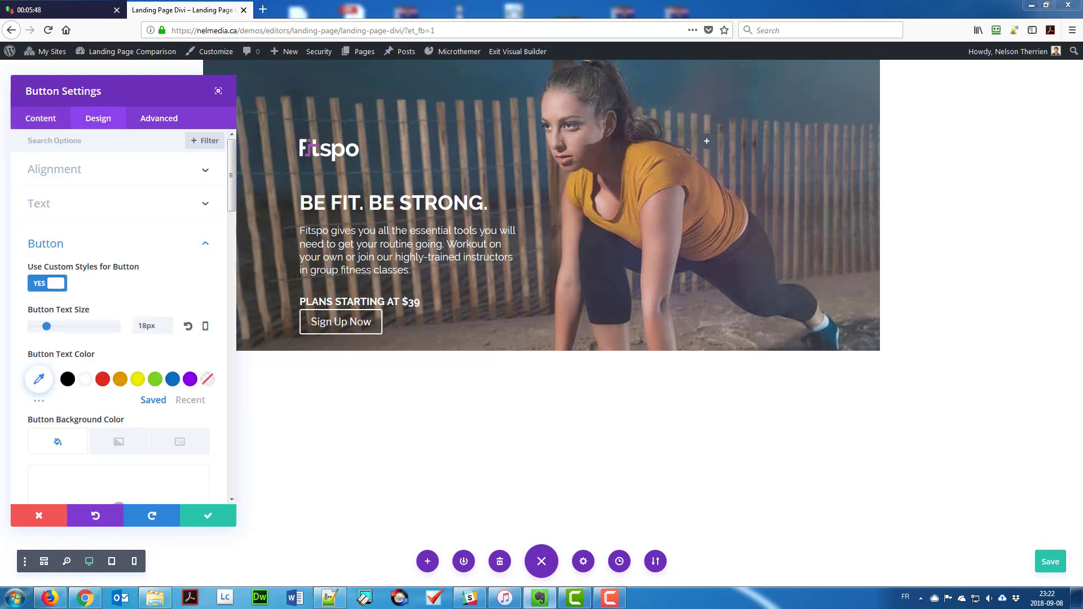
Give the button the logo's purple as background color, with 0px border width and 0px border radius.
scroll(70, 463, "down", 3)
left_click(99, 367)
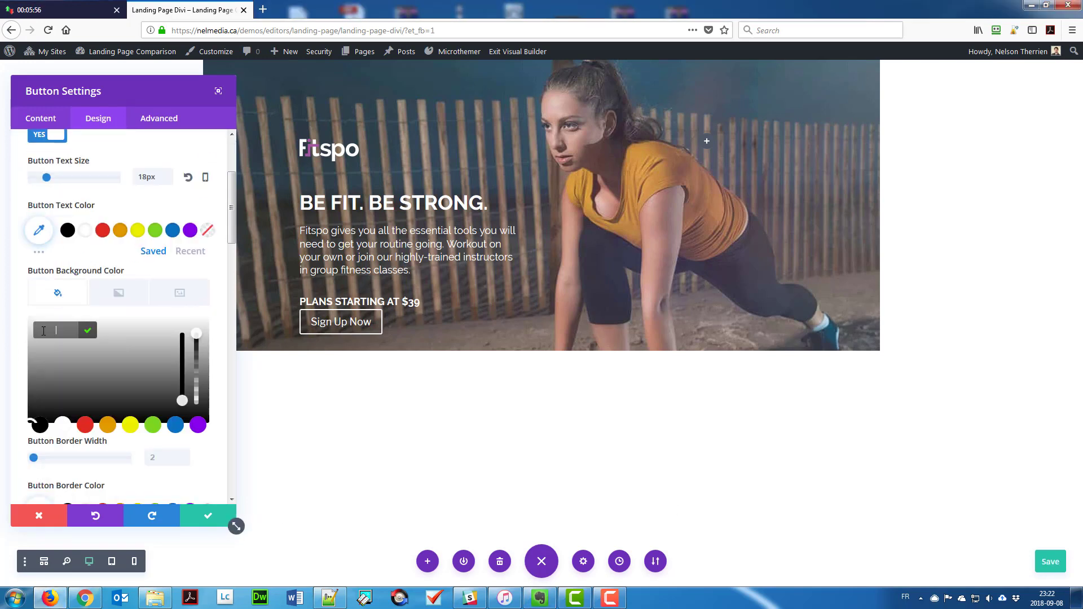
left_click(56, 332)
key("ctrl+v")
left_click(88, 332)
scroll(81, 365, "down", 4)
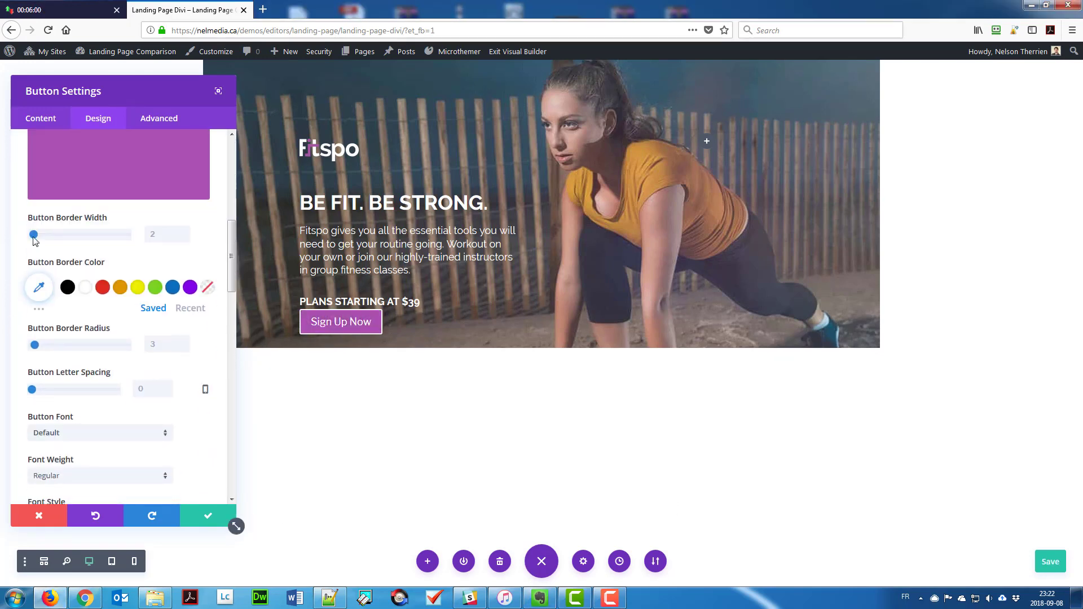
left_click(32, 235)
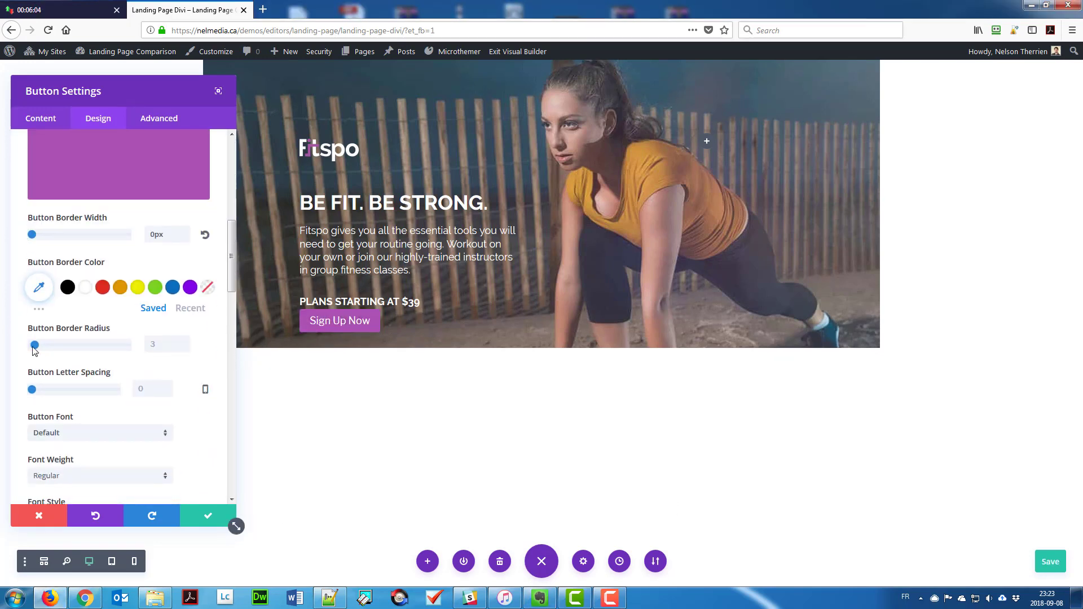
left_click_drag(34, 345, 19, 347)
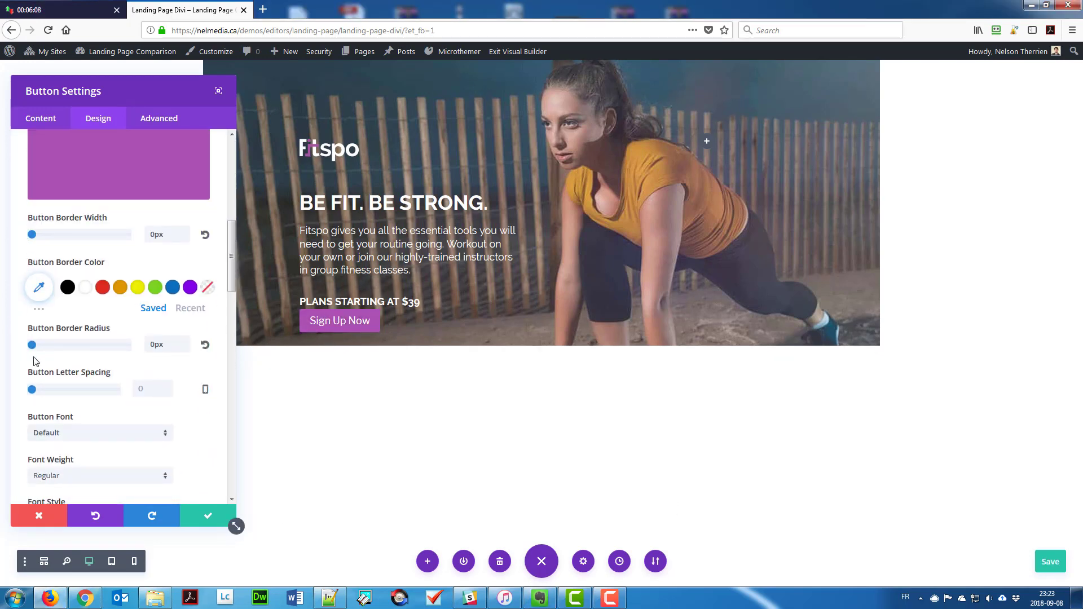
Set the button's font to Raleway with Bold weight and uppercase letters.
left_click(100, 433)
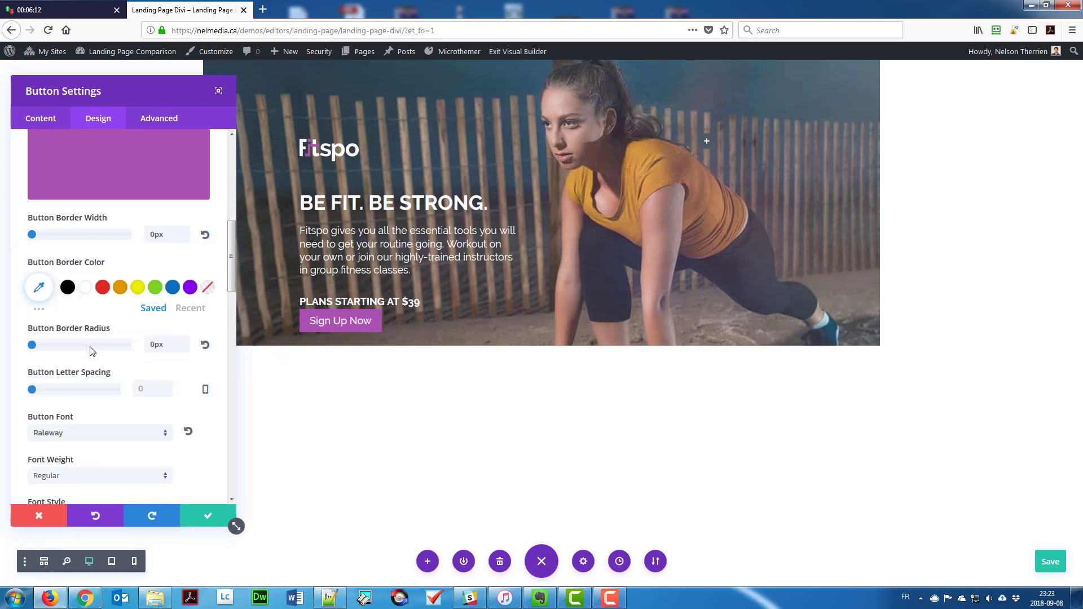
scroll(84, 339, "down", 4)
left_click(100, 252)
left_click(78, 381)
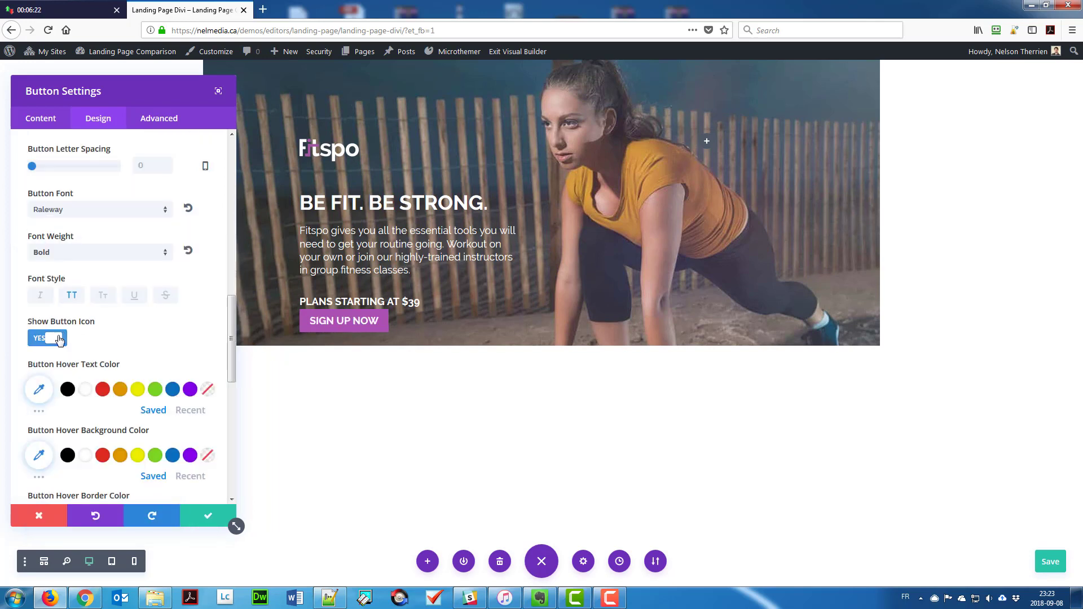
Turn off the button icon and set the button's hover background color to golden orange.
left_click(58, 339)
scroll(113, 339, "down", 3)
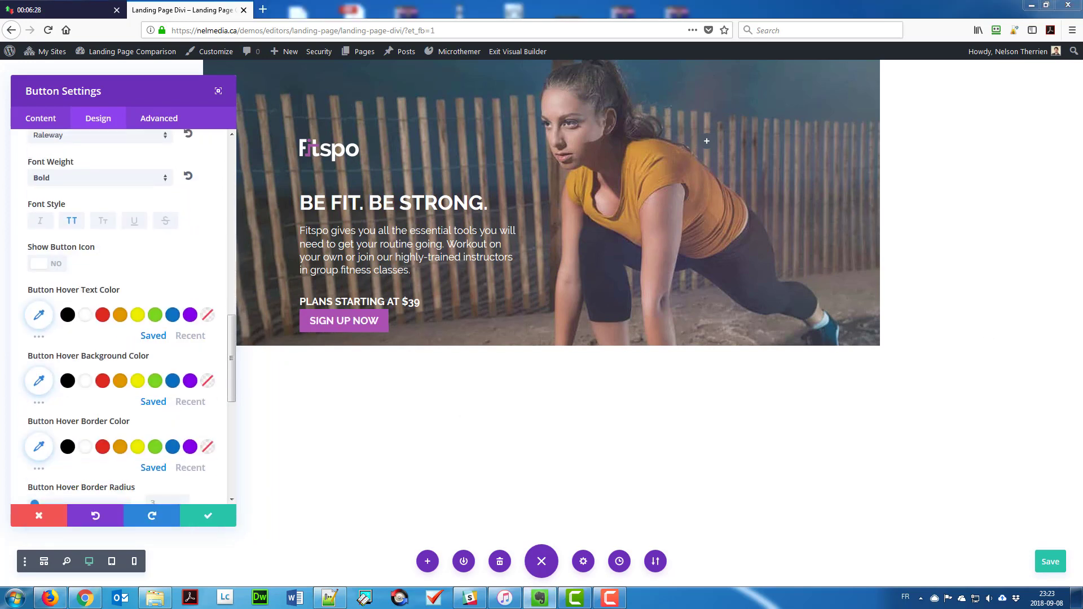
left_click(39, 381)
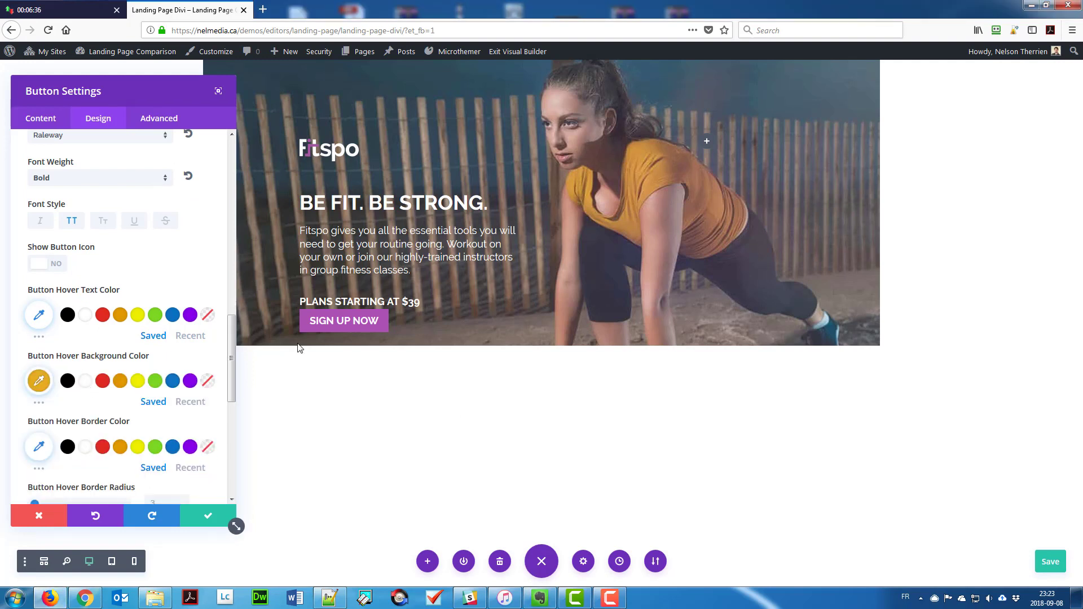
Set the button's margins to 20px top and 114px bottom, padding to 10px top and bottom and 80px left and right, then save.
scroll(135, 423, "down", 3)
scroll(136, 419, "down", 3)
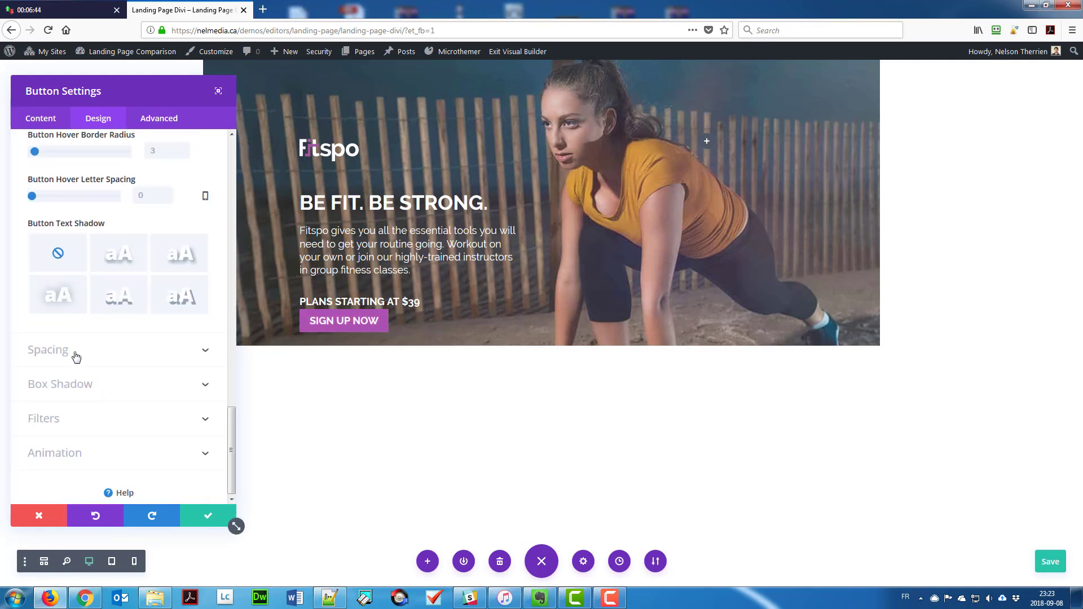
left_click(73, 355)
left_click(41, 275)
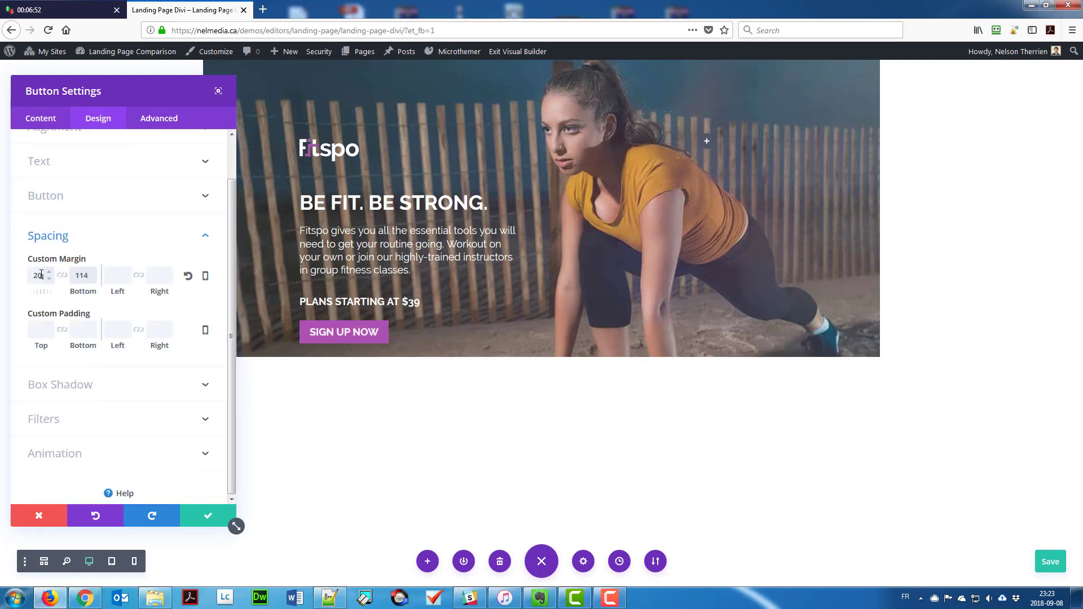
left_click(36, 330)
left_click(63, 329)
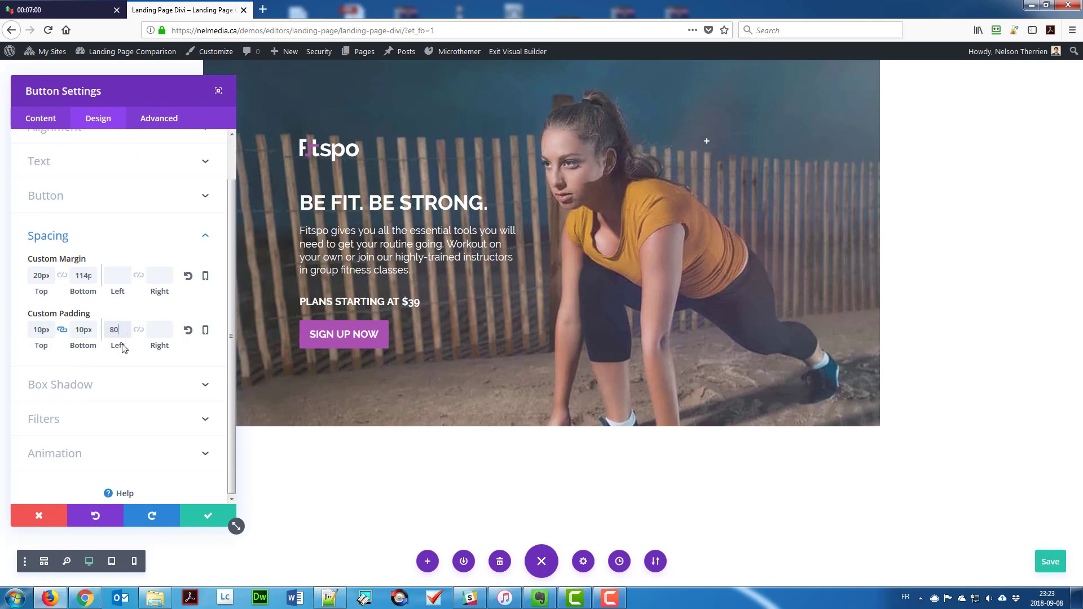
type("80")
left_click(139, 330)
left_click(193, 517)
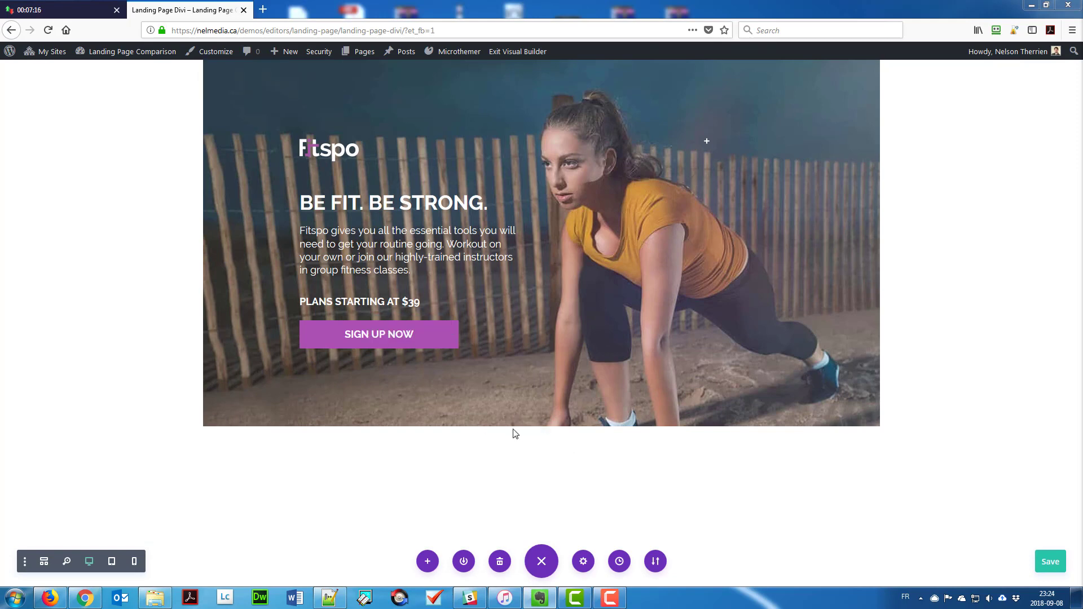
Add a new regular section with a one-column row below the hero section.
left_click(515, 427)
left_click(453, 387)
left_click(473, 280)
Insert a Text module in the new row with the Heading 2 text "Start training today".
type("te")
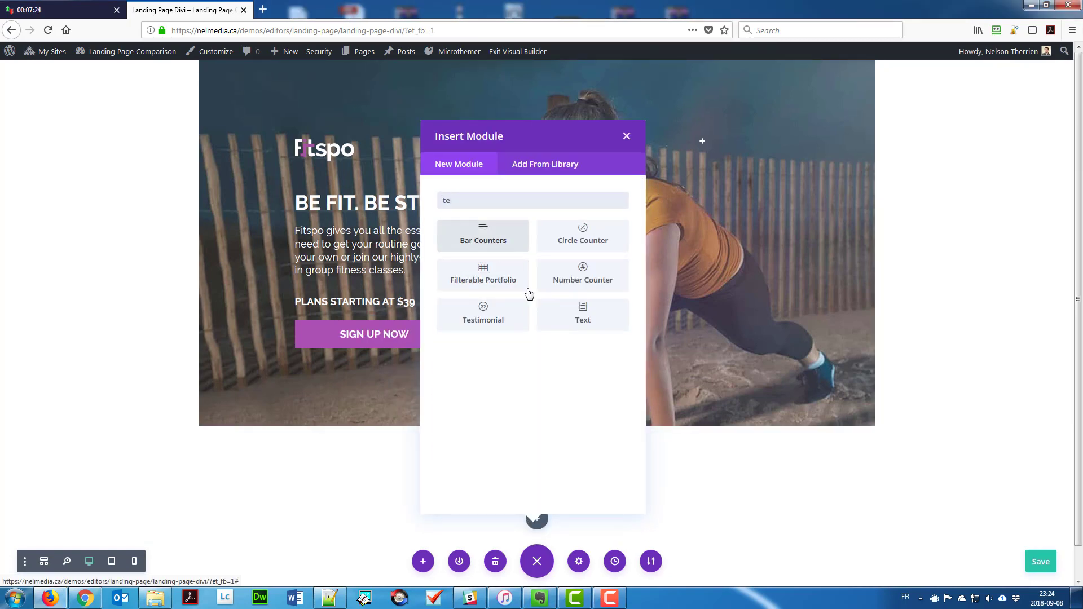
left_click(583, 314)
key("ctrl+a")
key("Delete")
type("Start training today")
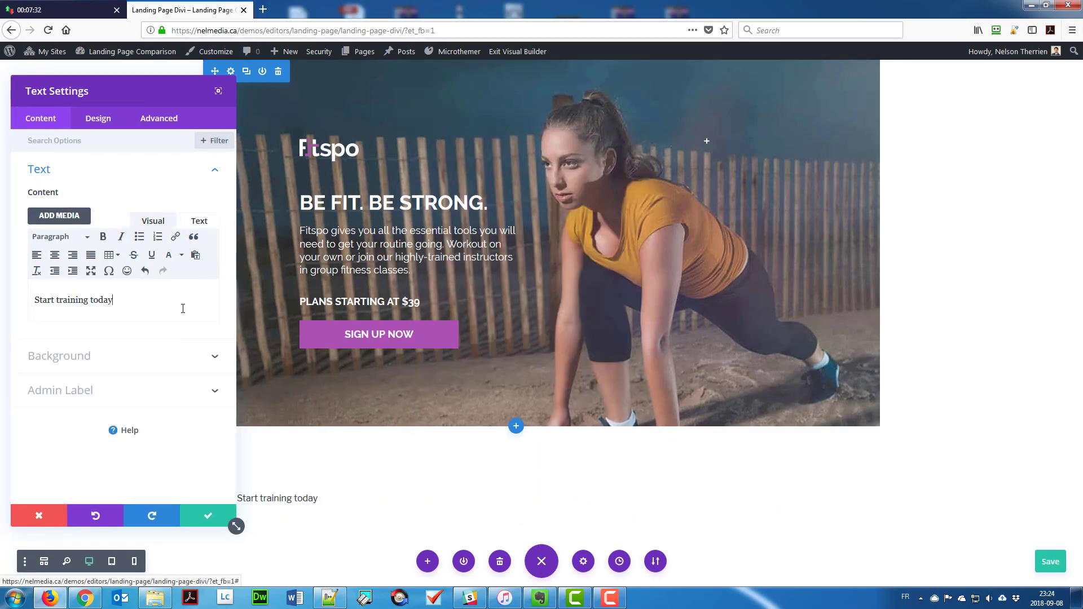
key("ctrl+a")
left_click(60, 236)
left_click(91, 303)
Style the module's H2 heading with the Raleway font, Bold weight and uppercase letters.
left_click(98, 118)
left_click(82, 205)
left_click(73, 175)
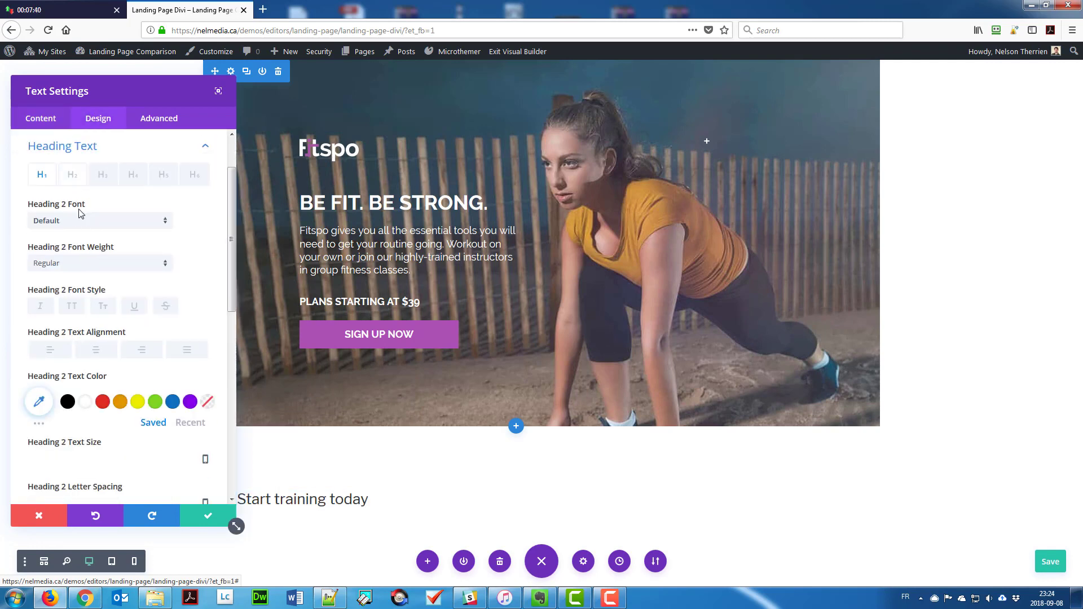
left_click(80, 220)
left_click(77, 301)
left_click(74, 263)
left_click(57, 384)
left_click(71, 306)
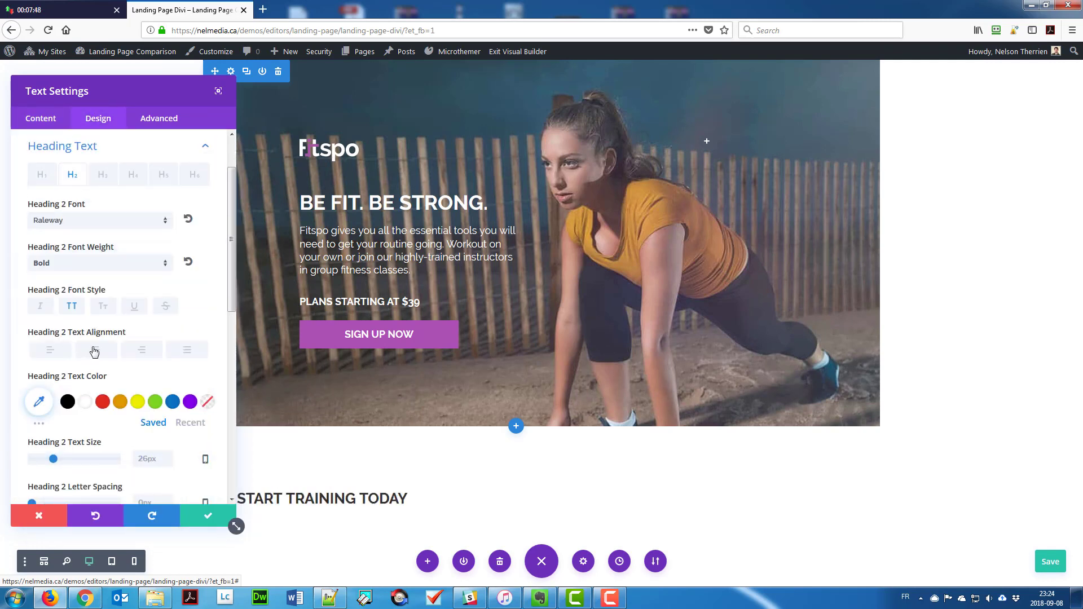
Center the "Start training today" heading, color it white, and save the module.
left_click(95, 351)
left_click(85, 402)
scroll(181, 386, "down", 6)
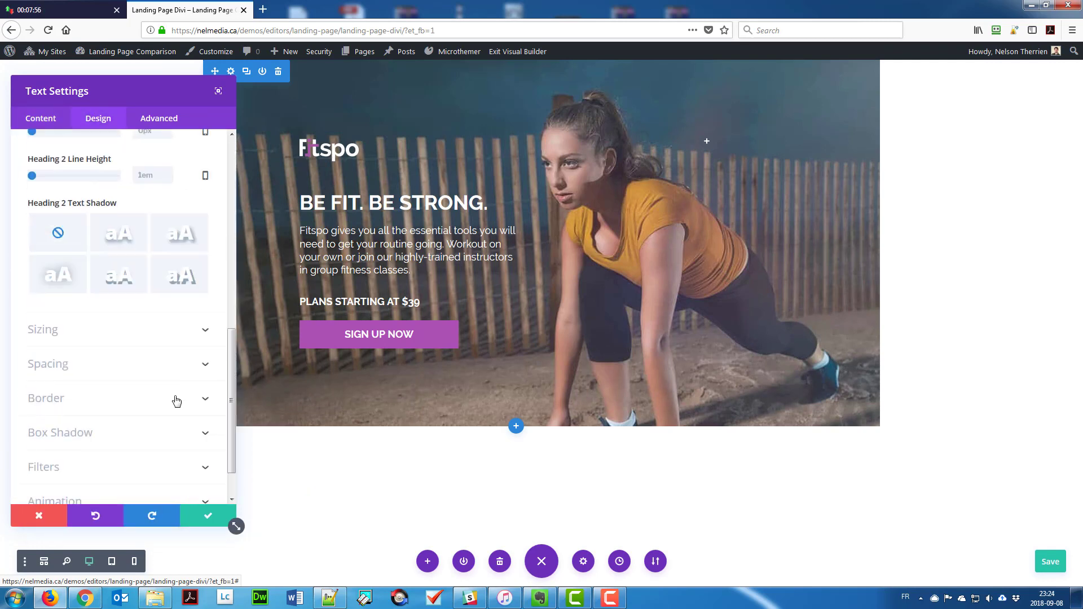
left_click(207, 516)
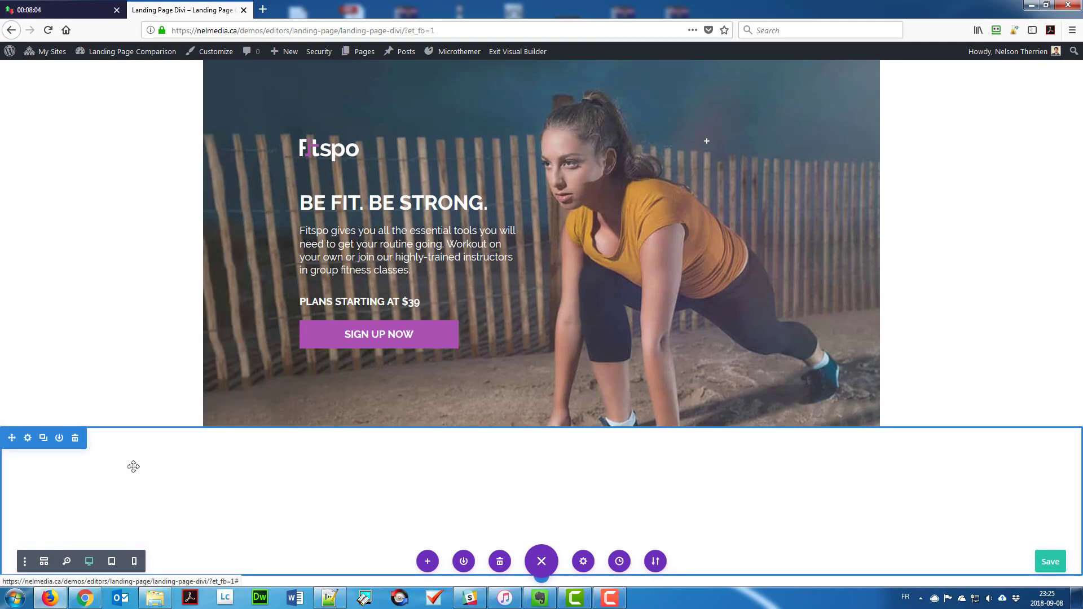
Give the "Start training today" section a golden-yellow background, a width of 1200px and center alignment.
left_click(27, 439)
left_click(98, 180)
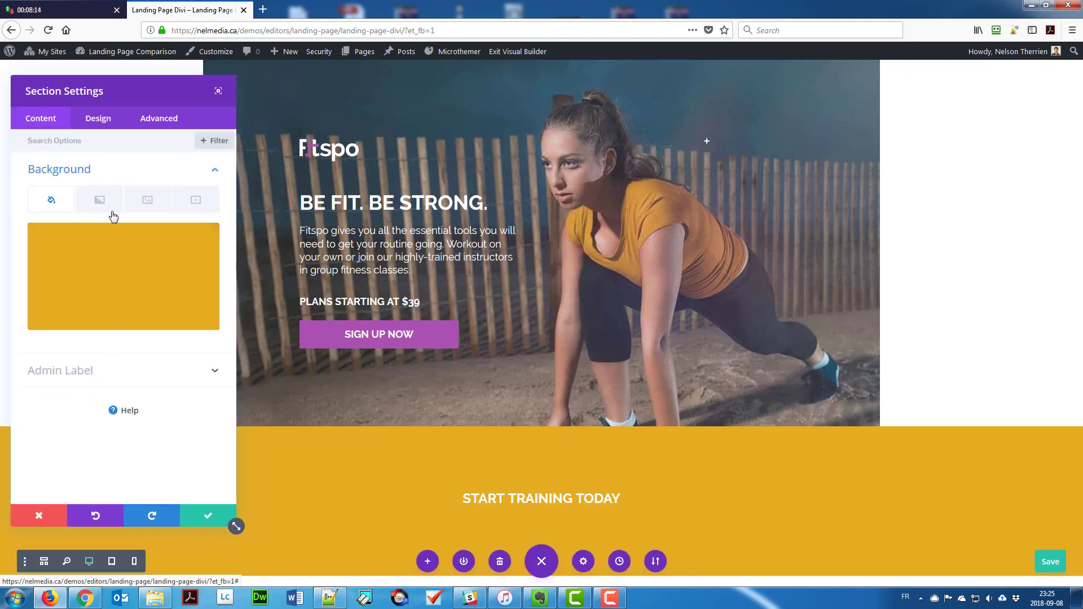
left_click(98, 118)
left_click(101, 211)
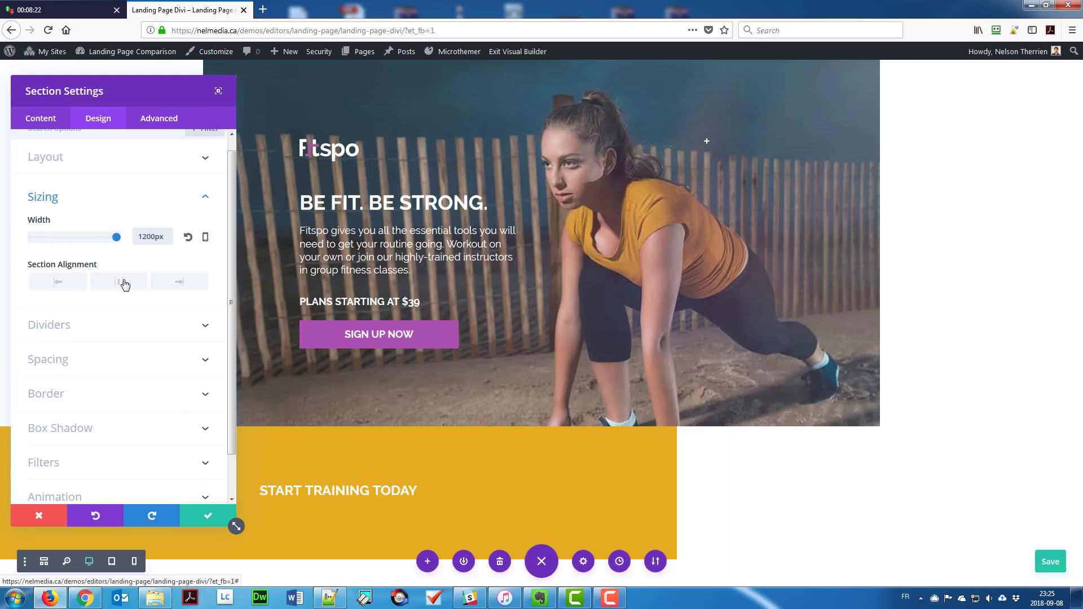
Reduce the section's top and bottom custom padding and save the section settings.
left_click(107, 361)
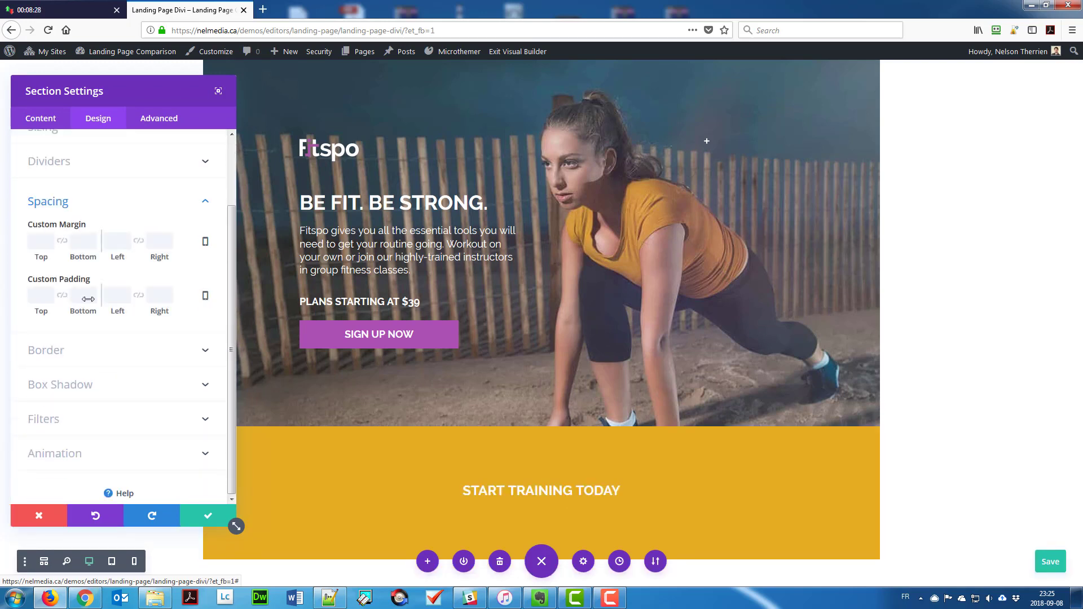
left_click_drag(88, 299, 47, 297)
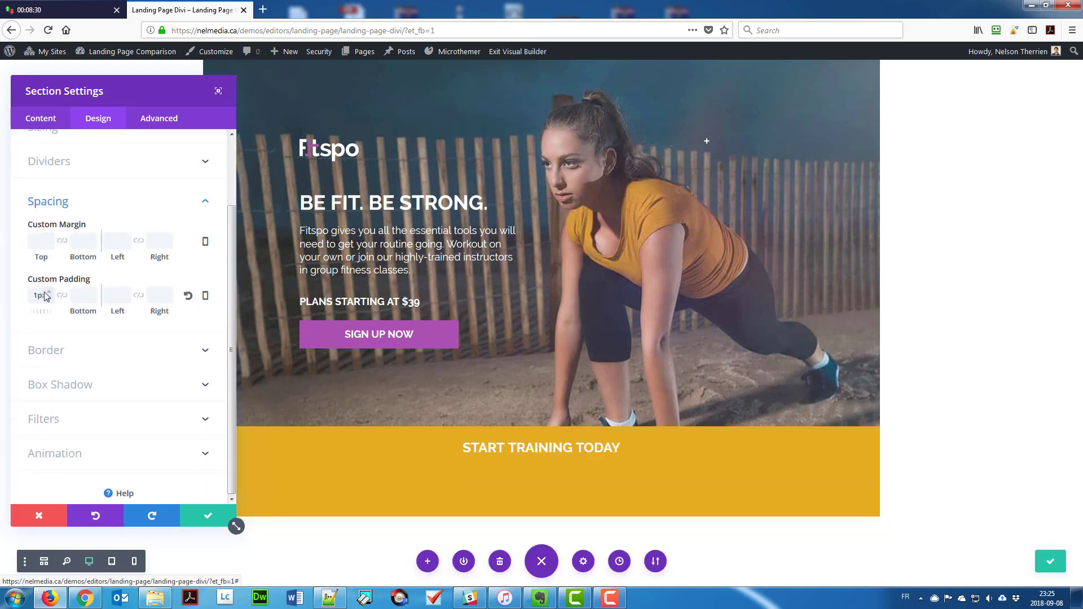
left_click(210, 515)
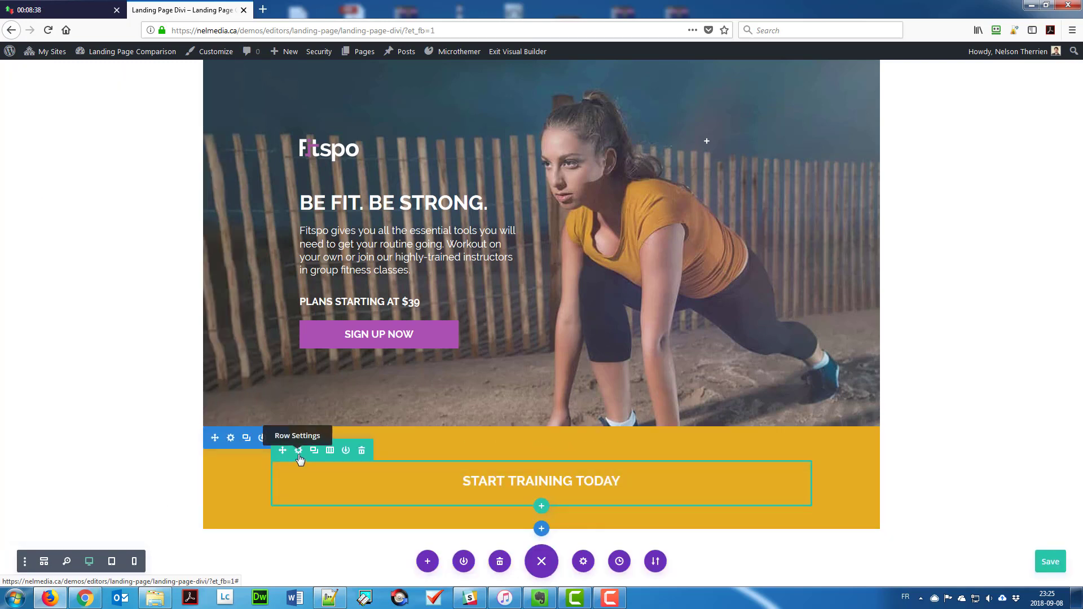
Set the heading row's top and bottom padding to 0 and save the row settings.
left_click(298, 451)
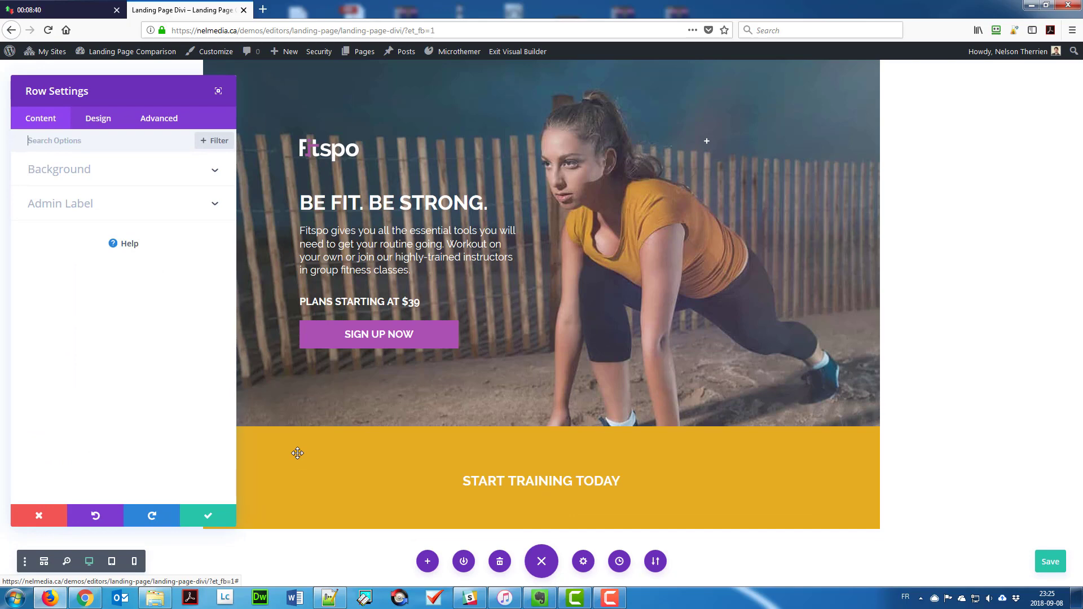
left_click(107, 119)
left_click(55, 240)
scroll(55, 248, "down", 2)
left_click(43, 241)
type("0")
left_click(62, 241)
left_click(206, 517)
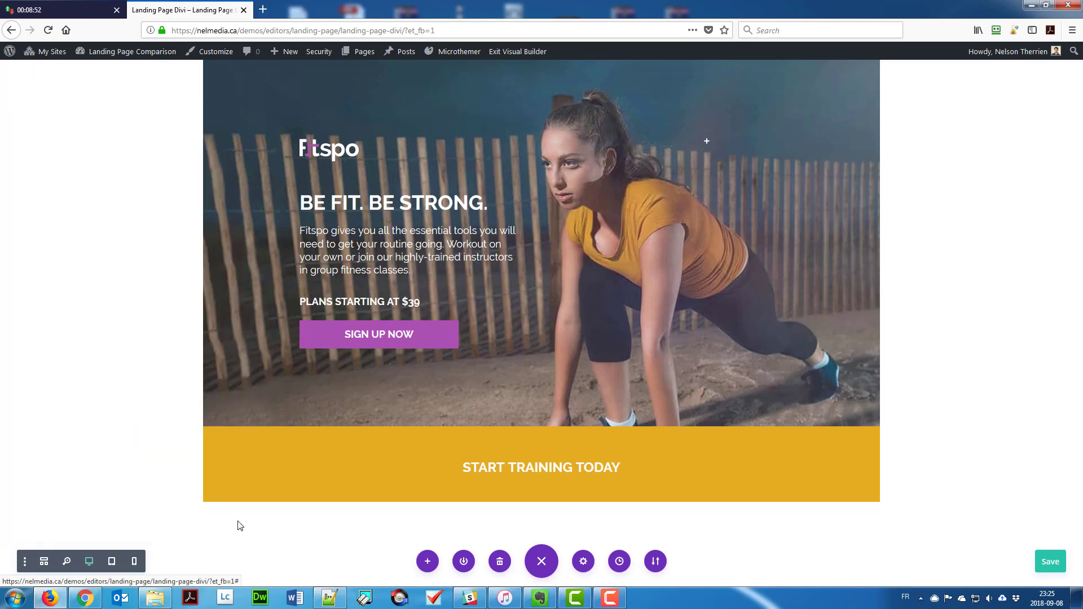
Add a three-column row below the heading and insert an Image module with the stopwatch icon in its first column.
left_click(542, 500)
left_click(481, 453)
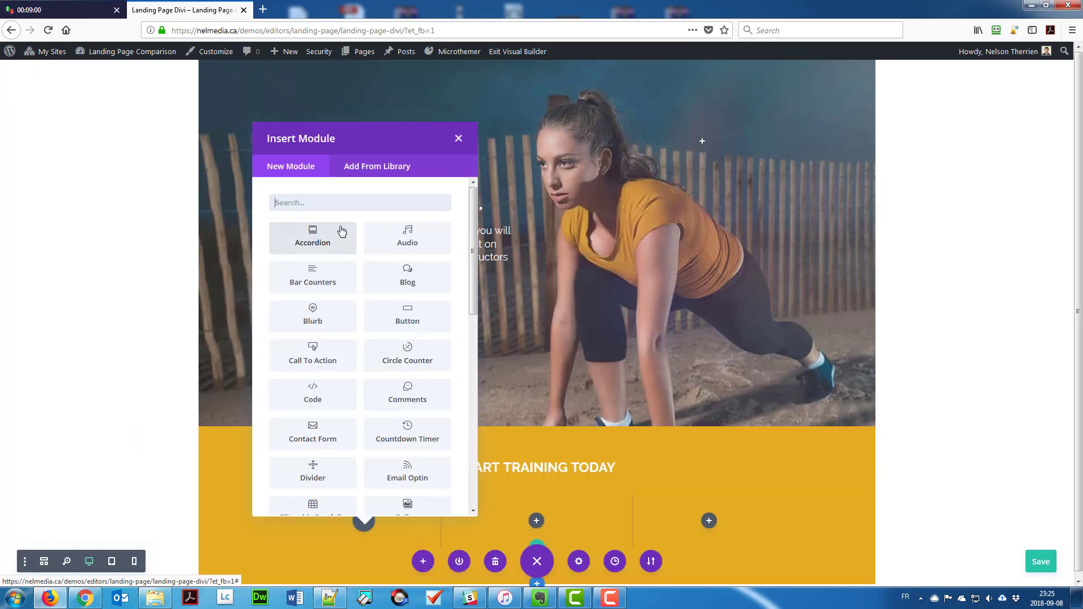
type("im")
left_click(398, 235)
left_click(126, 234)
left_click(598, 206)
left_click(1011, 525)
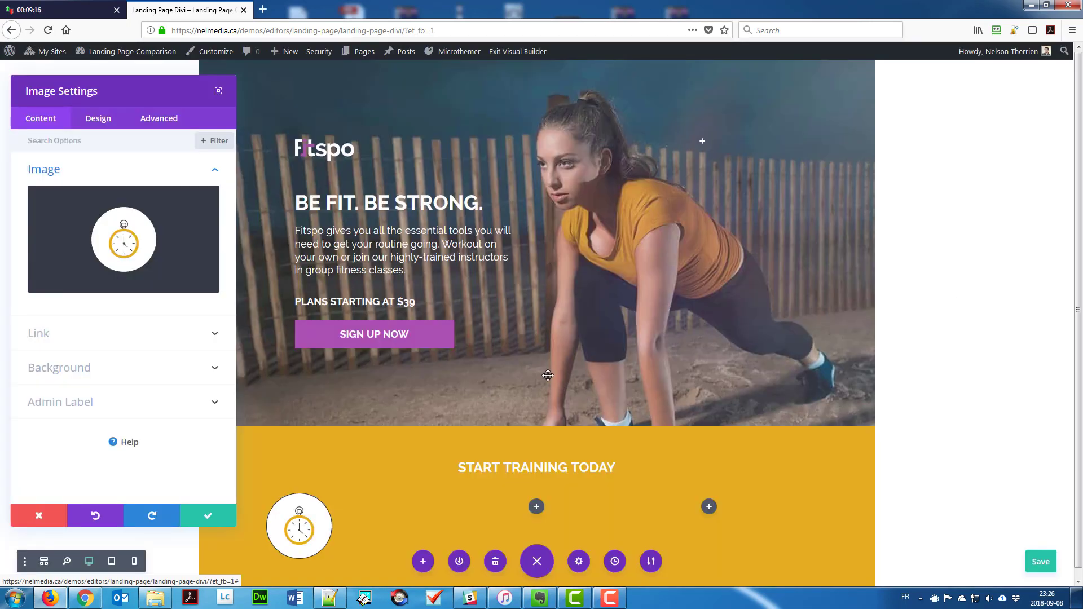
Center-align the stopwatch image within its column and save the module.
left_click(102, 124)
left_click(65, 184)
left_click(104, 222)
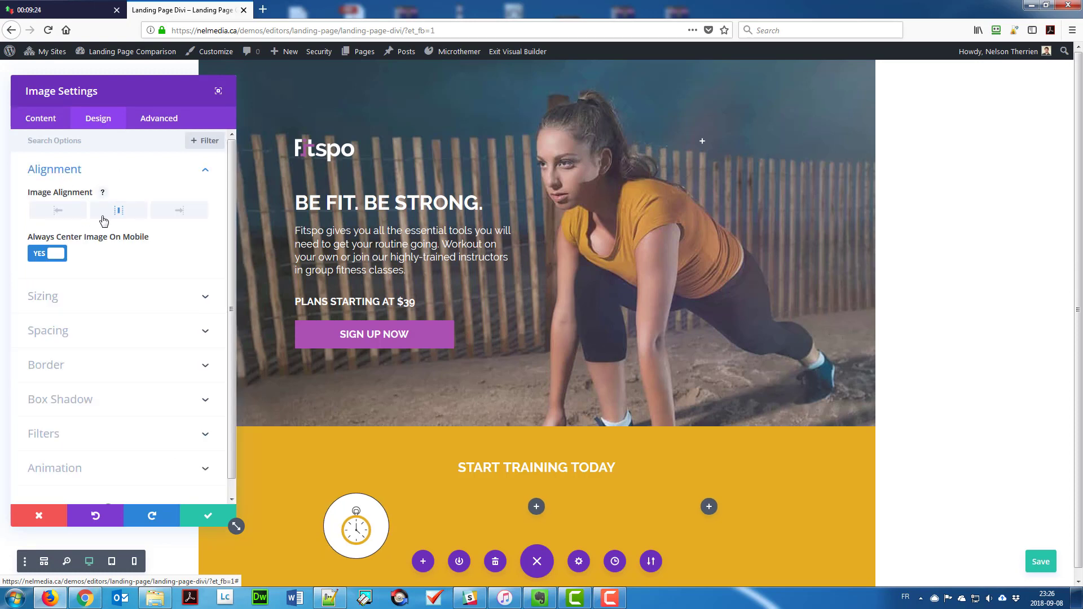
left_click(197, 514)
Set the three-column row's custom width to 960px, turn on a custom gutter width, and save the row settings.
left_click(294, 462)
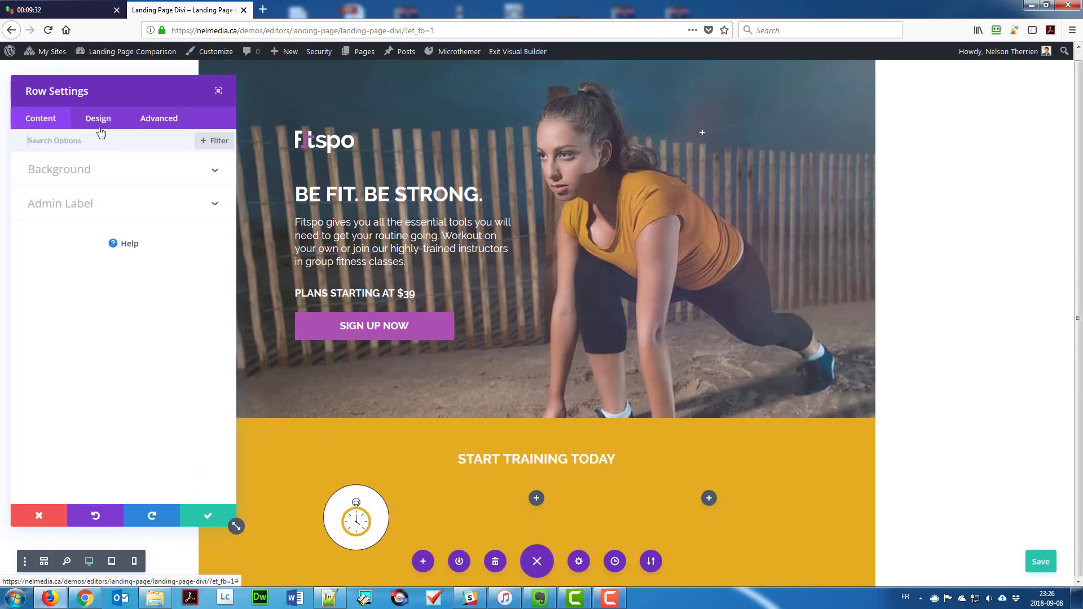
left_click(98, 118)
left_click(99, 204)
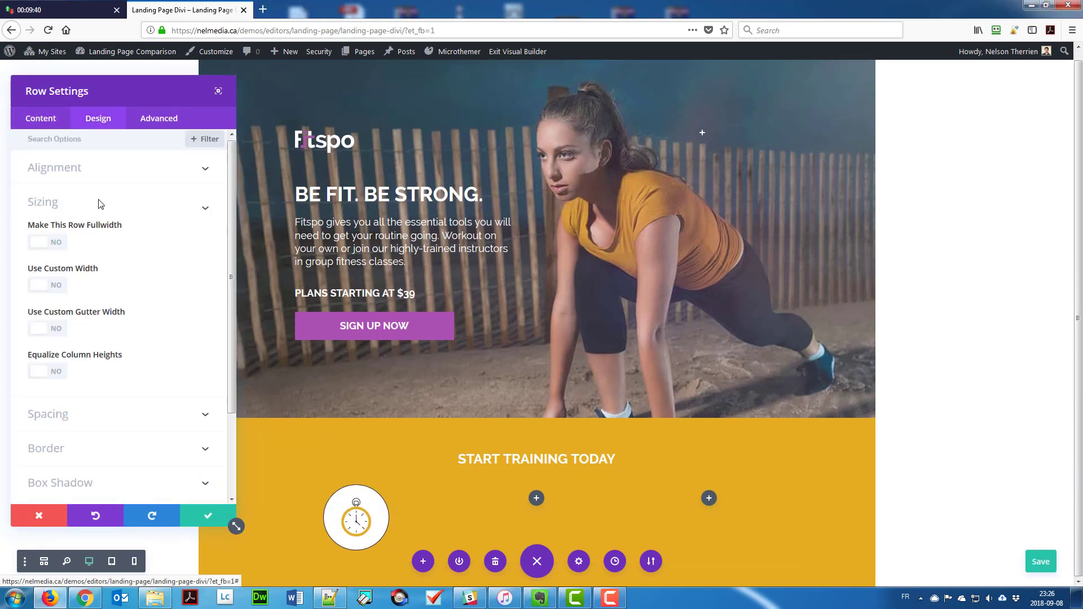
scroll(96, 211, "down", 2)
left_click(47, 237)
double_click(168, 272)
type("960px")
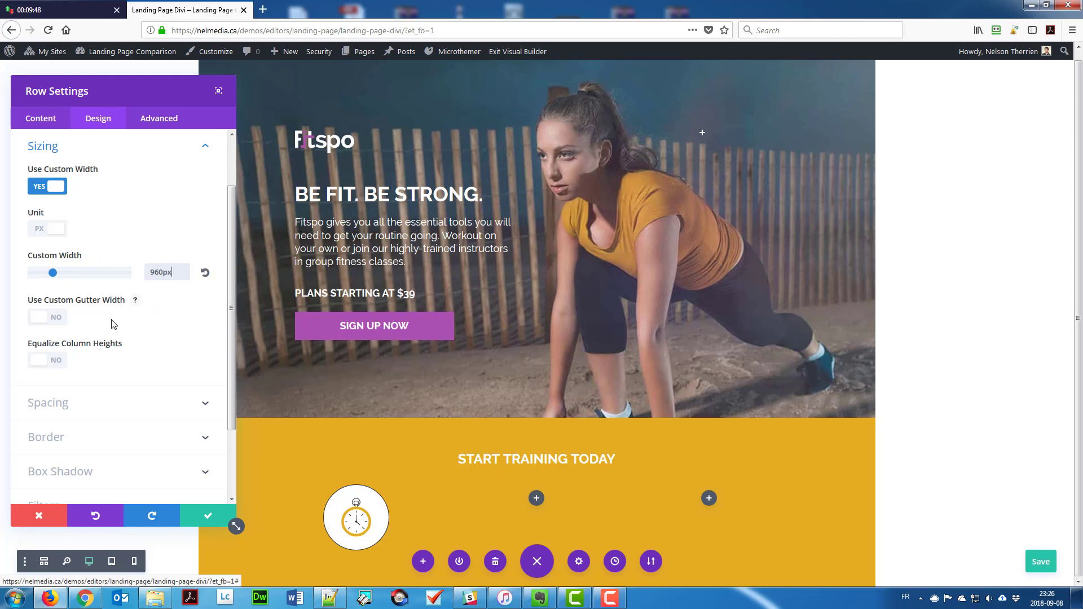
left_click(52, 319)
left_click(74, 451)
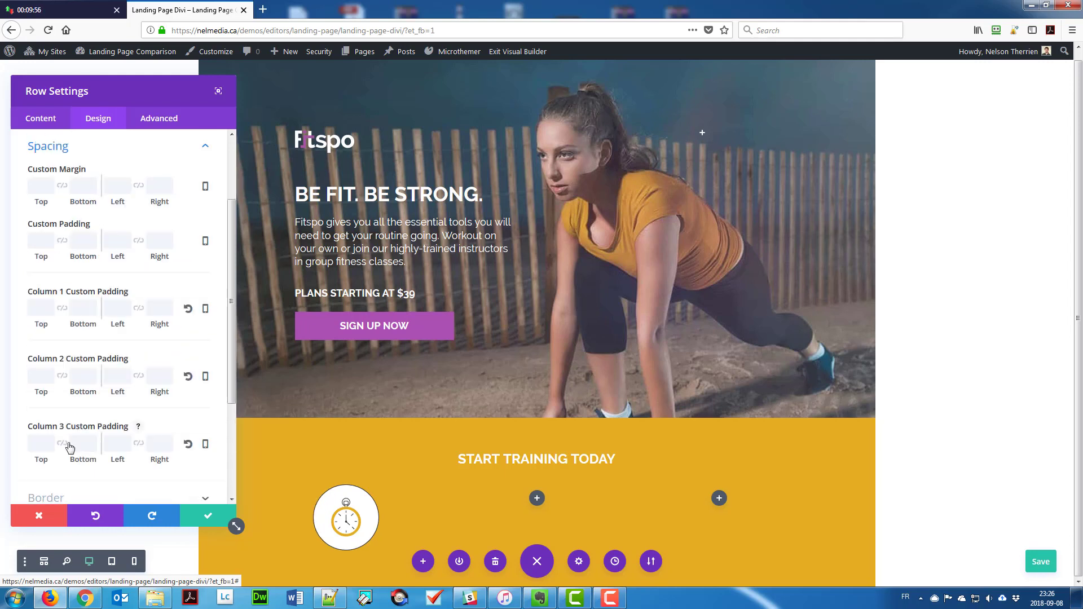
left_click(199, 523)
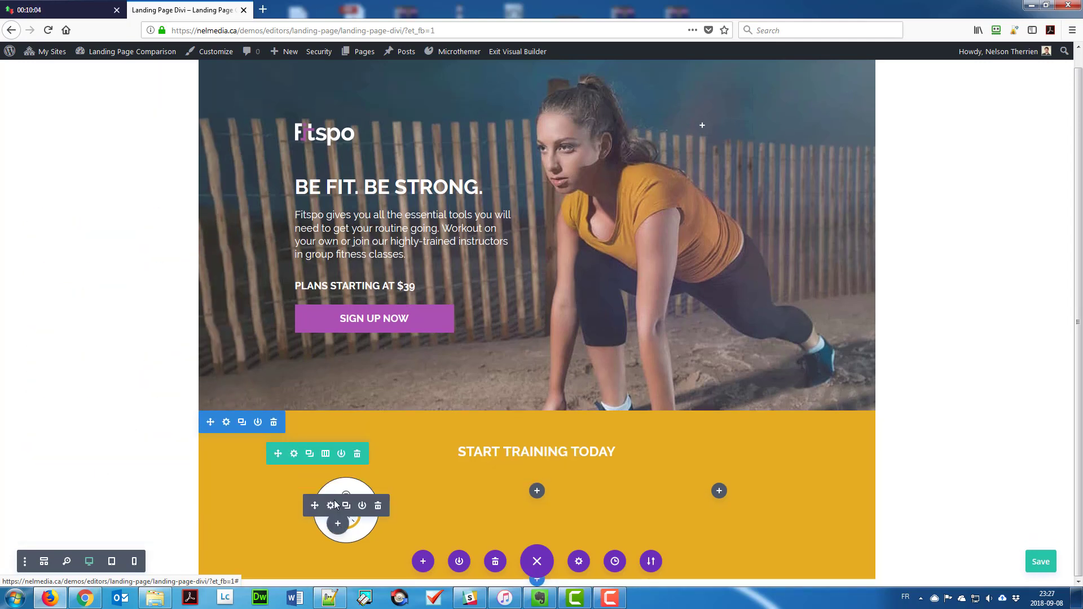
Insert a Text module below the stopwatch image with the Heading 3 text "Train at your own time".
left_click(347, 524)
type("te")
left_click(388, 316)
left_click(166, 322)
key("ctrl+a")
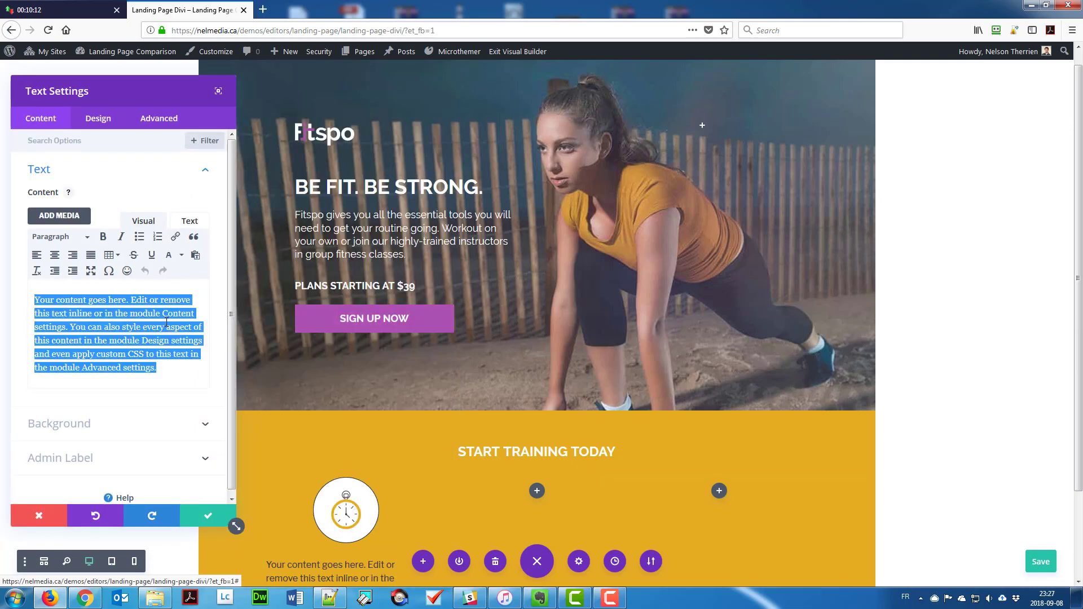
type("Train at your own time")
left_click(62, 237)
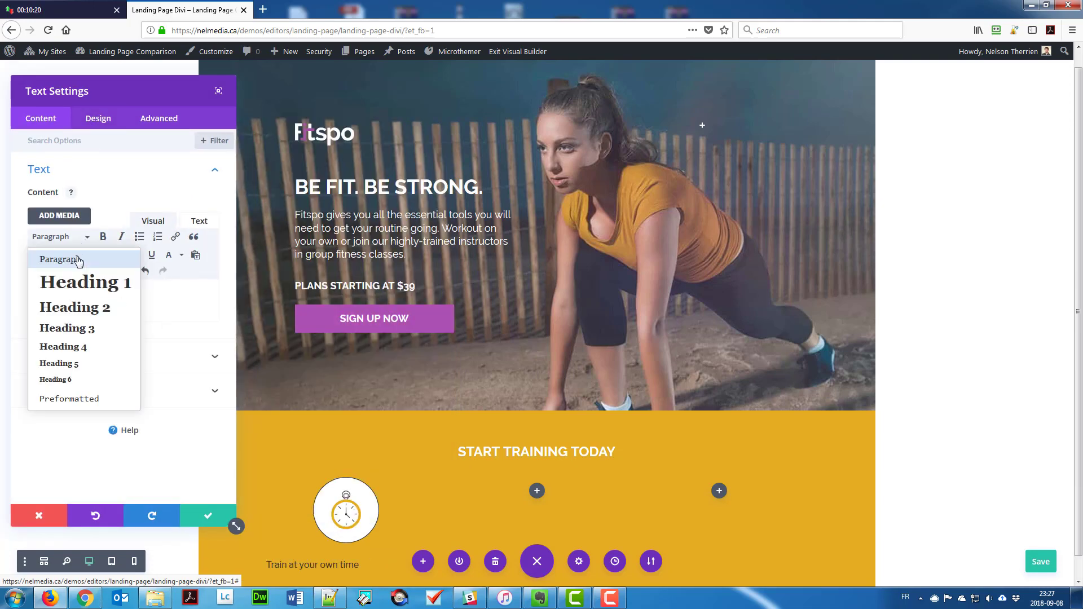
left_click(48, 328)
Set the module's H3 heading font to Raleway with Bold weight.
left_click(98, 118)
left_click(78, 201)
left_click(103, 175)
left_click(93, 219)
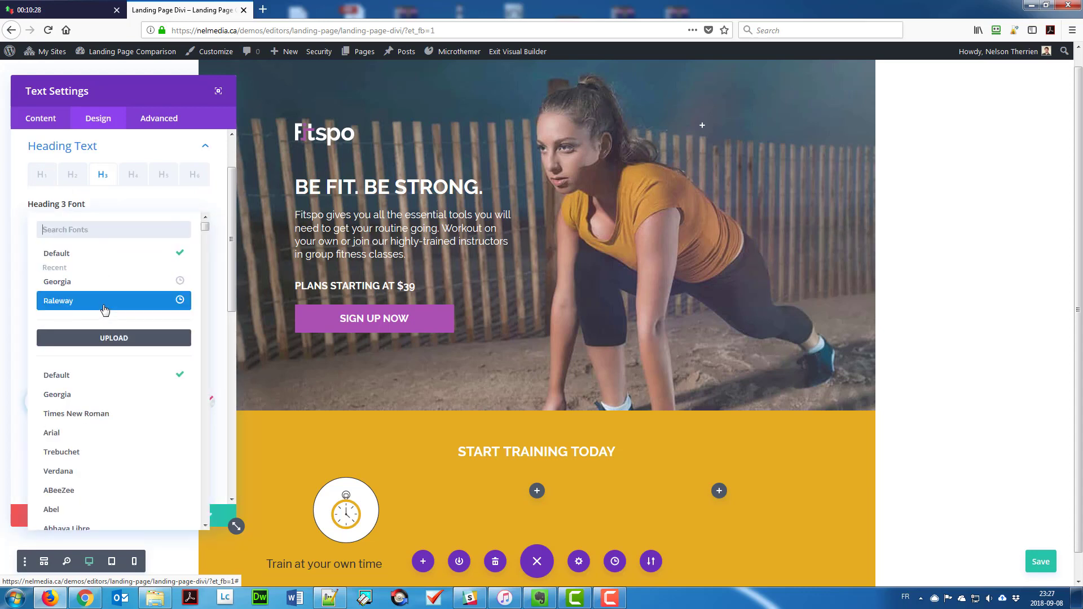
left_click(101, 299)
left_click(93, 263)
left_click(75, 387)
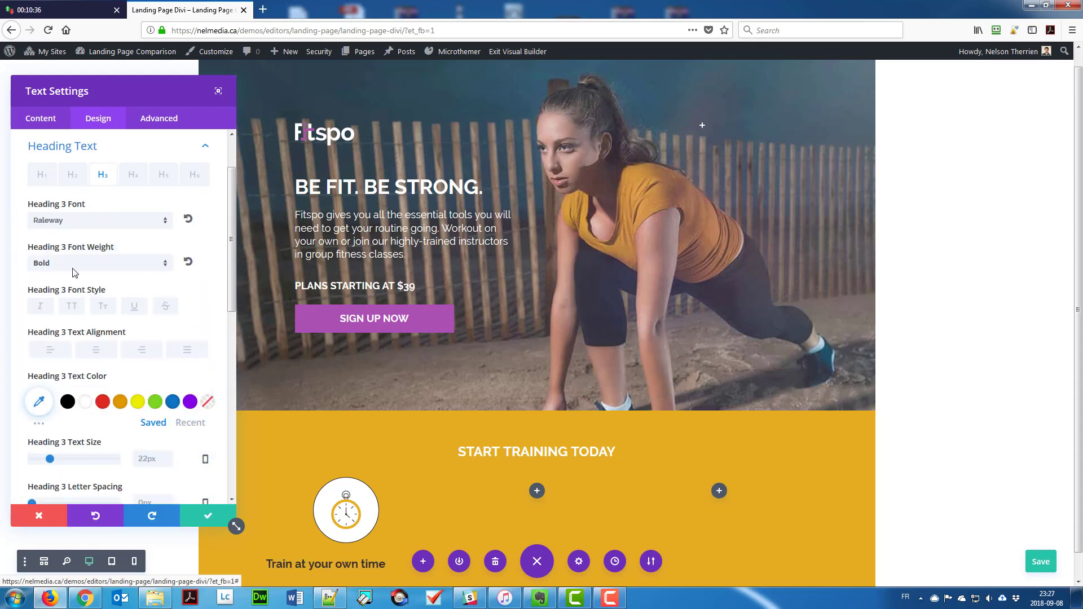
Make the H3 heading uppercase, centered and white, and slightly reduce its text size.
left_click(71, 308)
left_click(96, 349)
left_click(87, 403)
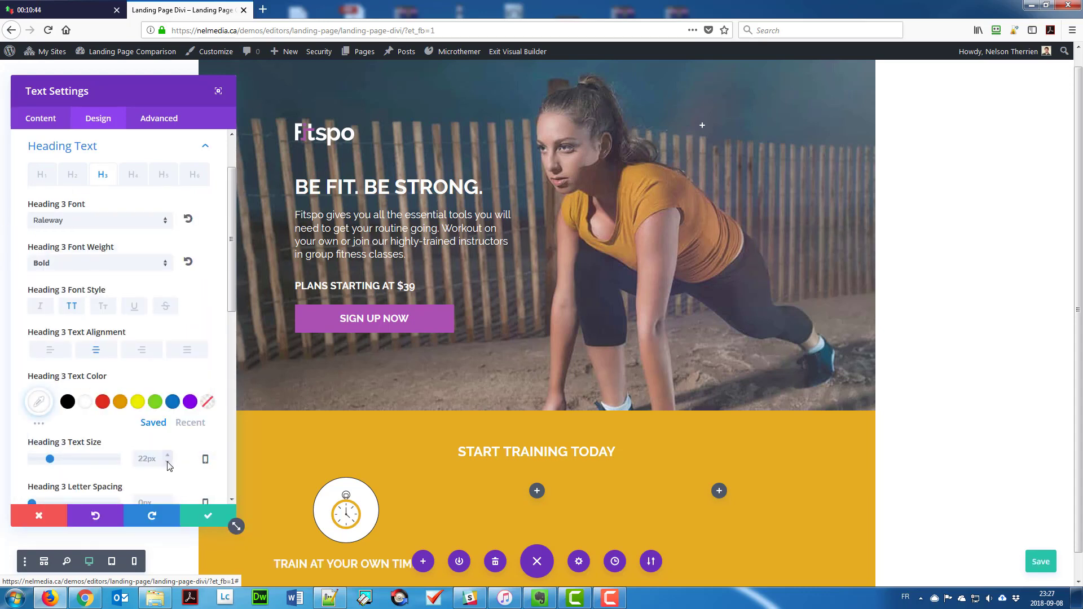
left_click(167, 463)
left_click(168, 463)
left_click(168, 463)
left_click(168, 463)
Set the heading module's custom margin to 30px top and 10px bottom, and save it.
scroll(162, 357, "down", 4)
left_click(43, 478)
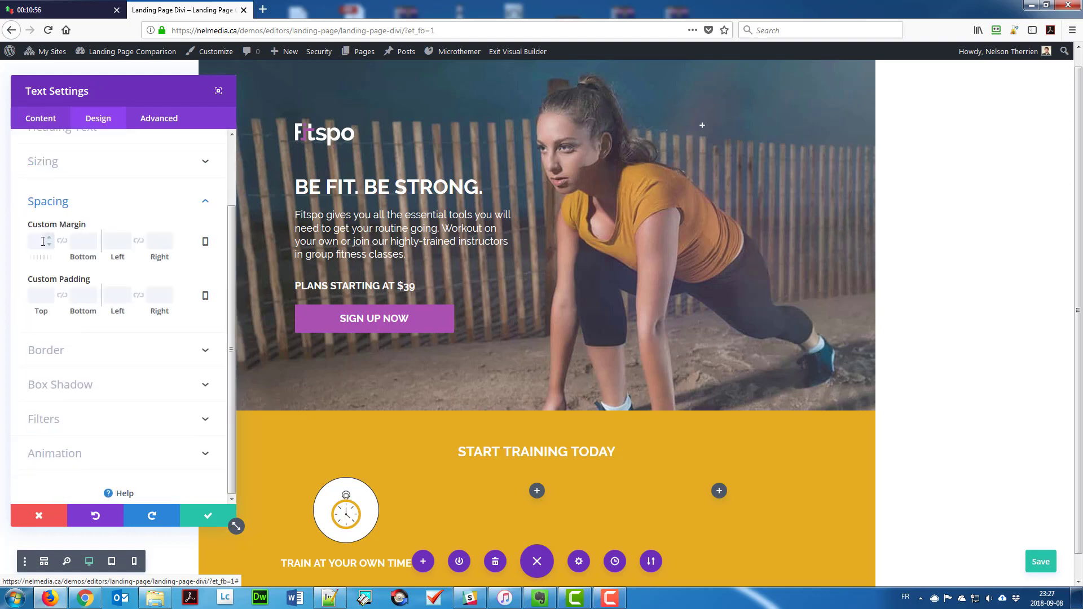
type("30")
key("Tab")
type("10")
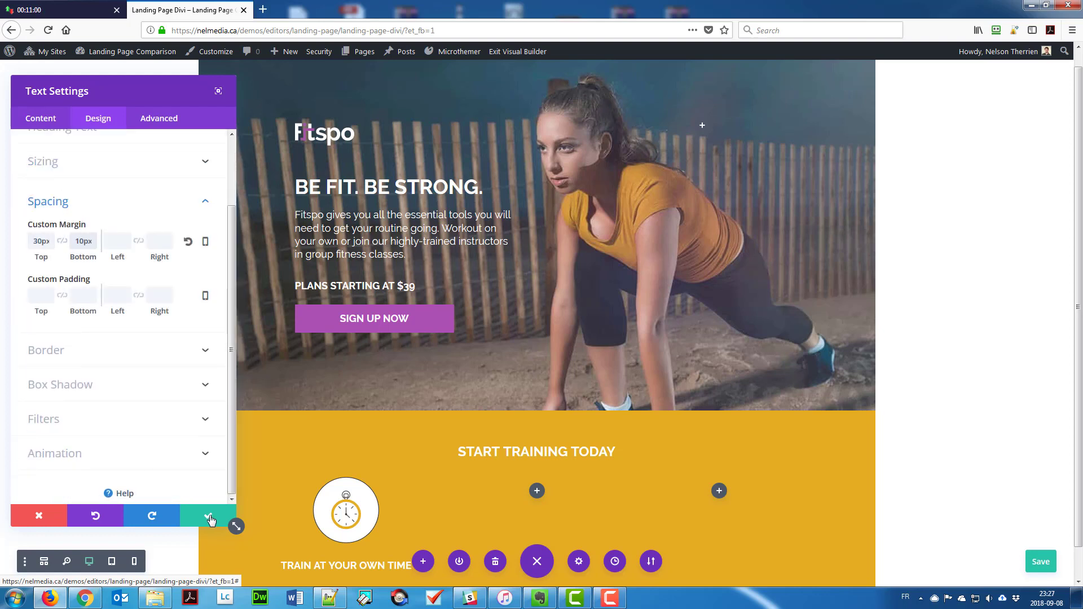
left_click(209, 517)
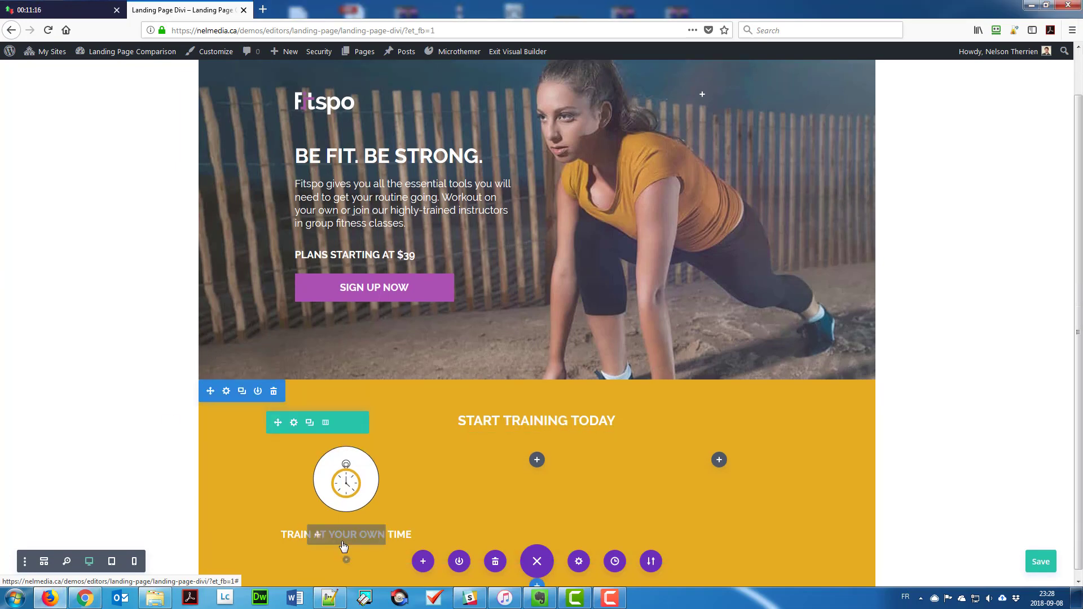
Insert a Text module below the "Train at your own time" heading with a short lorem ipsum paragraph.
left_click(343, 546)
type("te")
left_click(387, 314)
left_click(159, 302)
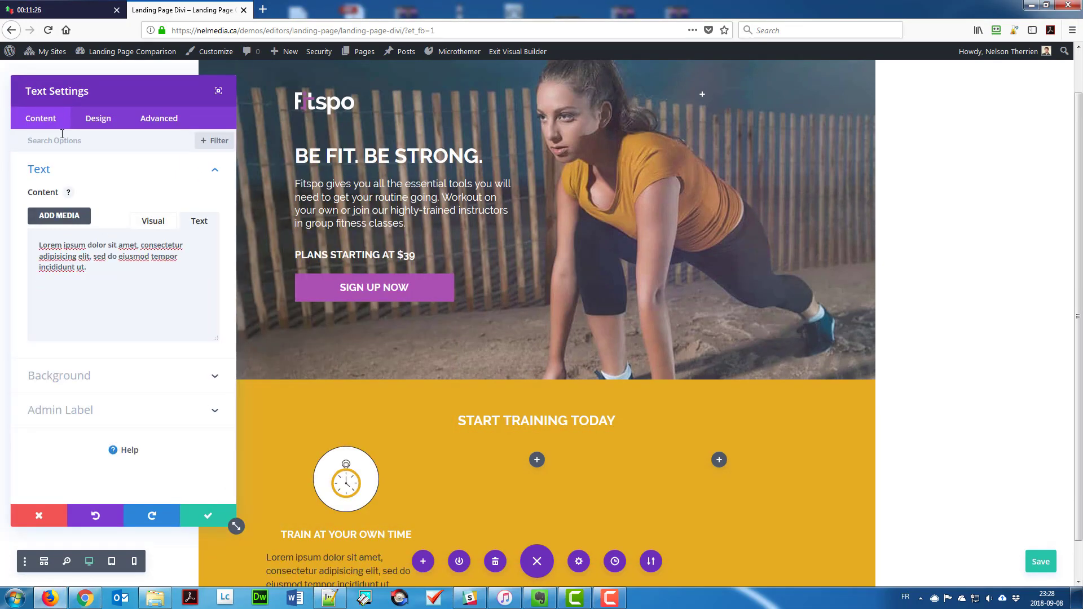
Style the paragraph with the Raleway font, centered orientation and Light text color, and save the module.
left_click(98, 118)
left_click(58, 172)
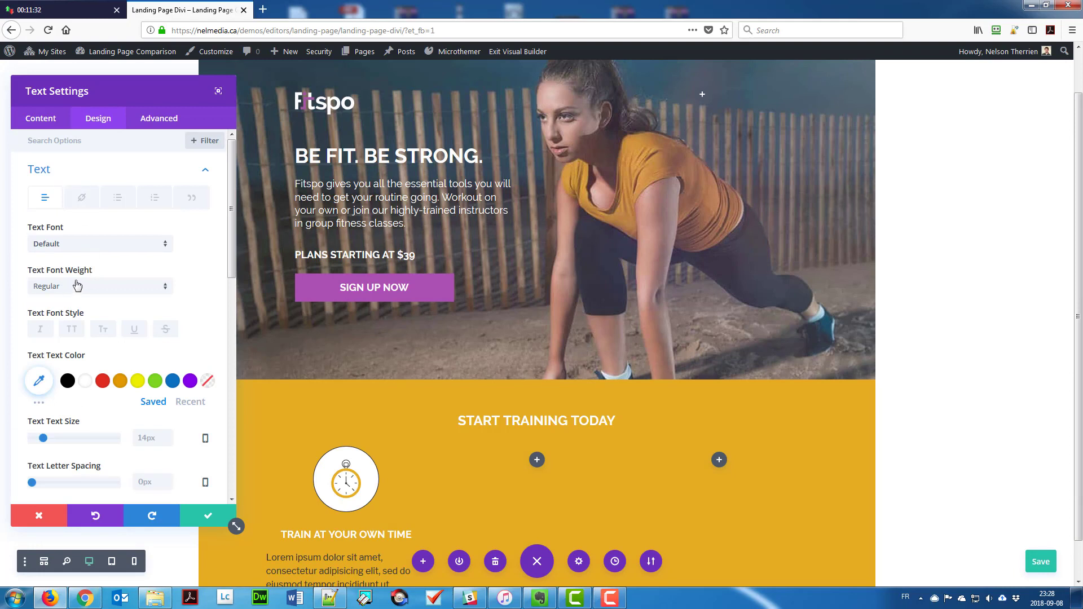
left_click(53, 245)
left_click(62, 324)
scroll(80, 377, "down", 5)
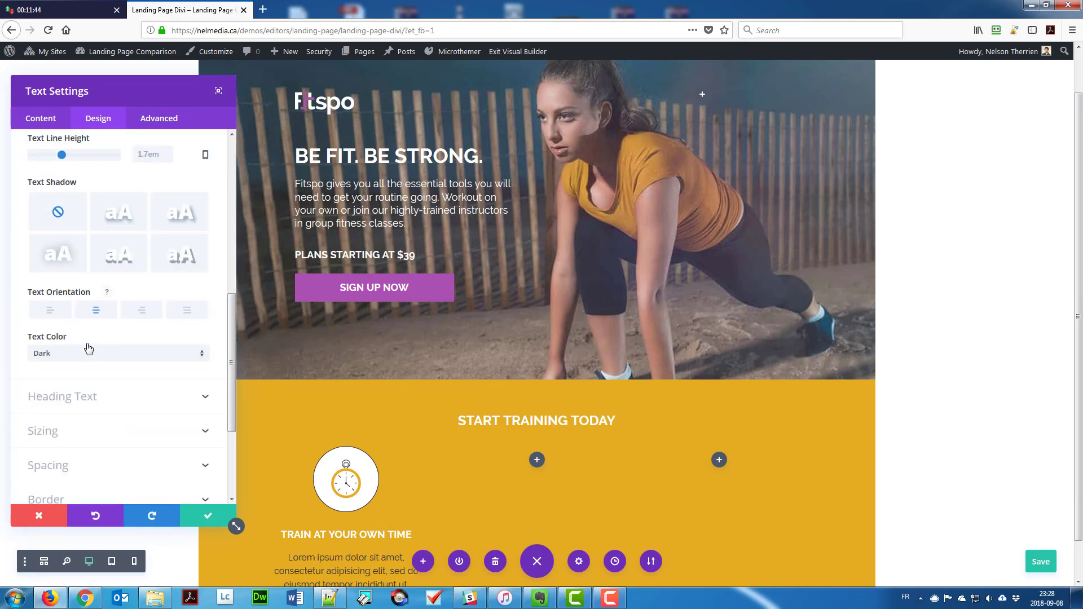
left_click(87, 351)
left_click(87, 376)
scroll(161, 323, "down", 3)
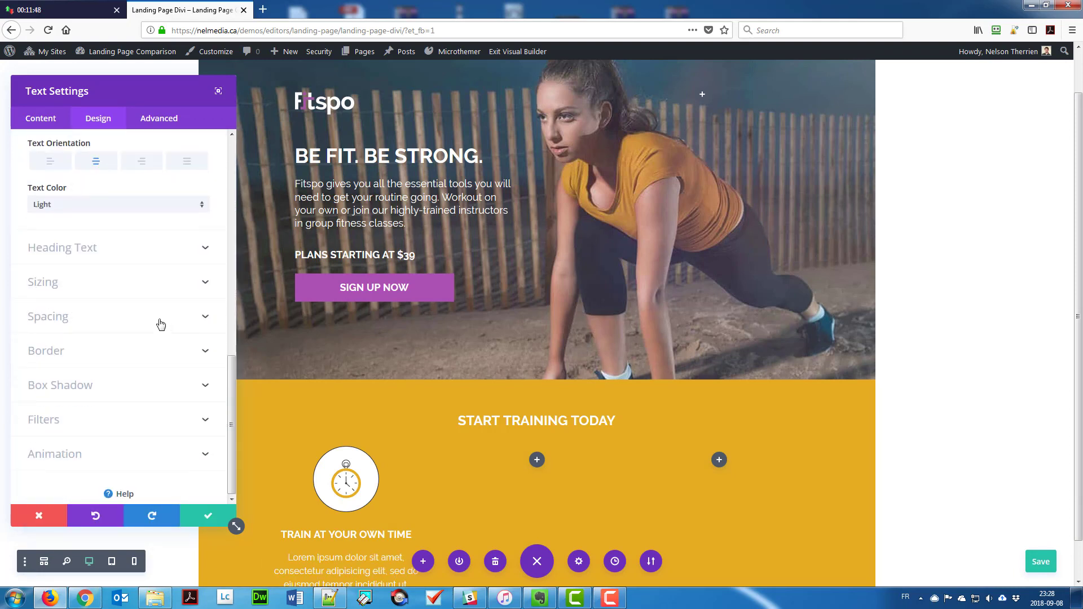
left_click(198, 516)
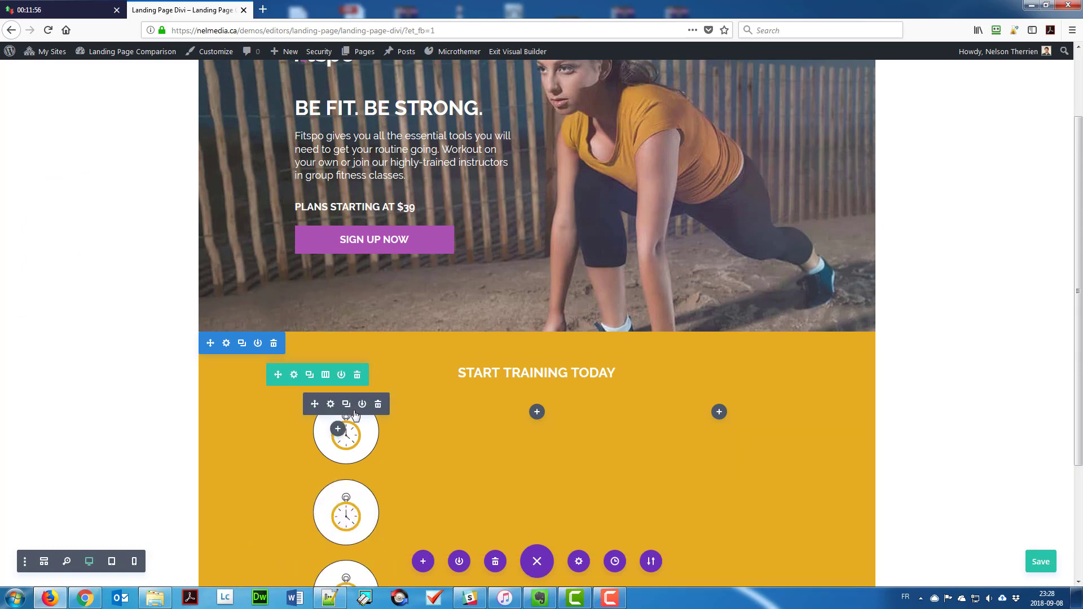
Duplicate the first column's image, heading and paragraph modules and move the copies into the second and third columns.
scroll(339, 431, "down", 3)
left_click_drag(333, 365, 726, 423)
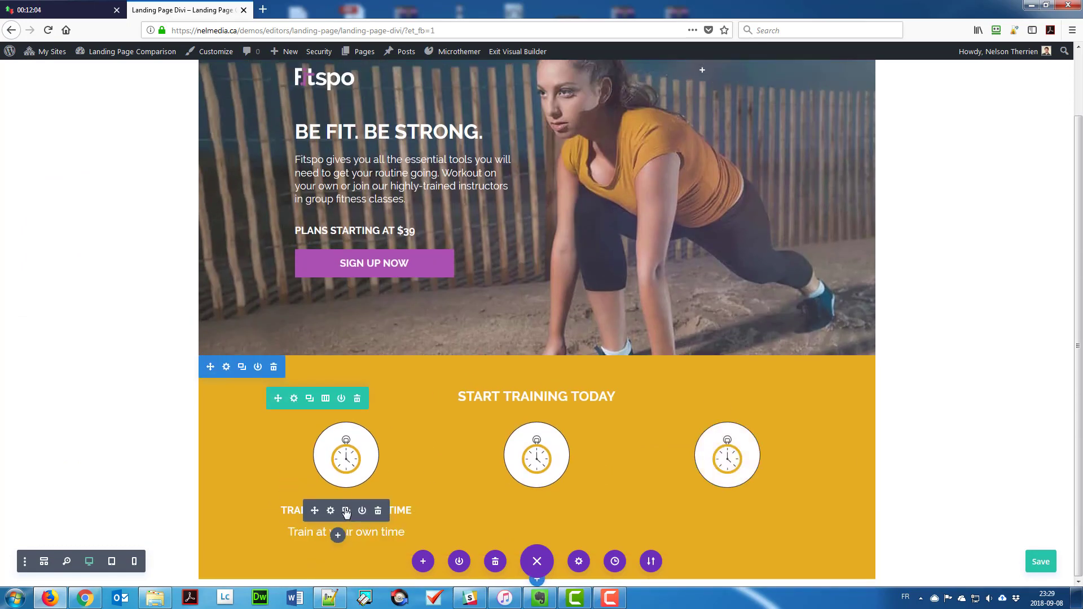
mouse_move(339, 512)
left_mouse_down()
mouse_move(353, 494)
mouse_move(352, 510)
left_mouse_up()
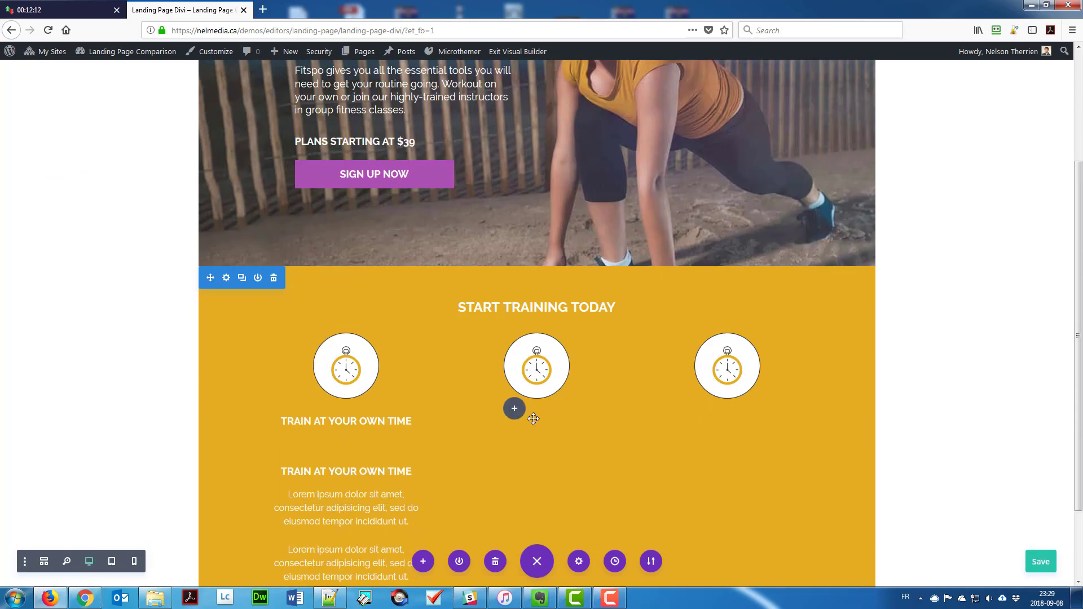
left_click_drag(513, 406, 553, 419)
left_click_drag(314, 455, 729, 419)
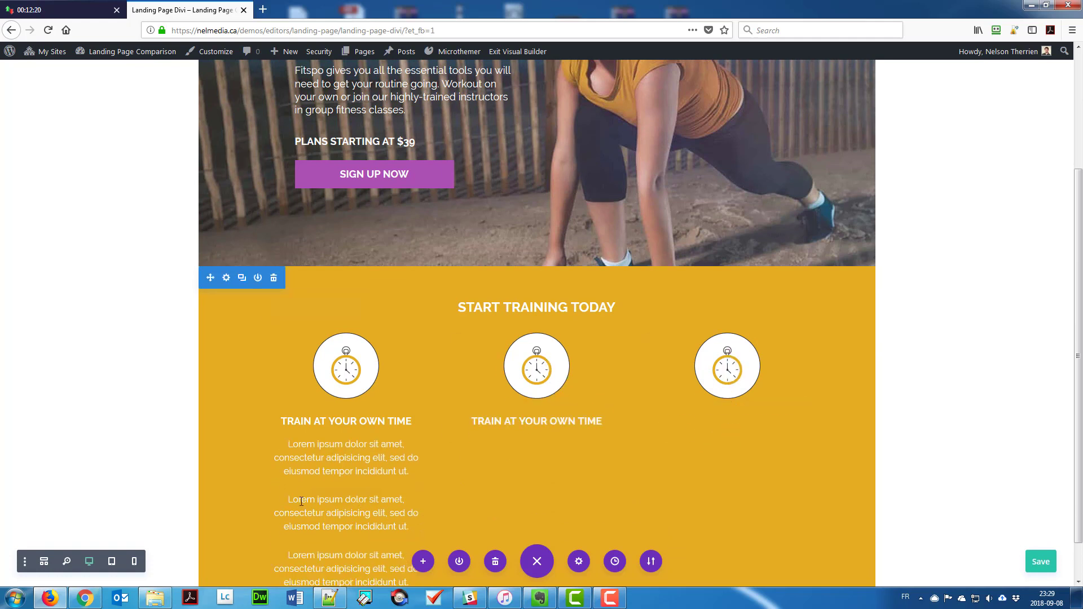
left_click_drag(312, 500, 536, 471)
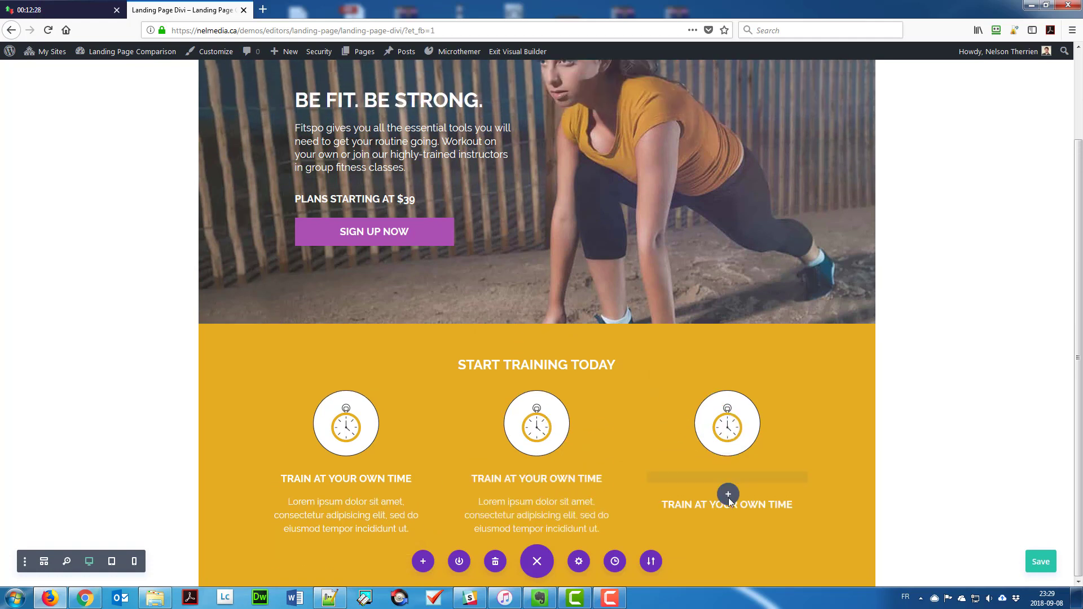
left_click_drag(725, 491, 689, 492)
Replace the second column's image with the monitor icon and change its heading to "TRAINING EBOOS & VIDEOS".
left_click(521, 405)
left_click(123, 239)
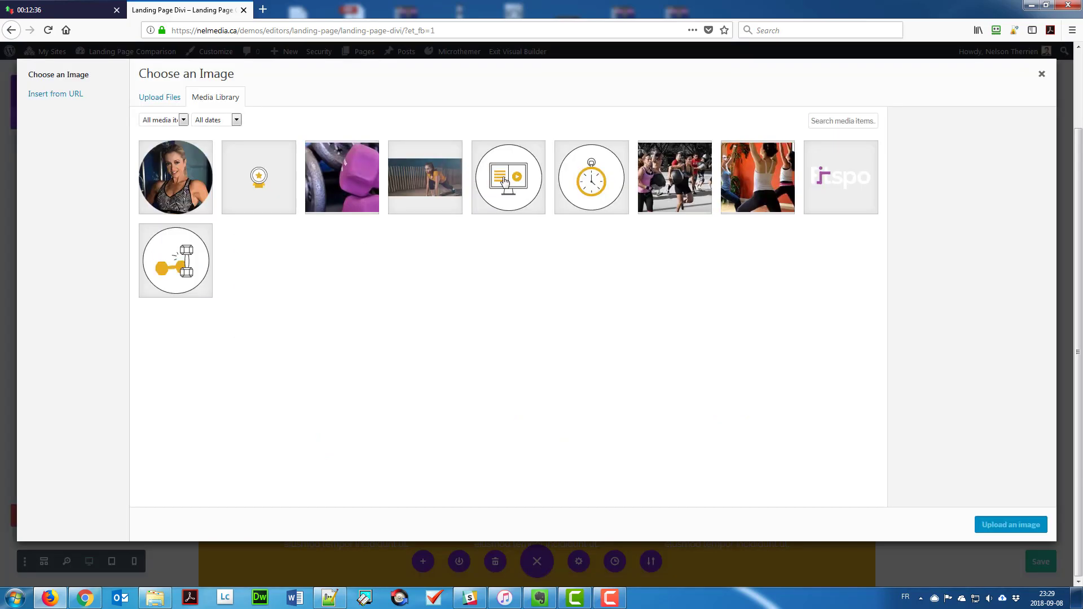
left_click(510, 177)
left_click(993, 524)
left_click(208, 521)
triple_click(475, 499)
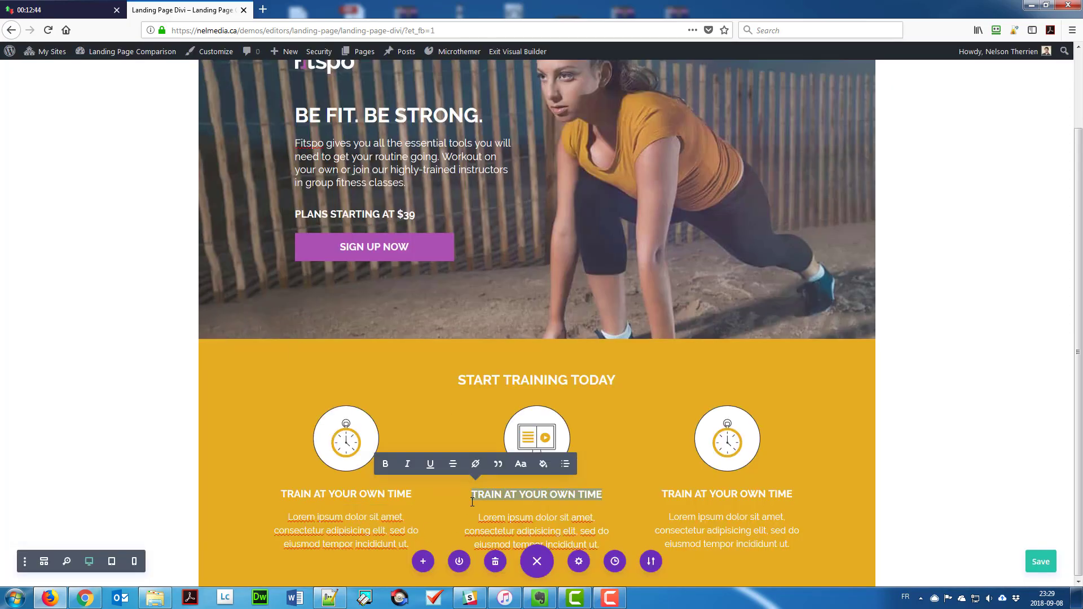
type("TRAINING EBOOS & VIDEOS")
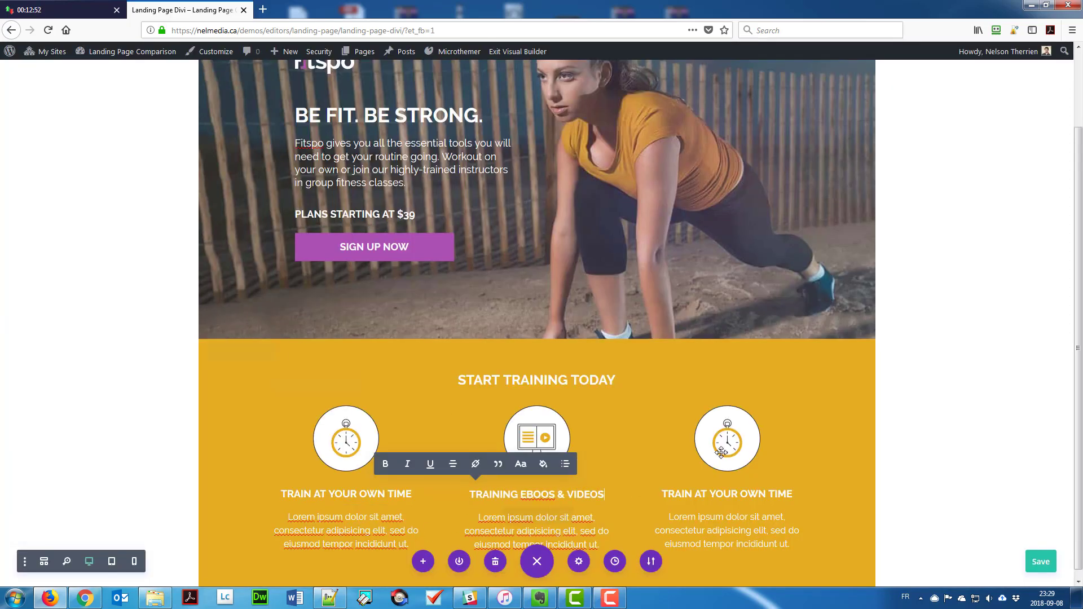
Replace the third column's image with the dumbbell icon, change its heading to "RESISTANCE TRAINING", and save the module.
left_click(715, 411)
left_click(123, 239)
left_click(174, 261)
left_click(1001, 523)
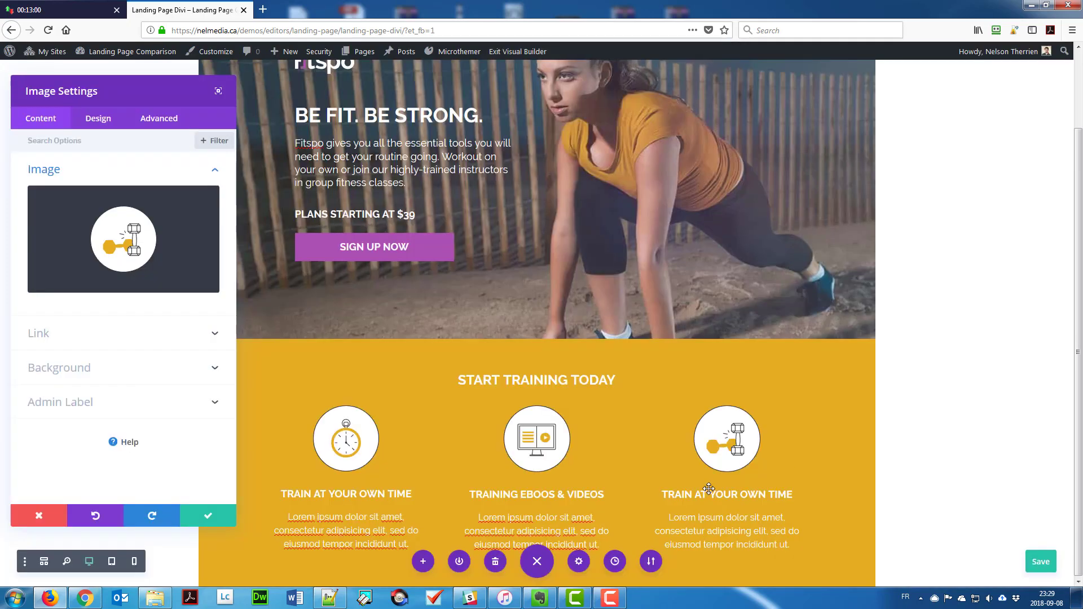
triple_click(709, 489)
type("RESISTANCE TRAINING")
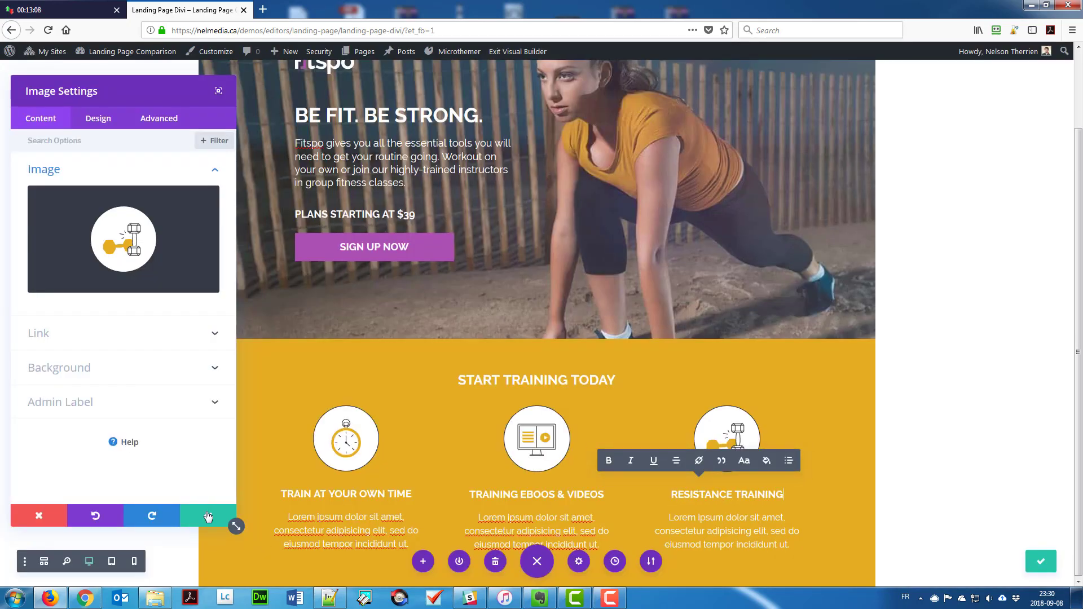
left_click(208, 515)
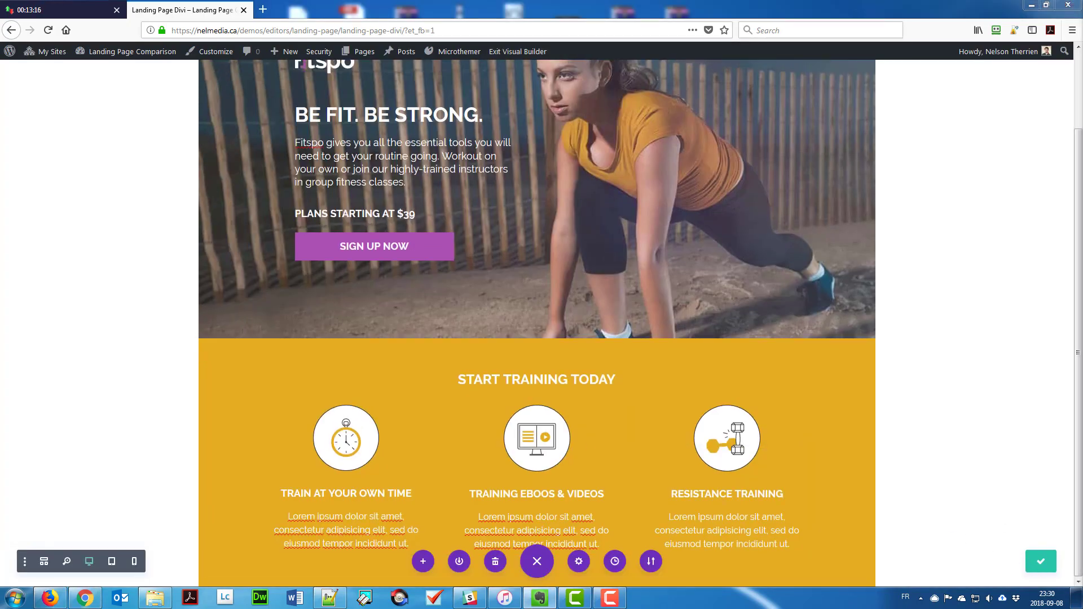
Add a regular section below the "Start training today" section with a single-column row and a Text module.
left_click(536, 583)
left_click(485, 552)
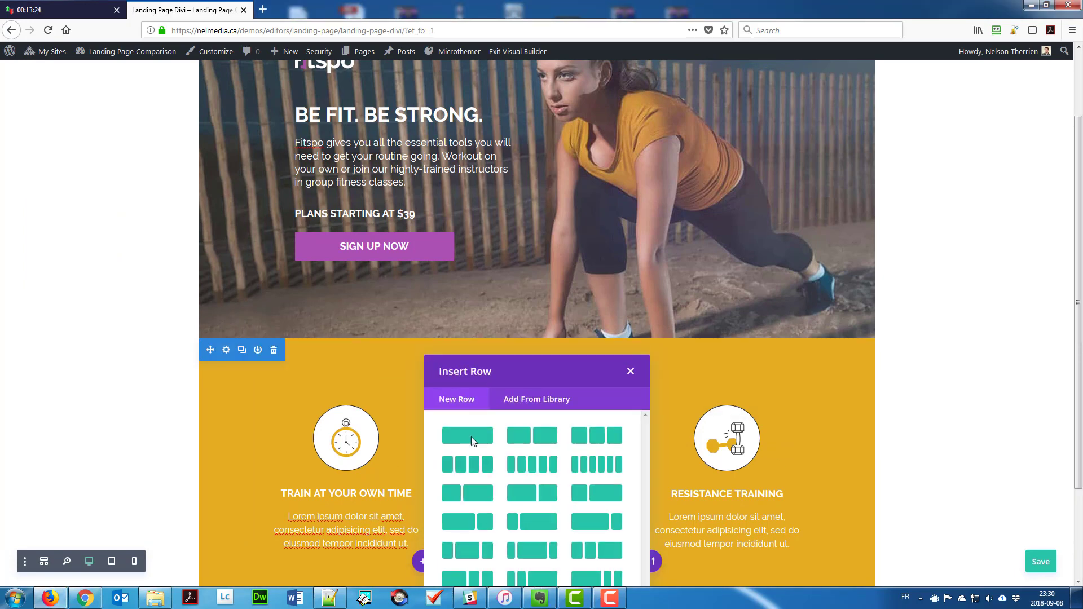
left_click(477, 439)
type("ter")
key("BackSpace")
left_click(575, 475)
Replace the new module's placeholder content with "Featured classes" formatted as Heading 2.
left_click(168, 322)
key("ctrl+a")
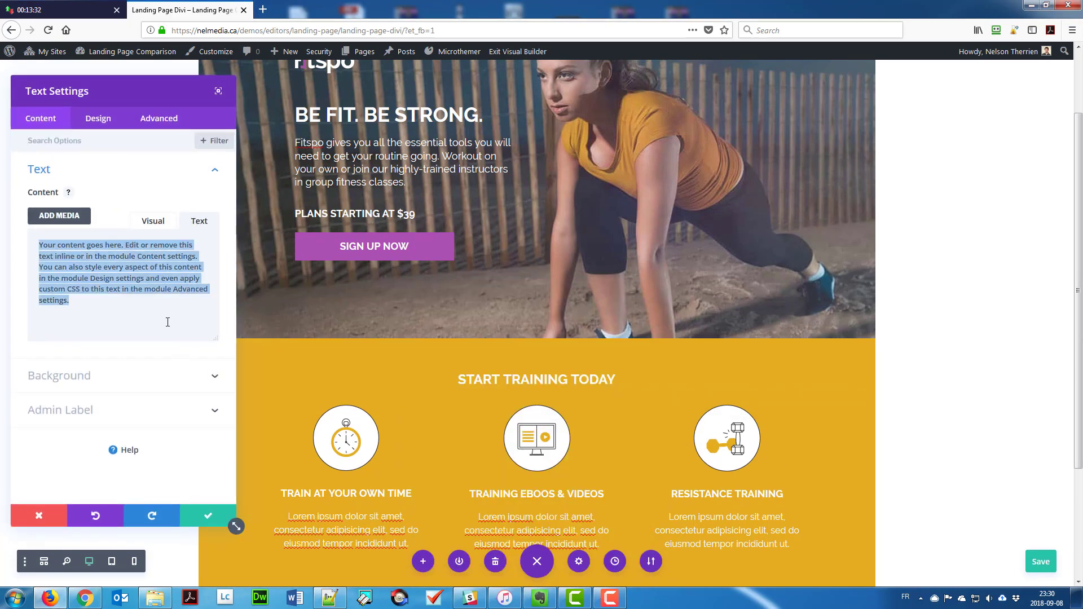
type("Featured classes")
left_click(148, 221)
left_click(59, 237)
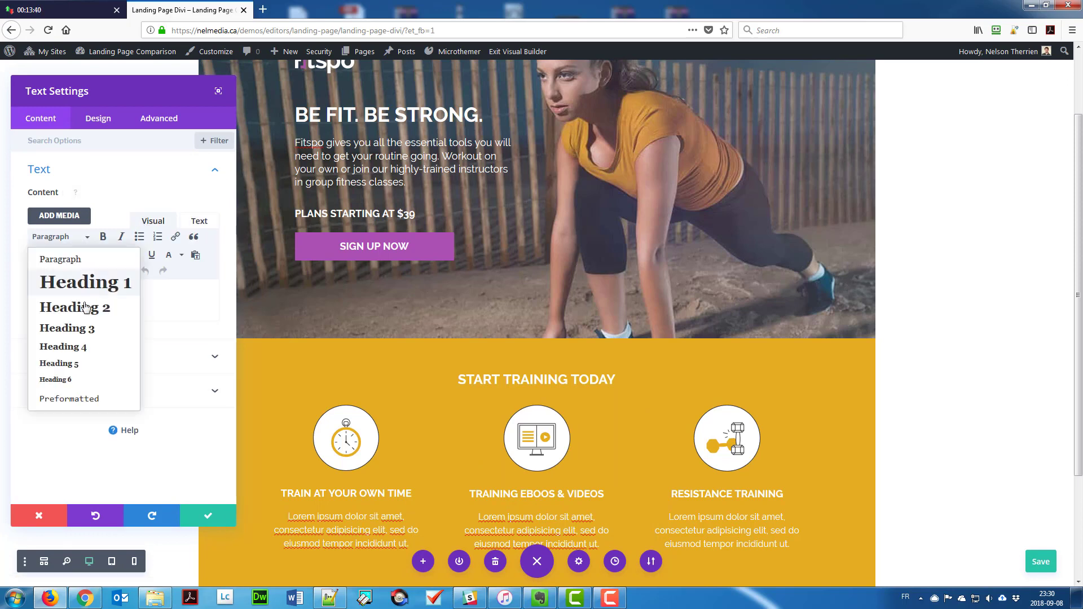
left_click(88, 308)
Style the "Featured classes" Heading 2 with the Raleway font, Bold weight, uppercase style and centered alignment.
left_click(98, 118)
left_click(86, 213)
scroll(85, 212, "down", 1)
left_click(72, 176)
left_click(84, 220)
left_click(80, 279)
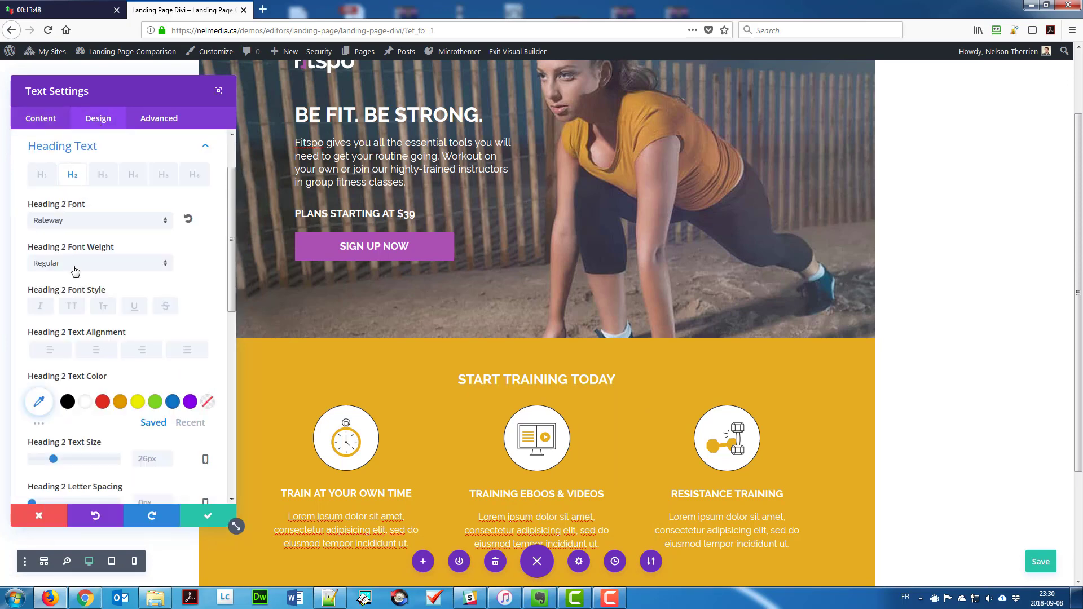
left_click(91, 263)
left_click(75, 386)
left_click(92, 346)
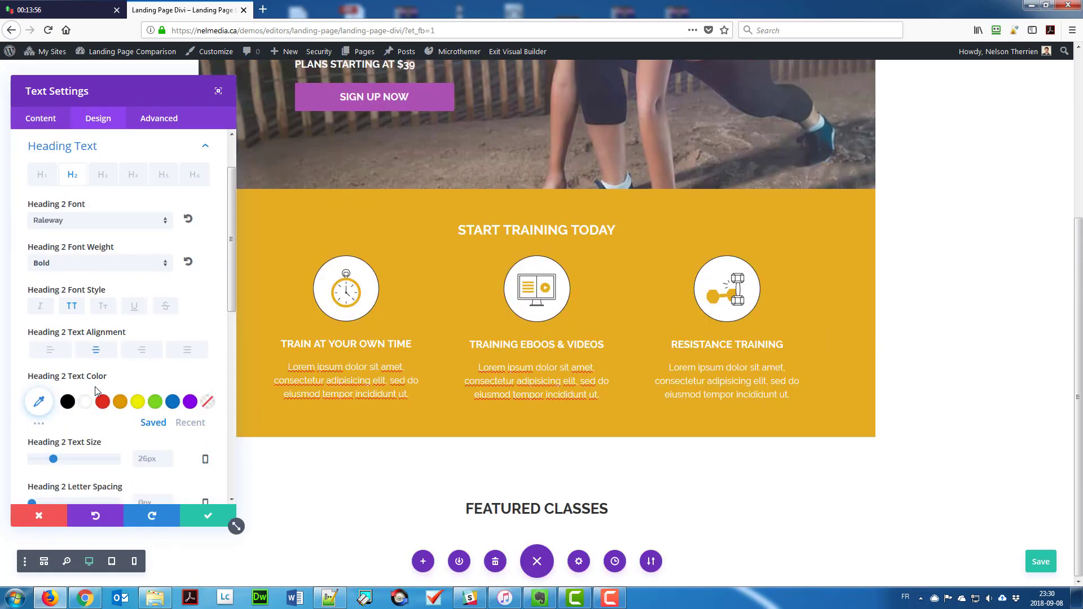
Set the "Featured classes" heading's text size to 24px and save the module.
scroll(163, 384, "down", 3)
left_click(167, 313)
left_click(167, 314)
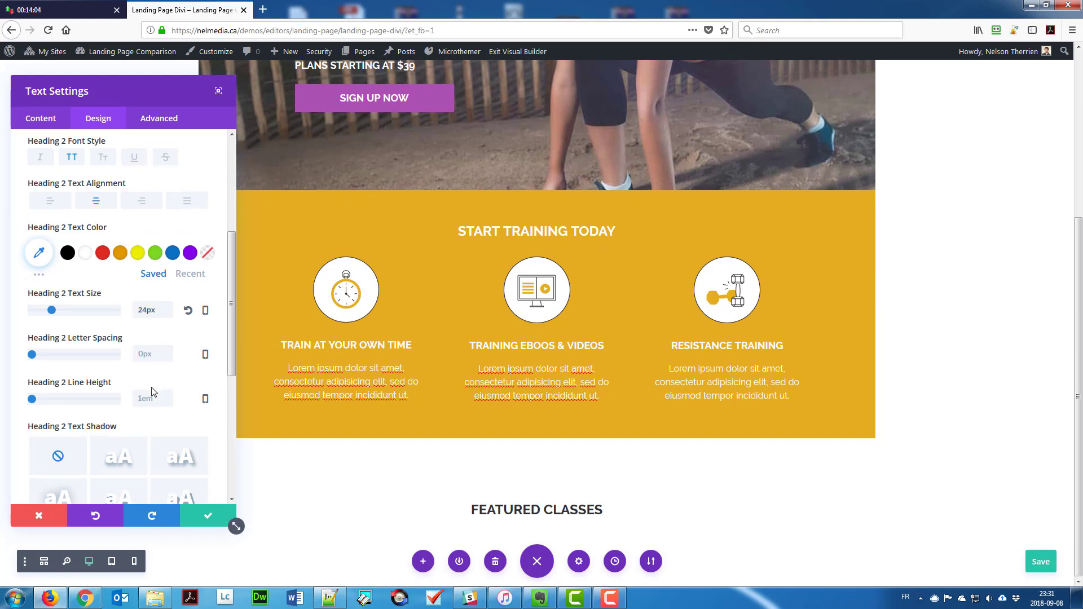
left_click(208, 516)
Set the "Featured classes" section's background color to #f4f4f4.
left_click(24, 449)
left_click(88, 171)
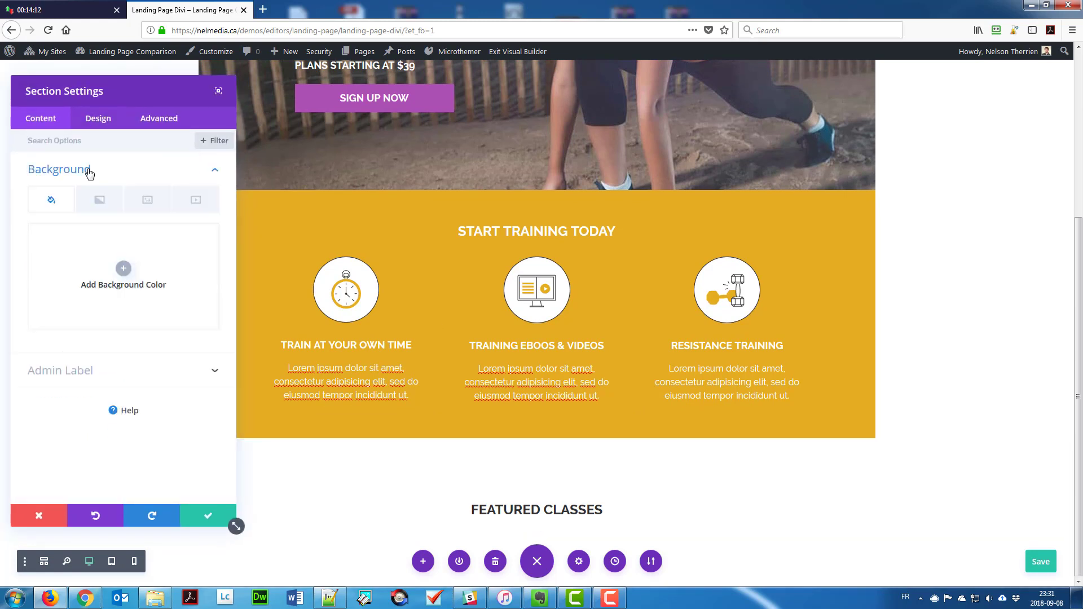
left_click(84, 258)
left_click(67, 238)
type("#f4f4f4")
left_click(87, 238)
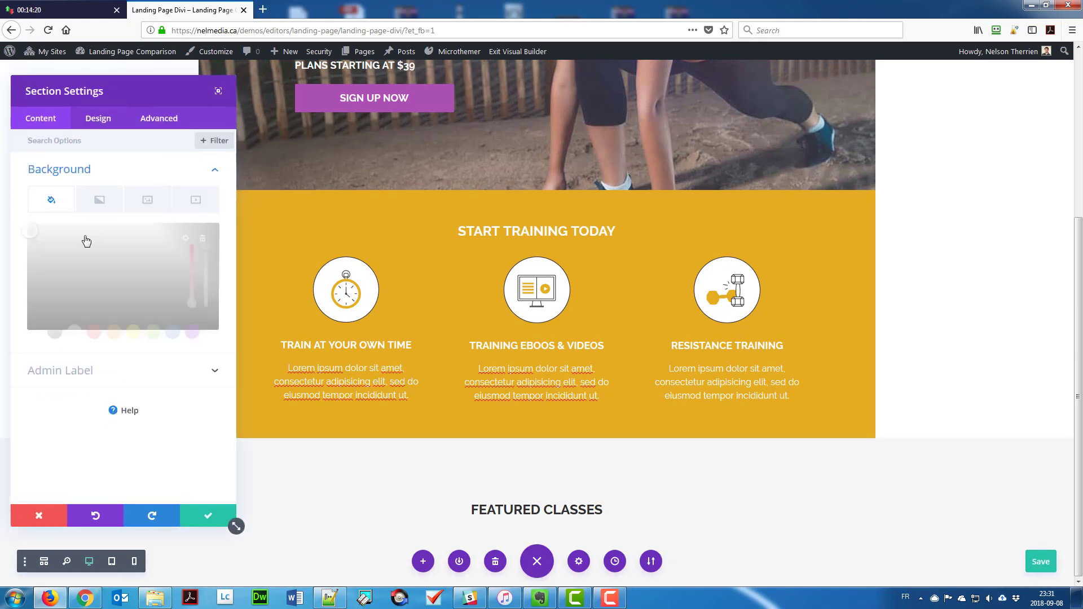
Set the section's width to 1200px with centered alignment, and clear its top and bottom custom margin.
left_click(101, 124)
left_click(96, 209)
left_click(135, 238)
type("1200px")
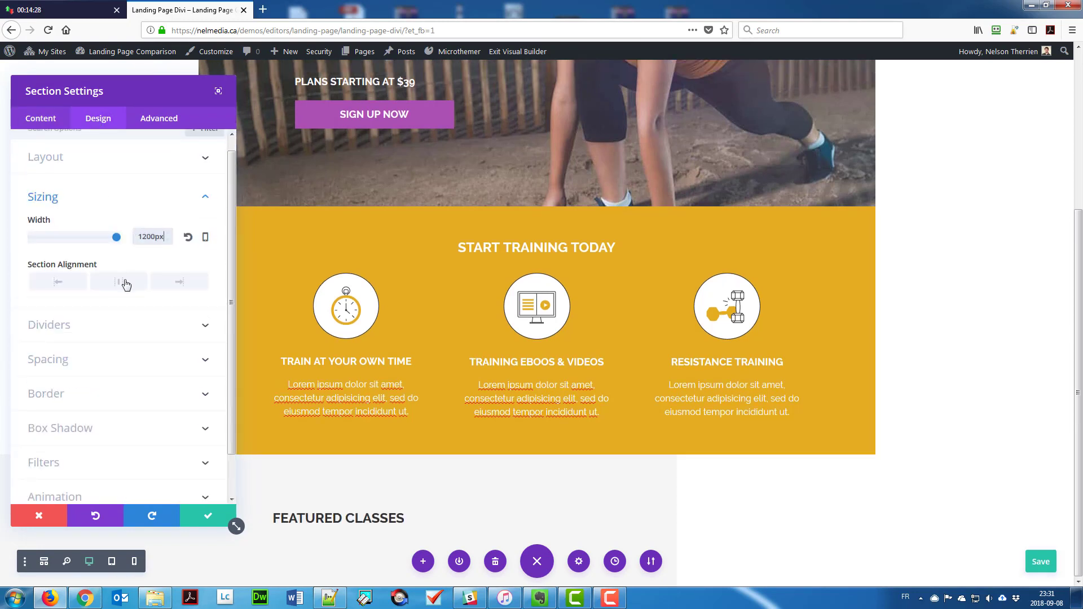
left_click(126, 285)
left_click(91, 355)
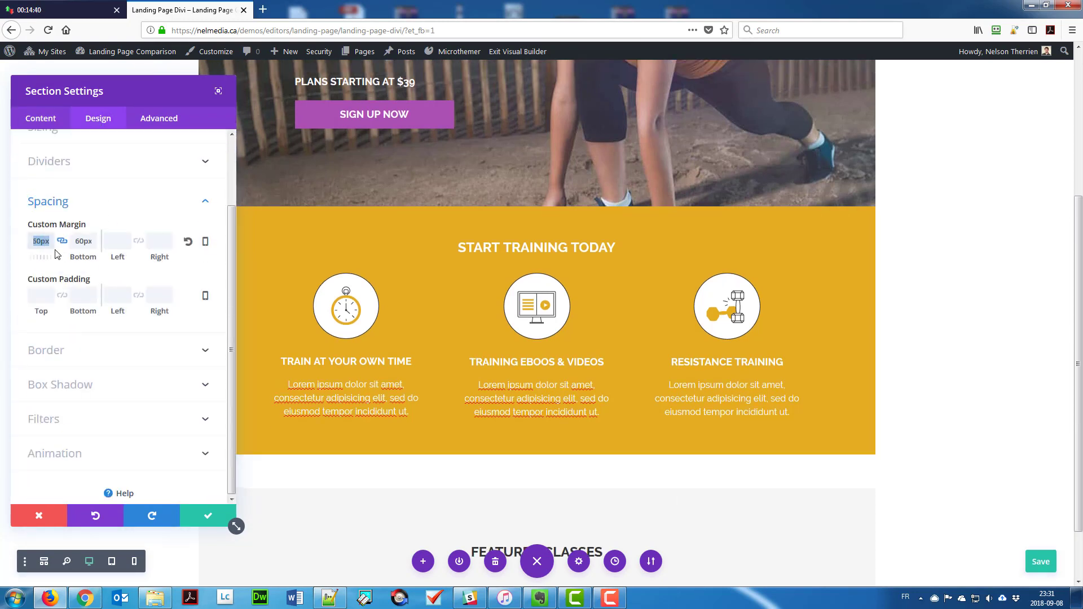
key("BackSpace")
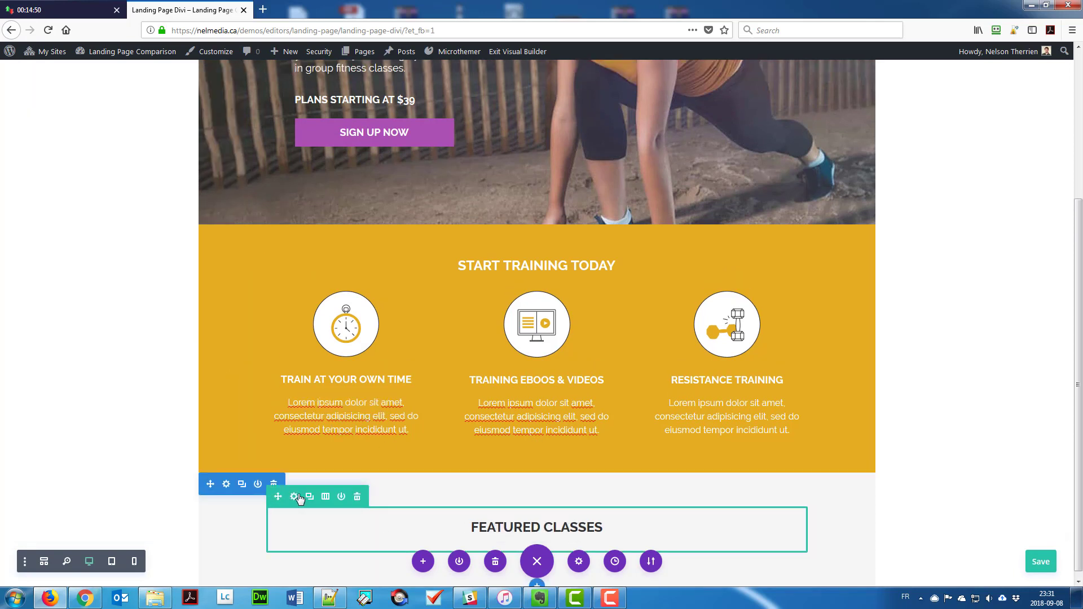
Tighten the spacing of the row holding the "Featured classes" heading.
left_click(296, 494)
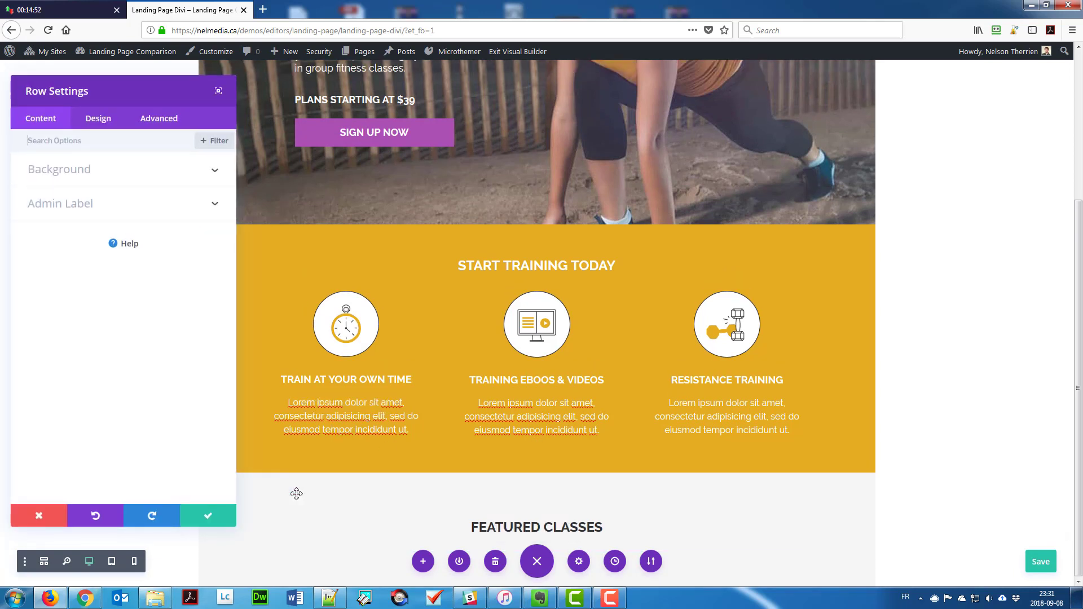
left_click(99, 118)
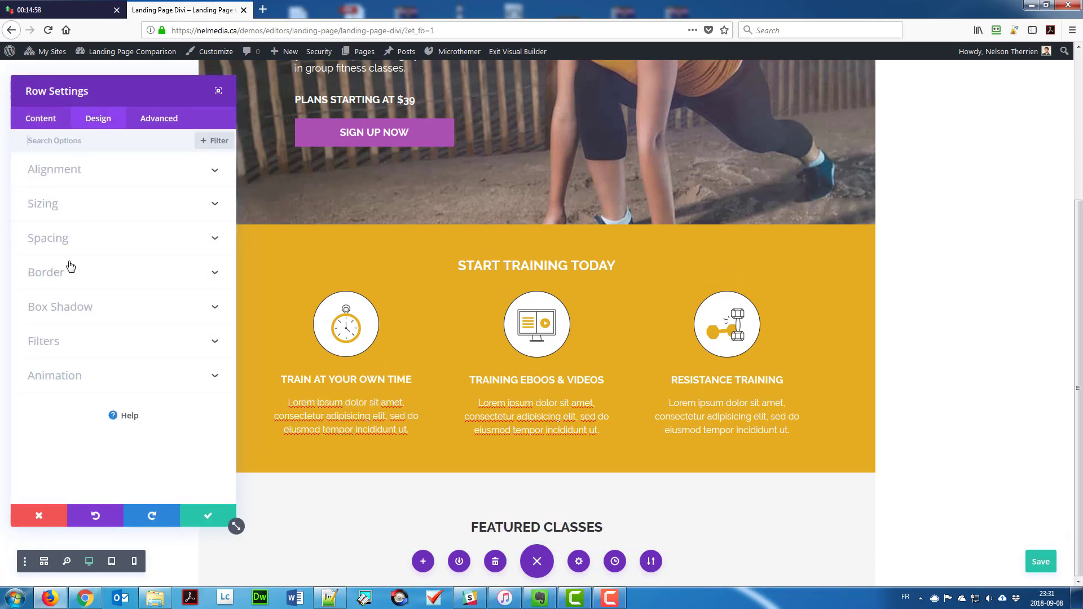
left_click(48, 239)
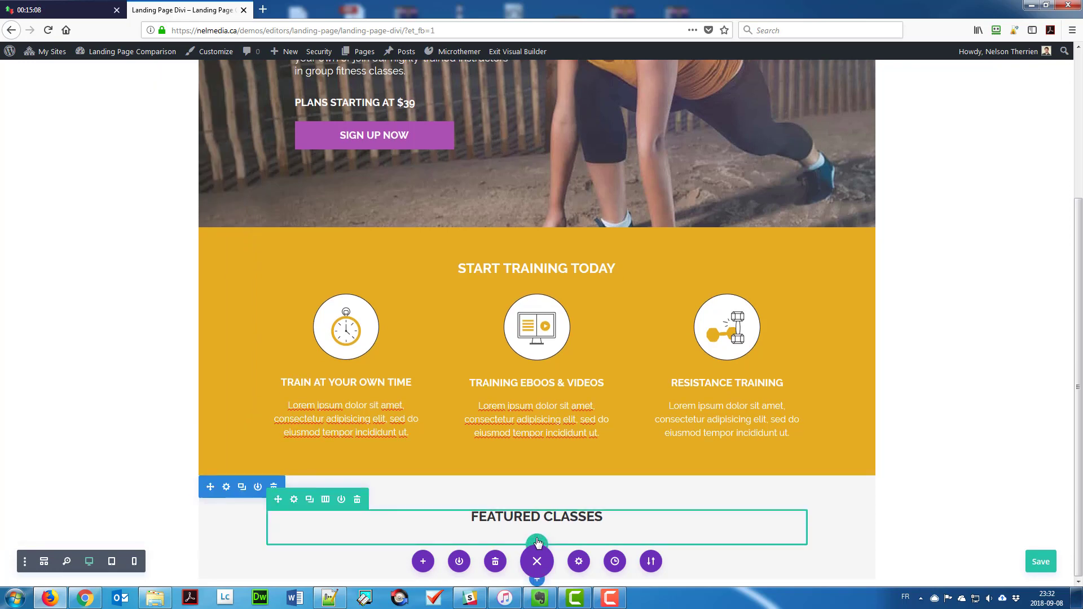
Insert a two-column row below the "Featured classes" heading and save an Image module with 1eecd7e8-fitspo-class1.jpg in its first column.
left_click(537, 542)
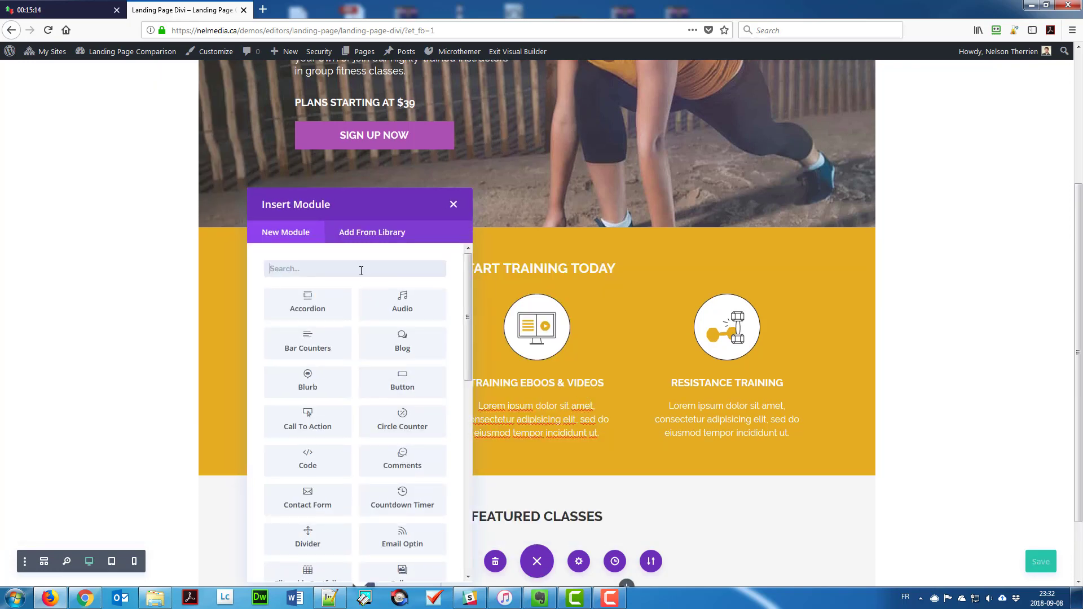
type("im")
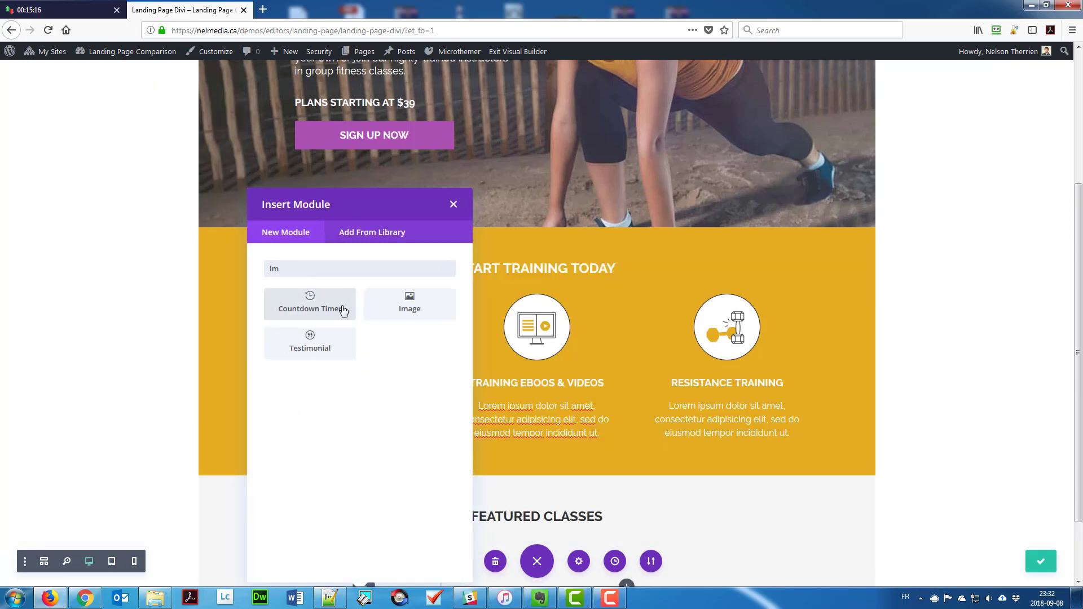
left_click(408, 306)
left_click(197, 257)
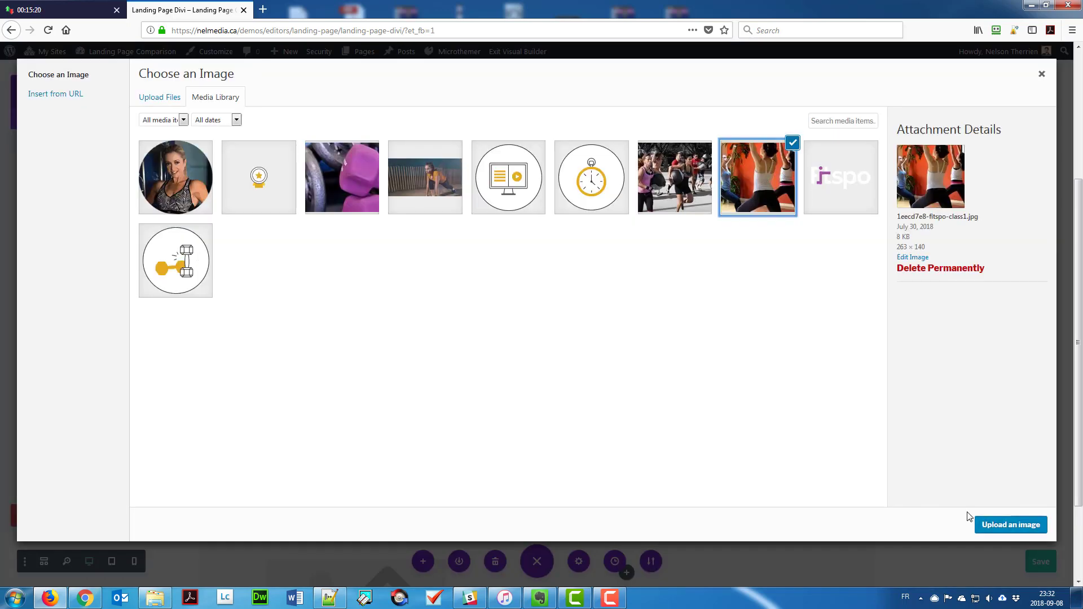
left_click(1006, 517)
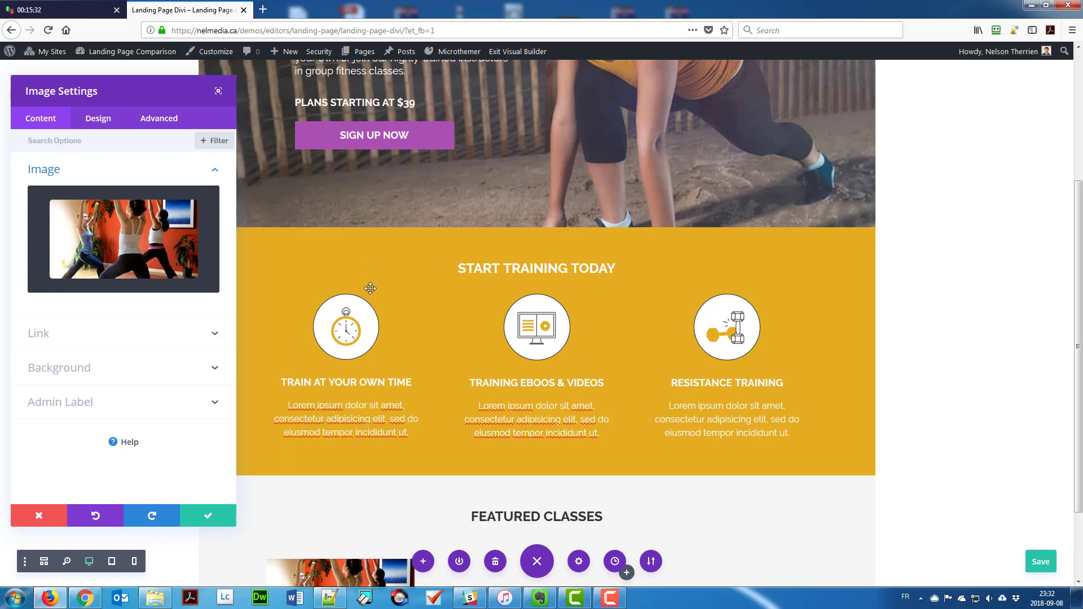
left_click(208, 516)
Enable a custom width for the yoga image's row and set it to 928px.
scroll(214, 508, "down", 3)
left_click(227, 380)
left_click(98, 117)
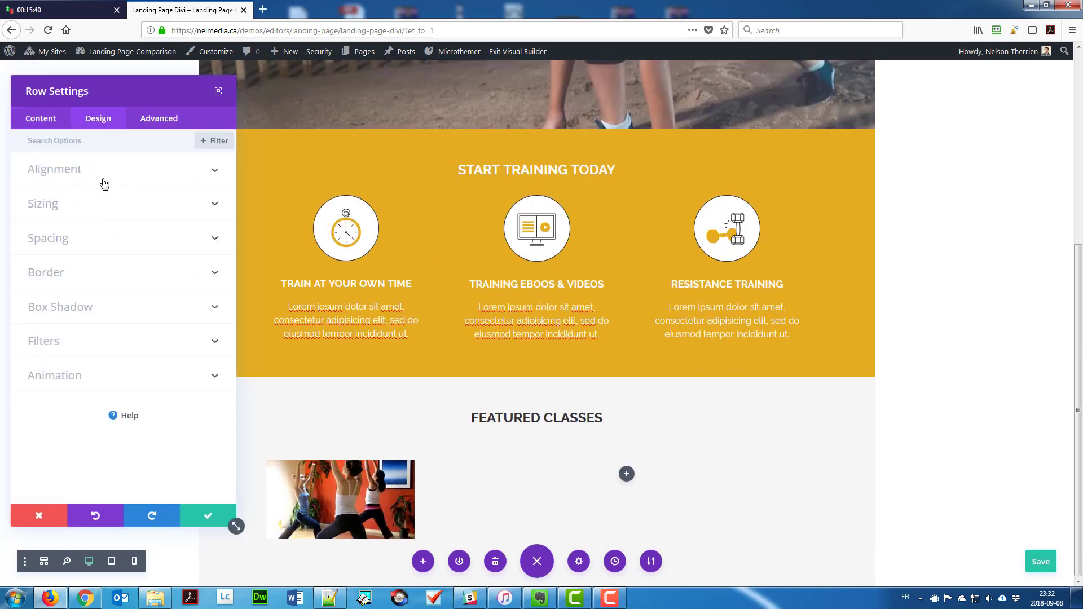
left_click(101, 246)
left_click(72, 151)
left_click(87, 204)
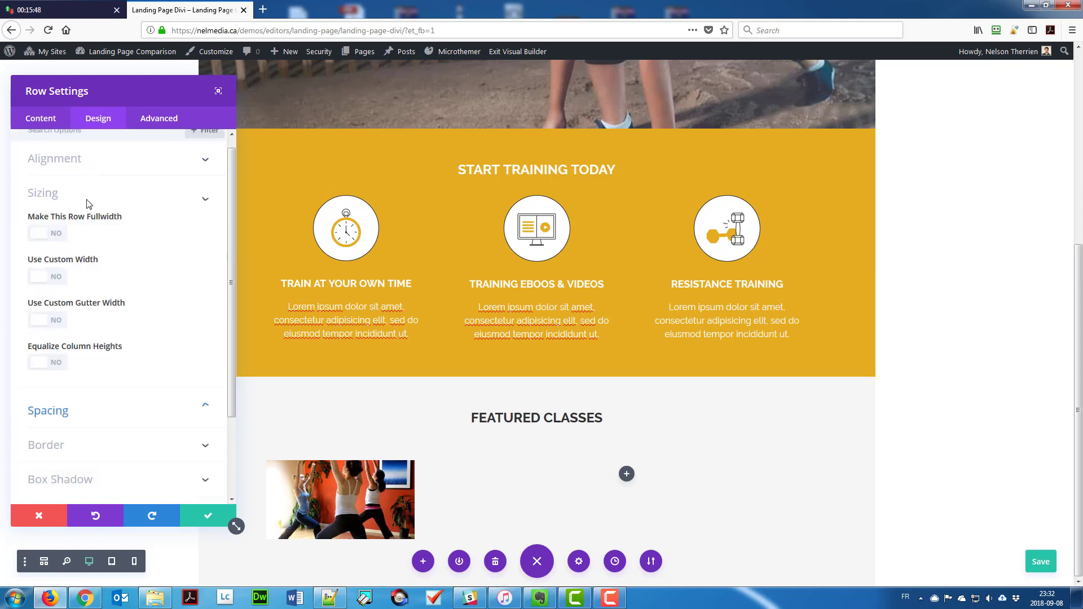
left_click(57, 231)
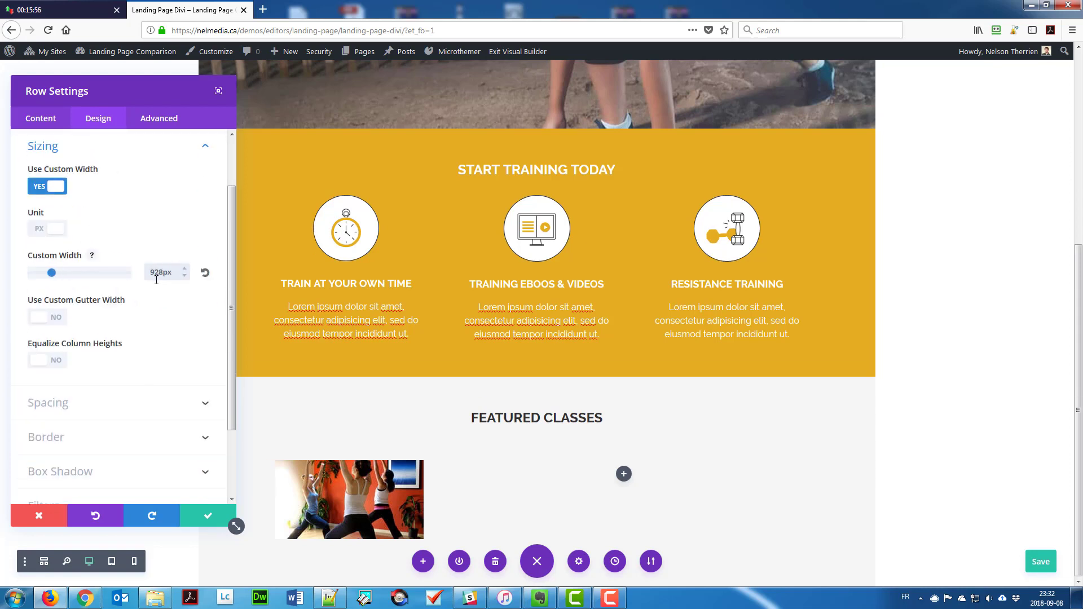
Set the row's custom margin to 0px top and 30px bottom, its top and bottom padding to 0, and save it.
left_click(75, 403)
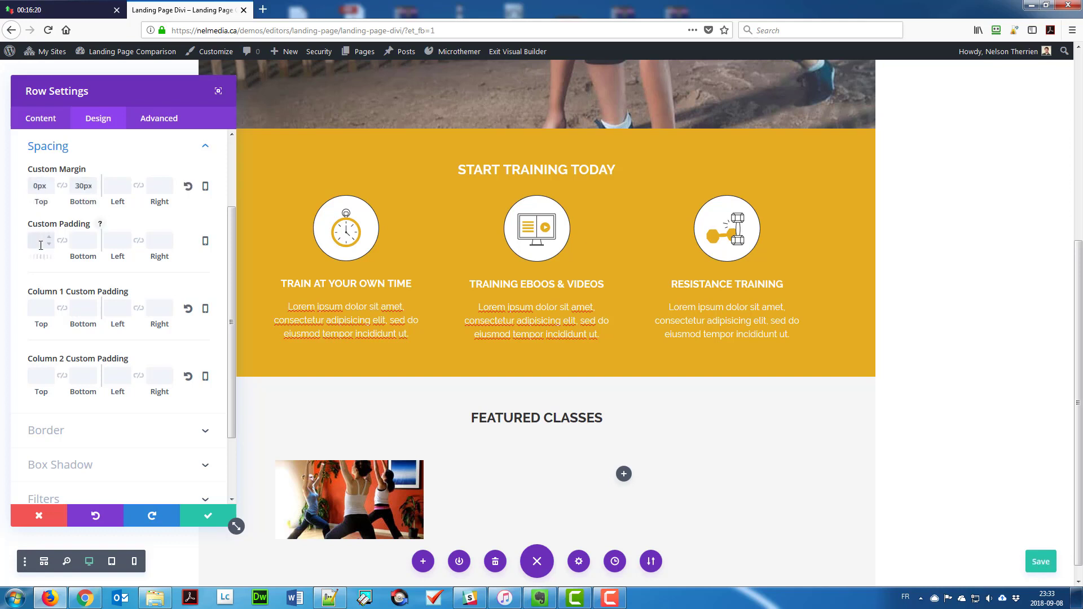
type("0")
left_click(62, 241)
left_click(208, 516)
Insert a Text module in the column beside the yoga image, reading "Bikram Yoga" as Heading 3.
left_click(621, 464)
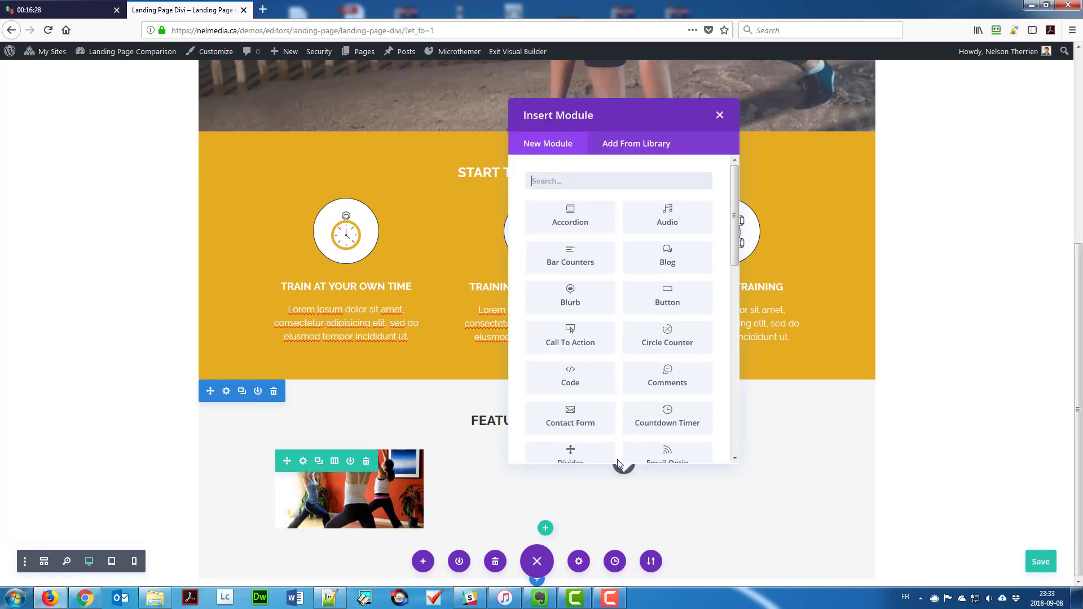
type("tw")
key("BackSpace")
type("e")
left_click(654, 293)
double_click(115, 341)
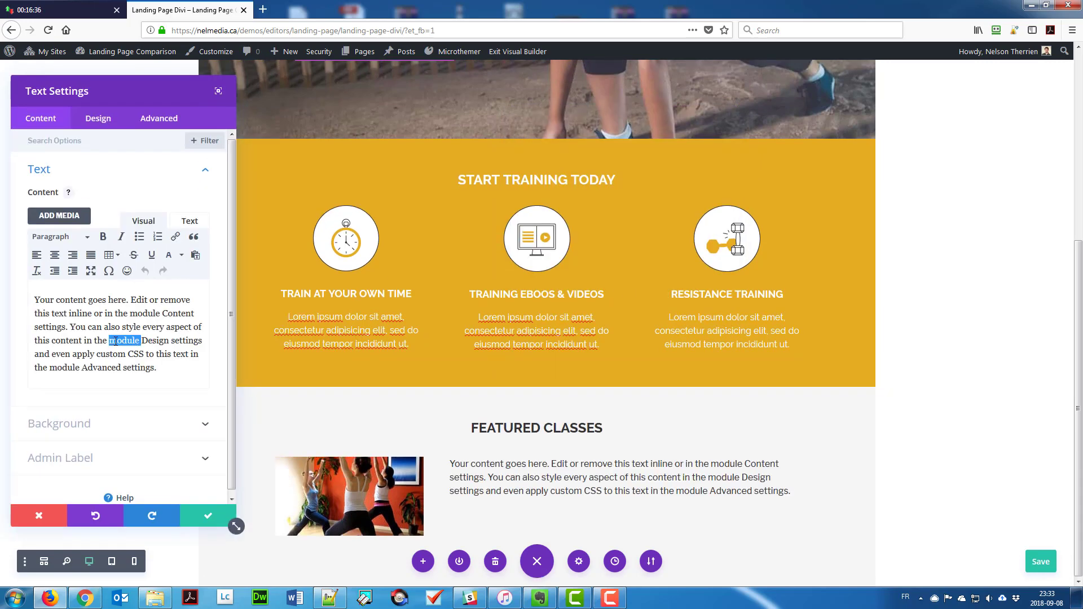
key("ctrl+a")
type("Bik")
left_click(61, 237)
left_click(69, 328)
Style the "Bikram Yoga" Heading 3 with Raleway font, Bold weight, uppercase, 18px text size and 0.7em line height.
left_click(98, 119)
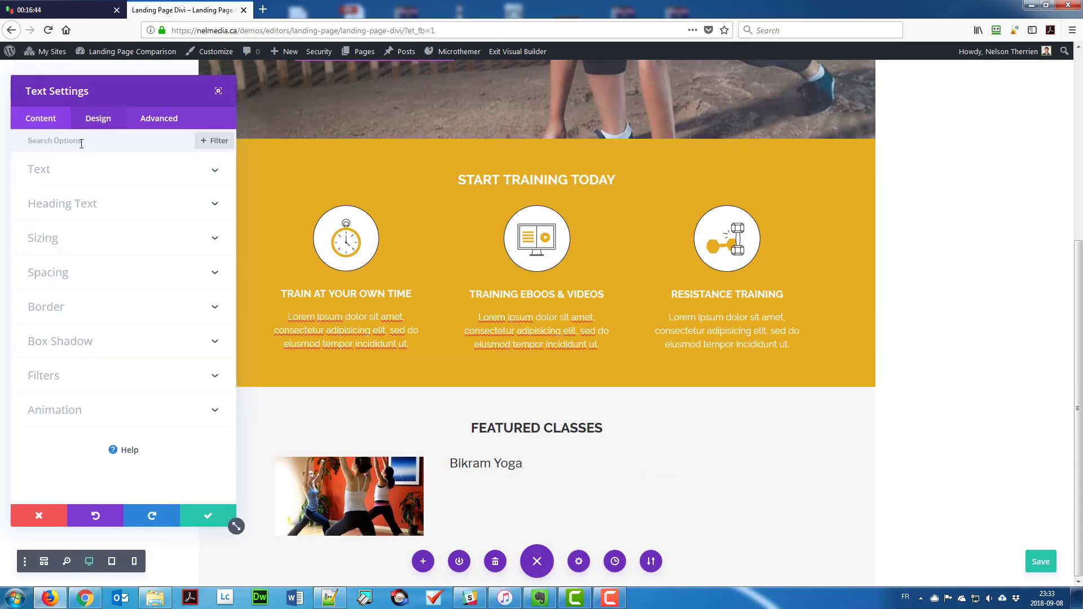
left_click(66, 204)
scroll(85, 203, "down", 1)
left_click(103, 175)
left_click(95, 221)
left_click(58, 301)
left_click(99, 263)
left_click(79, 309)
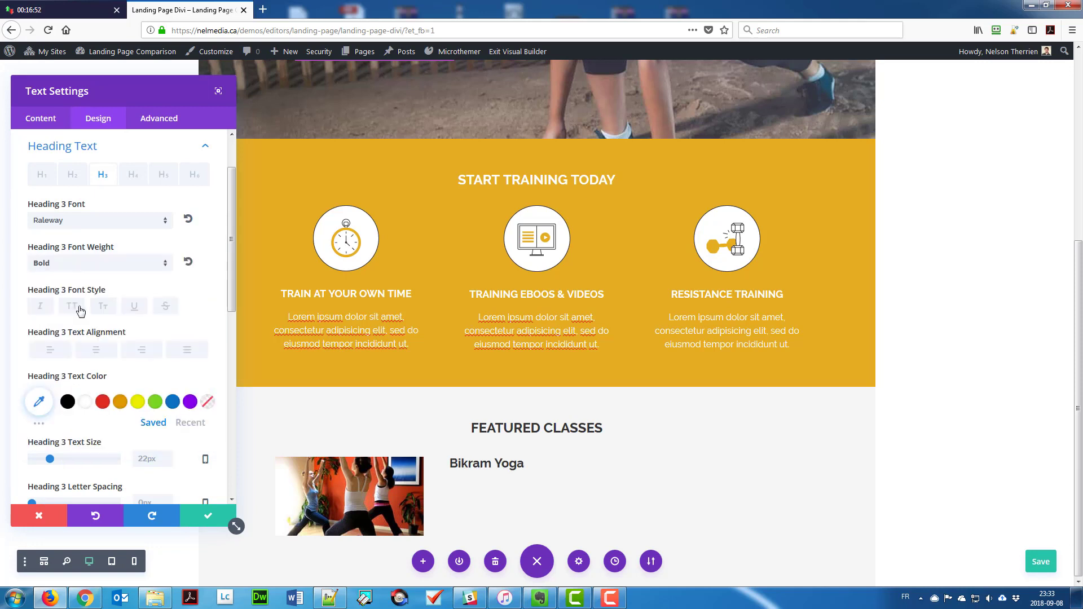
scroll(84, 378, "down", 2)
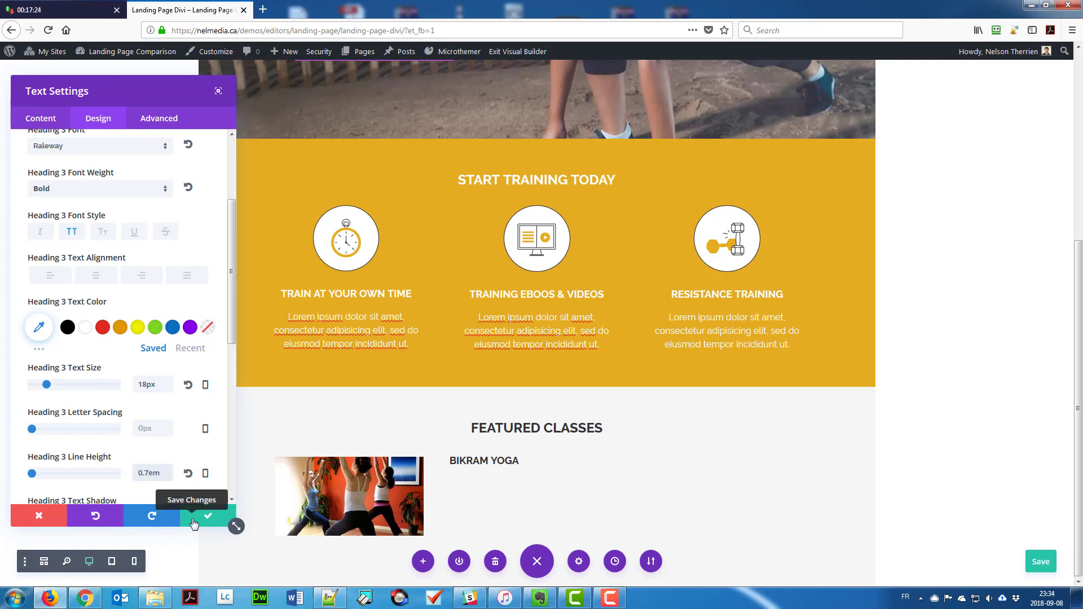
Set the Bikram Yoga heading module's left margin to -46px and its top and left padding to 30px.
scroll(77, 357, "down", 5)
left_click(77, 361)
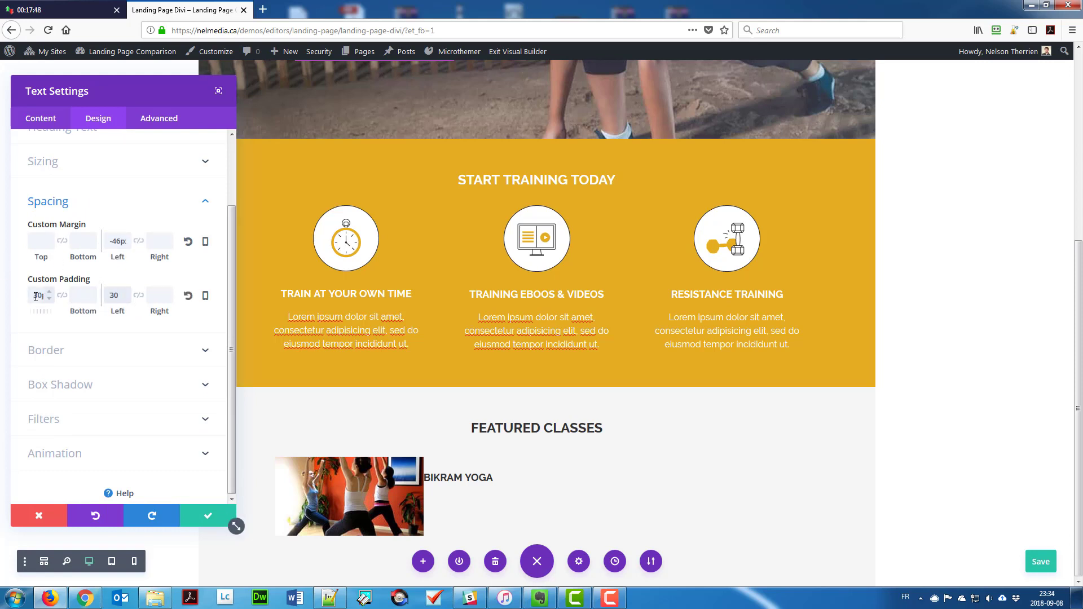
Add a 1px solid light grey top border to the Bikram Yoga heading module.
left_click(75, 350)
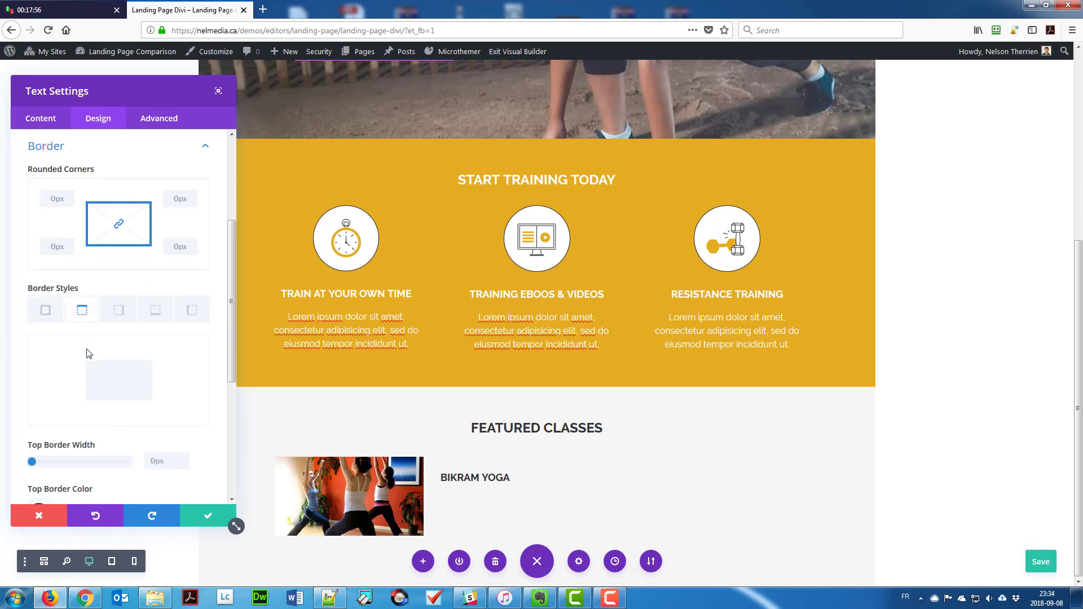
scroll(87, 354, "down", 3)
left_click(50, 368)
left_click(86, 370)
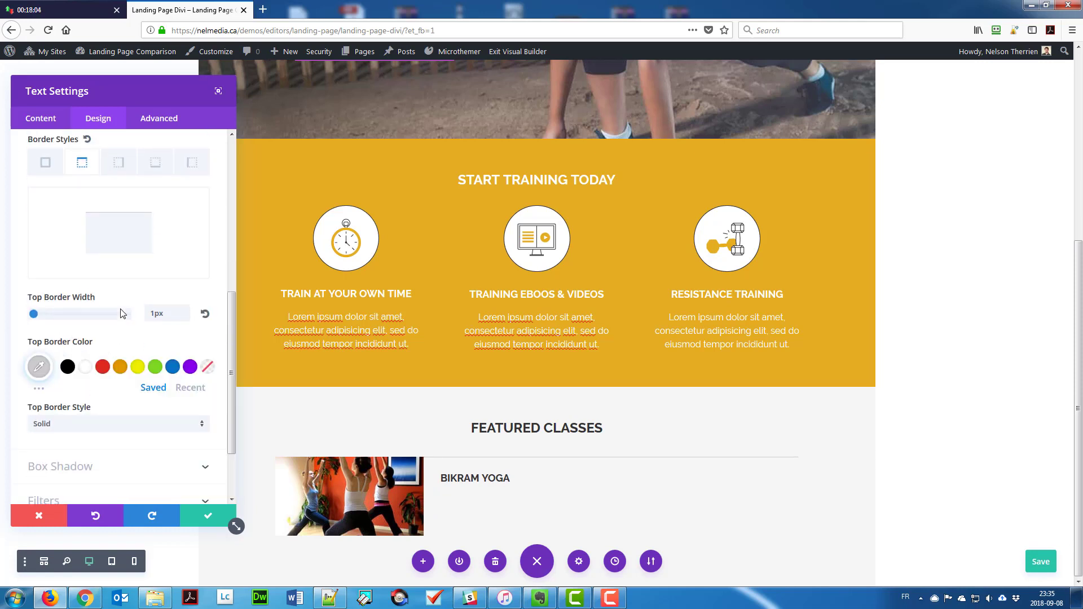
Add a 1px solid right border in #cccccc to the Bikram Yoga heading module and save the module.
left_click(118, 163)
left_click(45, 368)
double_click(54, 368)
type("#cccccc")
left_click(88, 369)
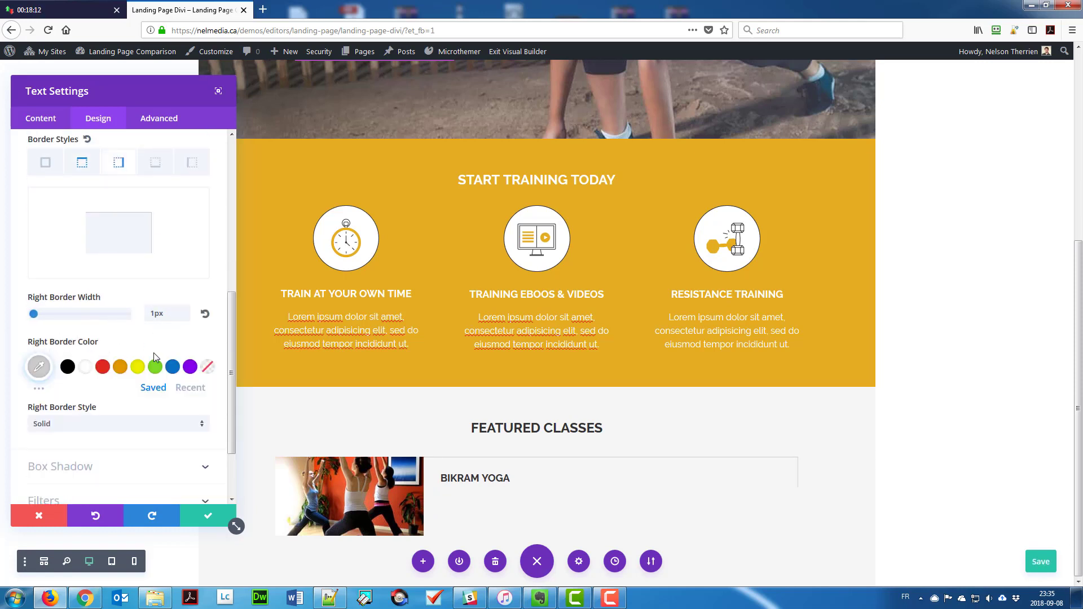
left_click(204, 523)
Insert a Text module under the Bikram Yoga heading with two repeated "Lorem ipsum dolor sit amet…" placeholder sentences.
left_click(602, 485)
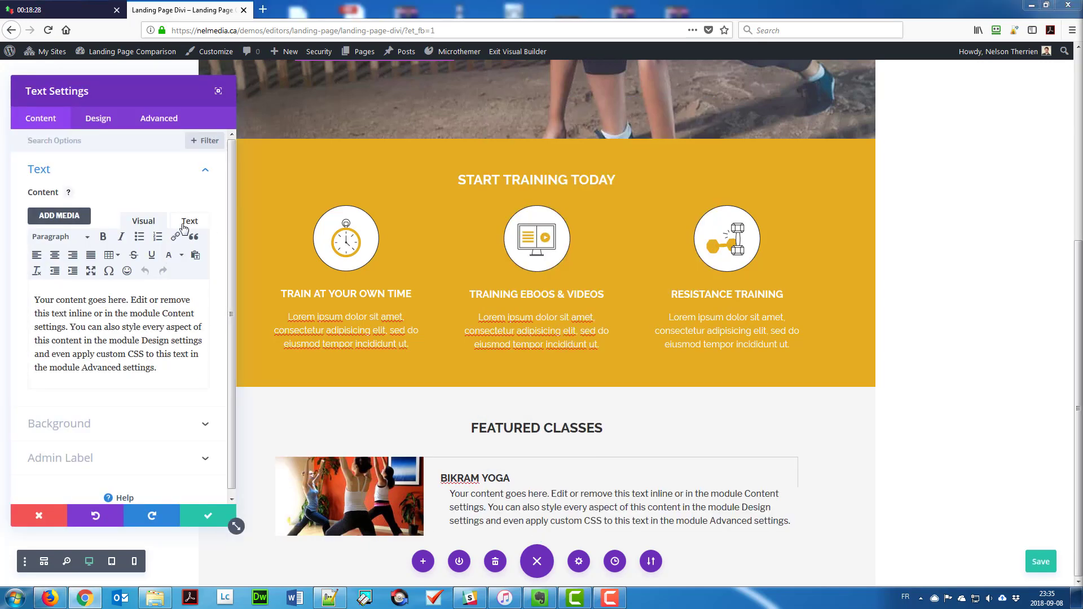
left_click(184, 228)
left_click(149, 303)
key("ctrl+a")
type("Lorem ipsum dolor sit amet, consectetur adipisicing elit, sed do eiusmod tempor incididunt ut. Lorem ipsum dolor sit amet, consectetur adipisicing elit, sed do eiusmod tempor incididunt ut.")
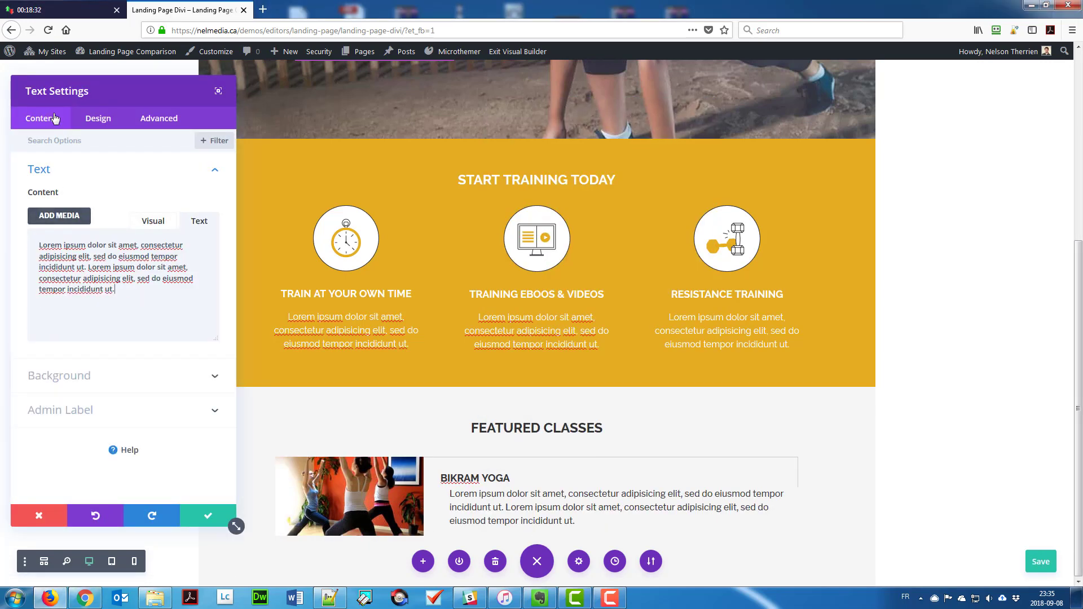
Set the yoga description's text font to Raleway and slightly reduce its line height.
left_click(98, 118)
left_click(67, 172)
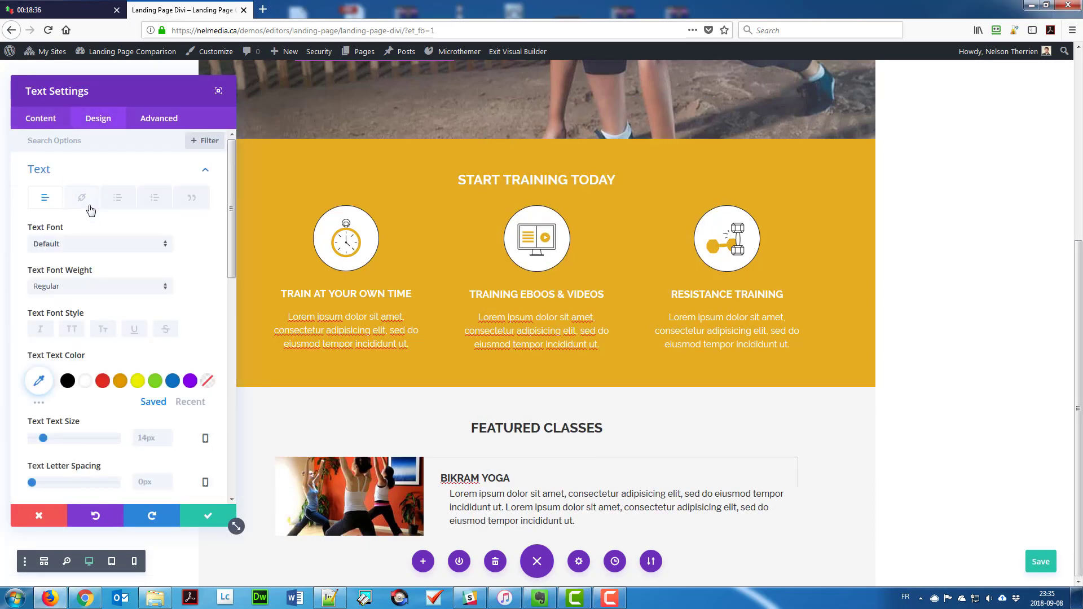
left_click(86, 244)
left_click(79, 323)
scroll(169, 365, "down", 2)
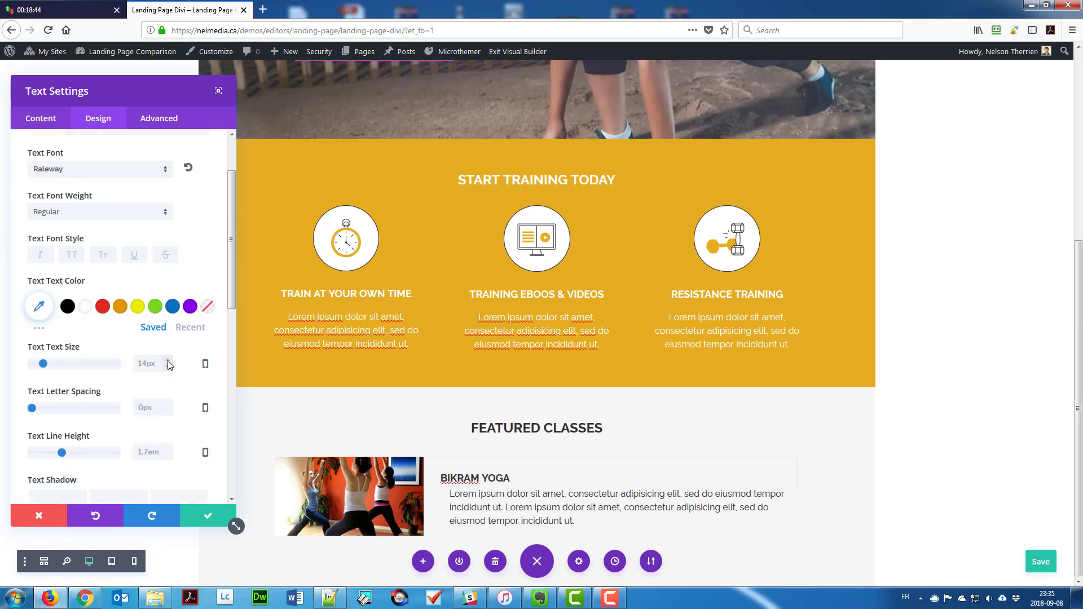
left_click_drag(57, 454, 51, 454)
scroll(169, 316, "down", 5)
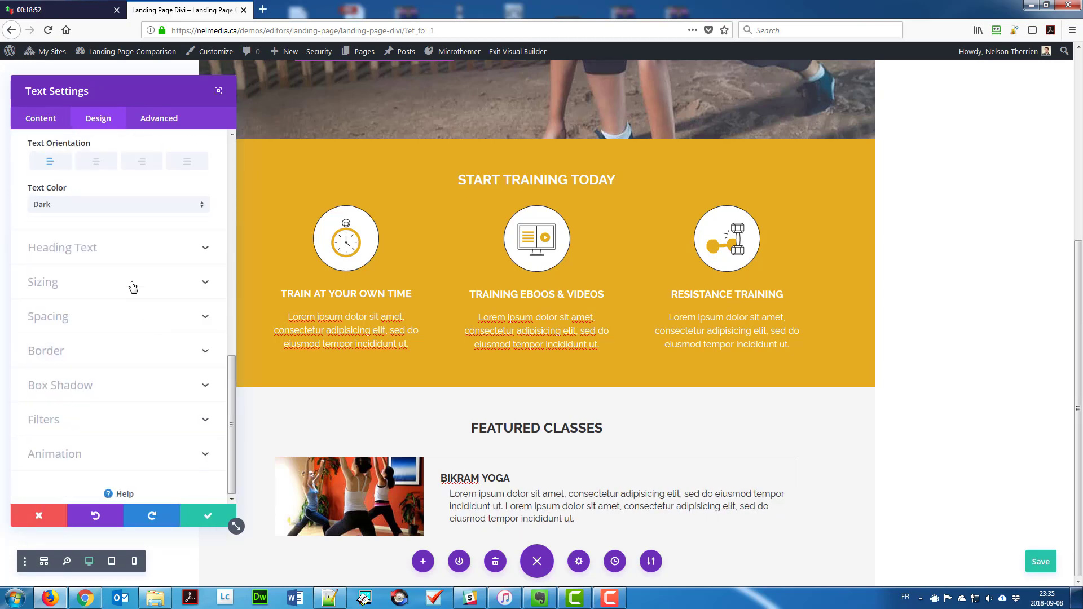
Set the description module's left margin to -46px, its bottom padding to 18px, and its left and right padding to 30px.
left_click(130, 285)
left_click(87, 314)
left_click(110, 243)
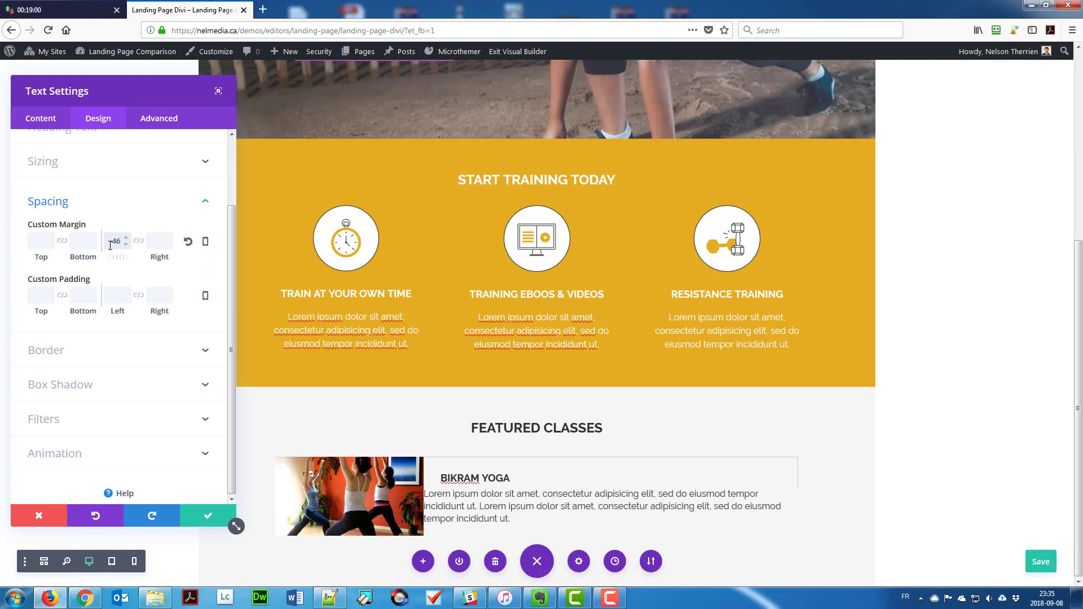
type("30")
left_click(138, 297)
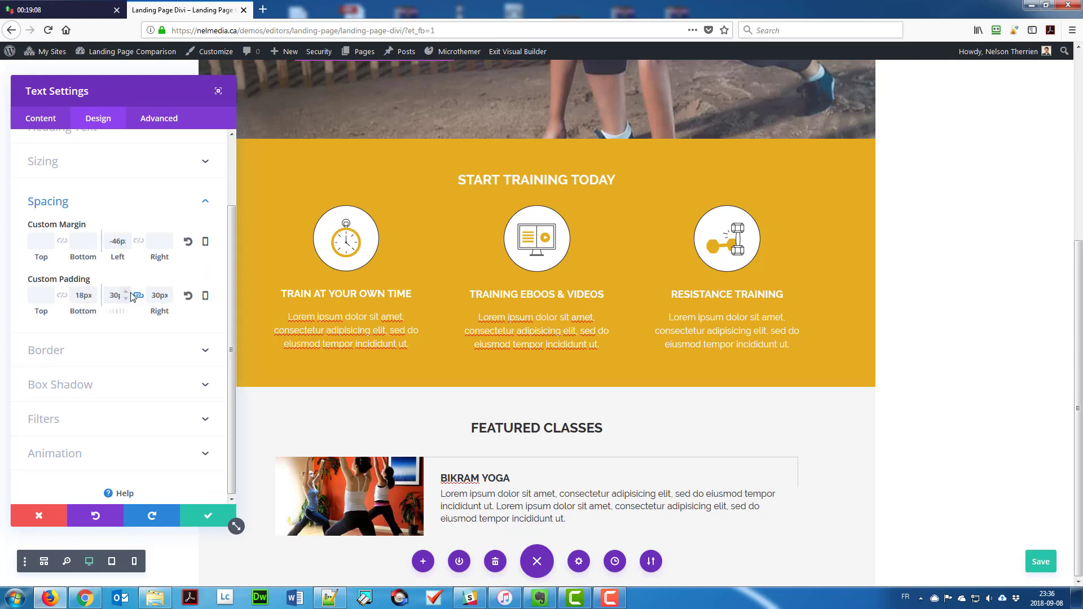
Add a 1px right border in #ccc to the yoga description module.
left_click(108, 350)
scroll(109, 349, "down", 2)
left_click(117, 313)
scroll(127, 316, "down", 3)
left_click(185, 309)
left_click(41, 368)
double_click(52, 369)
key("ctrl+v")
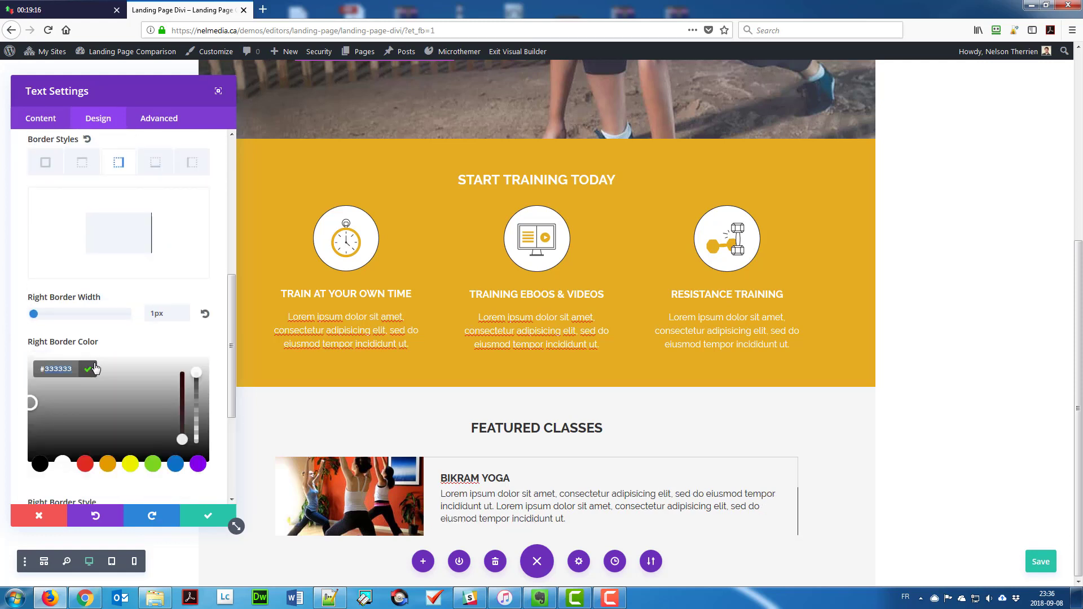
left_click(95, 369)
Add a 1px bottom border in #ccc to the yoga description module and save the module.
left_click(155, 164)
left_click(185, 310)
left_click(40, 367)
left_click_drag(40, 369, 103, 369)
key("ctrl+v")
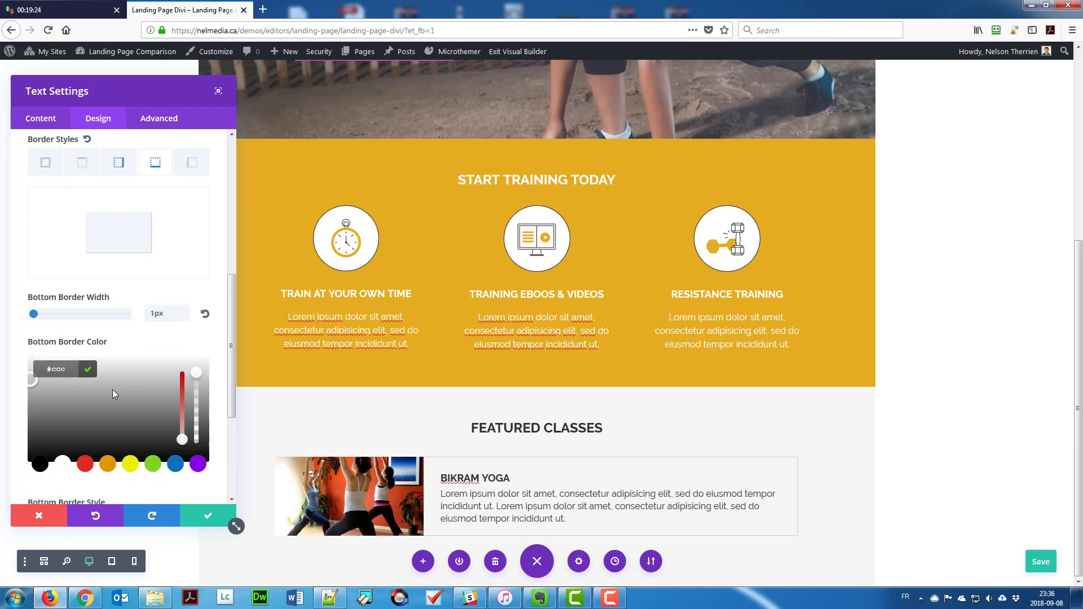
left_click(87, 369)
left_click(191, 514)
Duplicate the Bikram Yoga row twice to make three class rows.
scroll(506, 424, "down", 1)
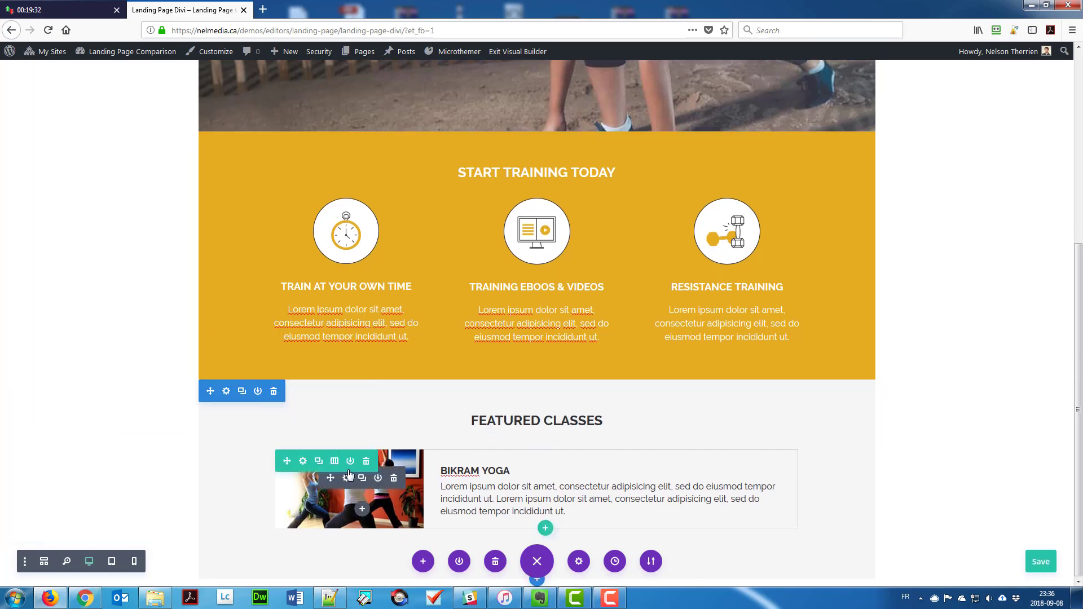
left_click(318, 464)
left_click(318, 464)
scroll(318, 466, "down", 4)
Remove the custom bottom margin from the last class row and save the row settings.
left_click(303, 464)
left_click(98, 118)
left_click(48, 239)
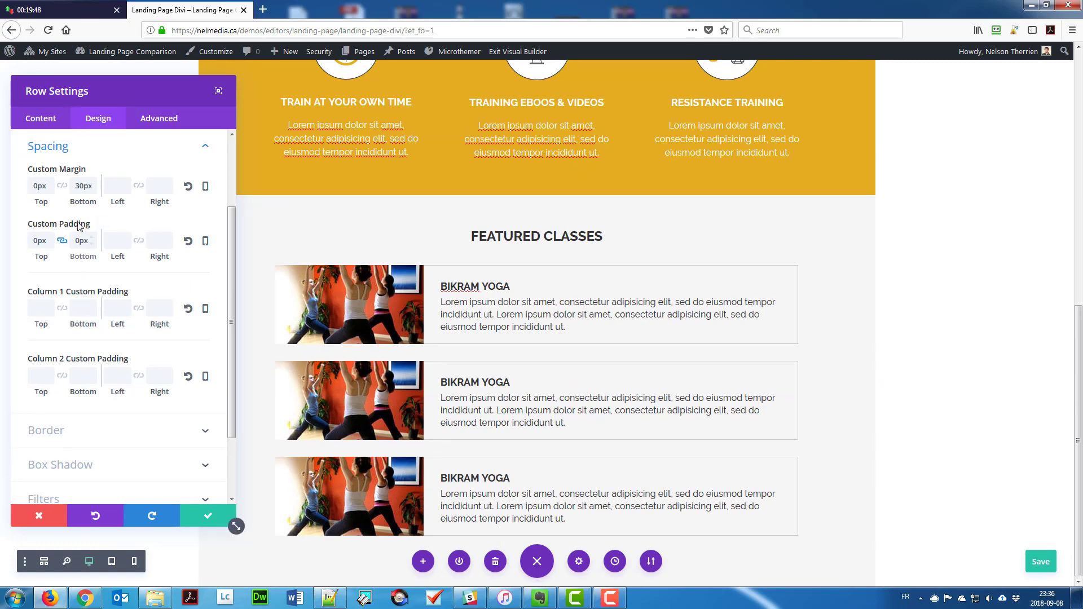
key("BackSpace")
left_click(203, 524)
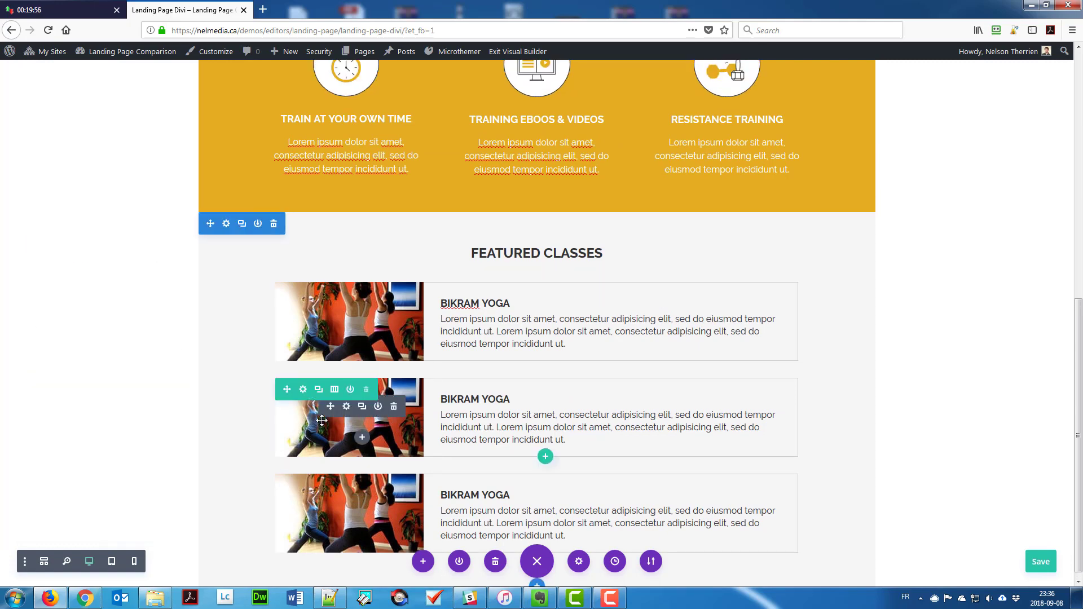
Replace the second class row's image with the purple dumbbell photo and save the image module.
left_click(299, 387)
left_click(140, 231)
left_click(367, 175)
left_click(1011, 524)
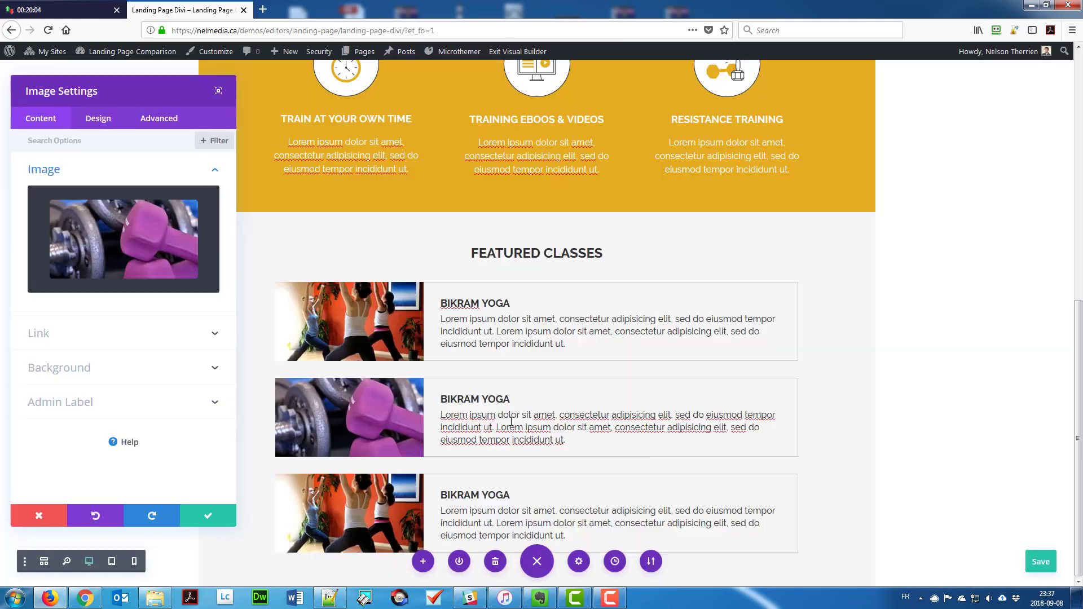
left_click(208, 516)
Change the second class row's heading to "HIIT MAX".
double_click(463, 399)
type("HIIT MA")
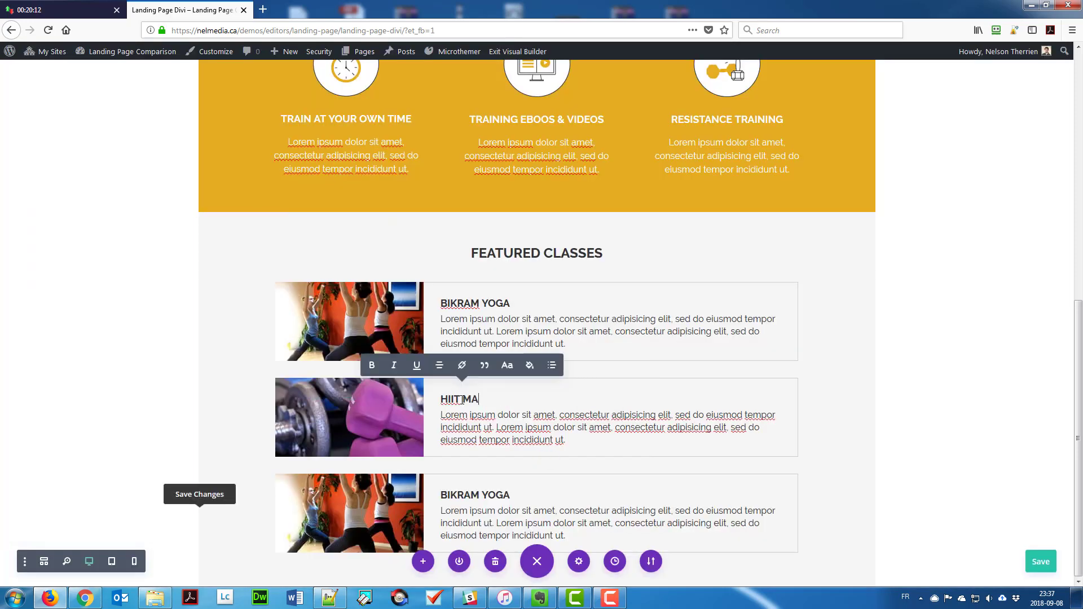
type("X")
left_click(358, 515)
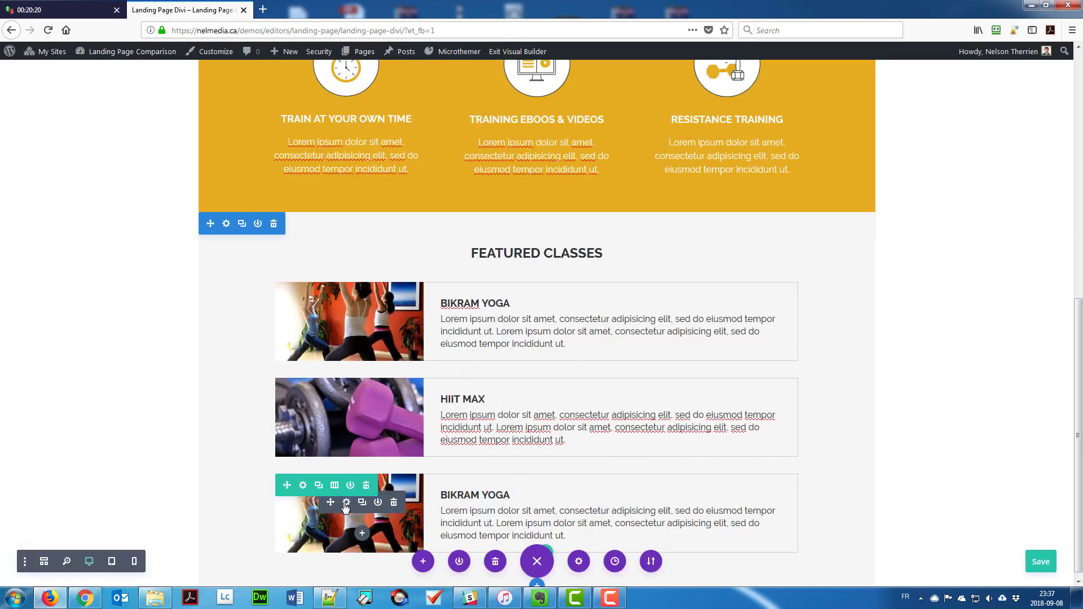
Replace the third class row's image with the outdoor group workout photo and save the image module.
left_click(337, 503)
left_click(126, 240)
left_click(676, 177)
left_click(1011, 525)
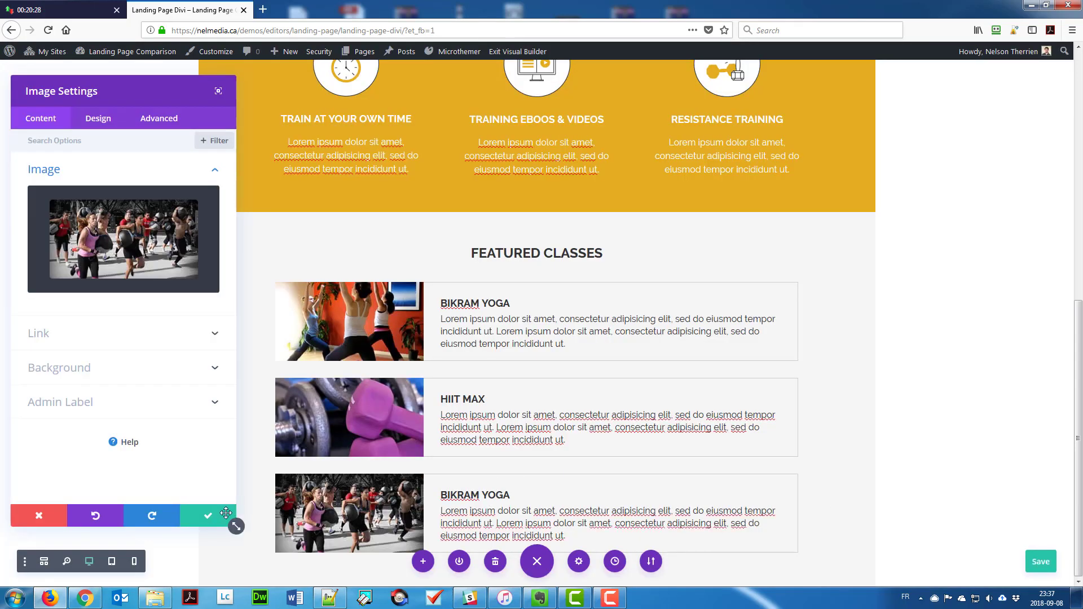
left_click(223, 517)
Change the third class row's heading to "STRENGTH BOOTCAMP" and save the page.
triple_click(474, 496)
type("STRENGTH BOOTCAMP")
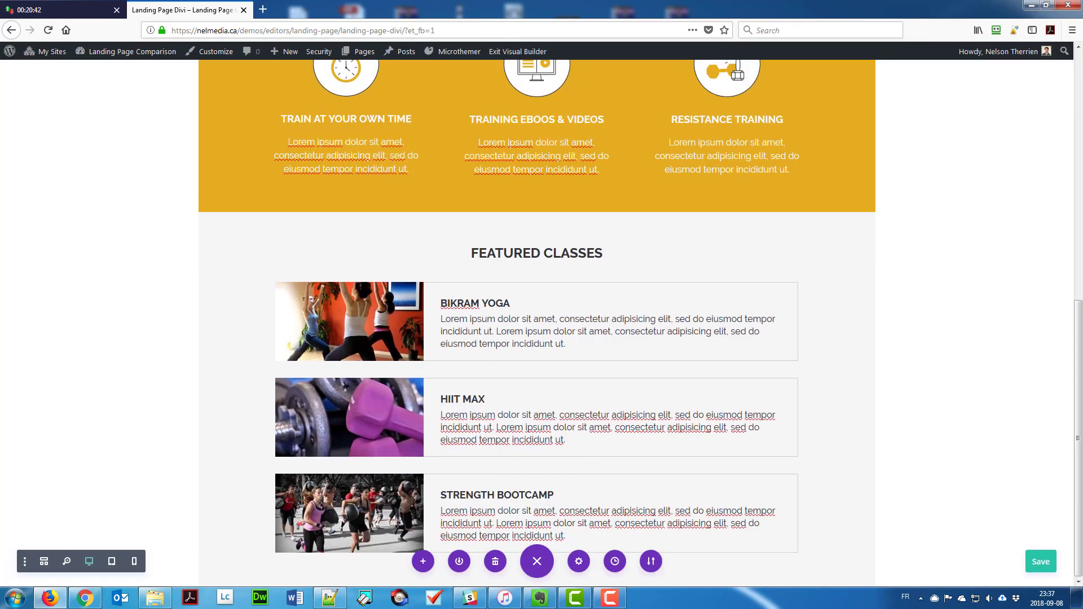
left_click(1041, 562)
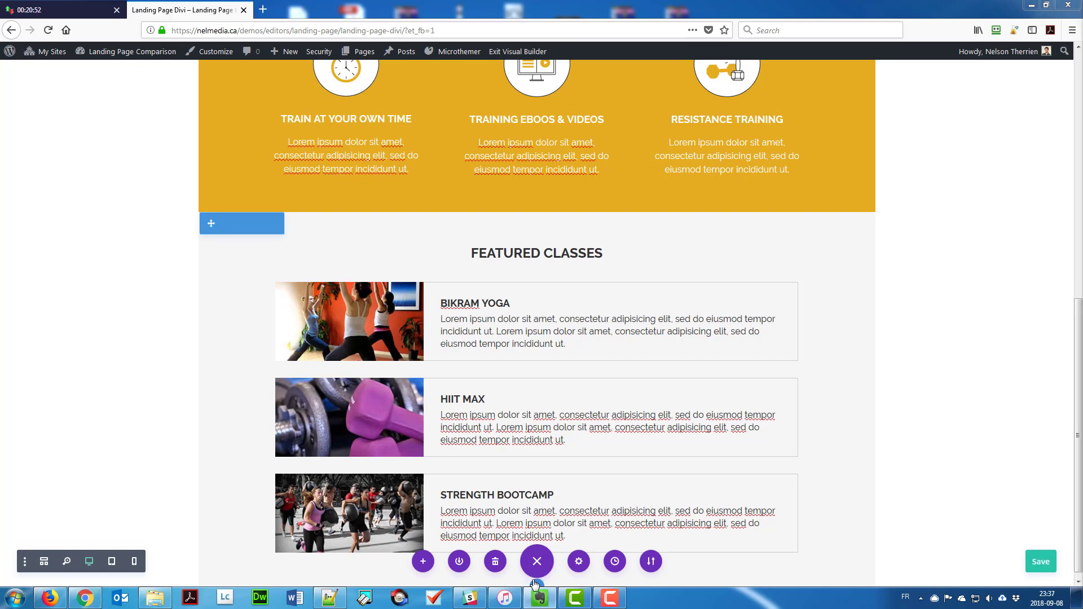
Add a section below Featured Classes with a Text module reading "Meet the owner" as Heading 2.
left_click(423, 562)
left_click(467, 546)
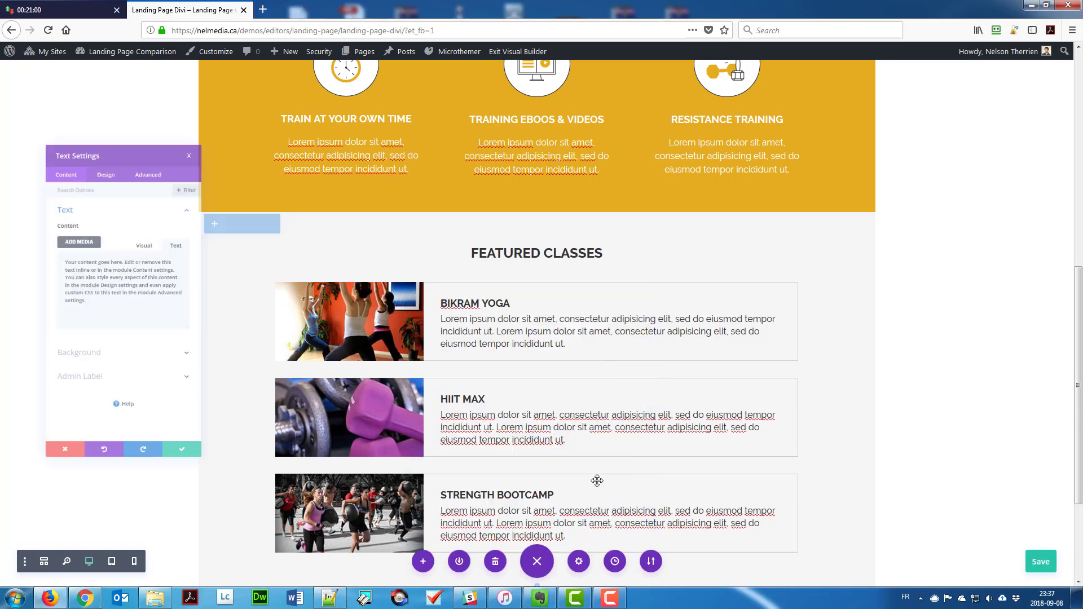
key("ctrl+a")
type("Mee")
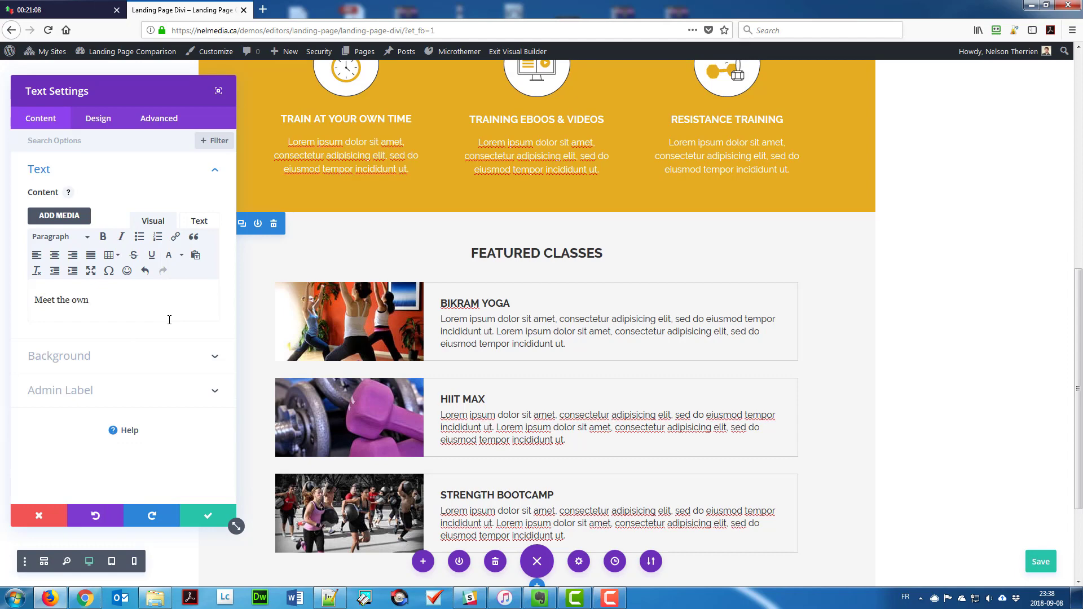
type("er")
left_click(59, 236)
left_click(53, 307)
Style the "Meet the owner" Heading 2 with Raleway font, Bold weight, uppercase and centered alignment.
left_click(98, 118)
left_click(76, 216)
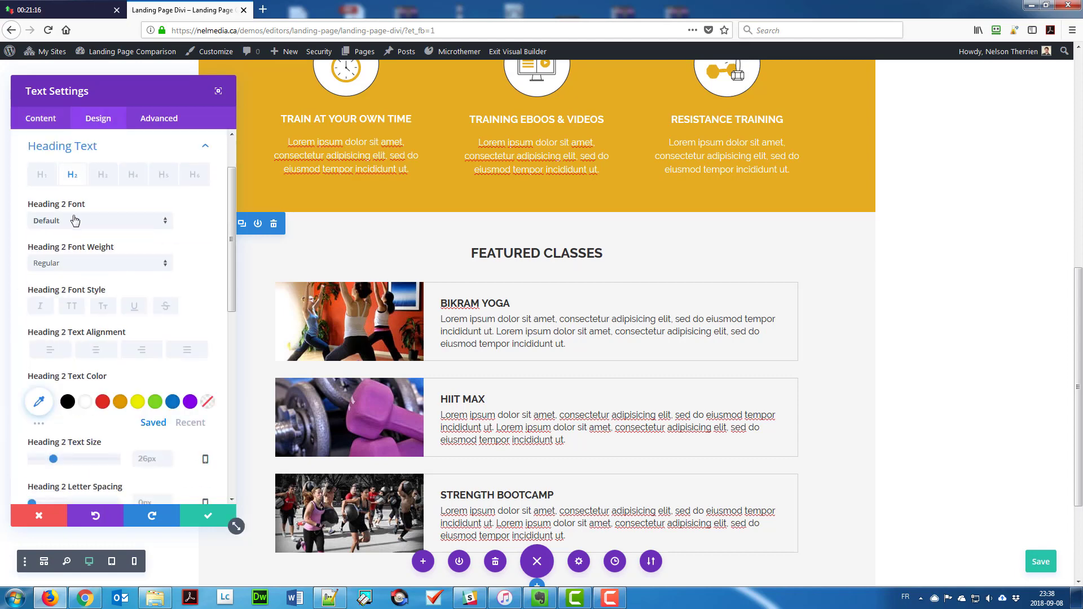
left_click(75, 220)
left_click(70, 281)
left_click(74, 262)
left_click(68, 387)
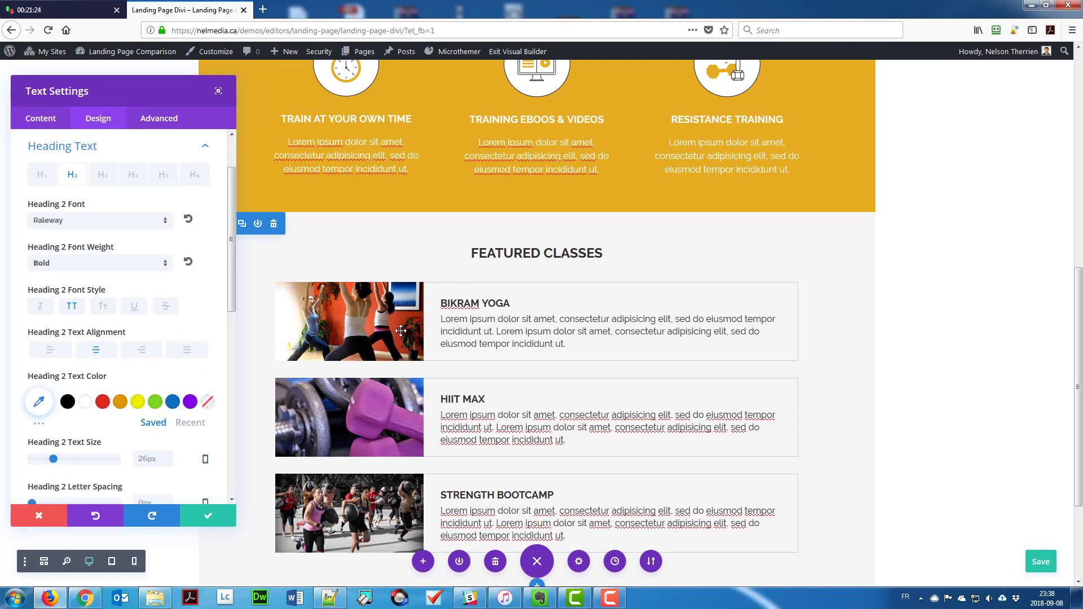
scroll(401, 331, "down", 3)
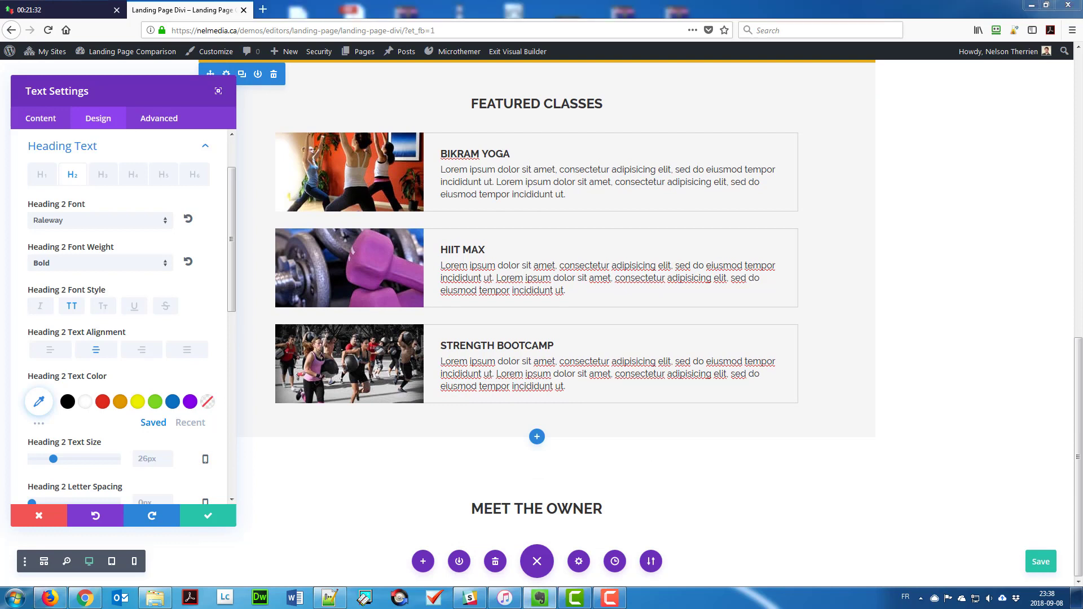
Color the "Meet the owner" heading golden yellow, slightly reduce its text size, and save the module.
left_click(39, 401)
left_click(59, 405)
key("ctrl+v")
left_click(90, 405)
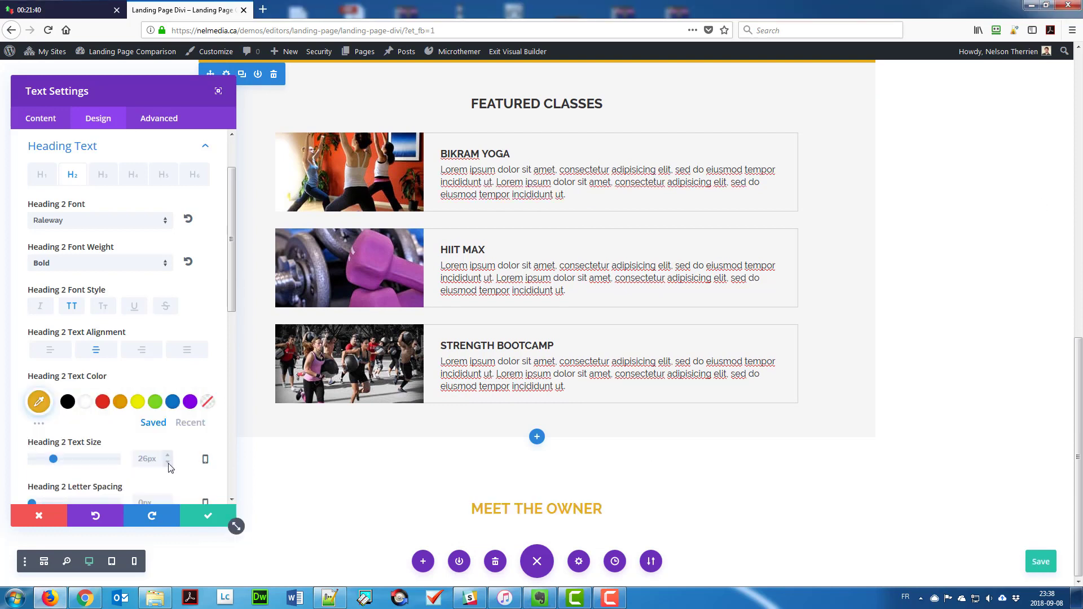
left_click(169, 462)
left_click(169, 462)
scroll(178, 474, "down", 3)
left_click(208, 516)
Set the "Meet the owner" section to 1200px wide, centered, with 60px top padding, and save it.
left_click(27, 450)
left_click(98, 118)
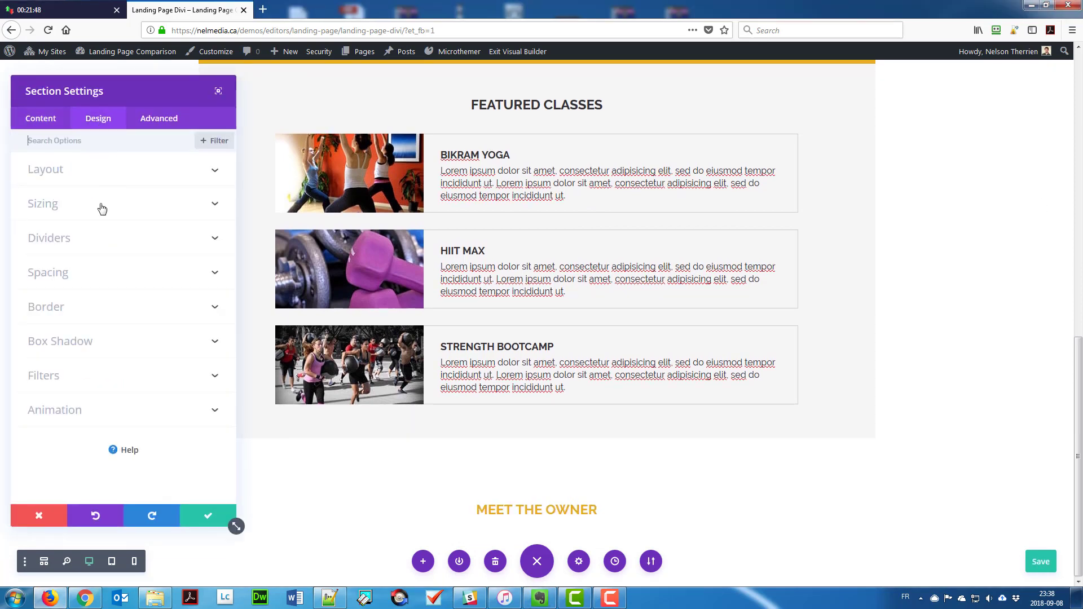
left_click(102, 197)
key("Return")
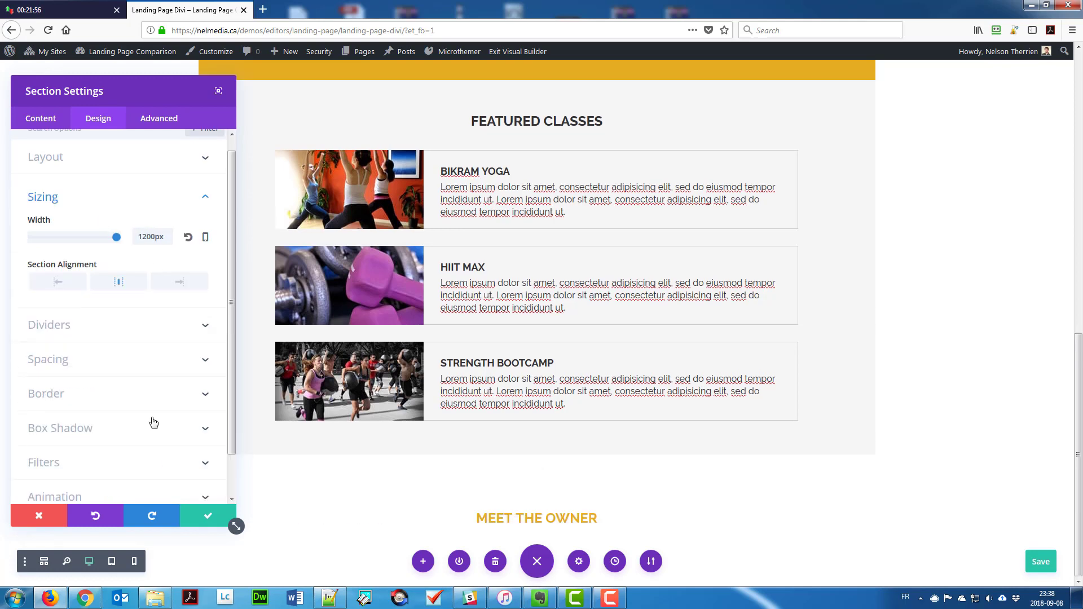
left_click(68, 359)
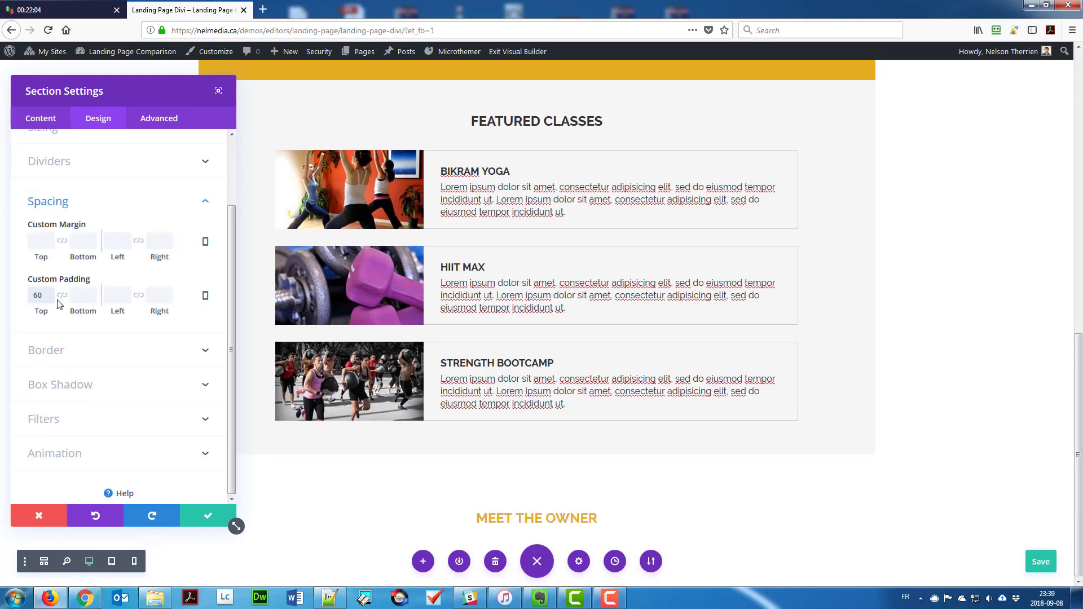
left_click(208, 516)
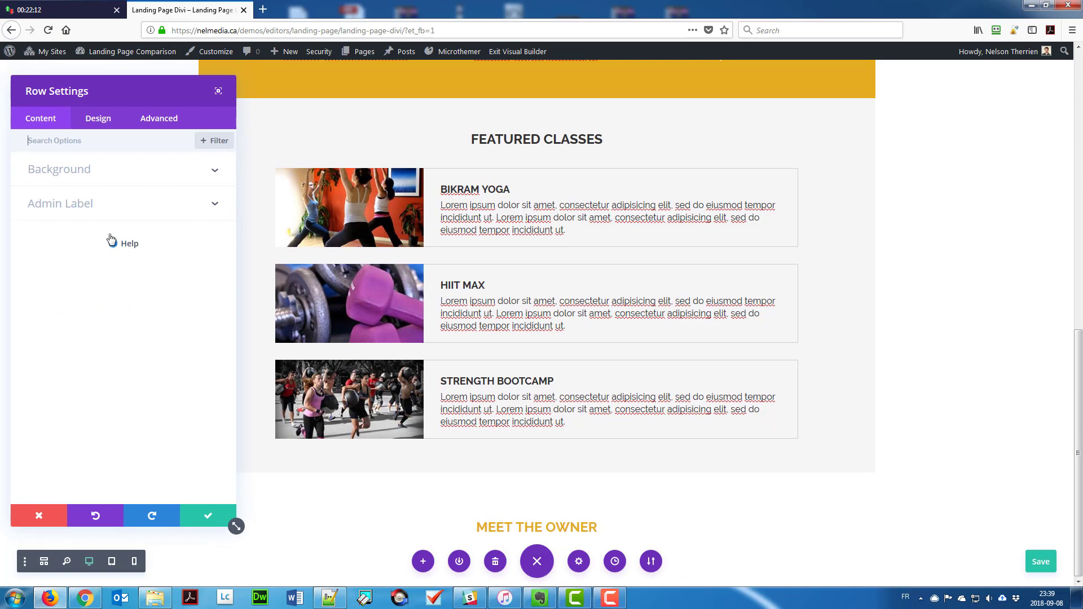
Remove the top and bottom padding from the "Meet the owner" heading's row and save it.
left_click(98, 118)
left_click(78, 252)
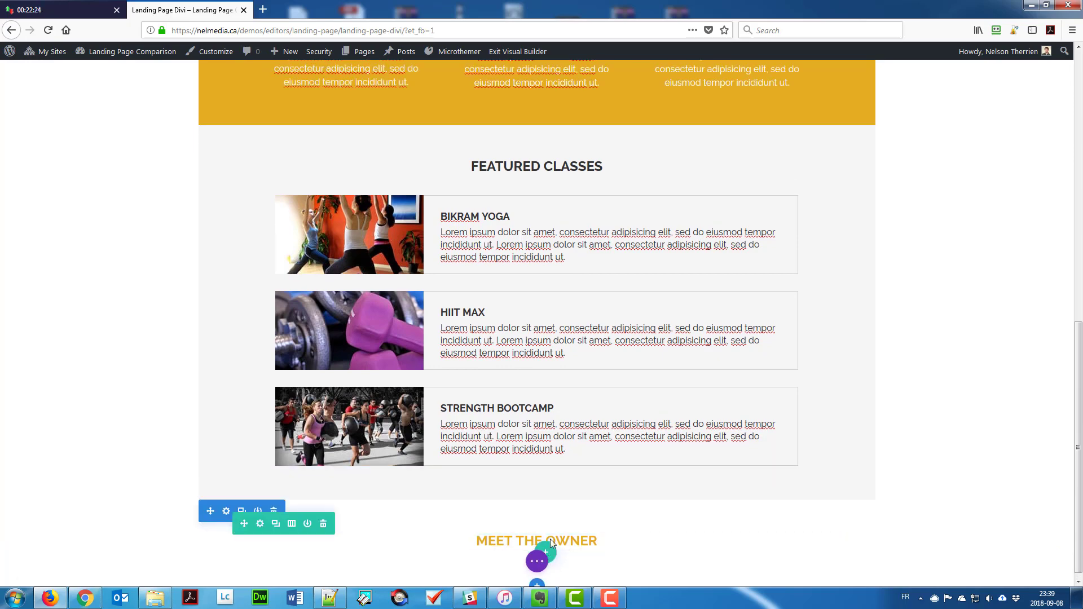
Insert a two-column row, one-third and two-thirds wide, below the "Meet the owner" heading.
left_click(550, 540)
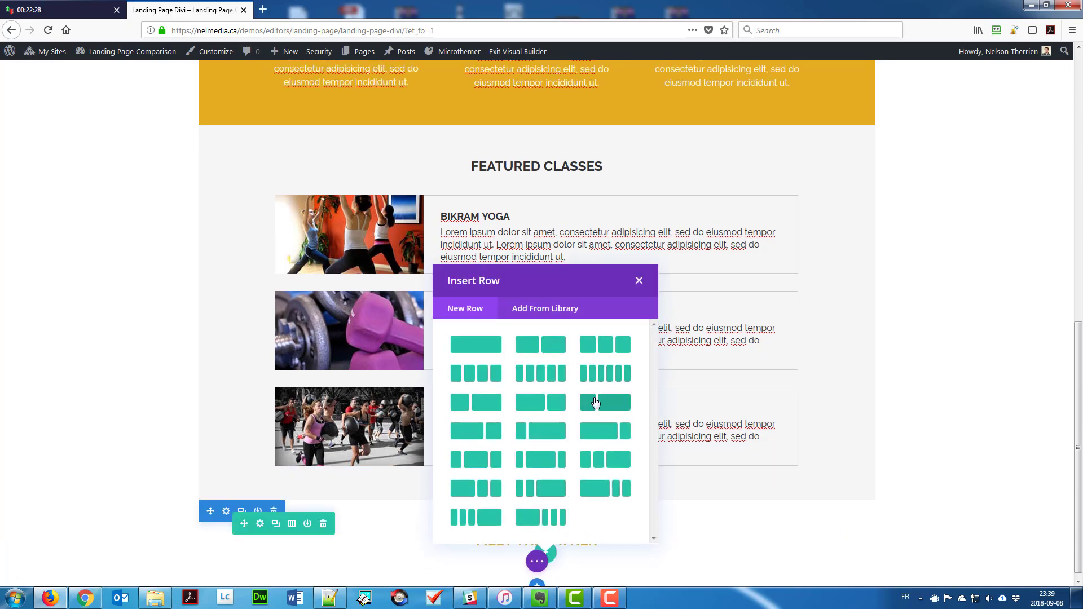
left_click(596, 402)
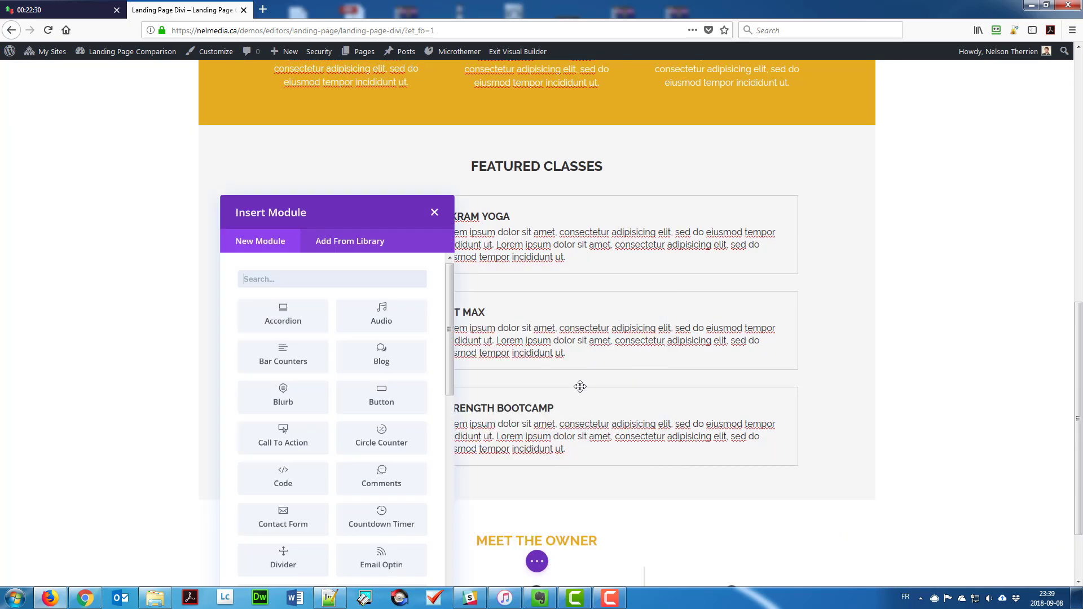
Insert an image module with the round owner portrait in the first column of the new row and save it.
left_click(333, 276)
type("im")
left_click(359, 319)
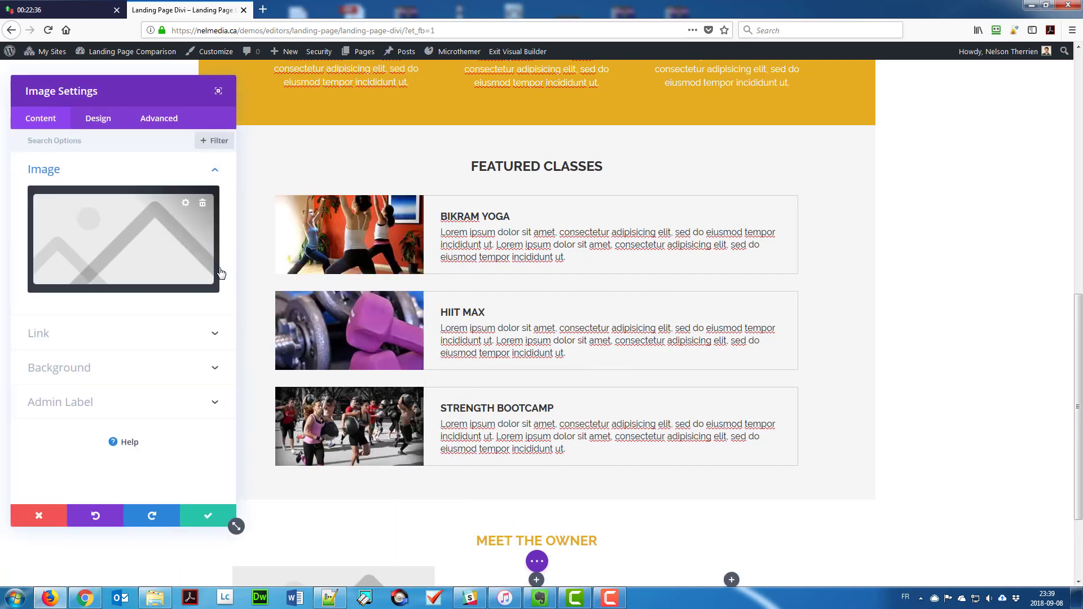
left_click(220, 274)
left_click(174, 176)
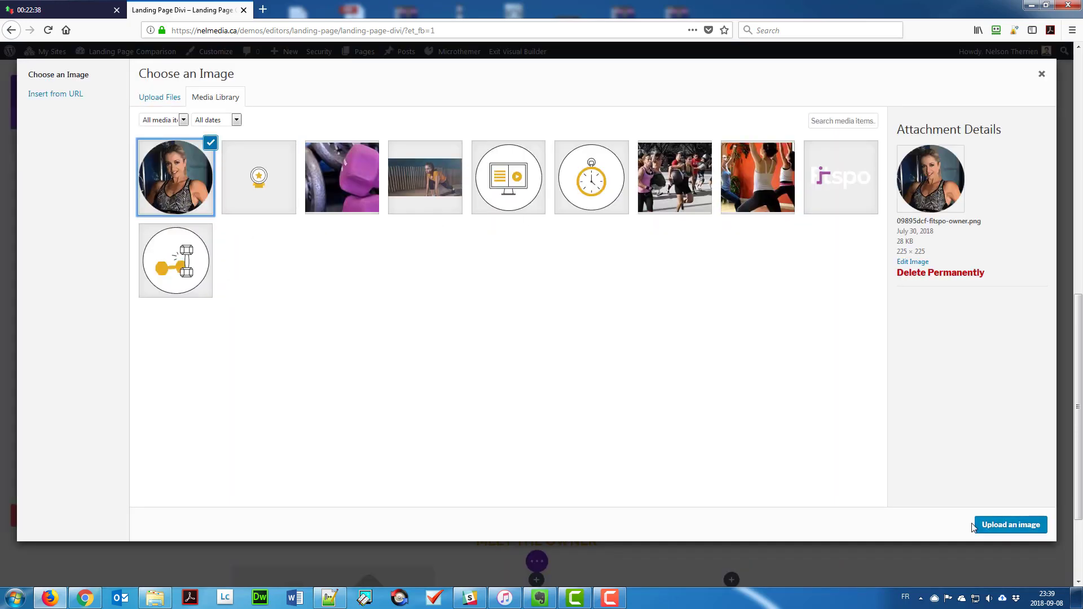
left_click(1011, 526)
left_click(99, 117)
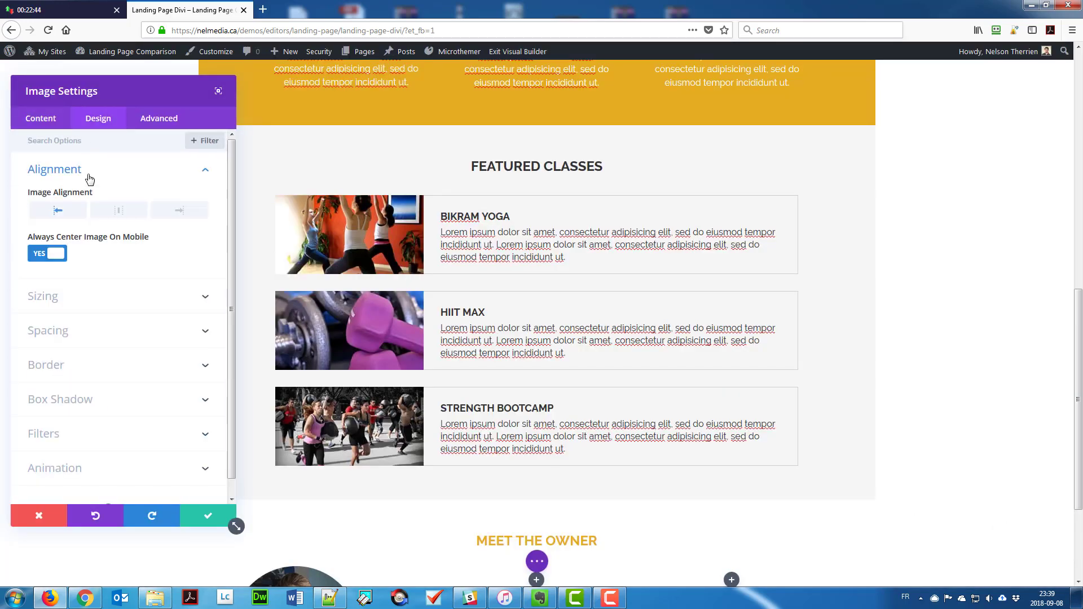
left_click(202, 517)
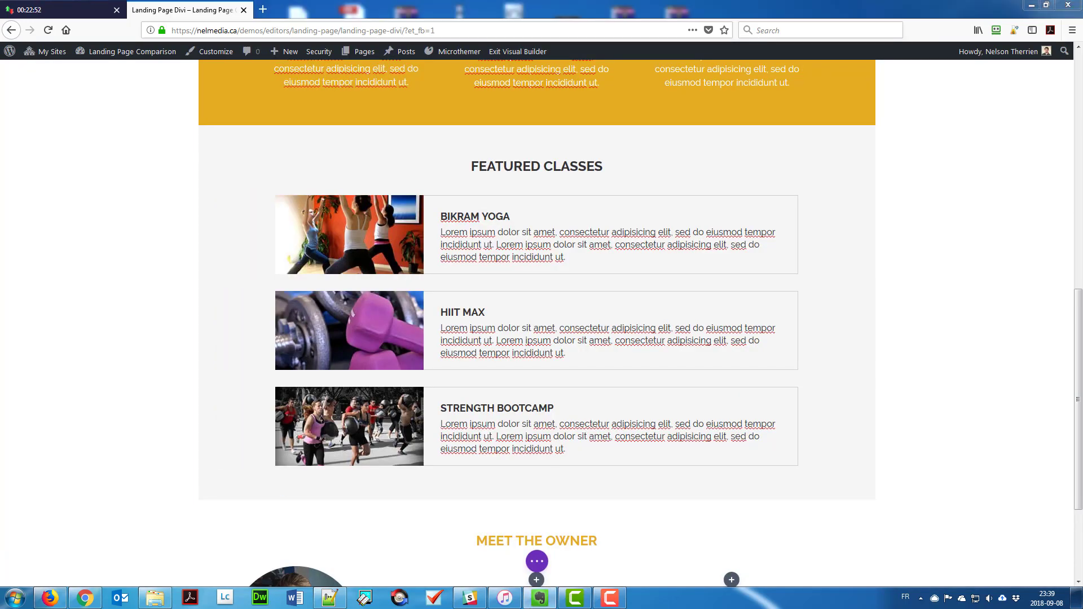
Give the owner portrait's row a custom width of 960px and equalize its column heights.
left_click(260, 403)
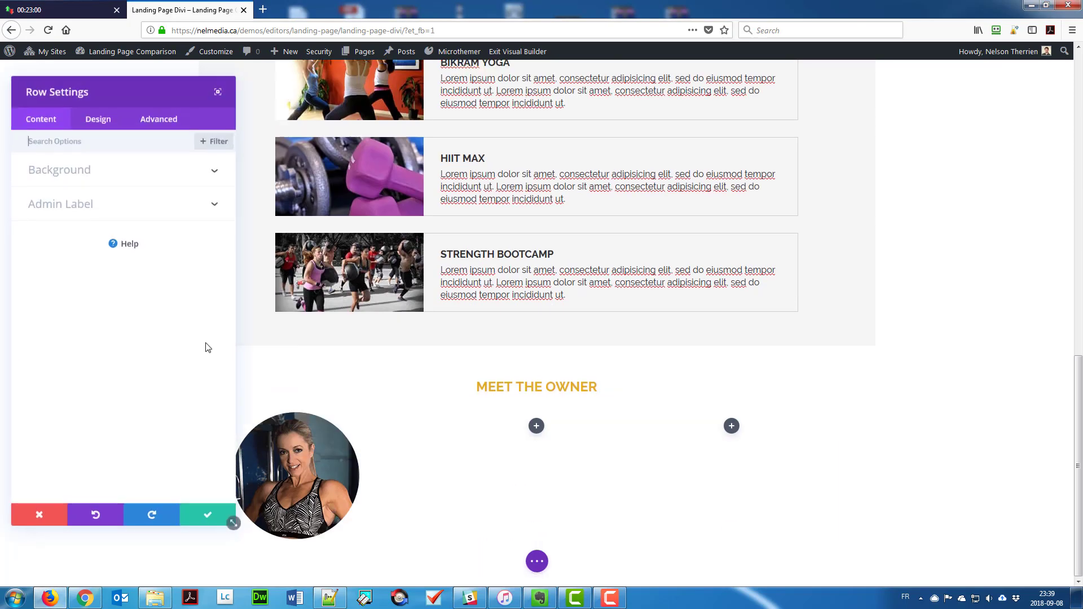
left_click(98, 118)
left_click(98, 202)
left_click(47, 223)
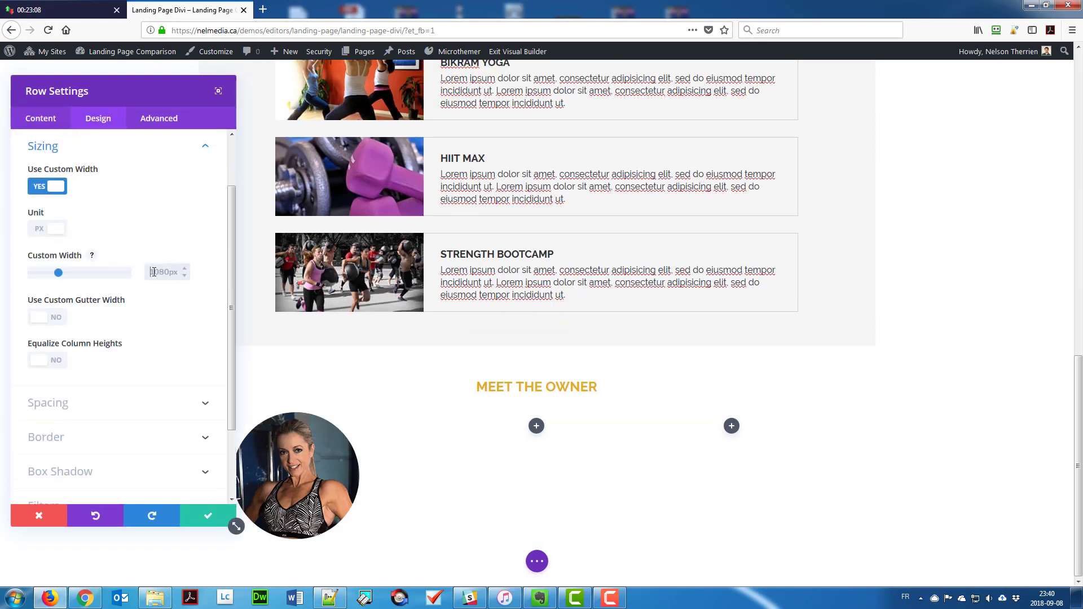
left_click(64, 366)
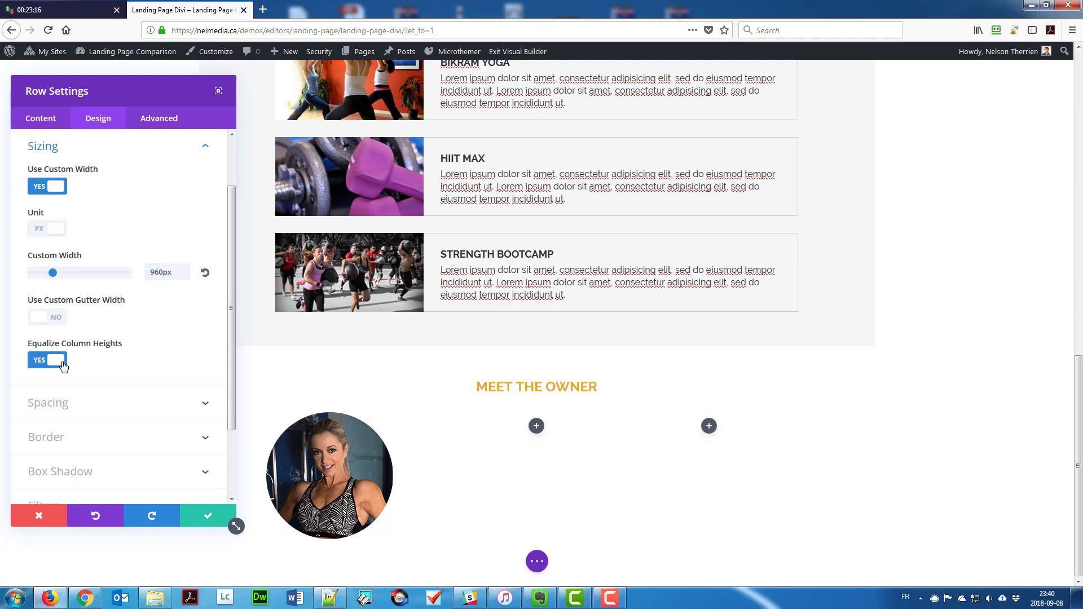
Set the top margin of the owner portrait's row to 20px.
left_click(57, 404)
left_click(42, 185)
type("20px")
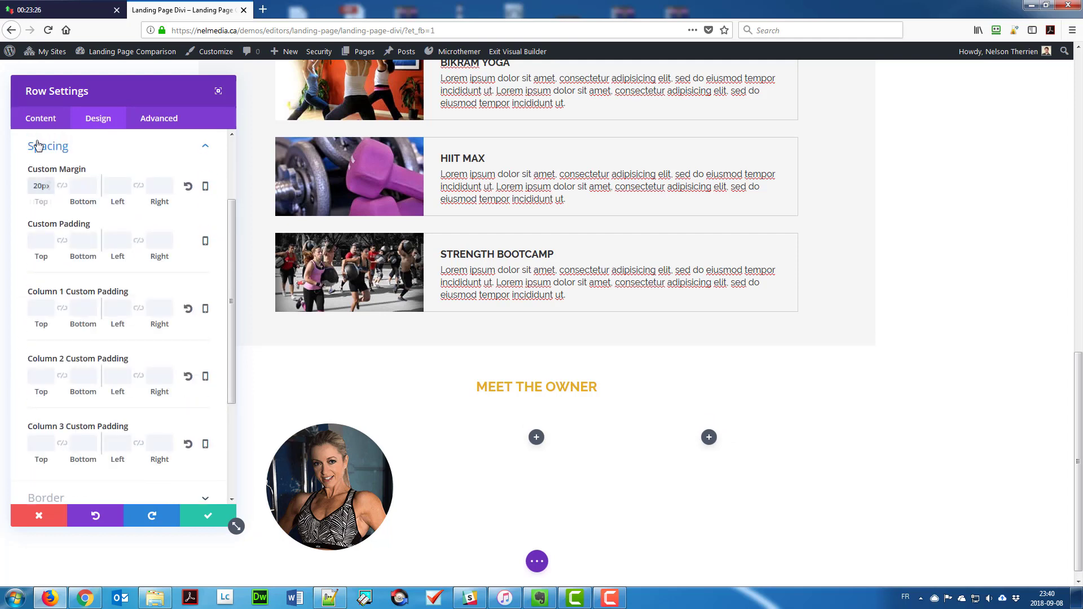
Assign the row the CSS ID tblMeet and its three columns the IDs firstCol, secondCol and thirdCol, then save the row.
left_click(159, 118)
left_click(70, 169)
left_click(91, 209)
type("tblMeet")
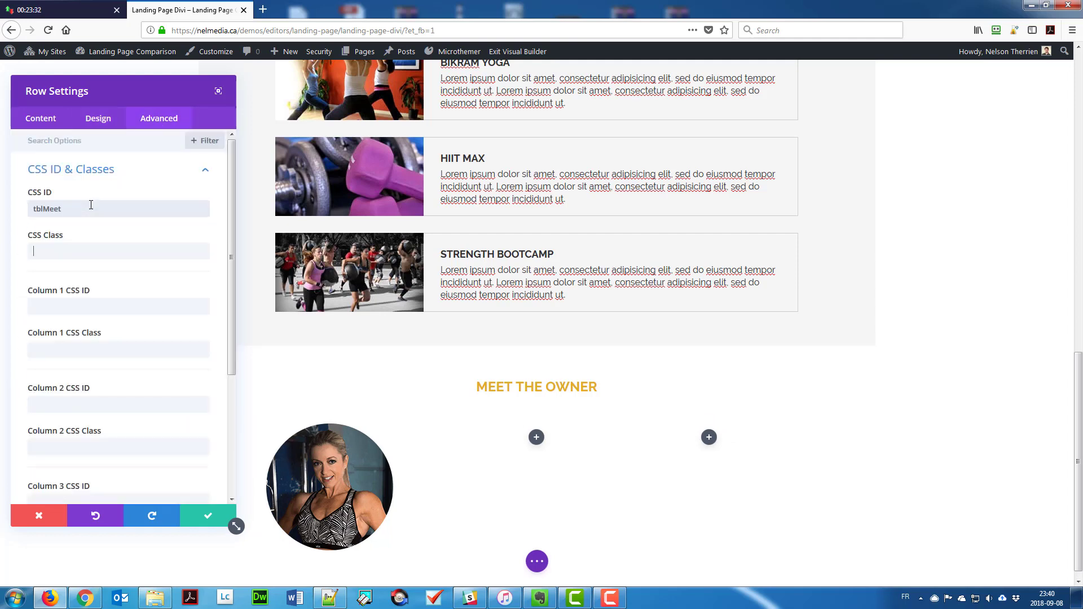
key("Tab")
type("firstCol")
key("Tab")
key("Tab")
type("secon")
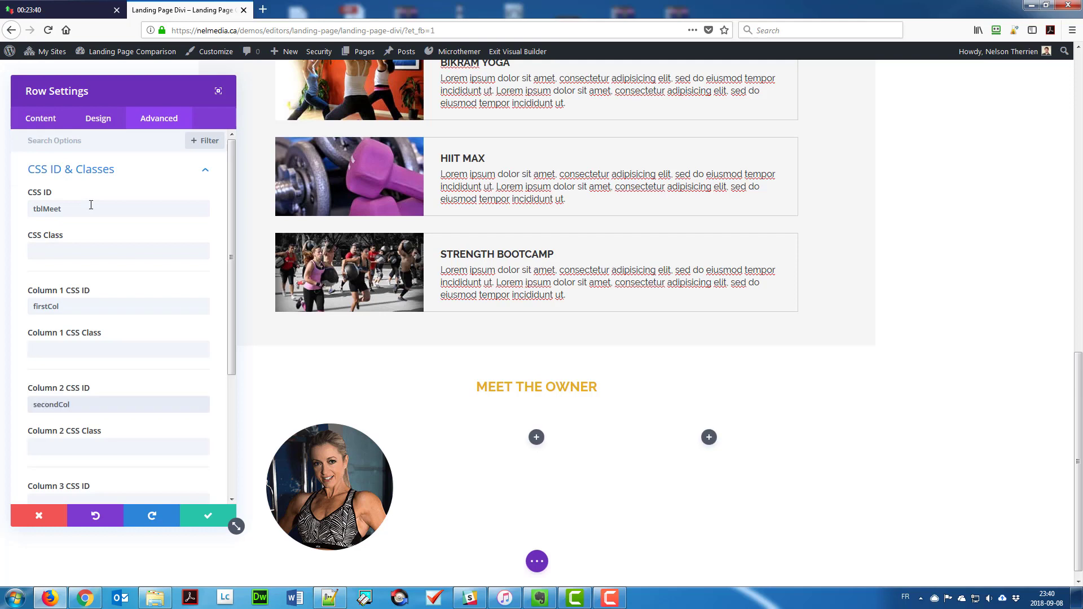
key("Tab")
key("Tab")
type("thirdCol")
scroll(91, 205, "down", 3)
left_click(205, 515)
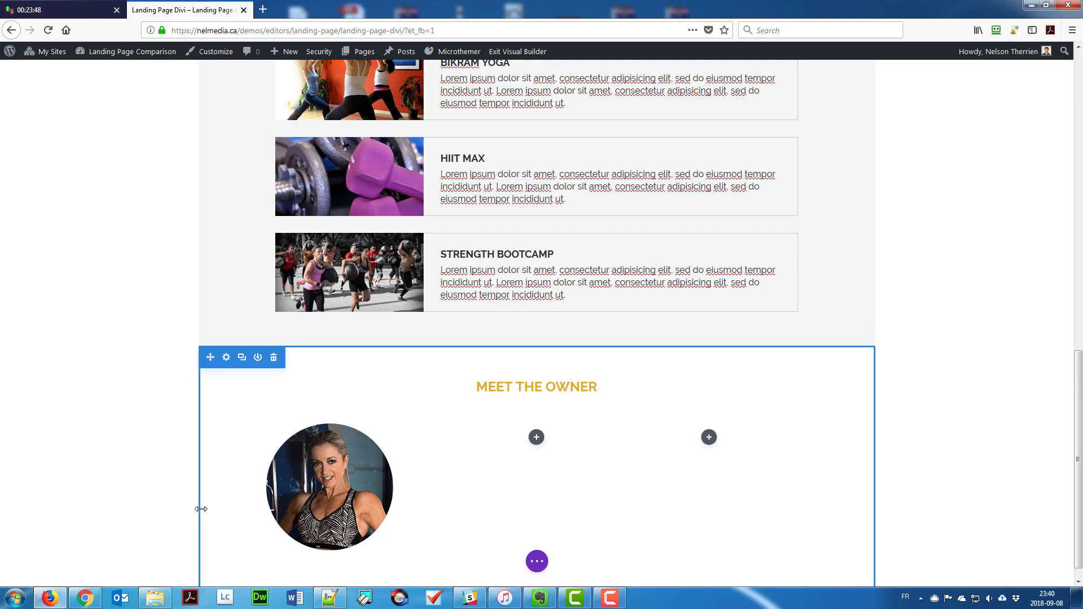
Insert a text module in the second column containing the owner's full name, formatted as Heading 3.
left_click(536, 438)
type("te")
left_click(581, 288)
left_click(157, 323)
key("ctrl+a")
type("Cec")
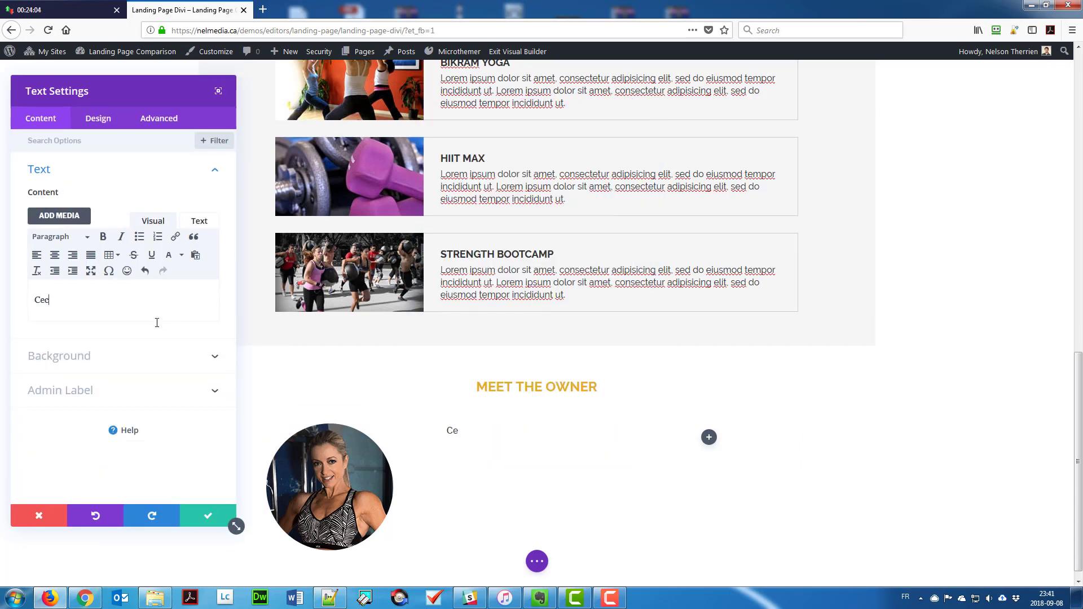
type("ilia Newville")
key("ctrl+a")
left_click(59, 237)
left_click(51, 327)
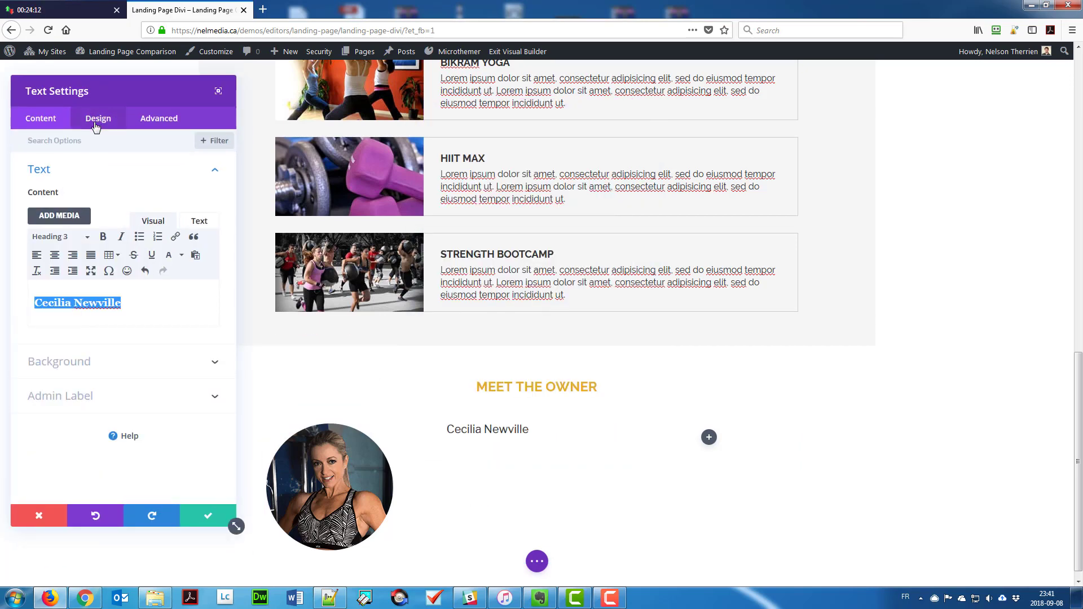
Set the owner's name heading in the Raleway font with bold weight.
left_click(96, 124)
left_click(79, 204)
left_click(102, 176)
left_click(93, 221)
left_click(77, 299)
left_click(73, 265)
left_click(71, 349)
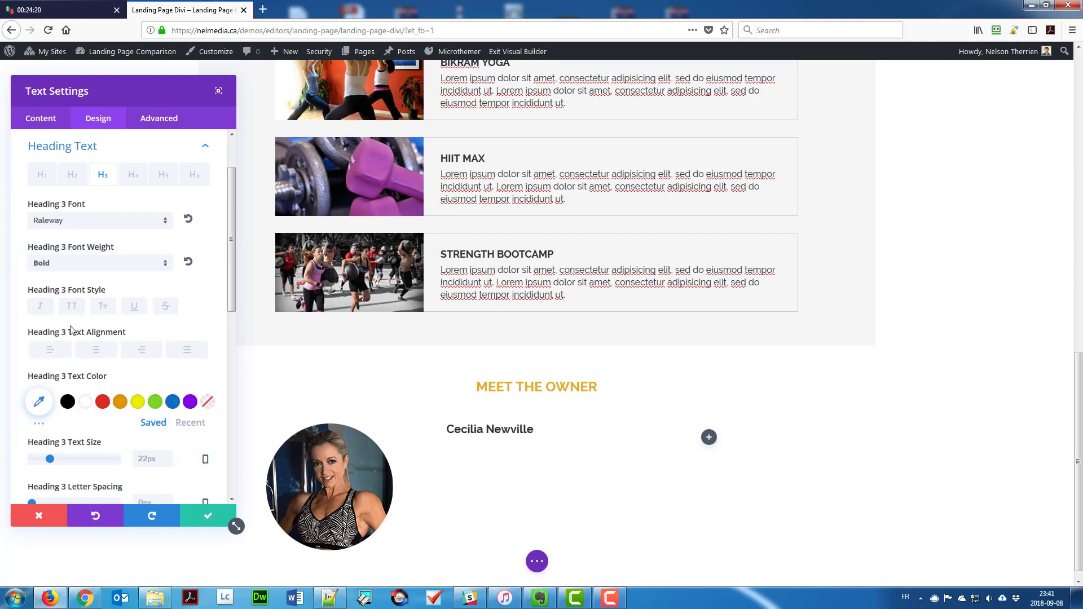
Make the owner's name heading uppercase and slightly reduce its text size.
left_click(71, 306)
scroll(135, 422, "down", 2)
left_click(168, 388)
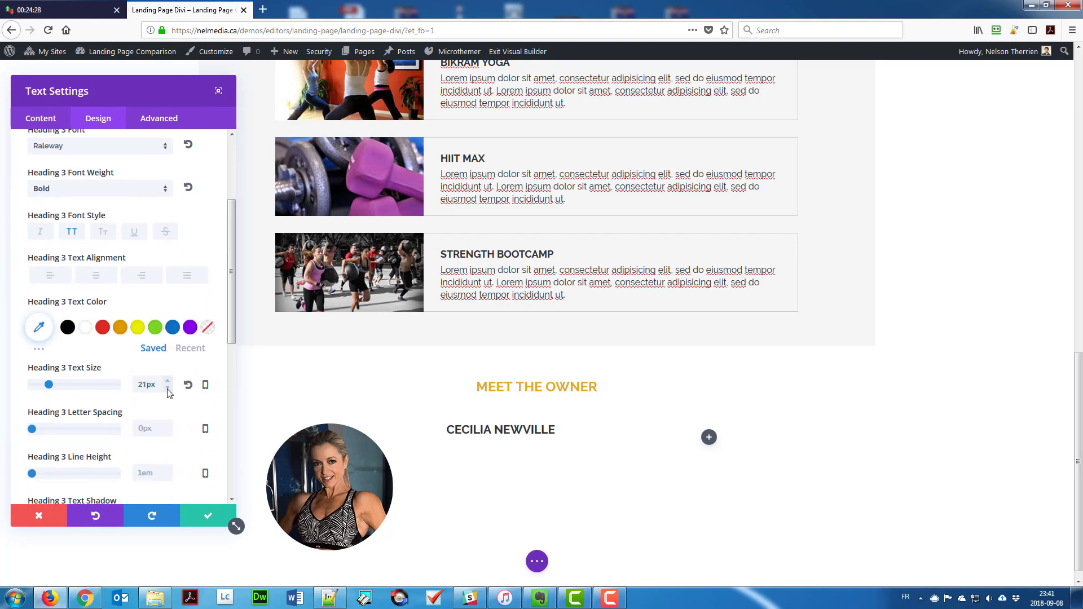
left_click(167, 388)
Set the bottom margin of the owner's name heading to 5px and save the module.
scroll(113, 339, "down", 5)
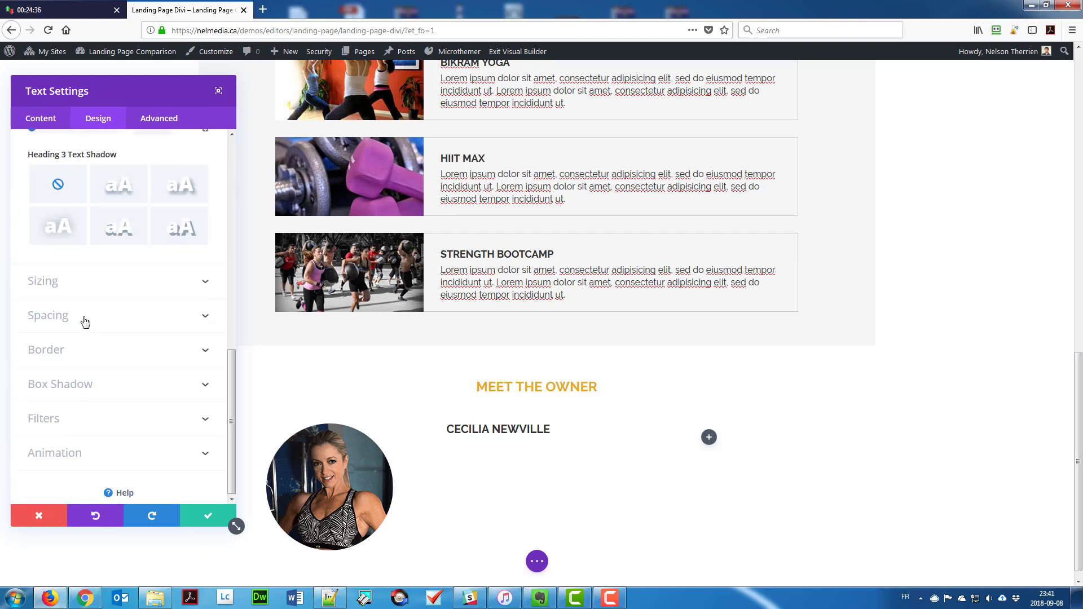
left_click(85, 317)
left_click(79, 242)
type("5")
left_click(208, 518)
Insert a text module with the Lorem ipsum paragraph below the owner's name, set in Raleway at 16px.
left_click(527, 451)
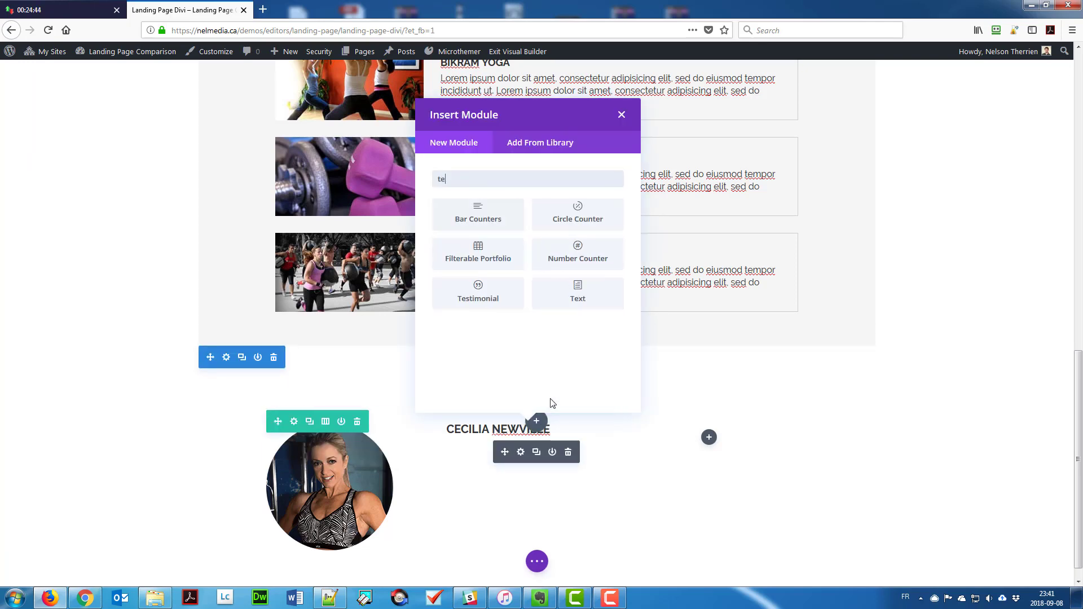
left_click(576, 294)
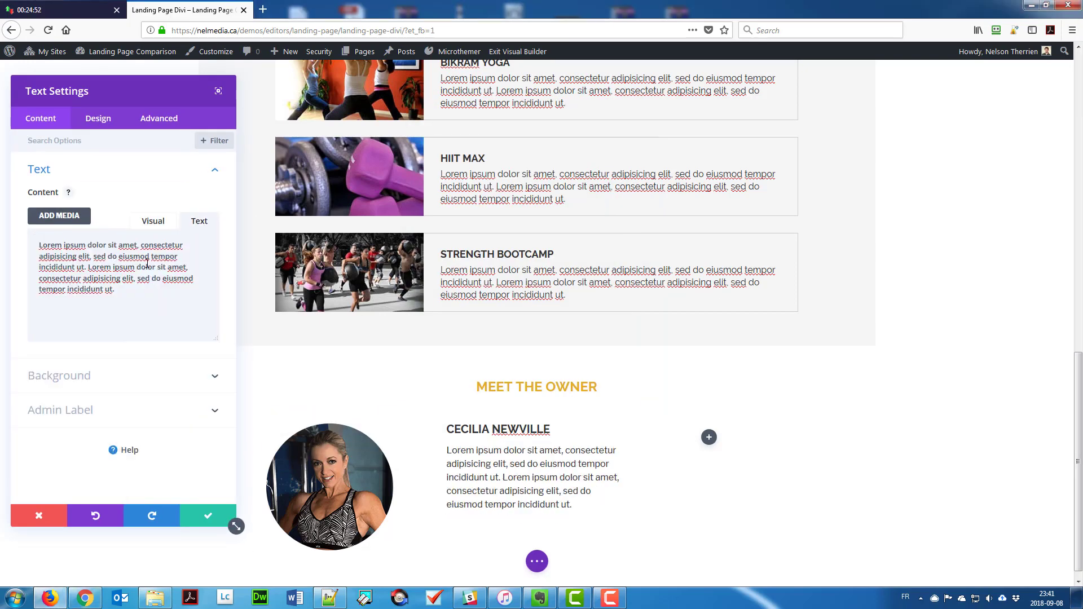
left_click(98, 118)
left_click(72, 172)
left_click(74, 281)
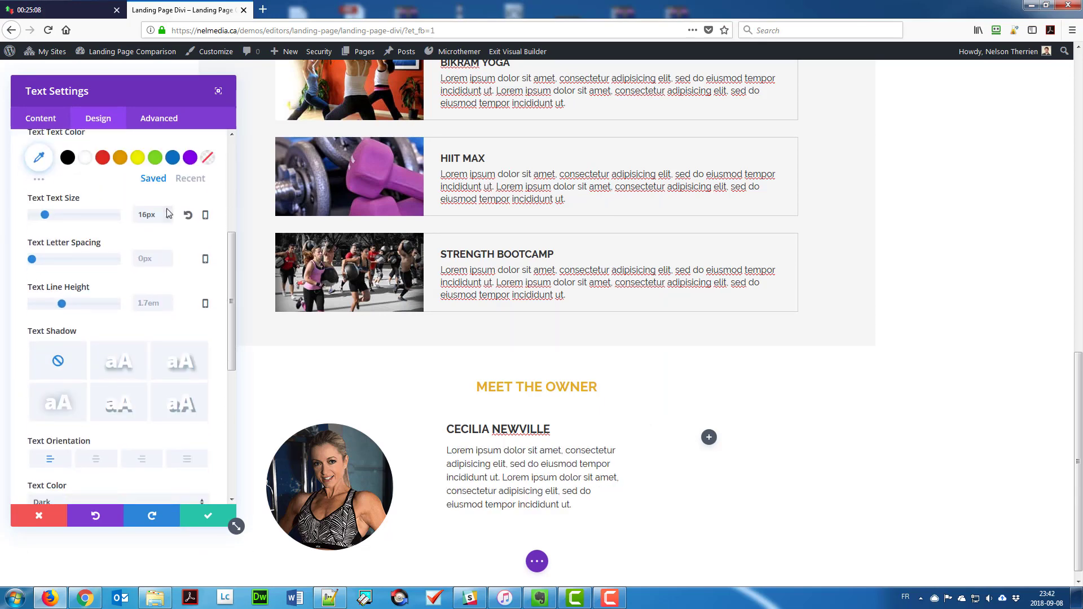
Give the owner's description paragraph a right margin of 30px and save the module.
scroll(132, 296, "down", 3)
scroll(113, 294, "down", 3)
left_click(79, 288)
left_click(81, 325)
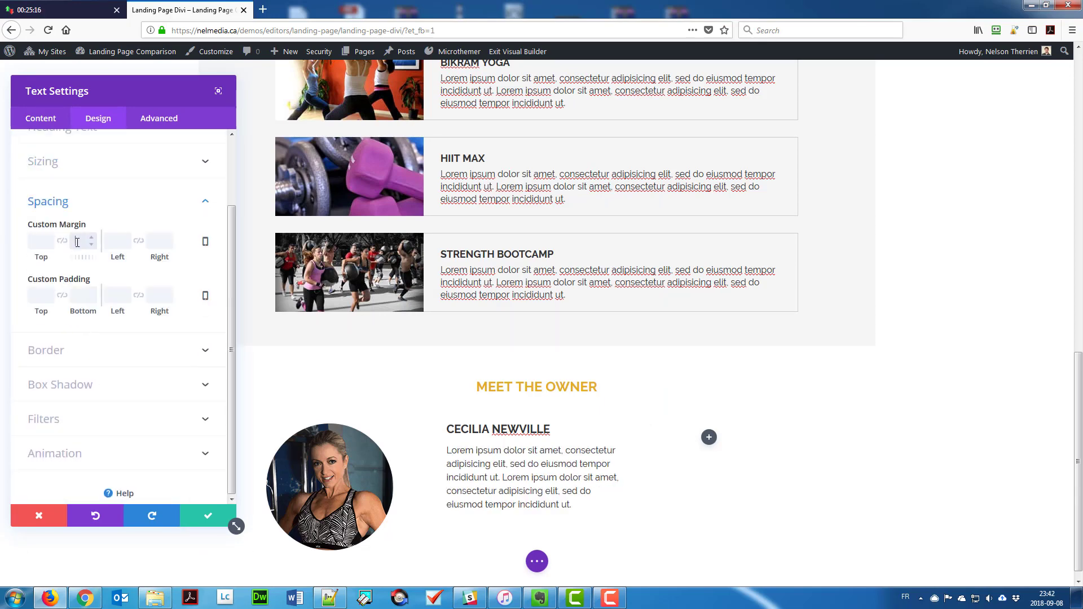
left_click(160, 241)
type("30")
left_click(194, 513)
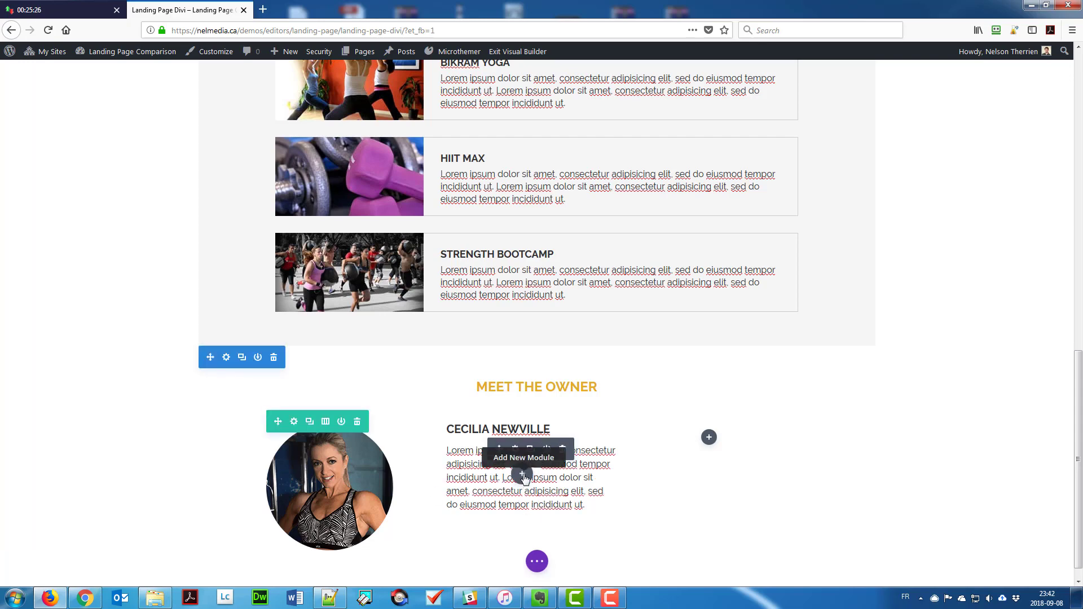
Insert an image module with the gold star badge below the owner's description paragraph.
left_click(523, 475)
type("im")
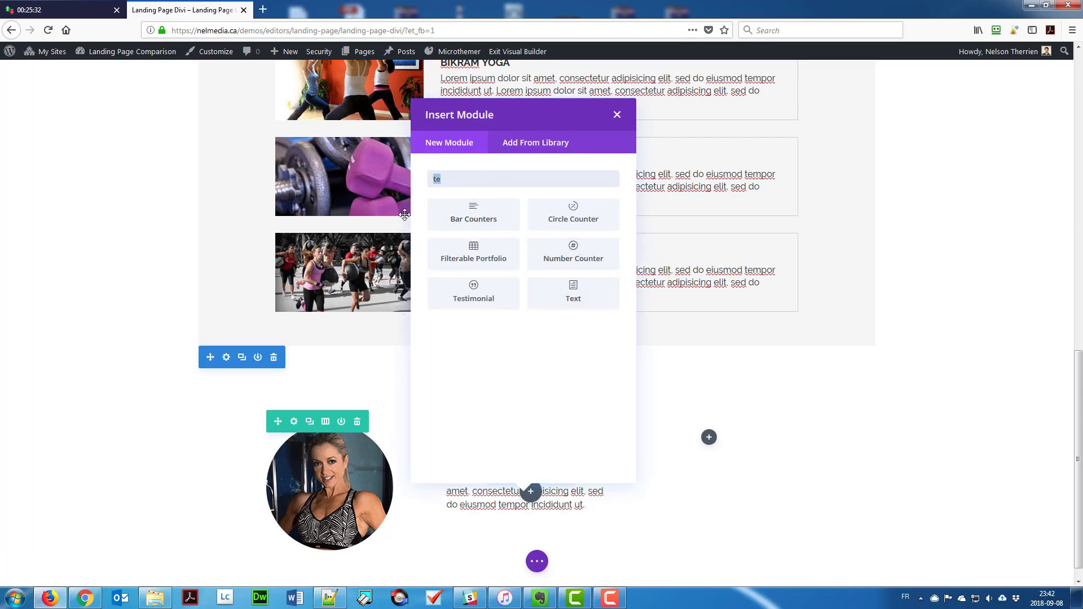
left_click(540, 208)
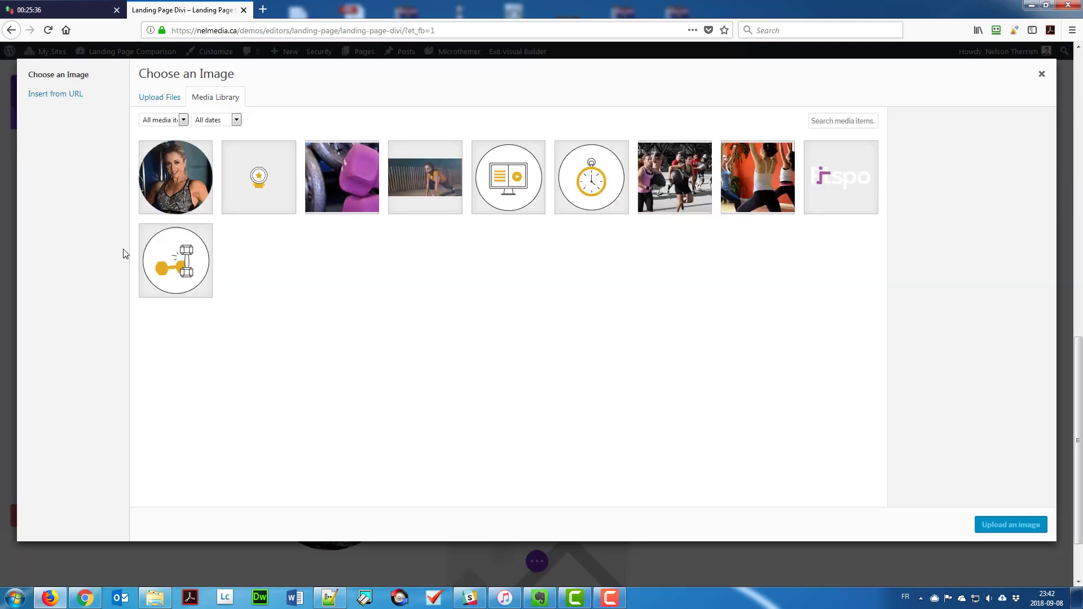
left_click(259, 176)
left_click(1011, 523)
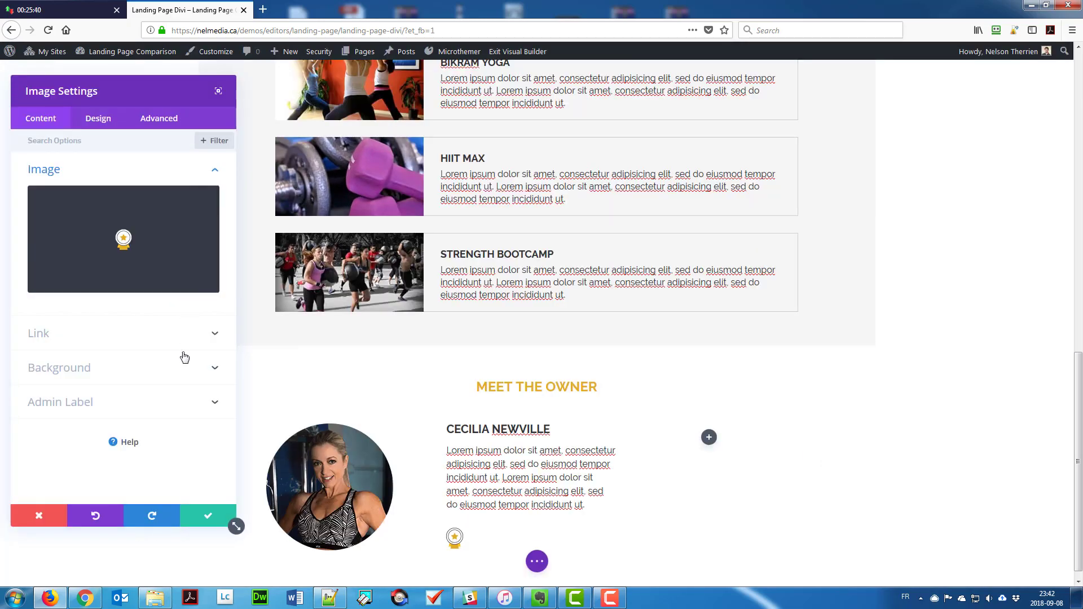
Set the badge image's top margin to 5px and its right margin to 7px.
left_click(147, 124)
left_click(98, 118)
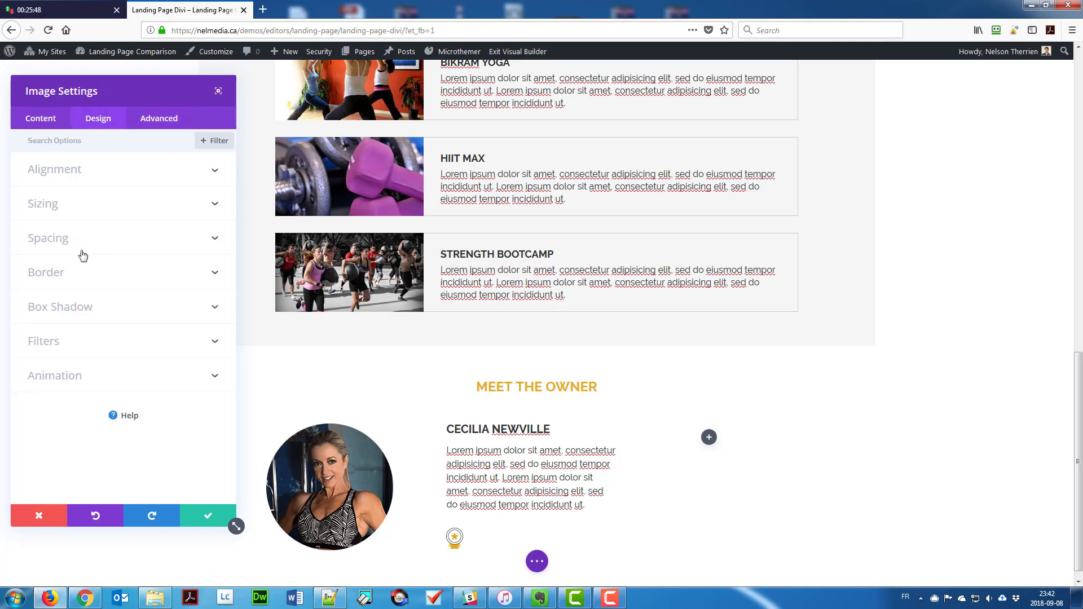
left_click(57, 239)
left_click(38, 240)
type("5")
key("Tab")
key("Tab")
key("Tab")
type("5")
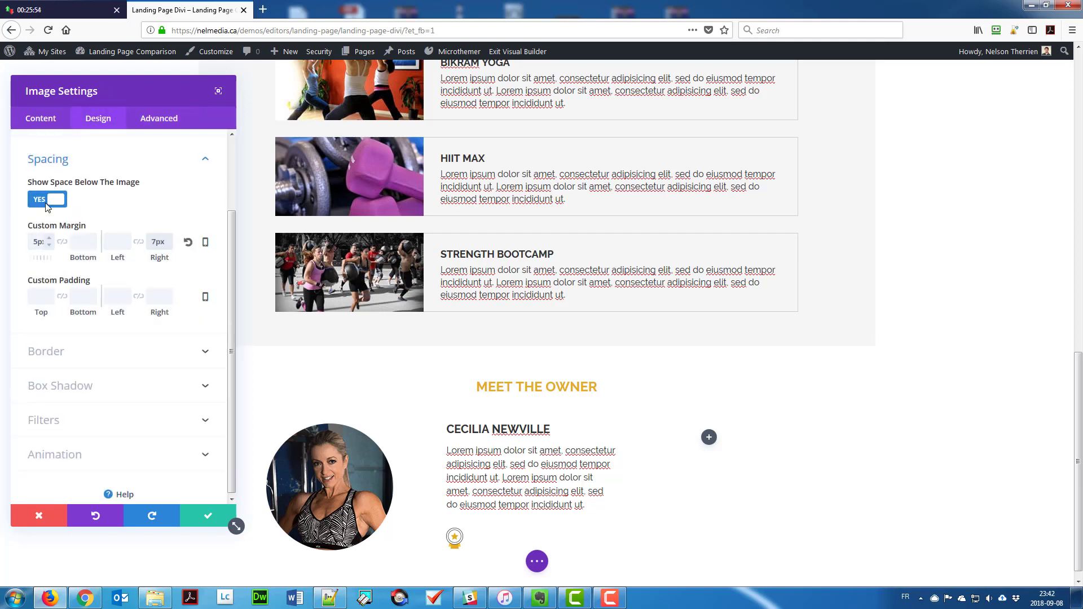
Assign a float CSS class to the badge image and save the module.
left_click(166, 119)
left_click(71, 170)
left_click(68, 248)
type("floa")
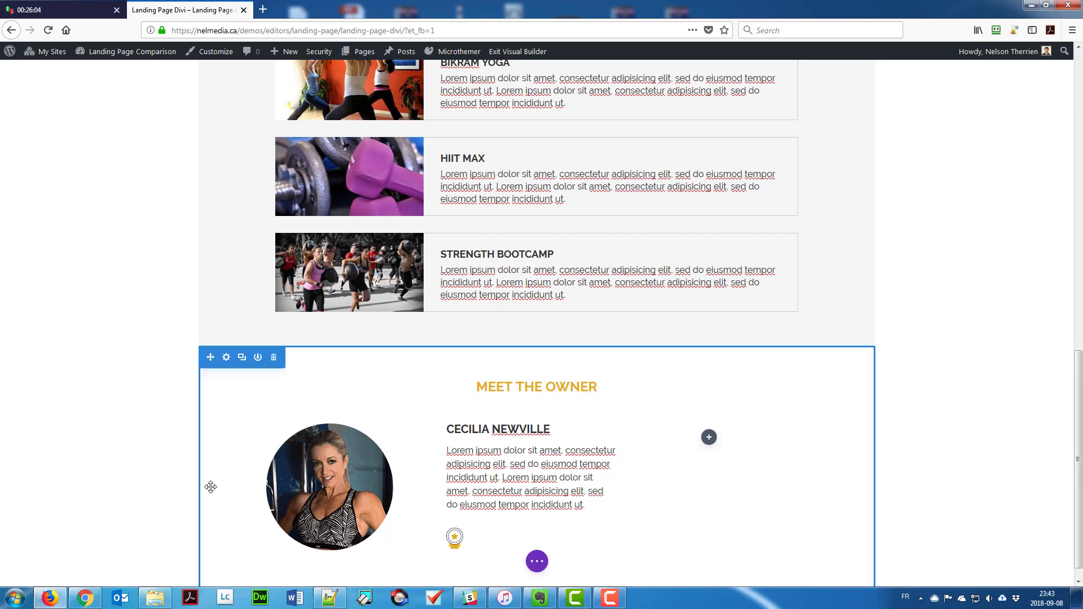
Add the text "Certified Trainer by the International Health and Fitness Committee" below the badge in Raleway and save it.
scroll(536, 508, "down", 1)
left_click(535, 510)
type("t")
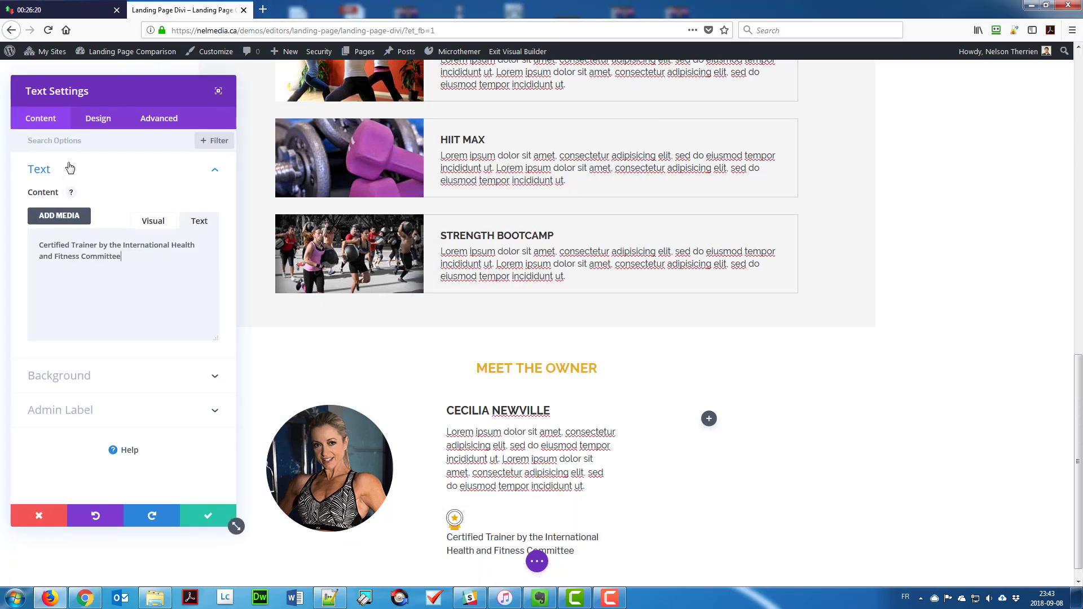
left_click(98, 118)
left_click(97, 243)
left_click(65, 305)
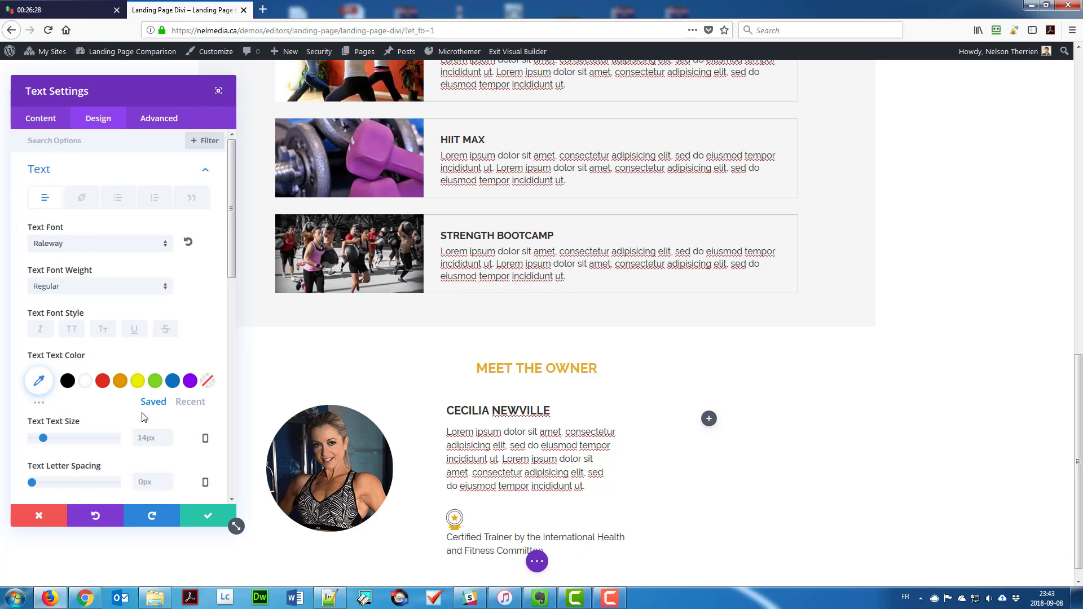
left_click(208, 516)
Insert a text module in the third column and replace its placeholder with the copied golden quotation mark.
left_click(709, 418)
type("t")
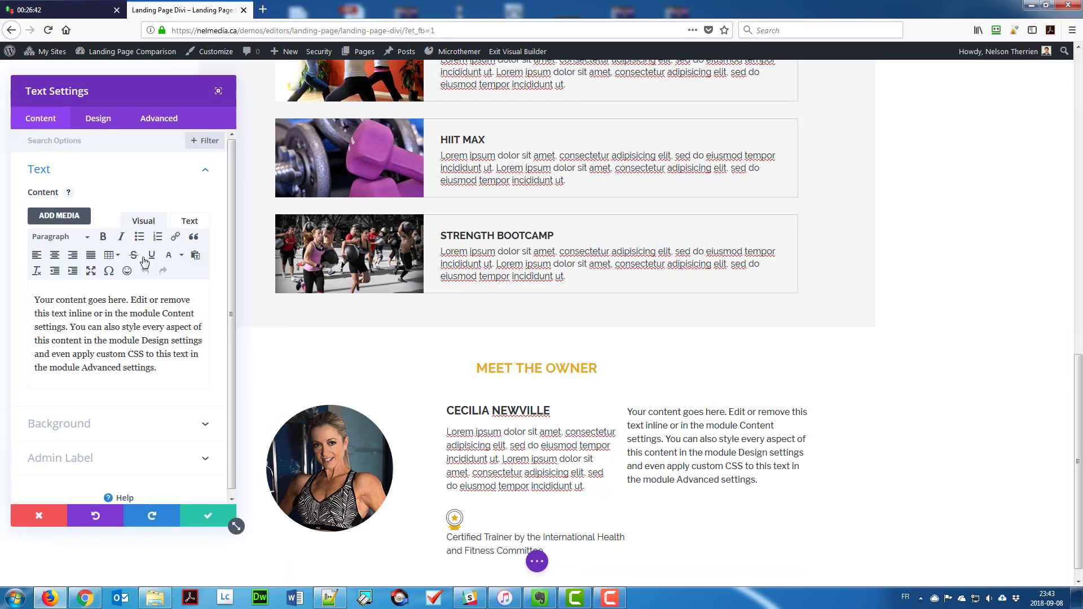
key("ctrl+a")
key("ctrl+v")
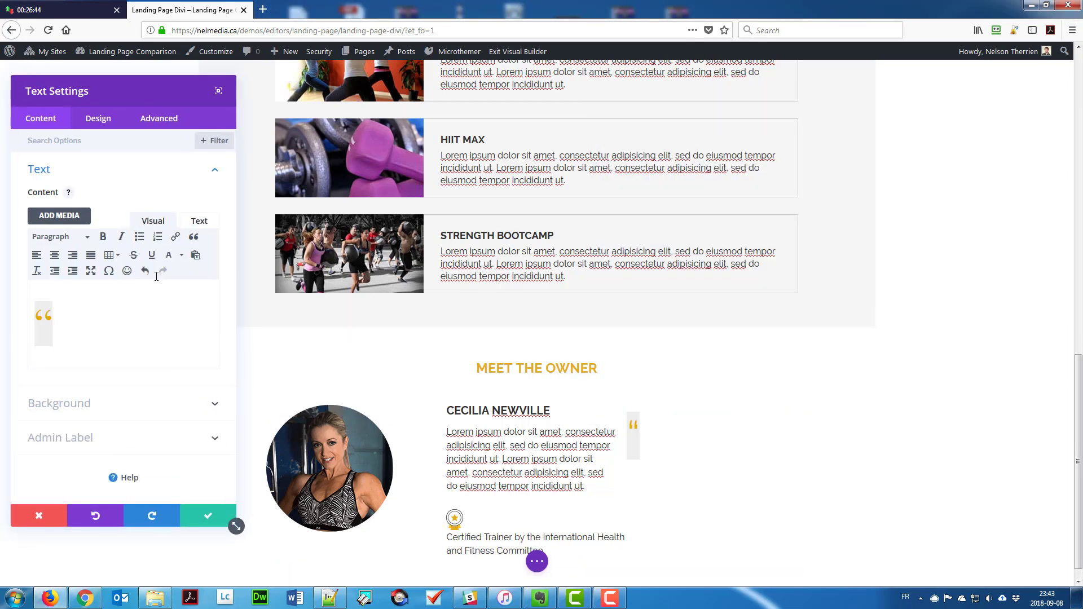
Remove the #eeeeee background color from the quotation mark's HTML code.
left_click(199, 221)
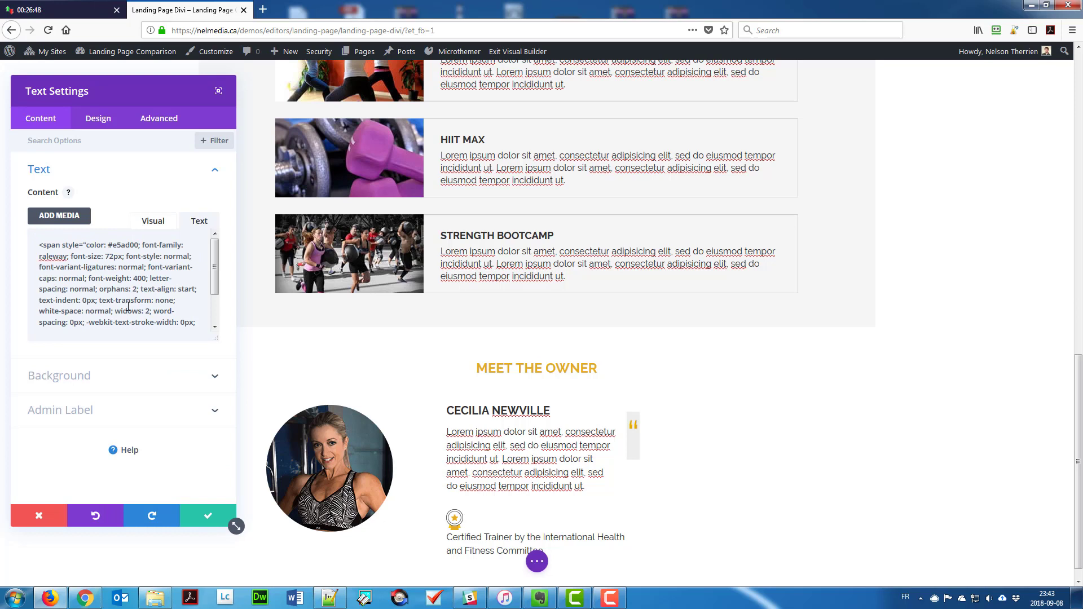
scroll(128, 306, "down", 2)
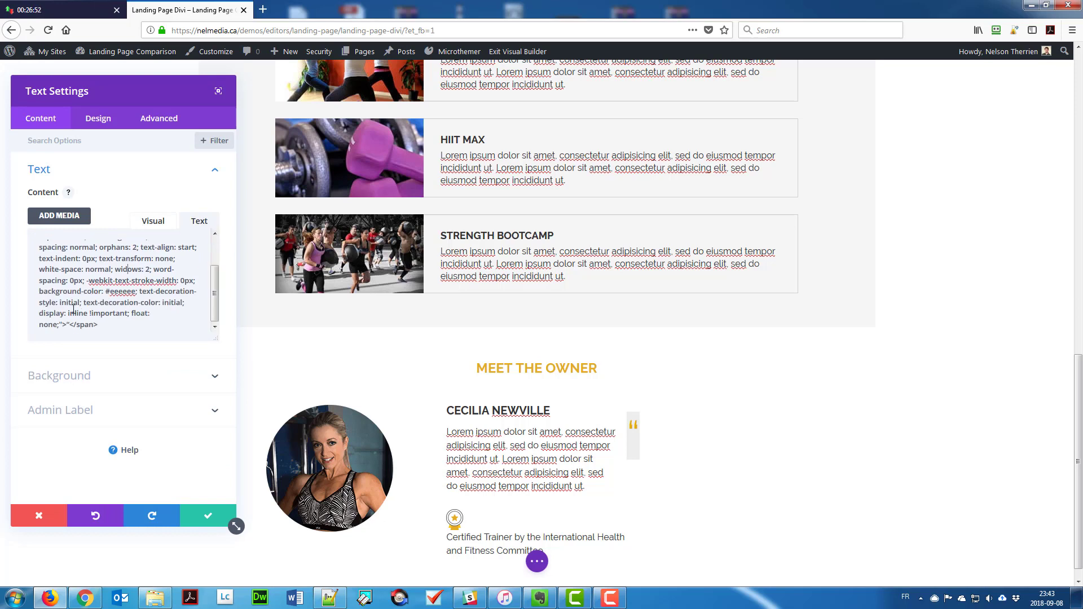
left_click_drag(39, 291, 137, 291)
key("Delete")
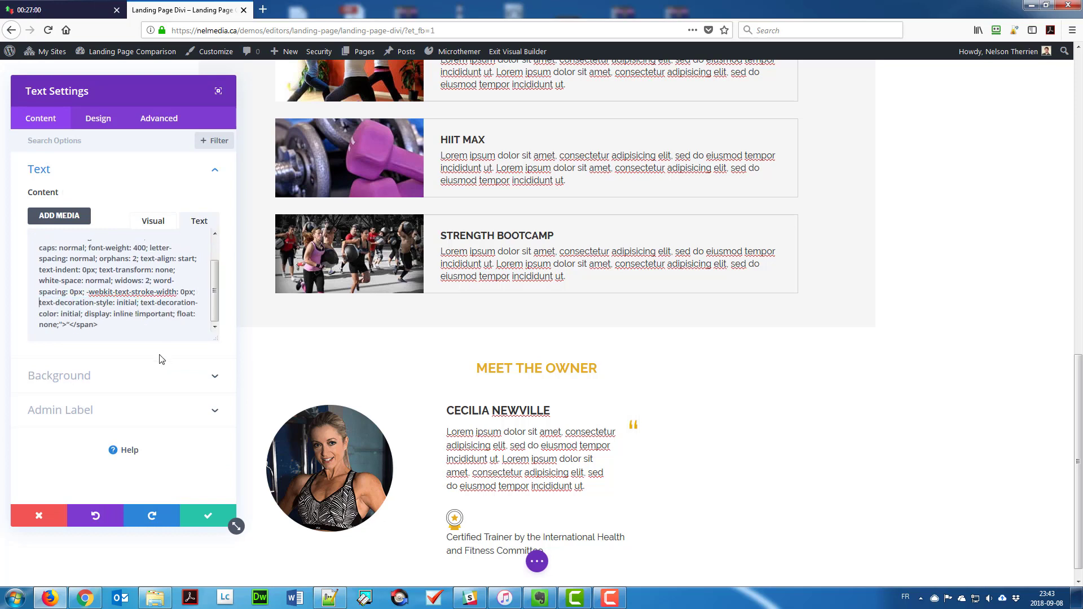
left_click(138, 225)
Set the quotation mark module's top custom margin to -25px and save the module.
left_click(95, 128)
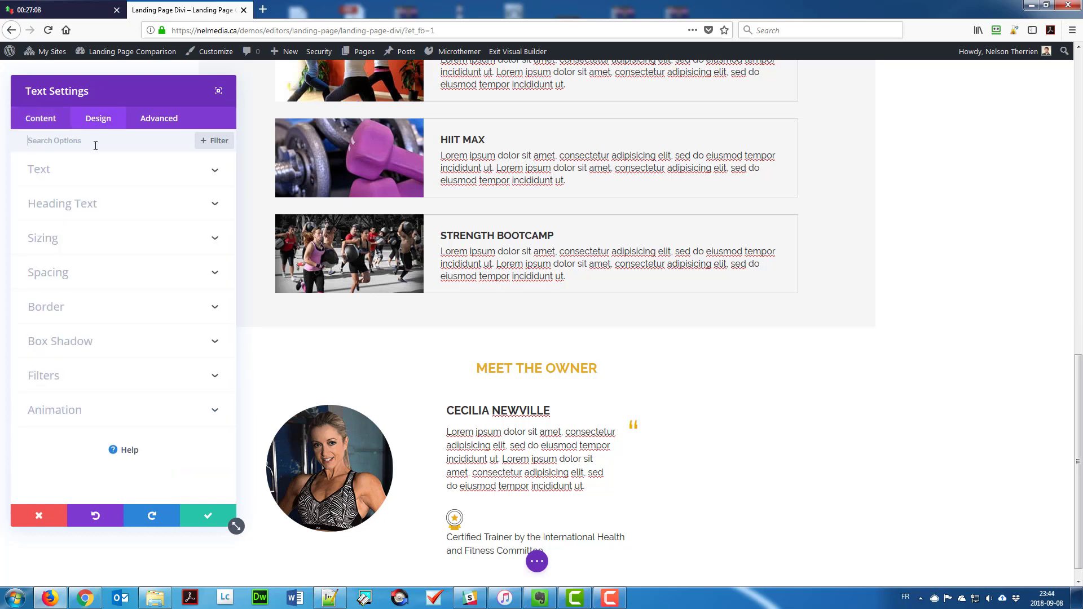
left_click(47, 272)
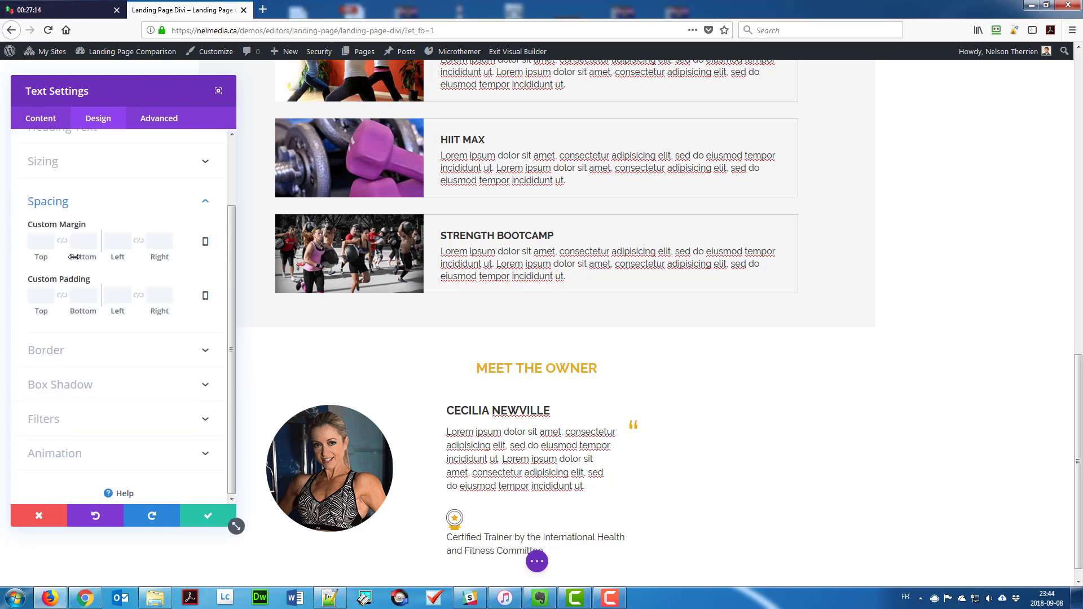
left_click(42, 237)
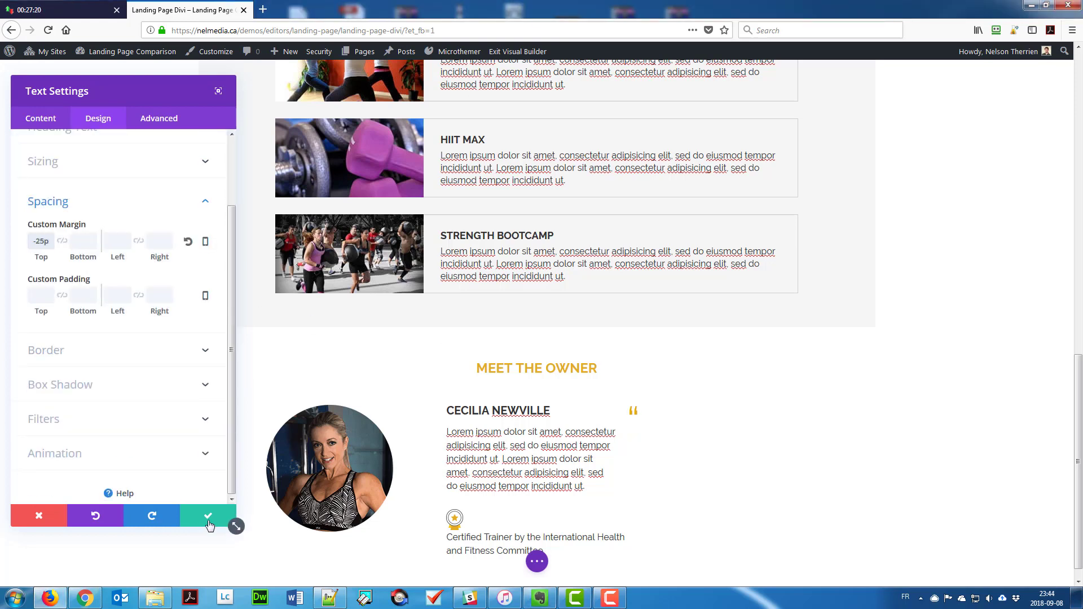
left_click(210, 515)
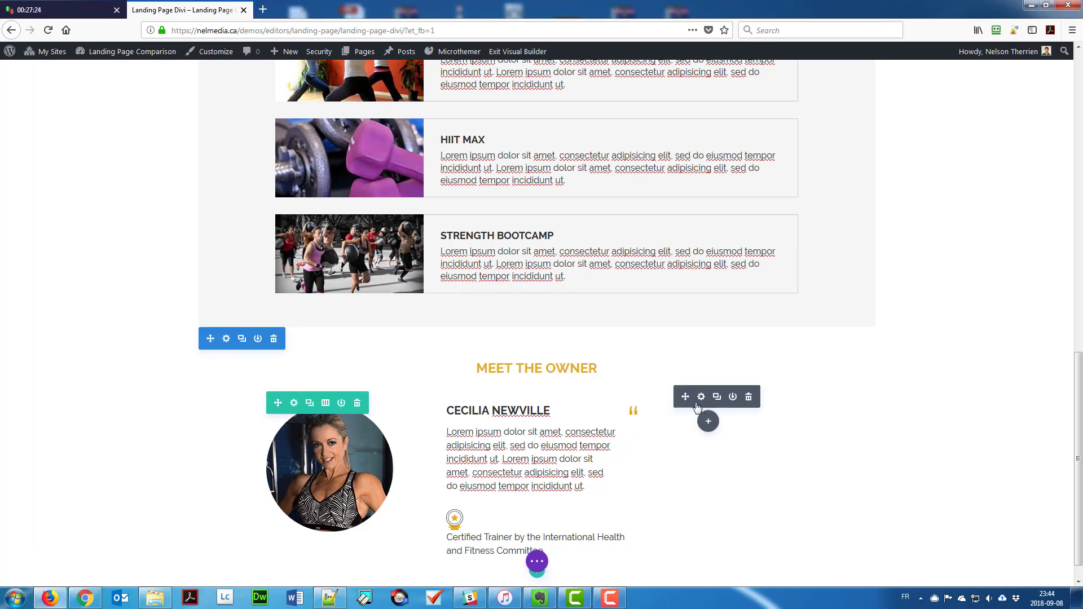
Assign the CSS class floatLeft to the quotation mark module and save it.
left_click(701, 397)
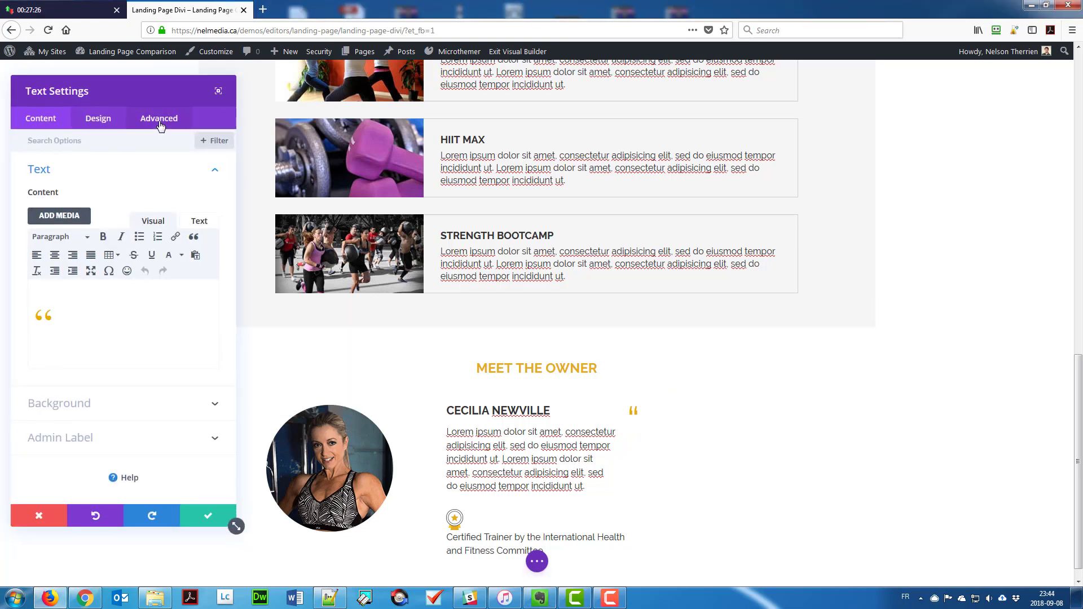
left_click(159, 118)
left_click(117, 249)
type("floatLeft")
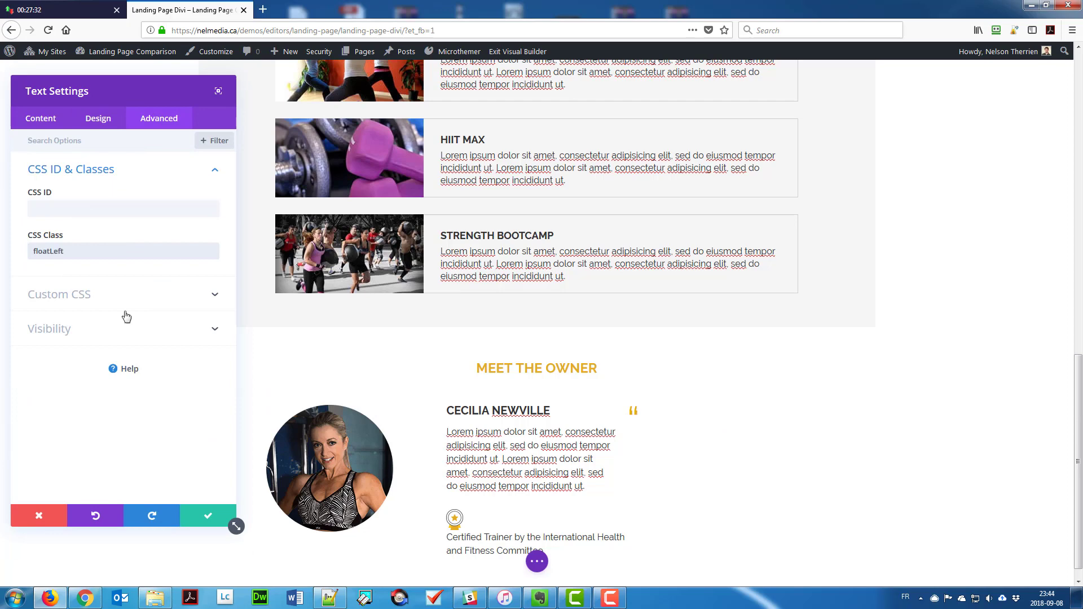
left_click(207, 516)
Insert a text module below the quotation mark and replace its placeholder with the trainer's testimonial about the owner and an attribution line.
left_click(711, 423)
type("te")
left_click(760, 293)
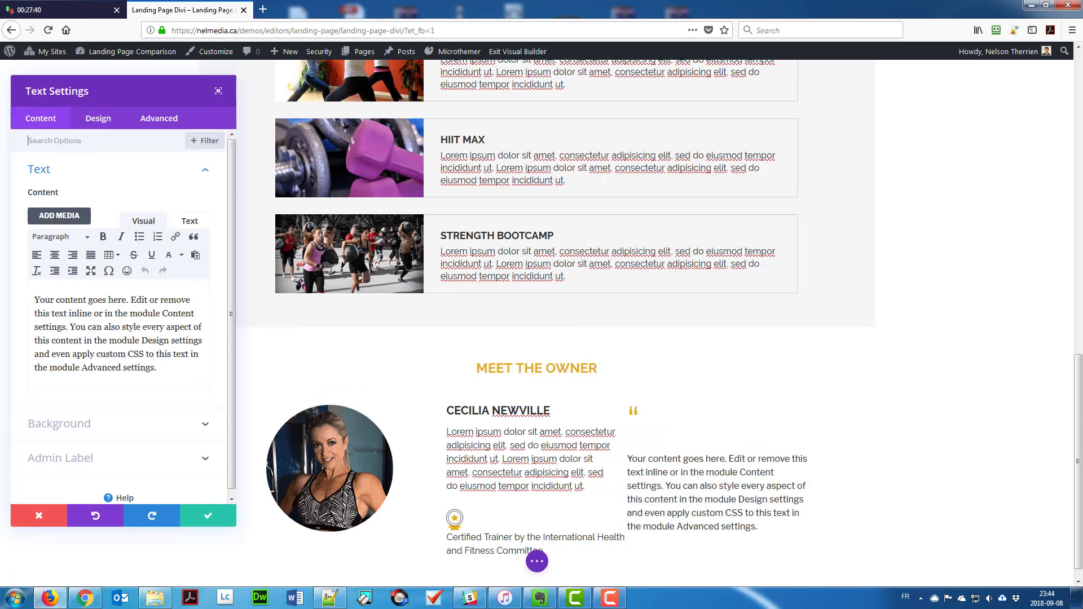
triple_click(132, 300)
type("Cecilia is a huge inspiration for us trainers. She constantly pushes us to work hard for ourselves and our clients. Lorem ipsum sit amet, consectetur adipiscing elit, sed do eiusmod tempor. - Denise Porta, Certified Trainer at Fitspo")
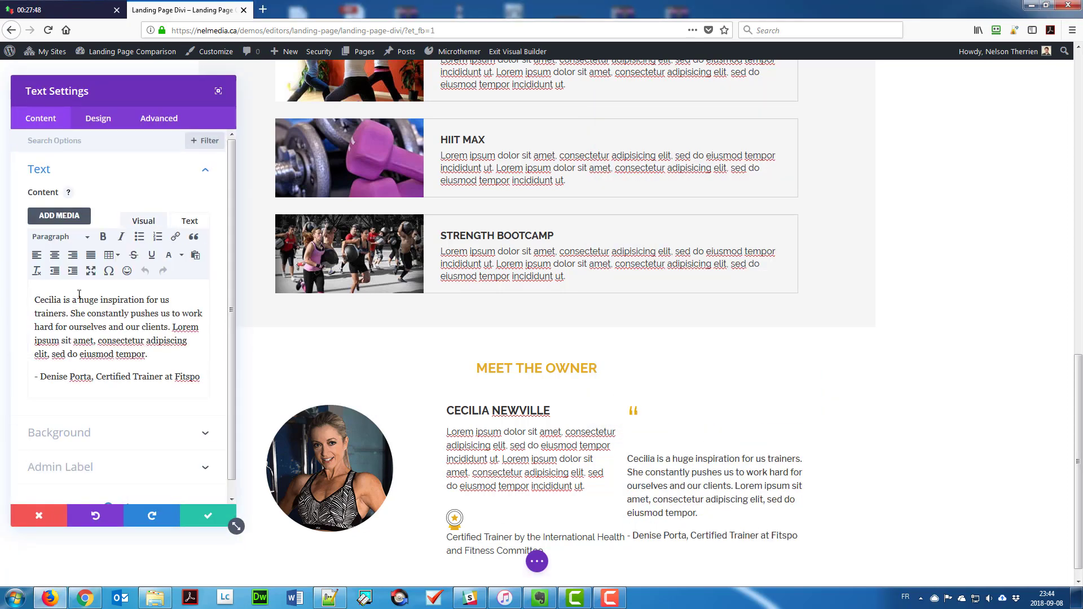
Italicize the testimonial paragraph, leaving out the attribution line, and set the module's text font to Raleway.
left_click_drag(148, 355, 23, 293)
left_click(121, 237)
left_click(97, 118)
left_click(56, 169)
left_click(85, 247)
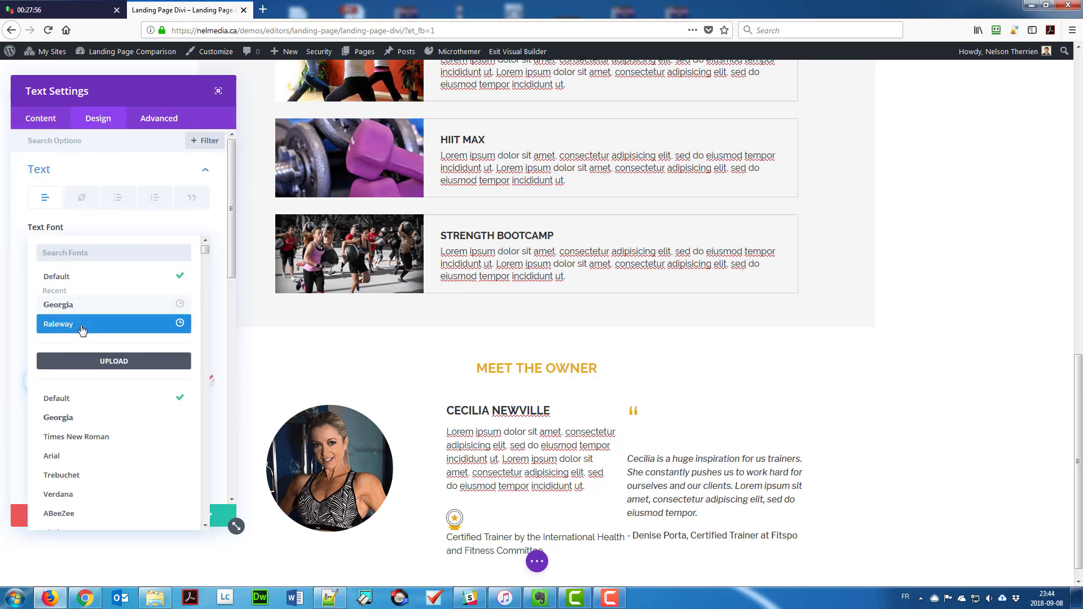
left_click(82, 331)
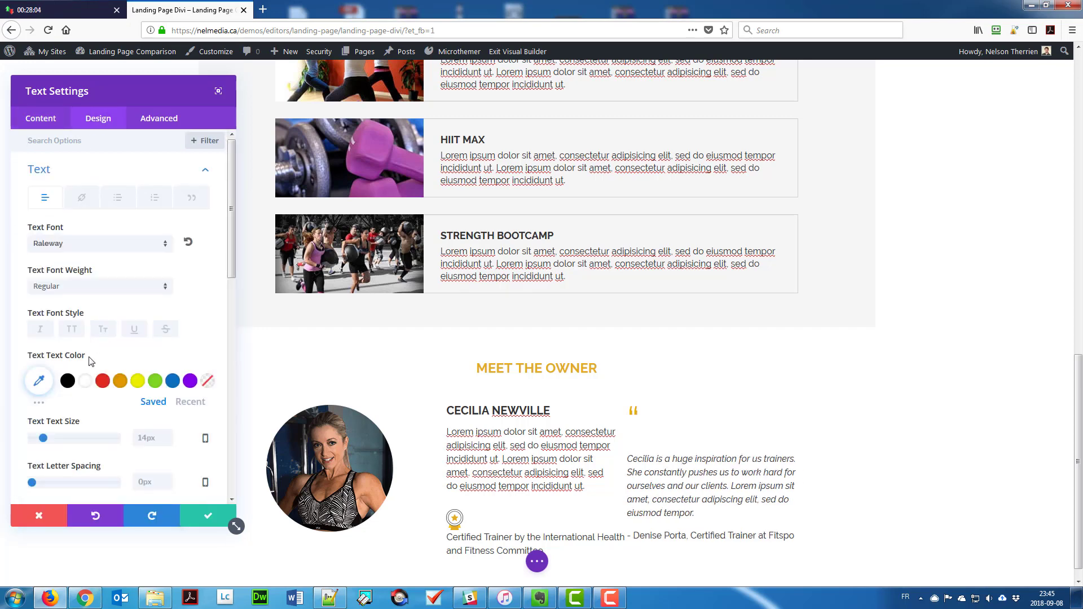
Set the left margin of the testimonial text module to 40px and apply its settings.
scroll(90, 362, "down", 10)
left_click(48, 314)
left_click(117, 241)
type("40")
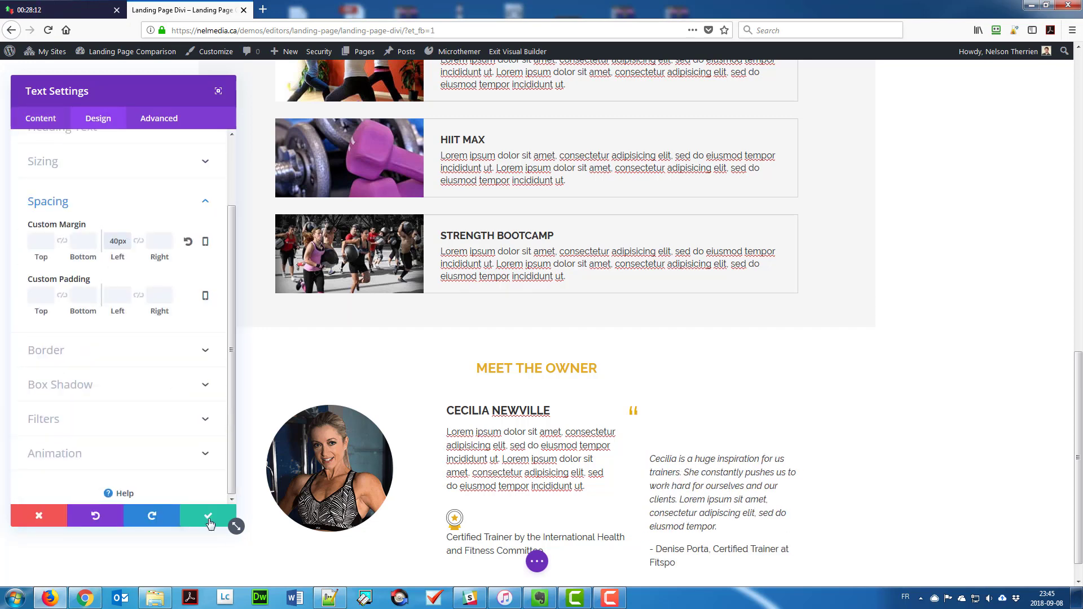
left_click(208, 516)
Start the page's custom CSS with a #tblMeet #firstCol rule setting width to 28%.
left_click(537, 561)
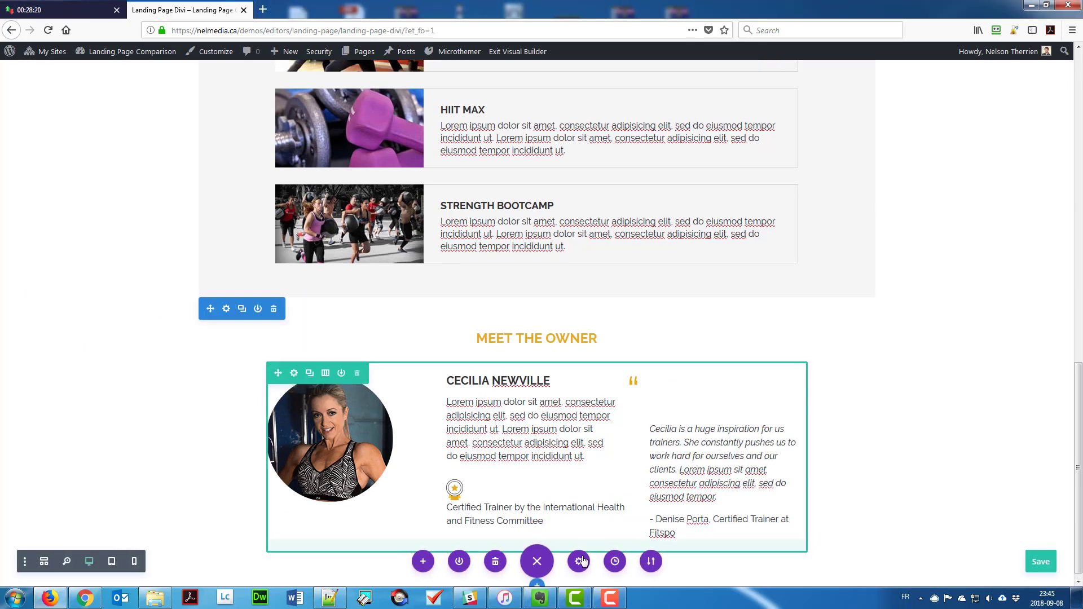
left_click(580, 561)
left_click(159, 118)
left_click(111, 242)
type("#tbl")
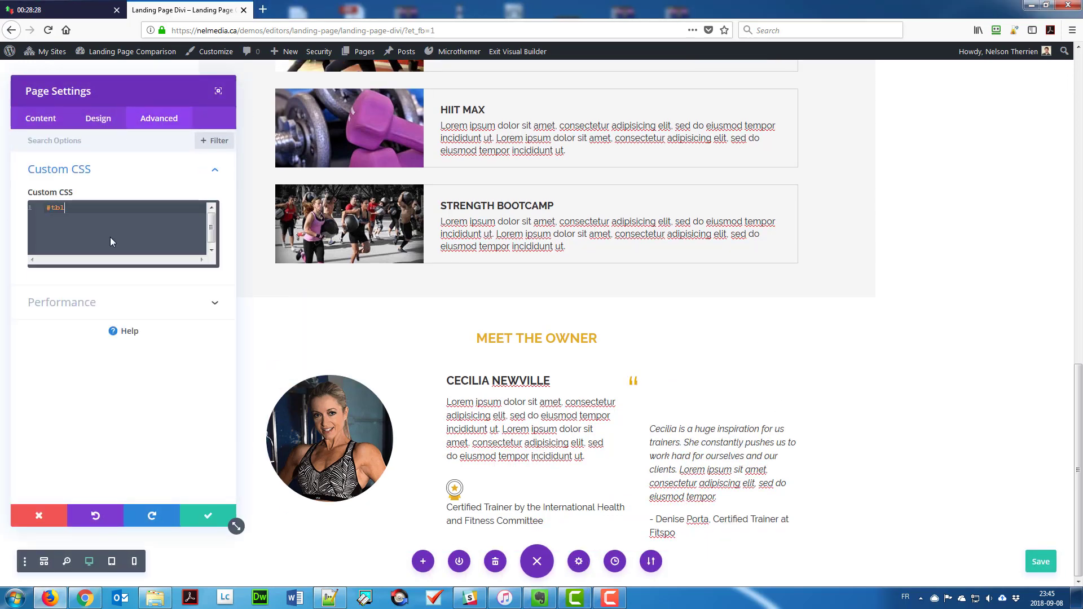
type("Meet #firstCol {")
key("Return")
type("wi")
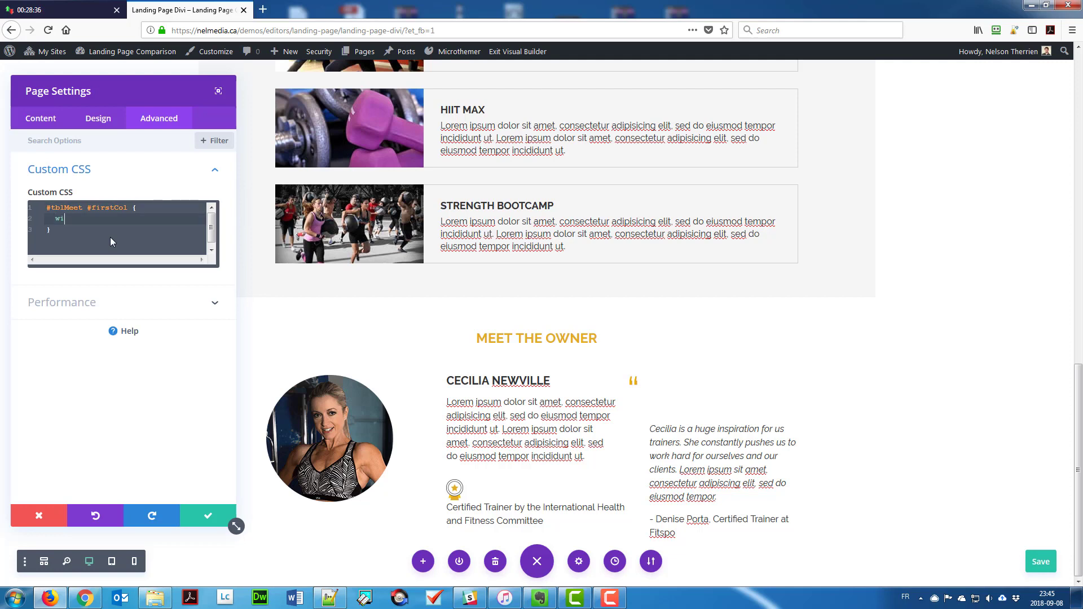
type("dth: 28%;")
key("Down")
key("Return")
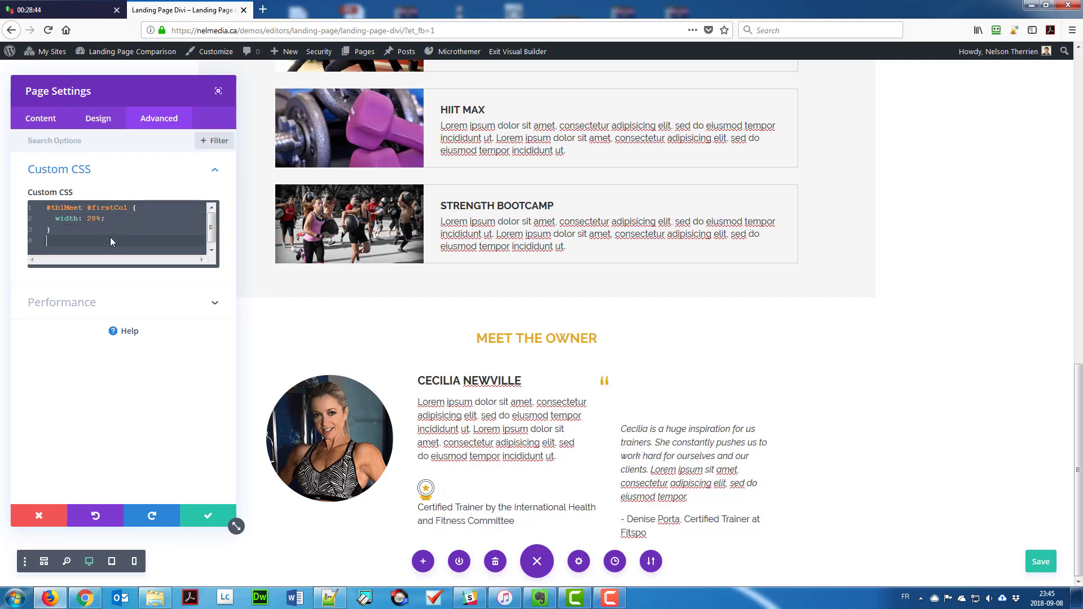
Add a #tblMeet #secondCol rule to the custom CSS with width: 31.6%.
type("#tblMeet #secondCol {")
key("Return")
type("width: 31.0")
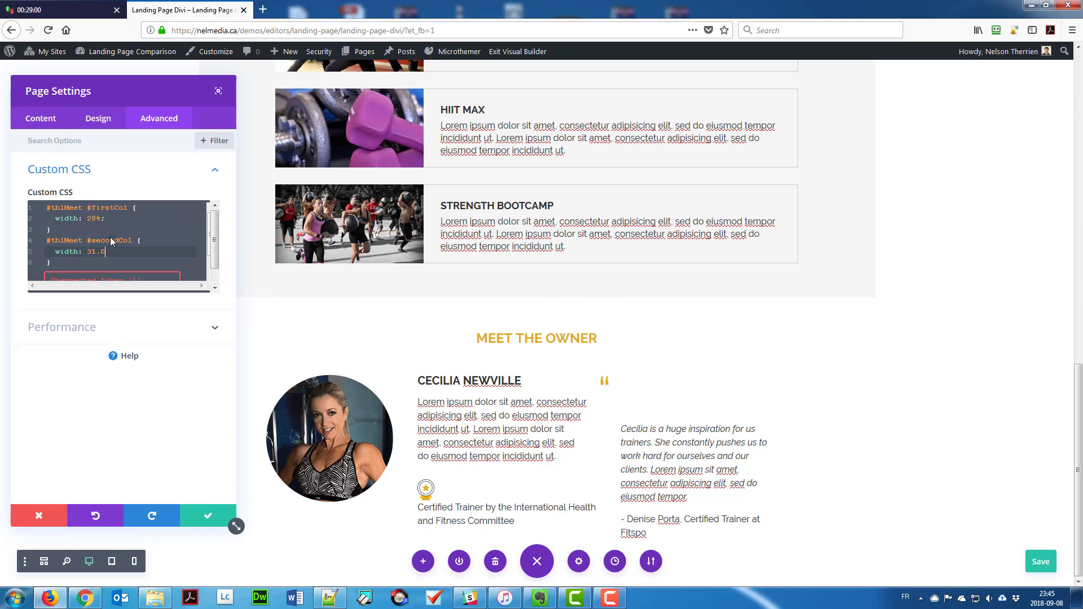
type("%;")
key("Down")
key("Return")
Add a #tblMeet #thirdCol rule to the custom CSS with width: 30.4% and margin-left: 65px.
type("#tblMe")
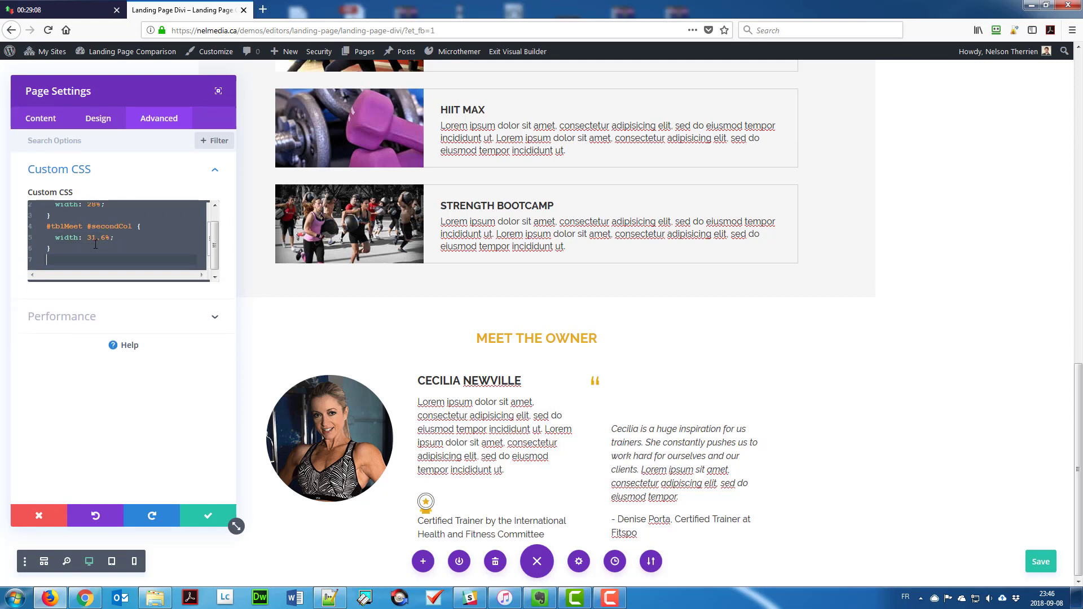
type("et #thirdCo")
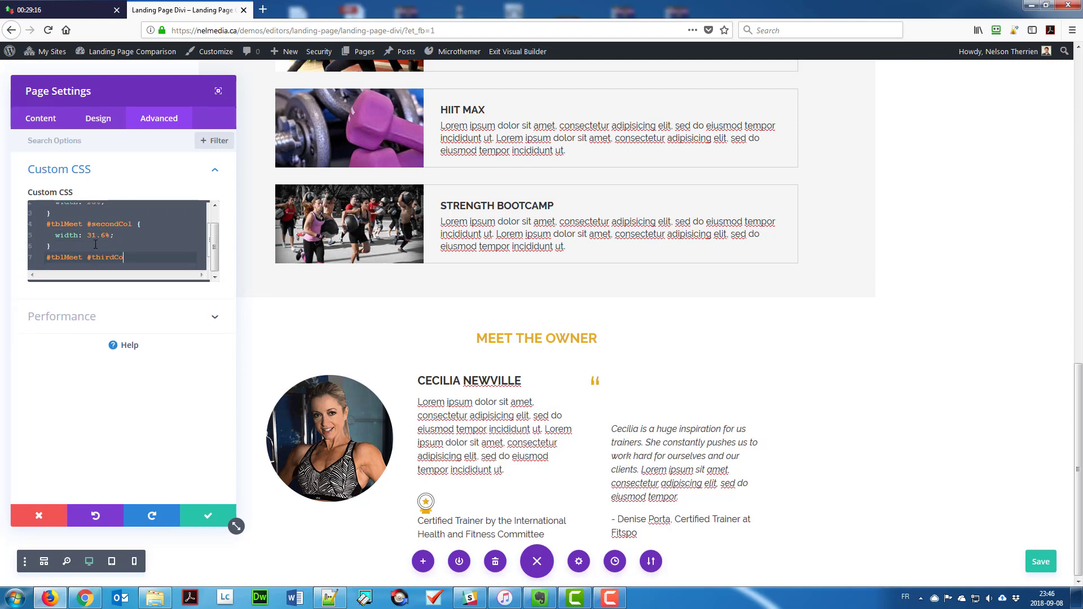
type("l {")
key("Return")
type("width: 30.4%;")
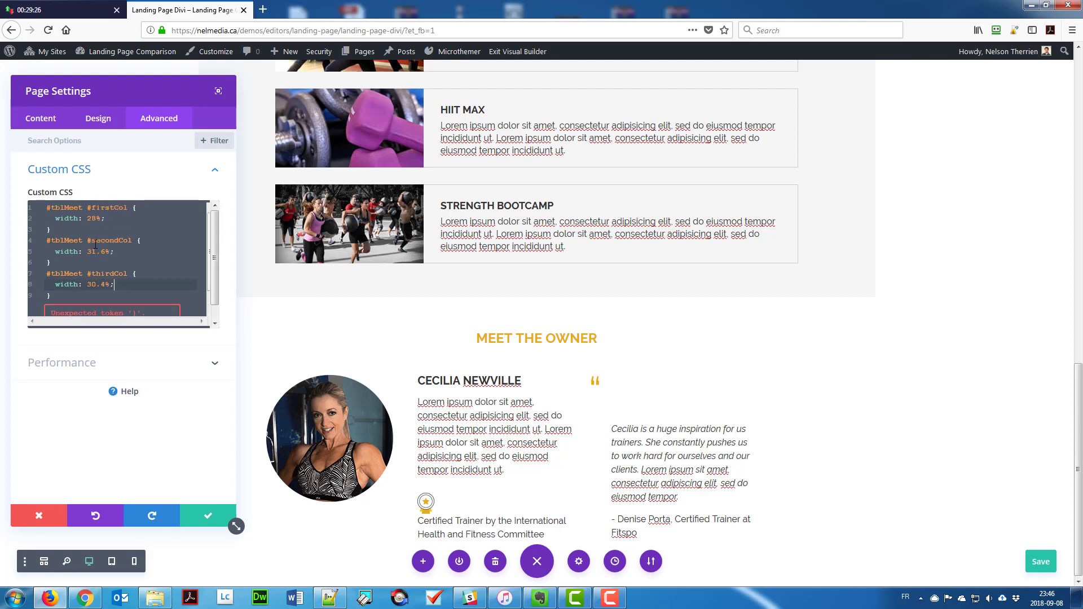
key("Return")
type("mar")
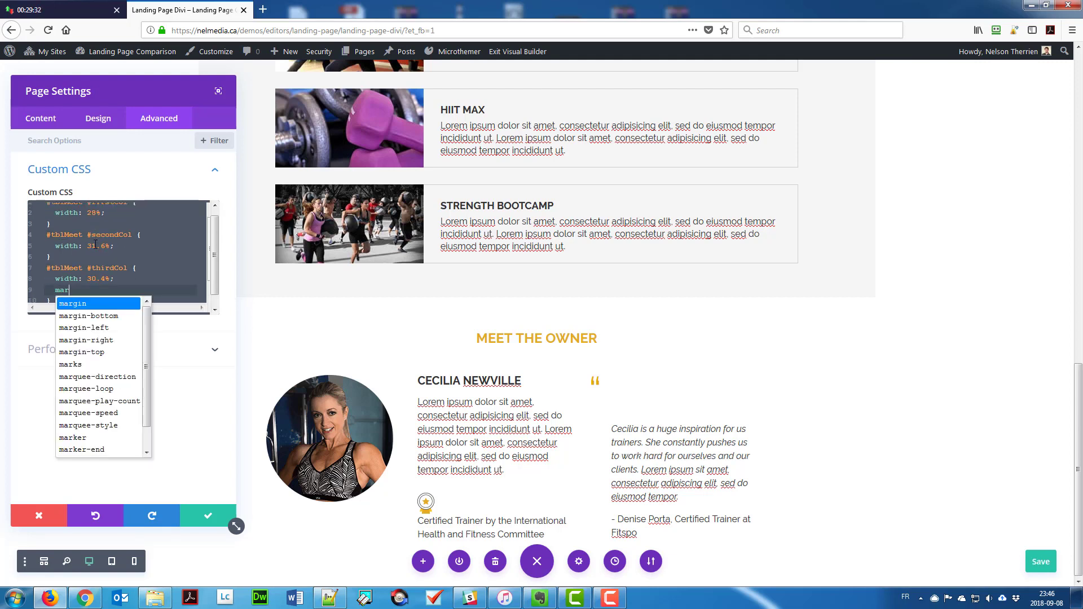
type("gin-left: 65px;")
key("Return")
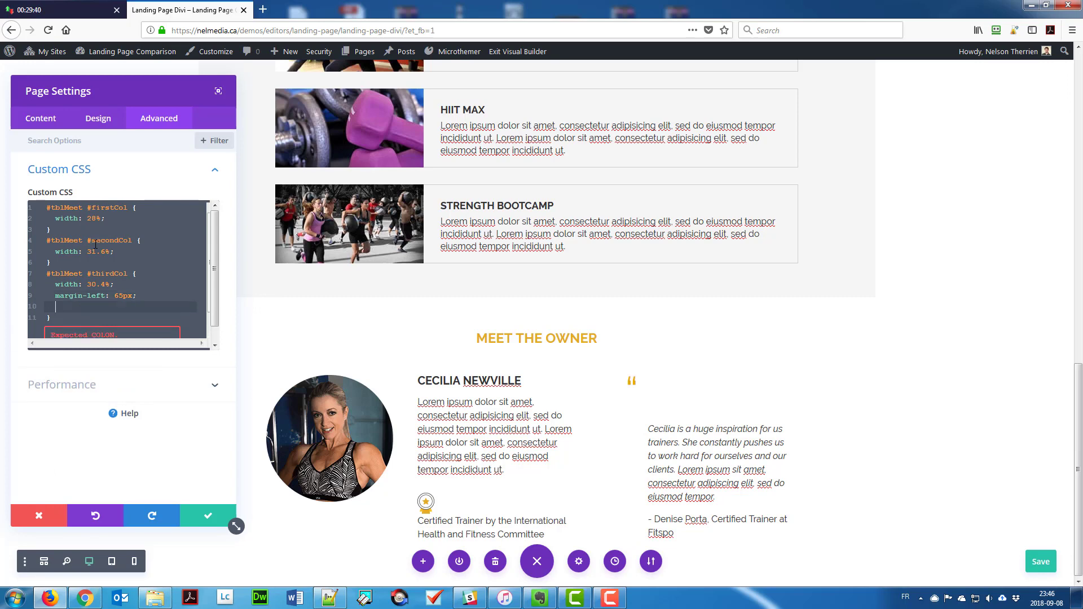
Extend the #thirdCol rule with padding-left: 40px and border-left: 1px solid #ccc.
type("padd")
key("Down")
key("Return")
type(": 40px;")
key("Return")
type("bor")
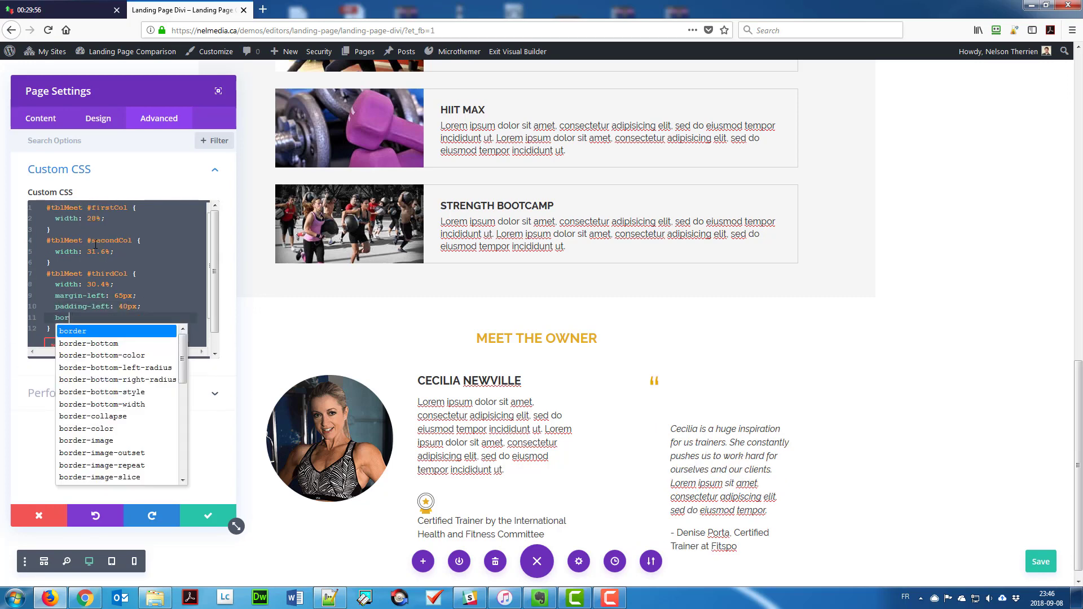
type("der-left")
key("Return")
type(": 1px solid #ccc")
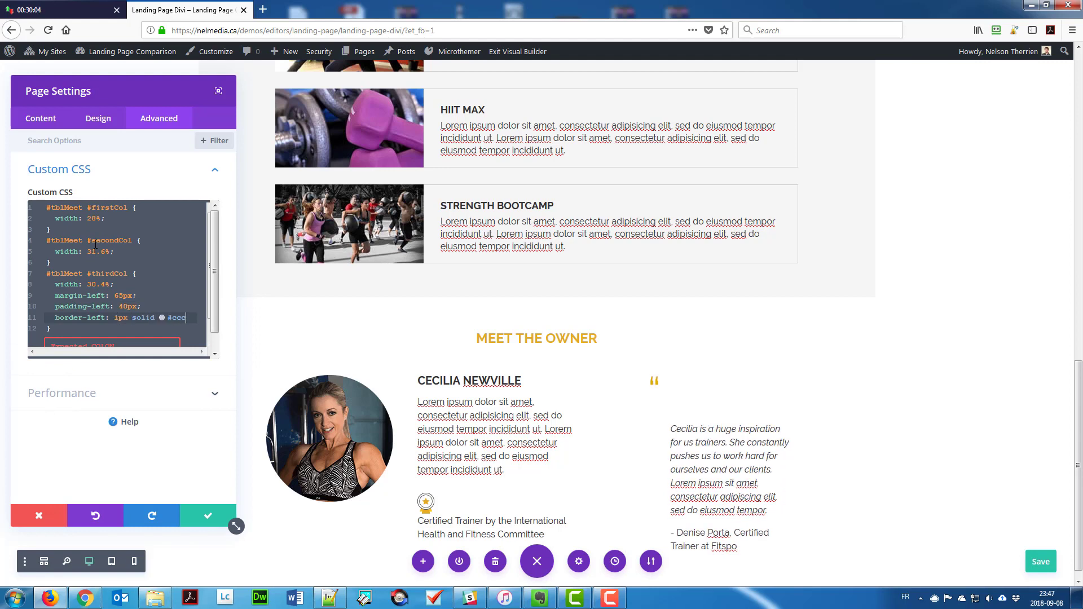
type(";")
key("Down")
key("Return")
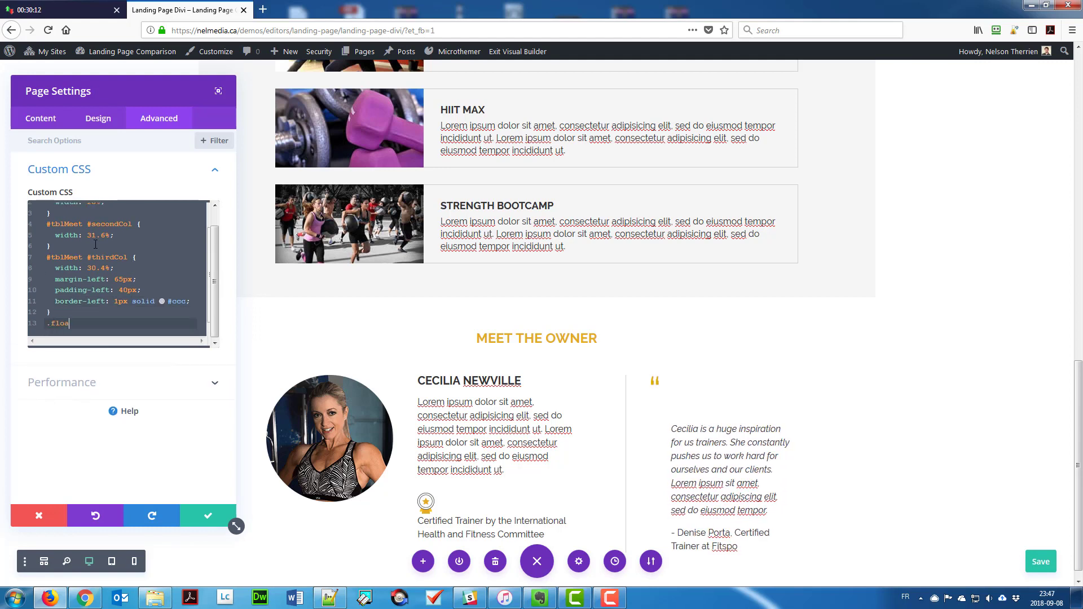
Add a .floatLeft rule with float: left to the custom CSS, then apply the page settings and save the page.
type(".floatLeft {")
key("Return")
type("float: left;")
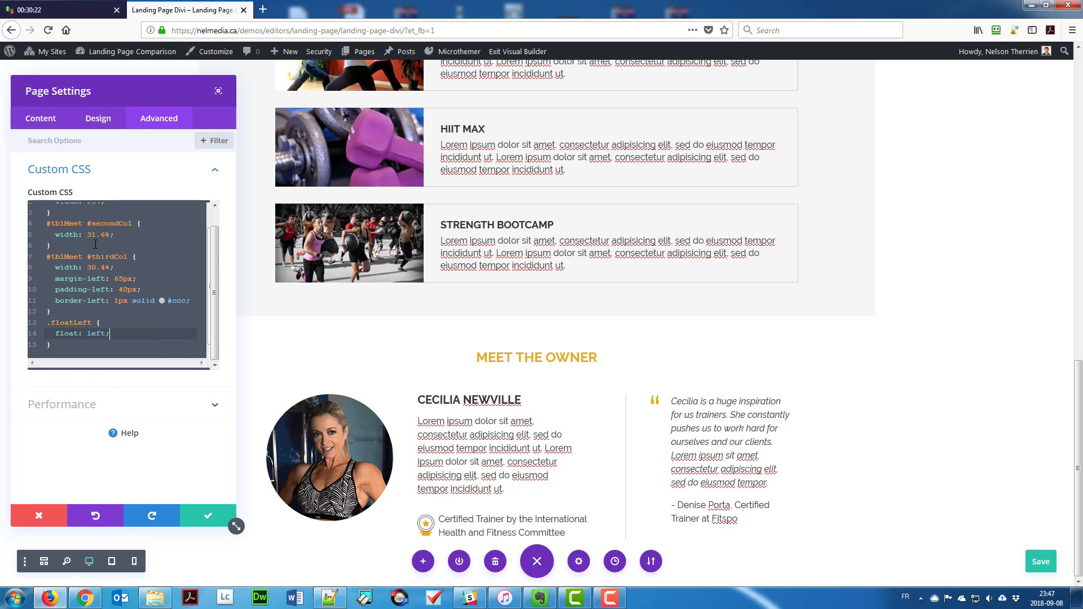
left_click(208, 516)
left_click(1041, 561)
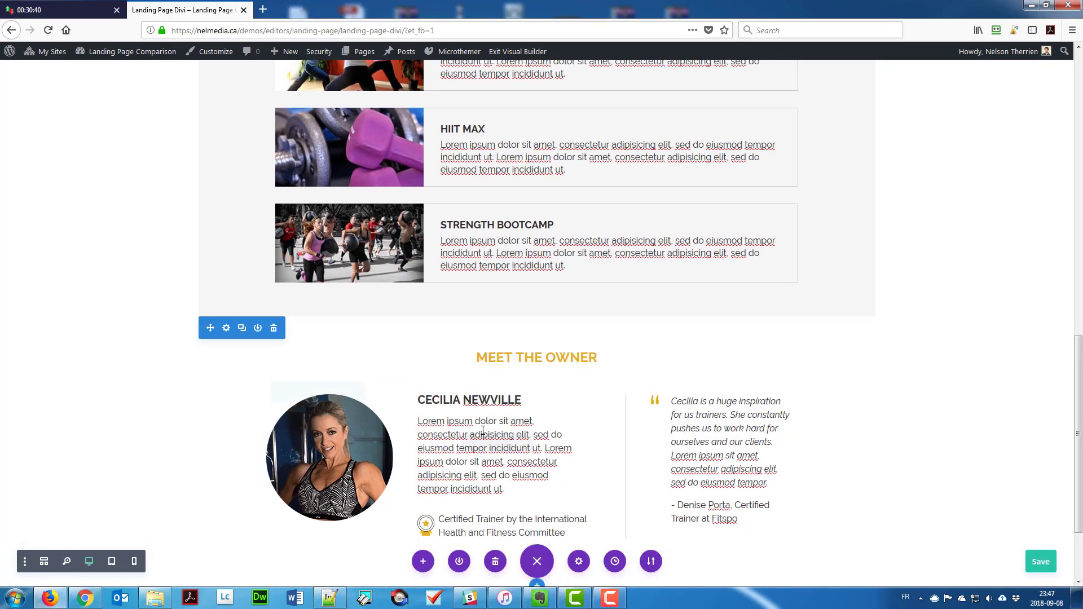
Add a text module below the owner section with the HTML content "&copy; Copyright 2015 Insert Name Here".
type("te")
left_click(582, 474)
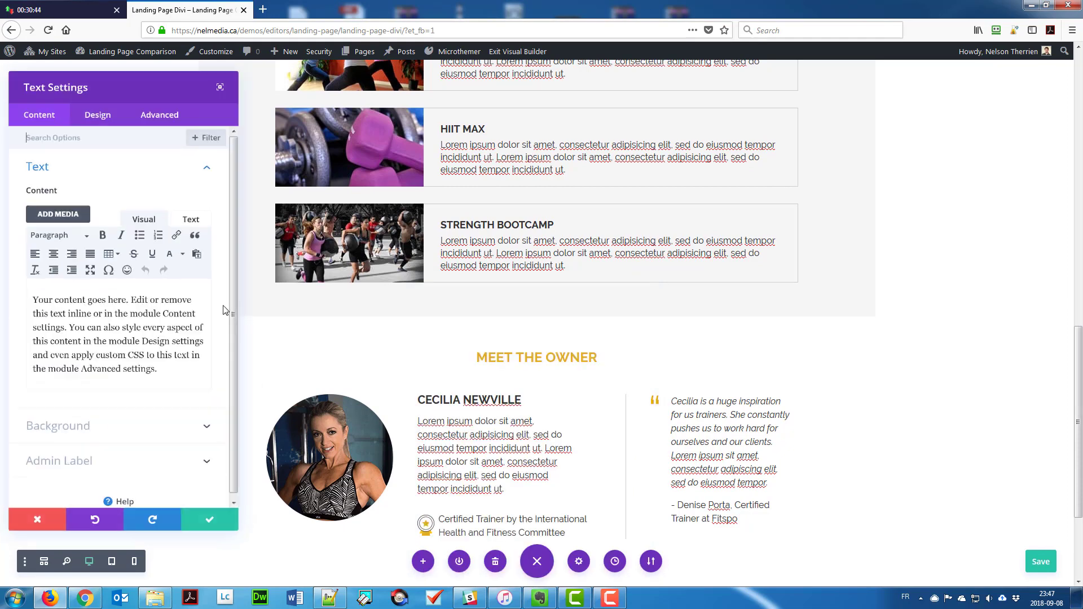
left_click(199, 220)
key("ctrl+a")
type("&cop")
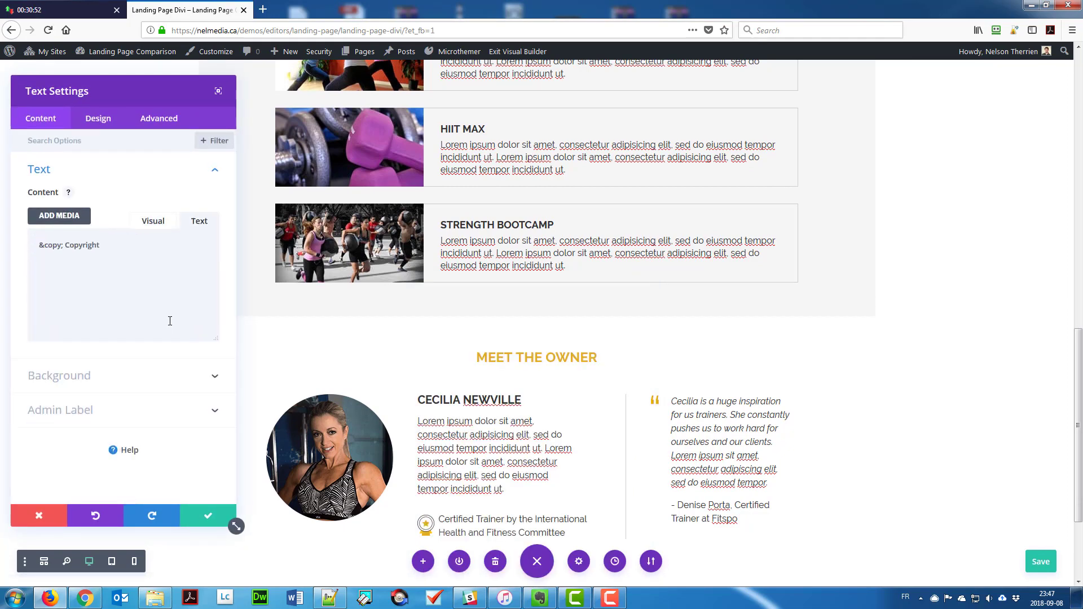
Style the copyright text with the Raleway font, center orientation and Light text color, and apply the settings.
left_click(98, 118)
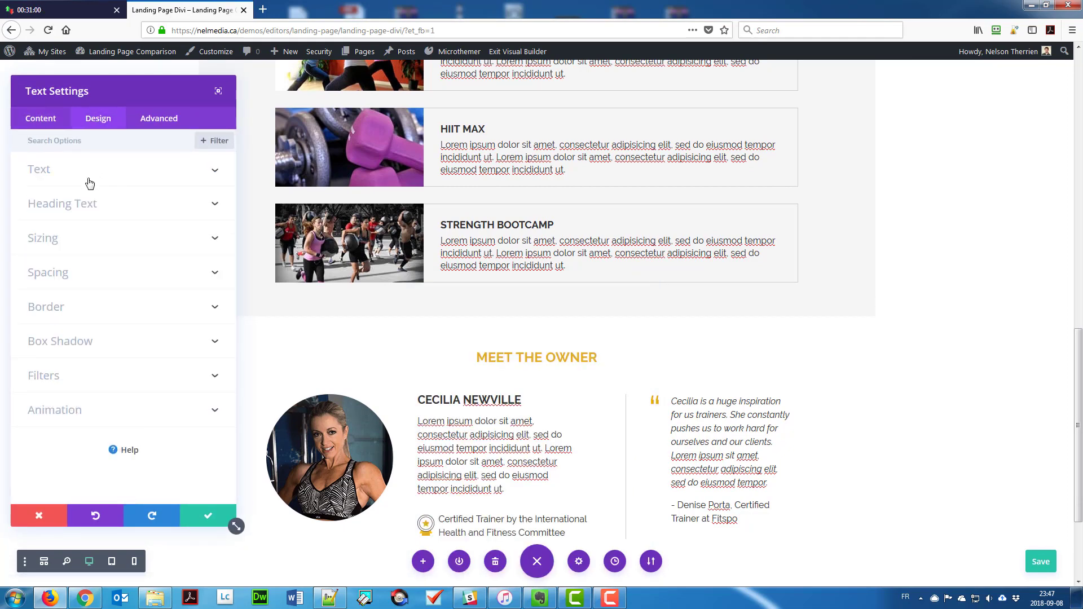
left_click(87, 175)
left_click(96, 243)
left_click(79, 320)
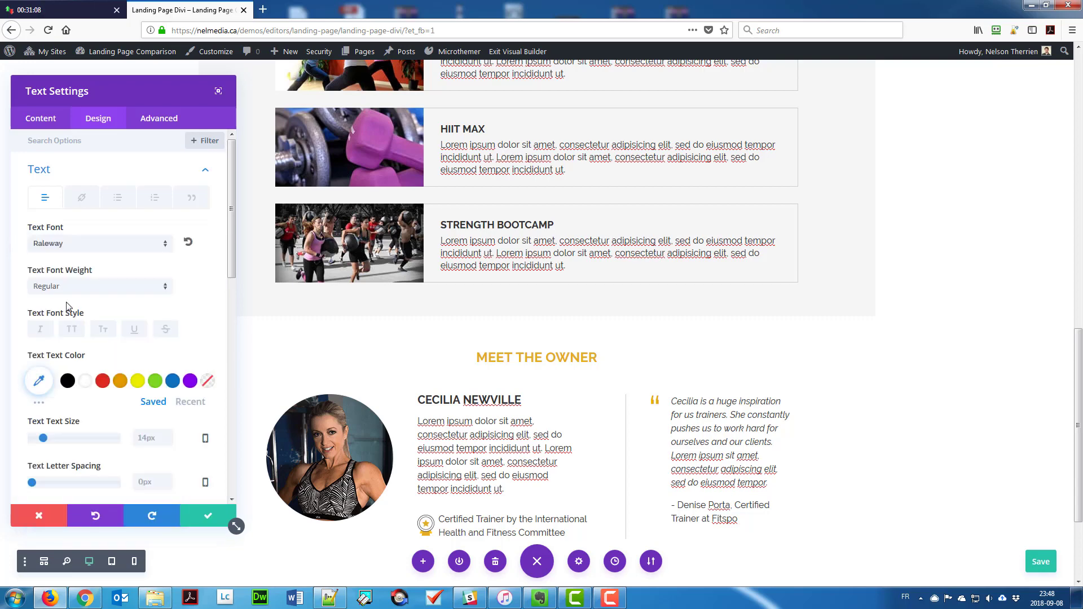
scroll(173, 439, "down", 5)
left_click(118, 353)
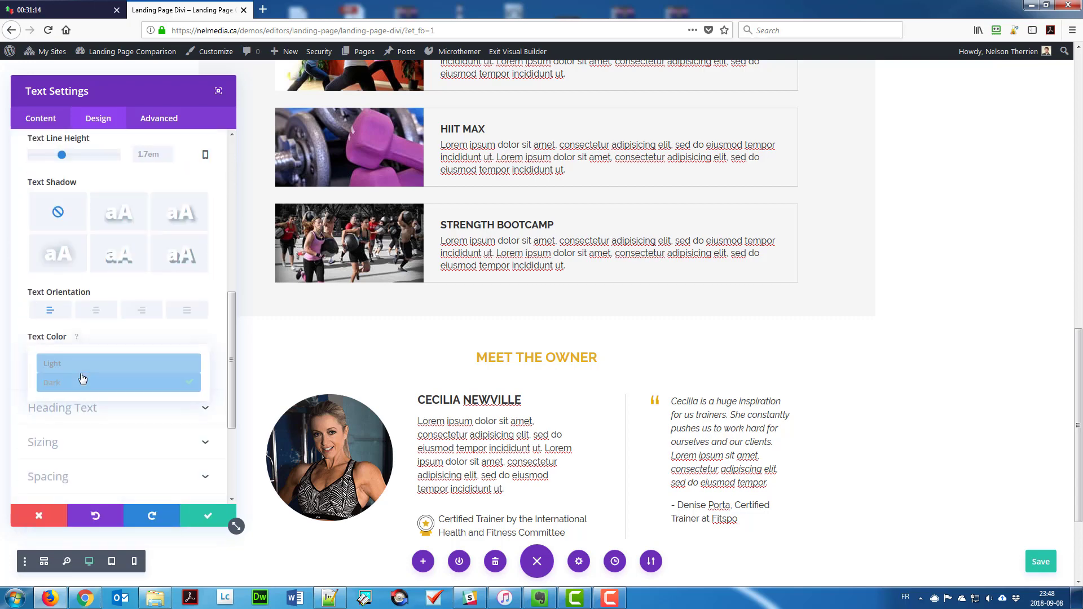
left_click(80, 374)
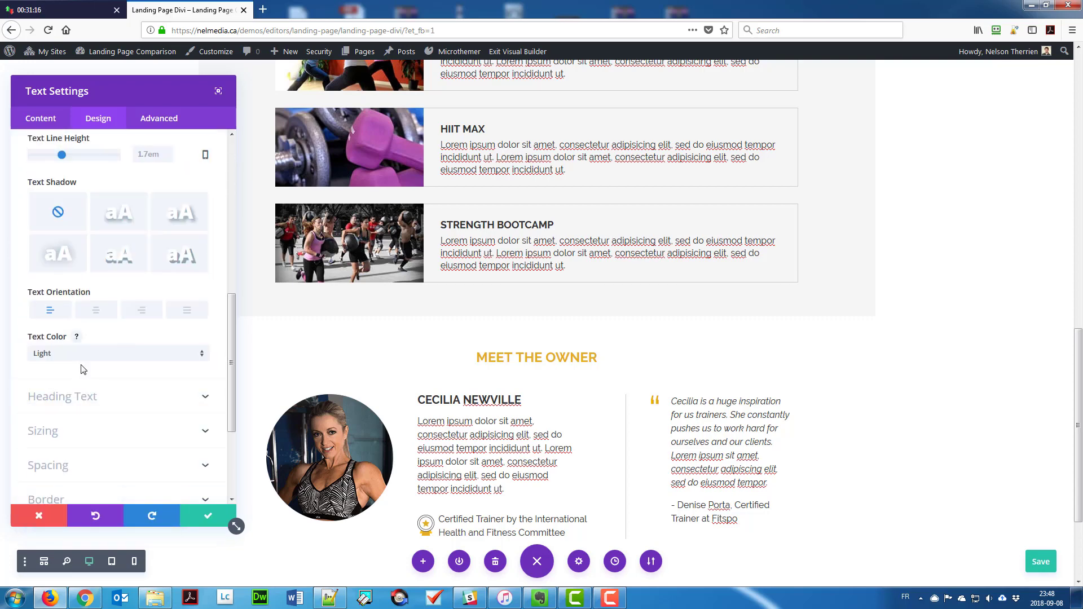
scroll(116, 375, "down", 3)
left_click(194, 516)
Give the copyright text's section a dark grey background color.
scroll(224, 548, "down", 3)
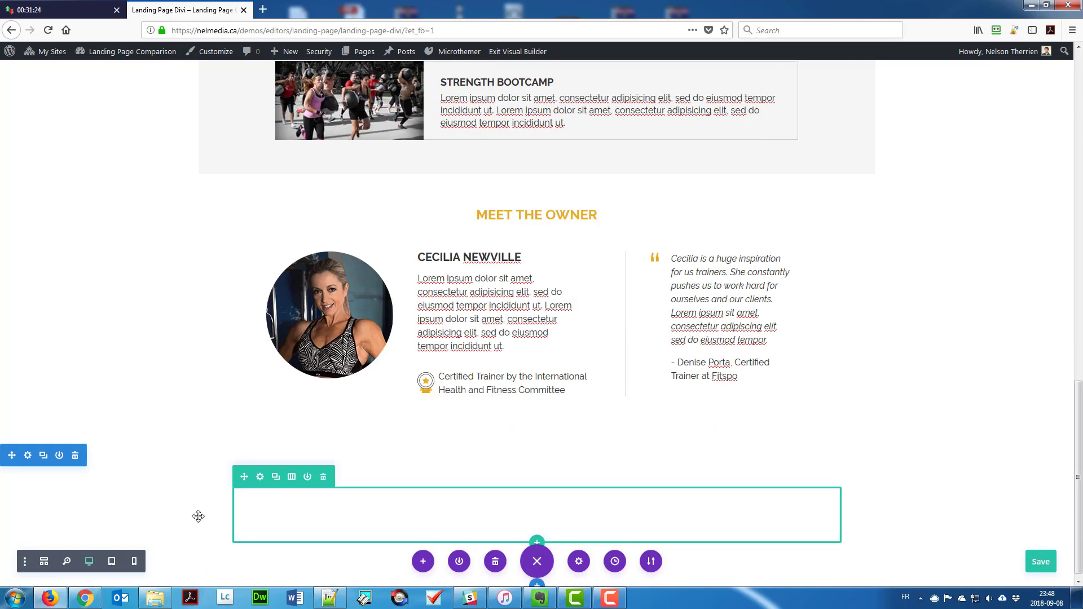
left_click(23, 455)
left_click(95, 170)
left_click(121, 264)
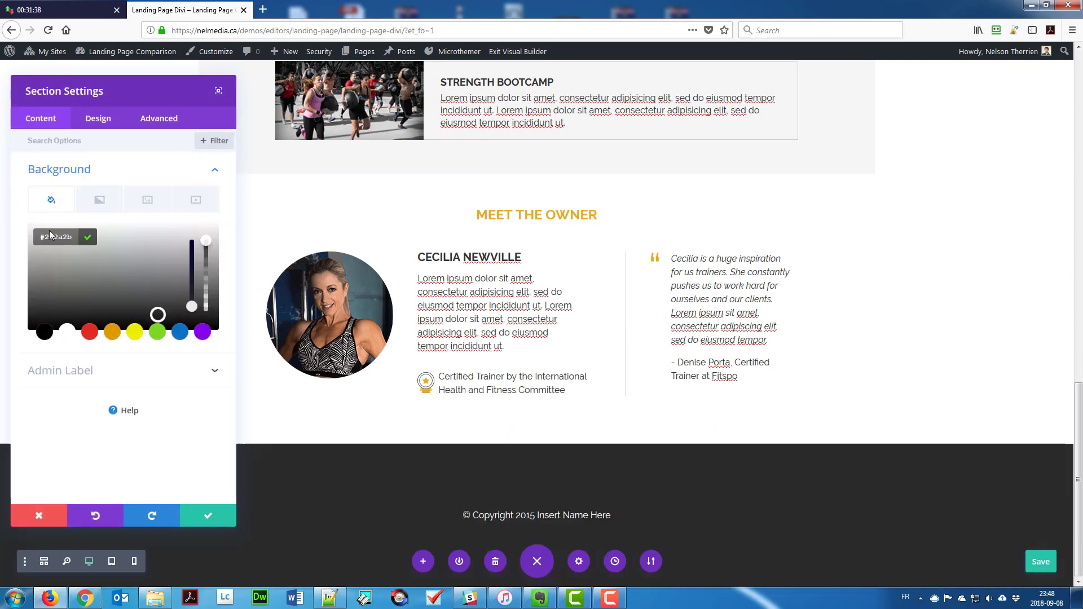
left_click(87, 237)
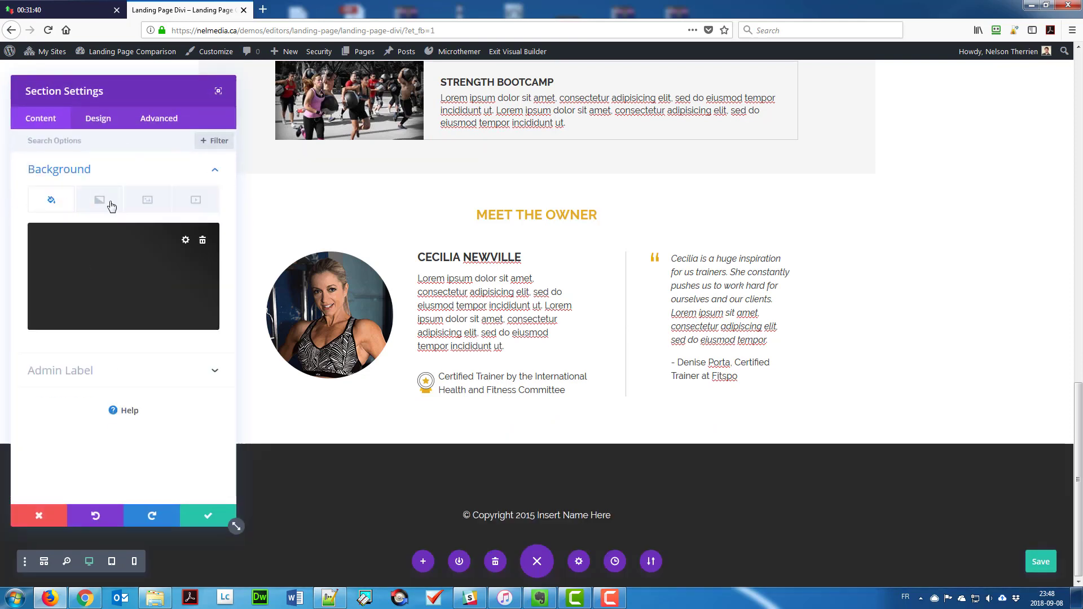
Set the footer section's width to 1200px and its top and bottom padding to 15px.
left_click(98, 118)
left_click(101, 203)
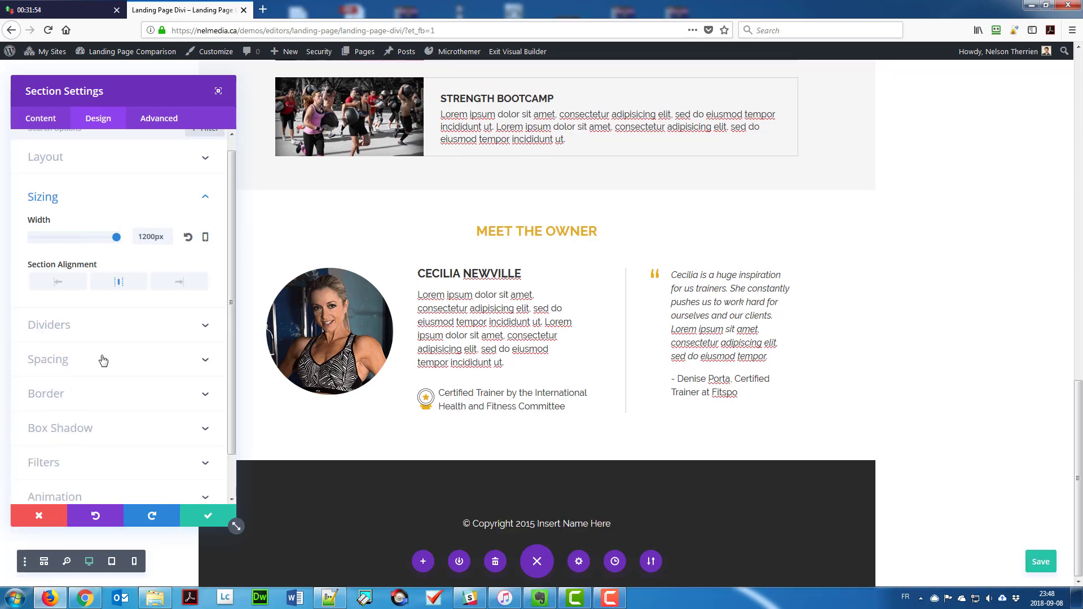
left_click(102, 358)
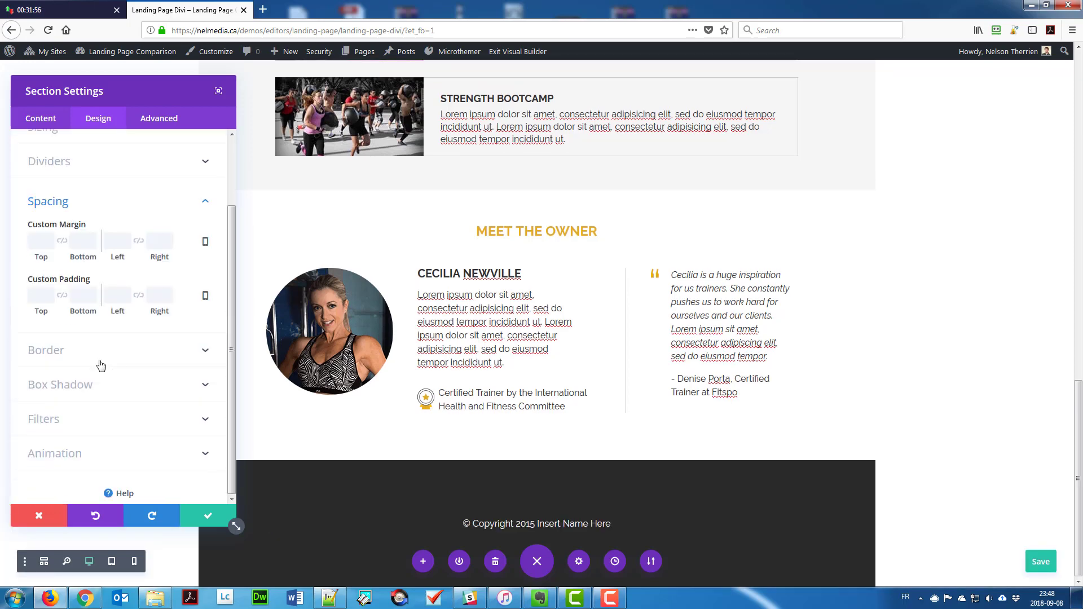
left_click(41, 289)
type("0")
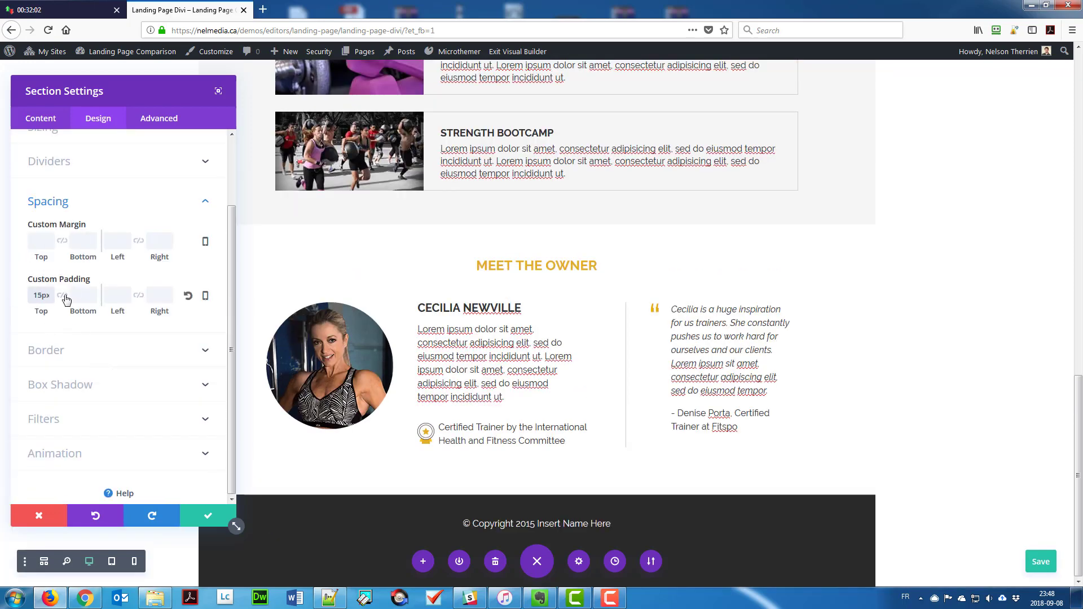
left_click(208, 515)
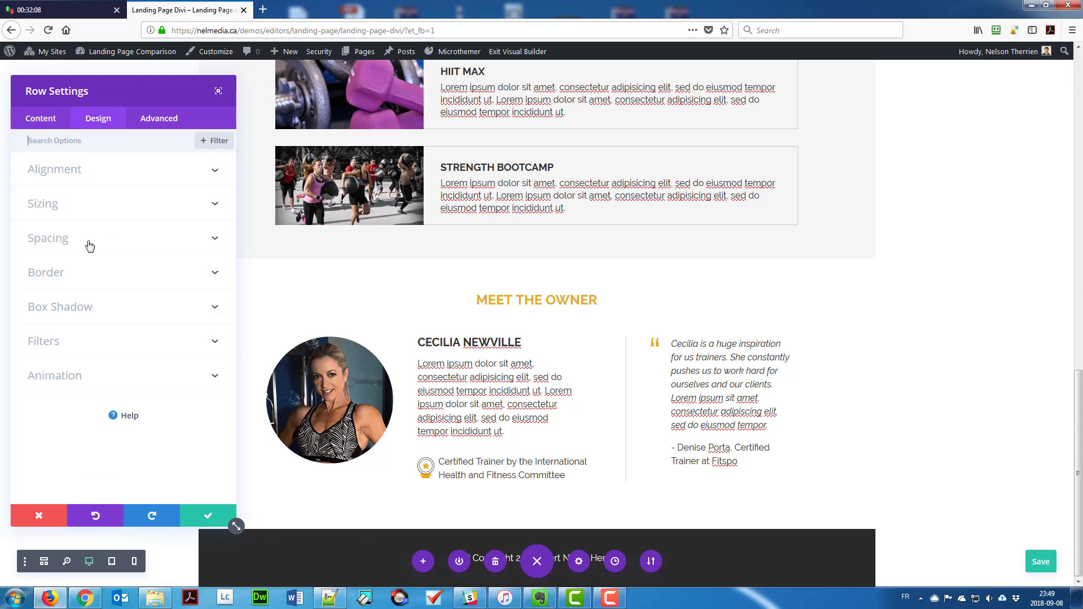
Set linked top and bottom custom padding on the footer row and apply the row settings.
left_click(87, 240)
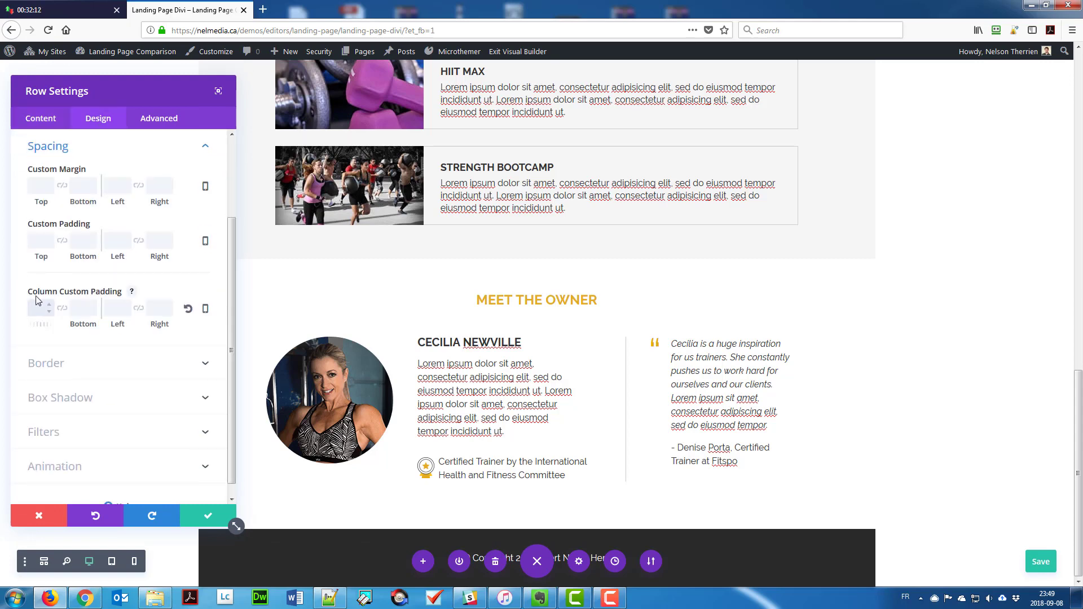
left_click(50, 244)
left_click(62, 241)
left_click(208, 516)
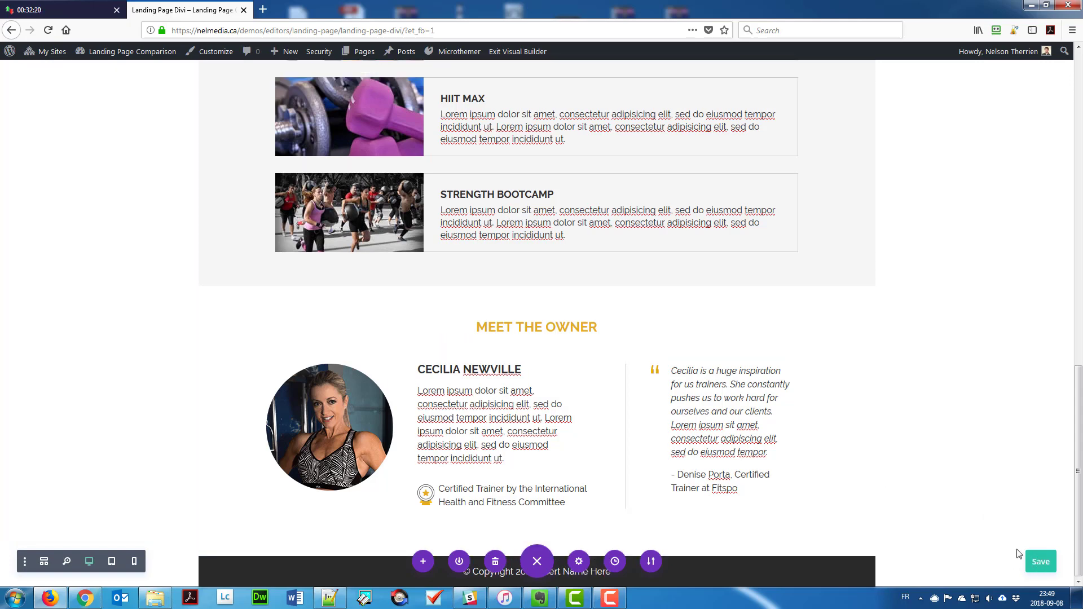
Save the finished landing page and stop the timer on the online stopwatch.
left_click(1040, 562)
left_click(63, 10)
left_click(284, 396)
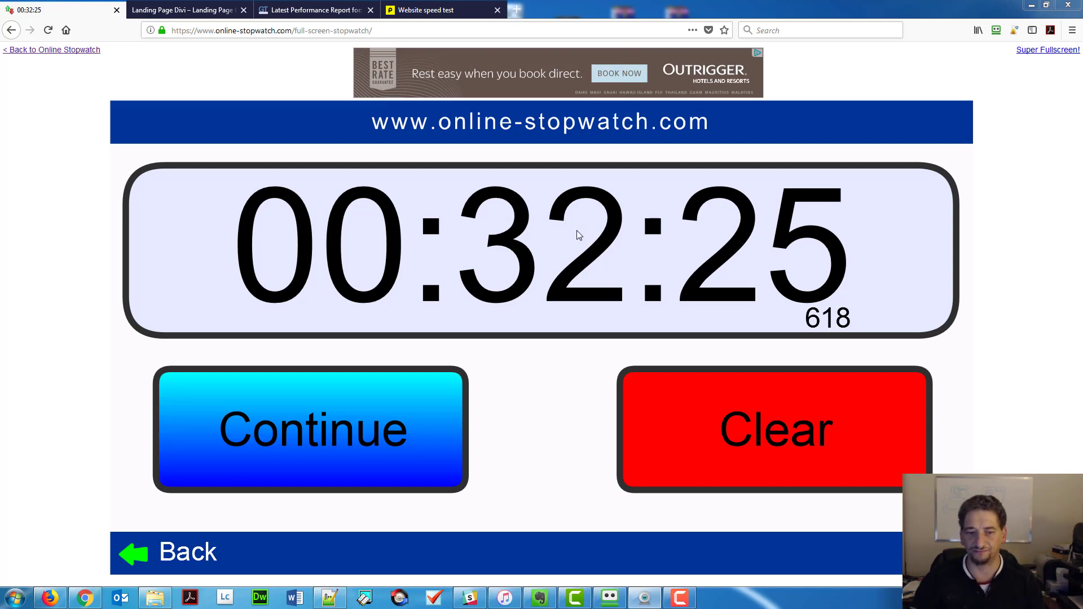
Return to the landing page in the visual builder and collapse the builder's page options.
left_click(175, 10)
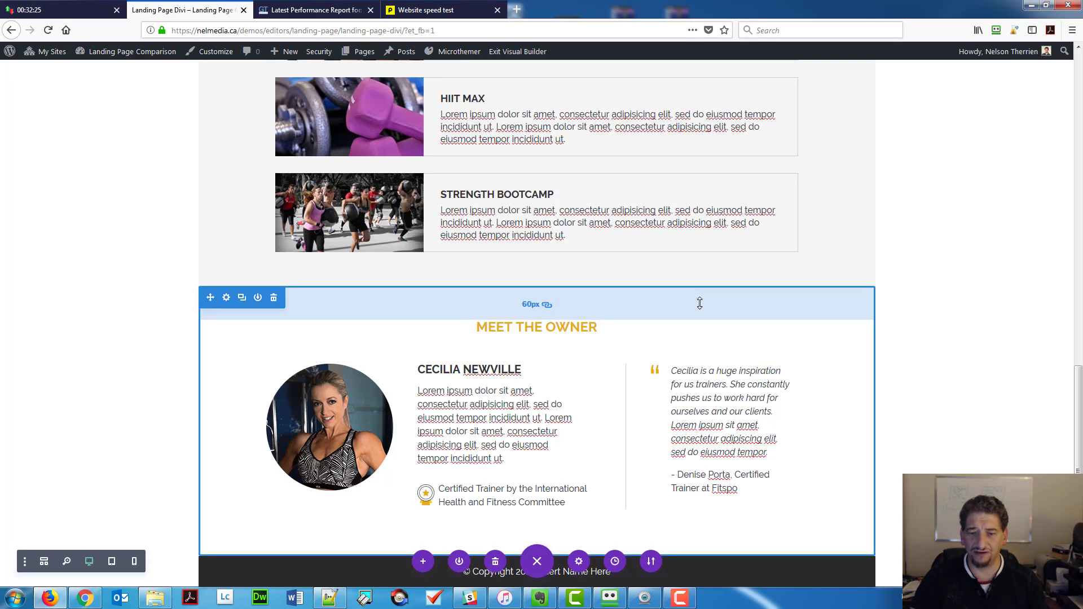
scroll(699, 303, "up", 3)
scroll(905, 271, "down", 3)
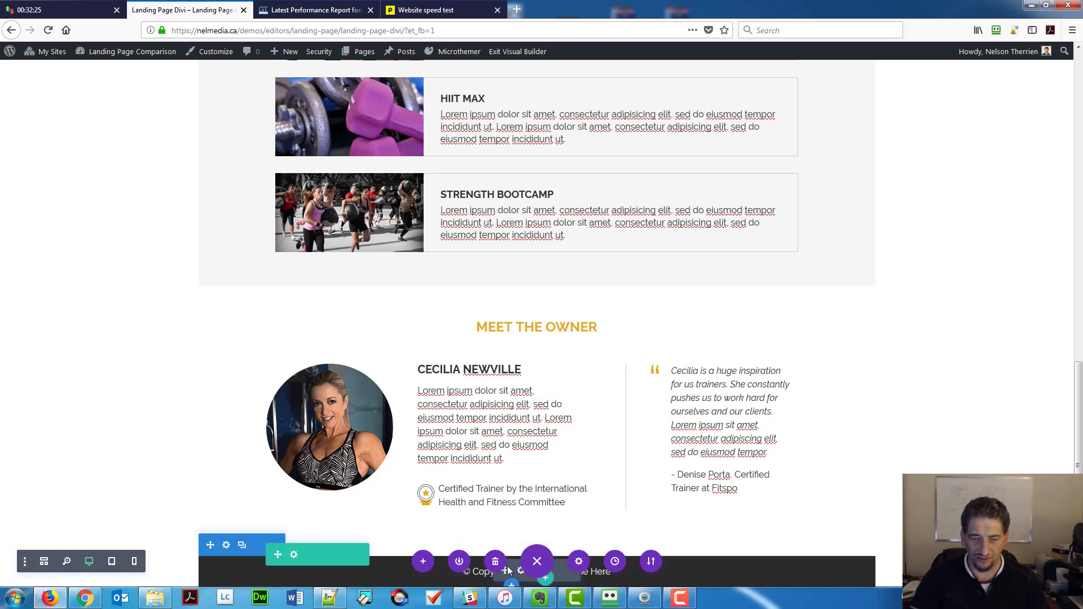
left_click(530, 563)
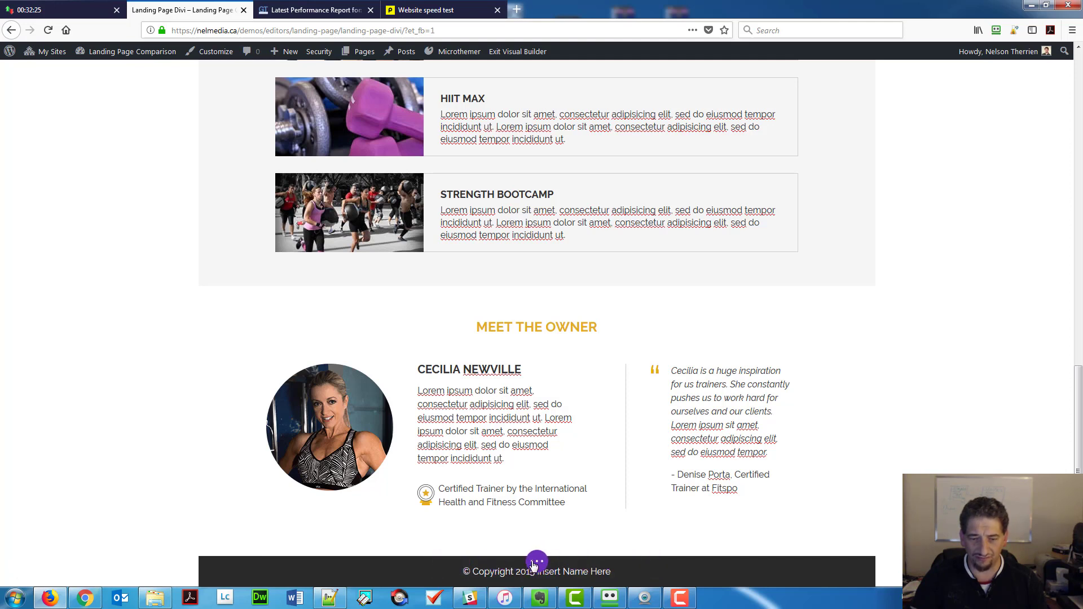
Expand the builder's page options and examine the landing page's structure in wireframe view and its zoomed-out layout.
left_click(531, 564)
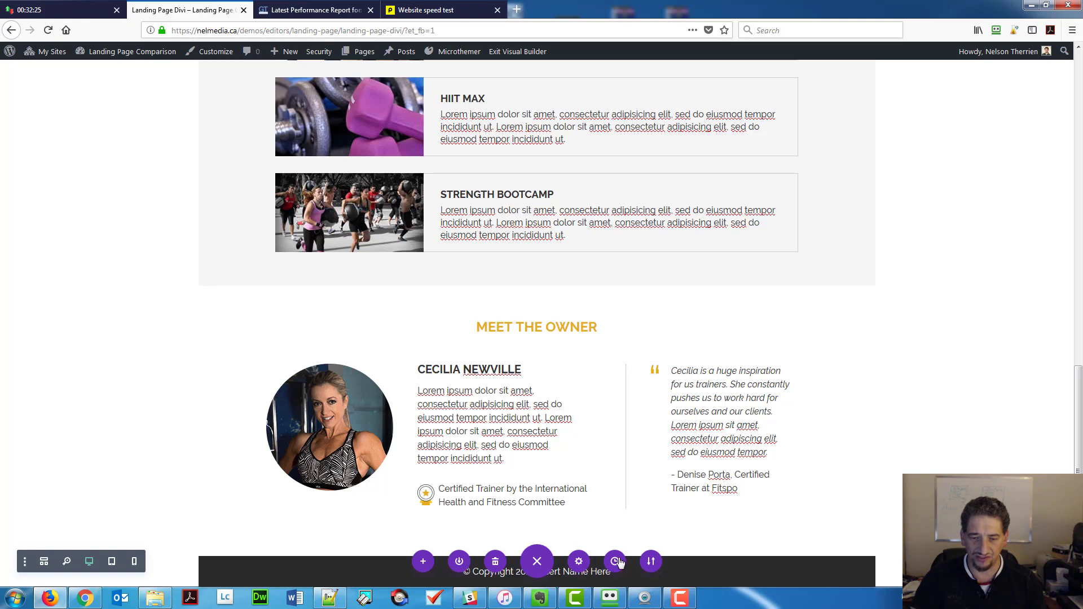
left_click(44, 562)
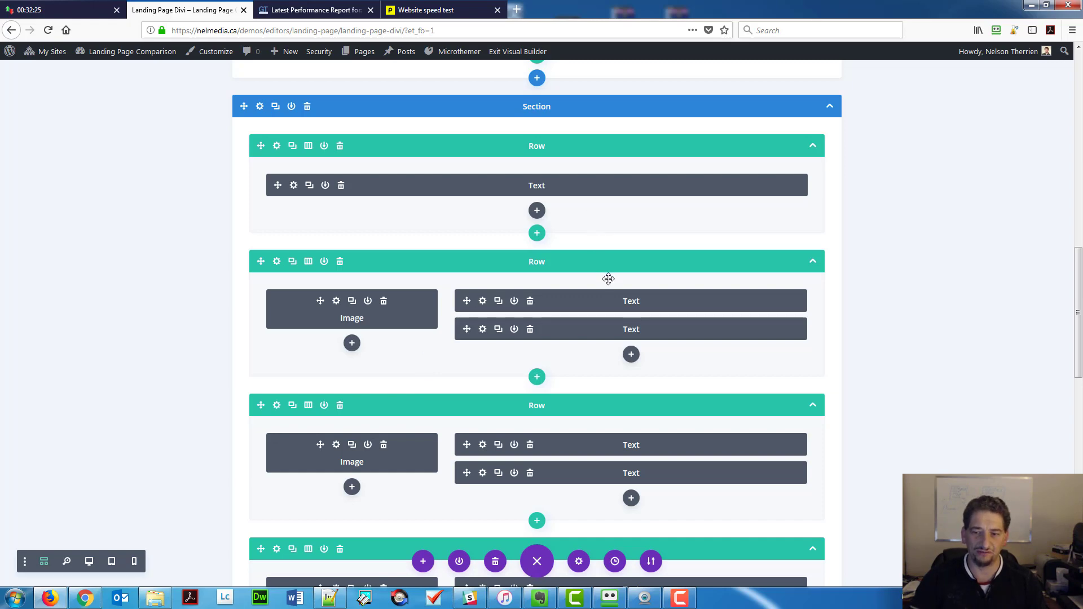
scroll(608, 282, "up", 4)
scroll(607, 284, "down", 5)
scroll(475, 334, "up", 5)
scroll(32, 529, "up", 1)
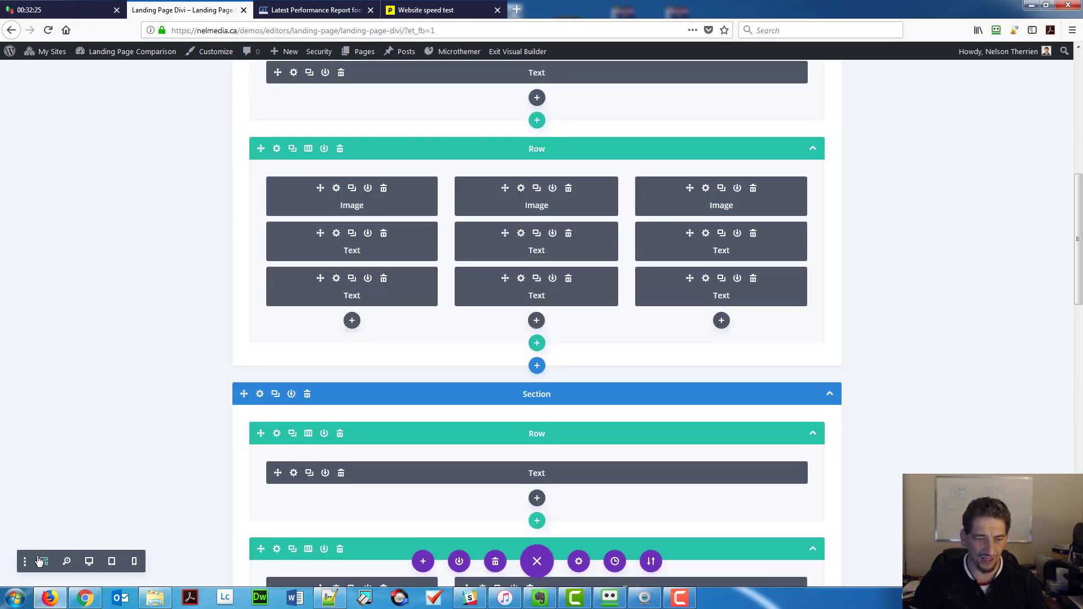
left_click(67, 563)
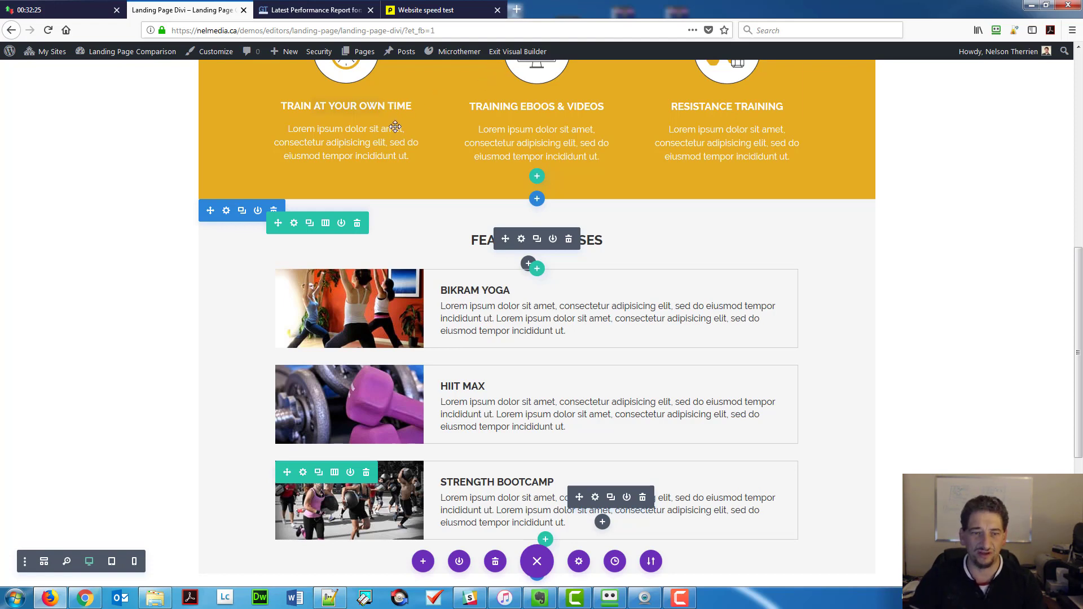
Open the Landing Page Divi edit screen in a new browser tab and visit the published page through its permalink.
mouse_move(366, 54)
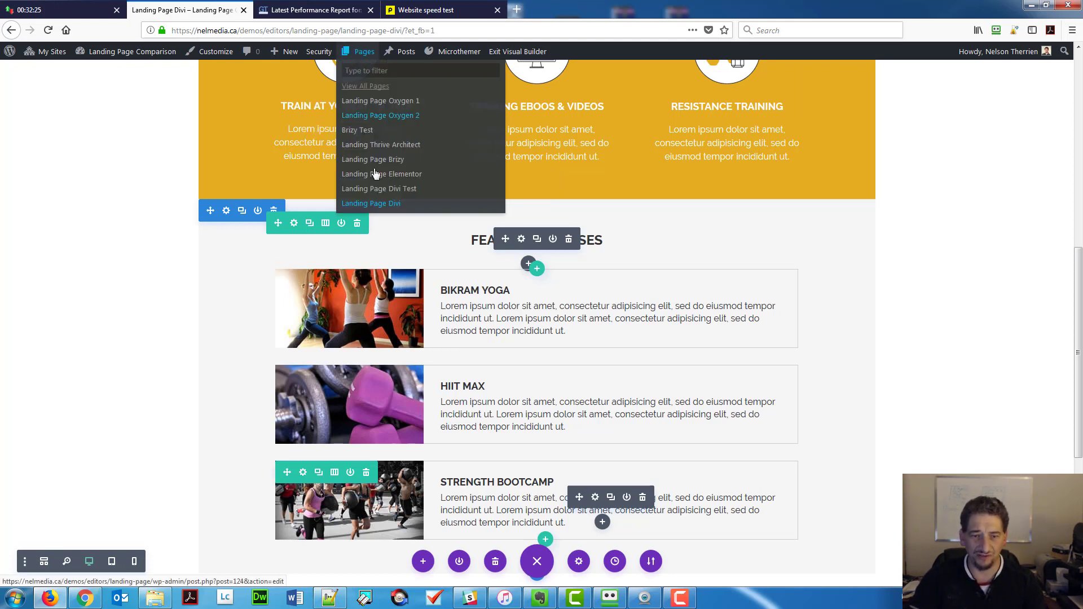
right_click(389, 206)
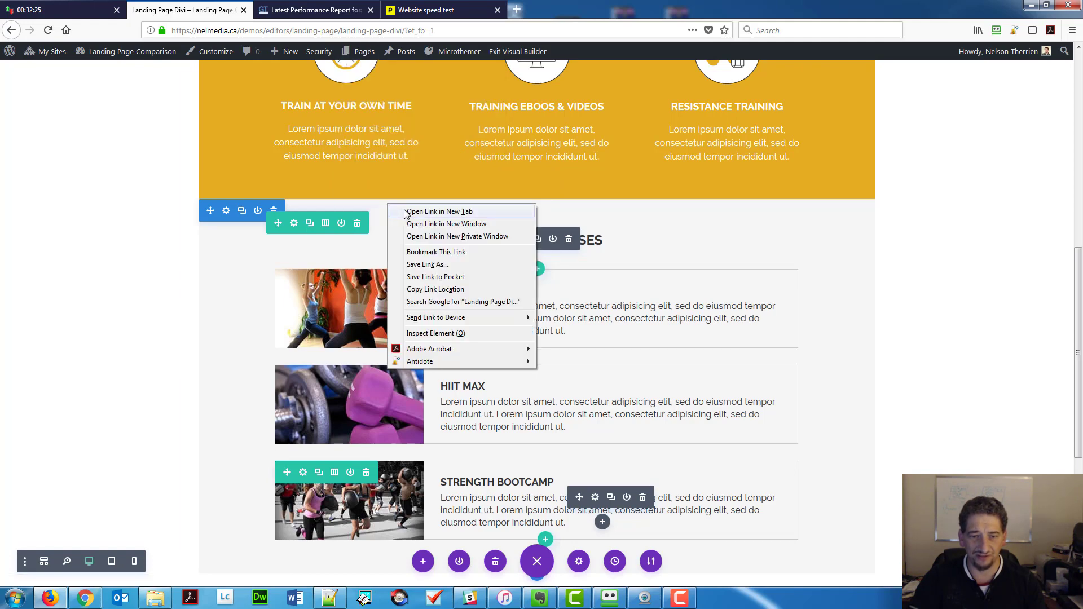
left_click(405, 212)
left_click(301, 7)
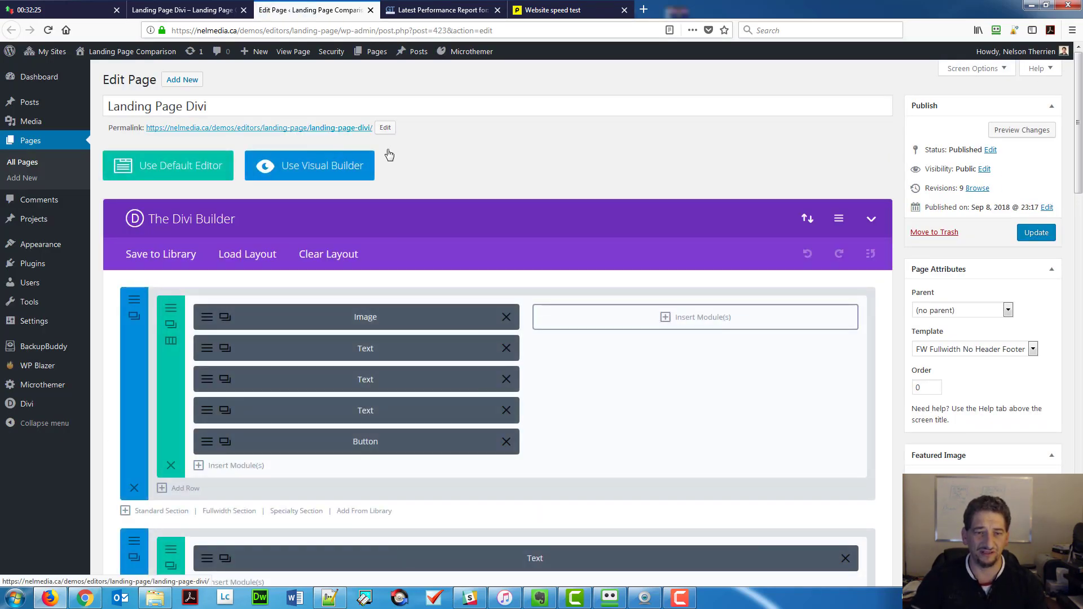
left_click(351, 135)
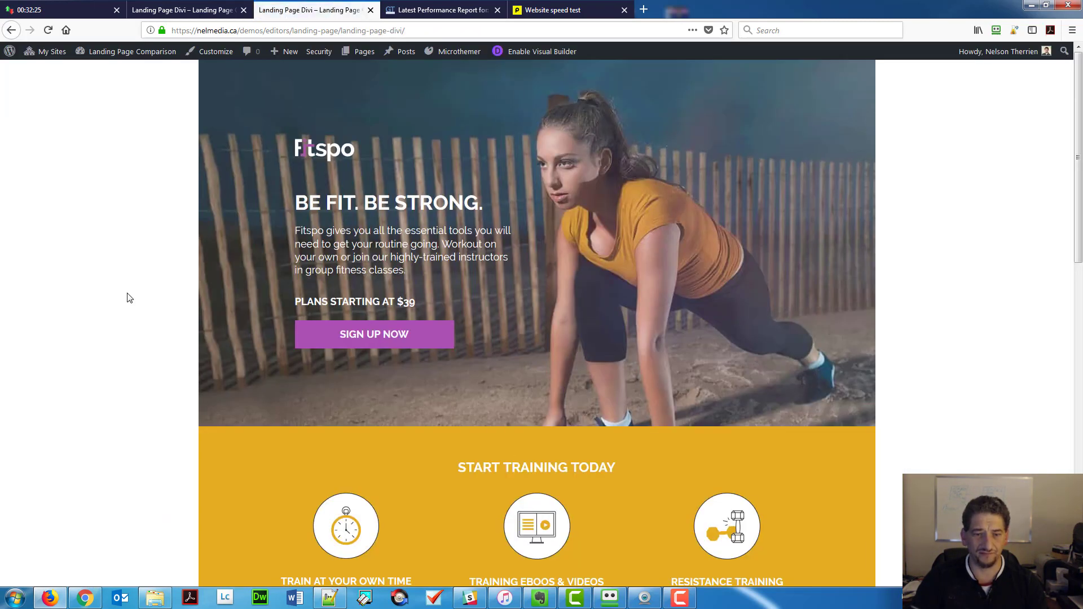
Look through the published landing page from the hero section to the copyright footer, reviewing the training, classes and owner sections.
scroll(176, 345, "down", 6)
scroll(176, 347, "down", 5)
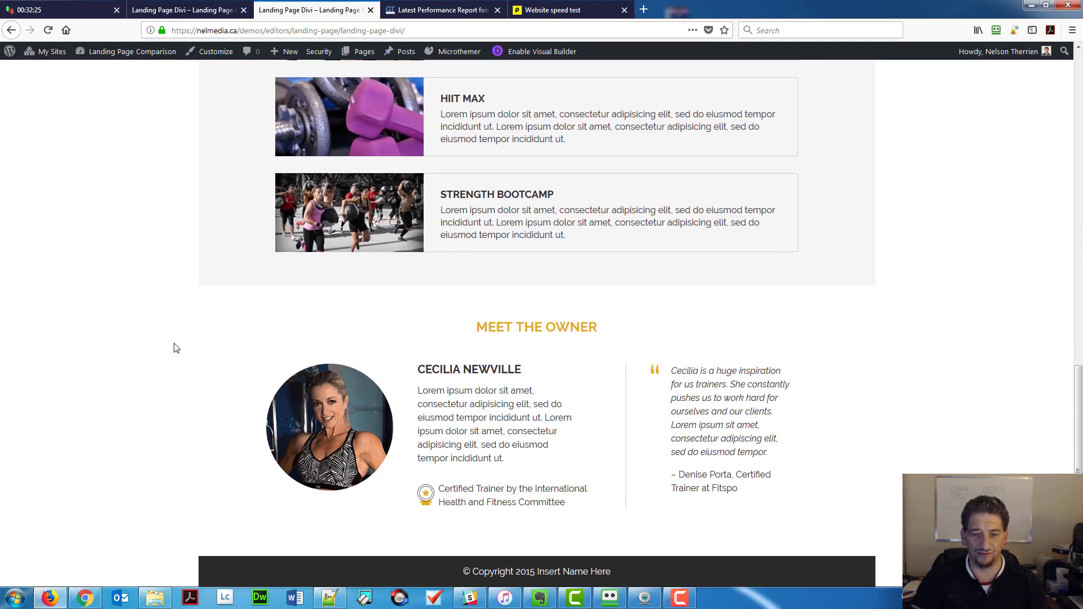
scroll(178, 338, "up", 12)
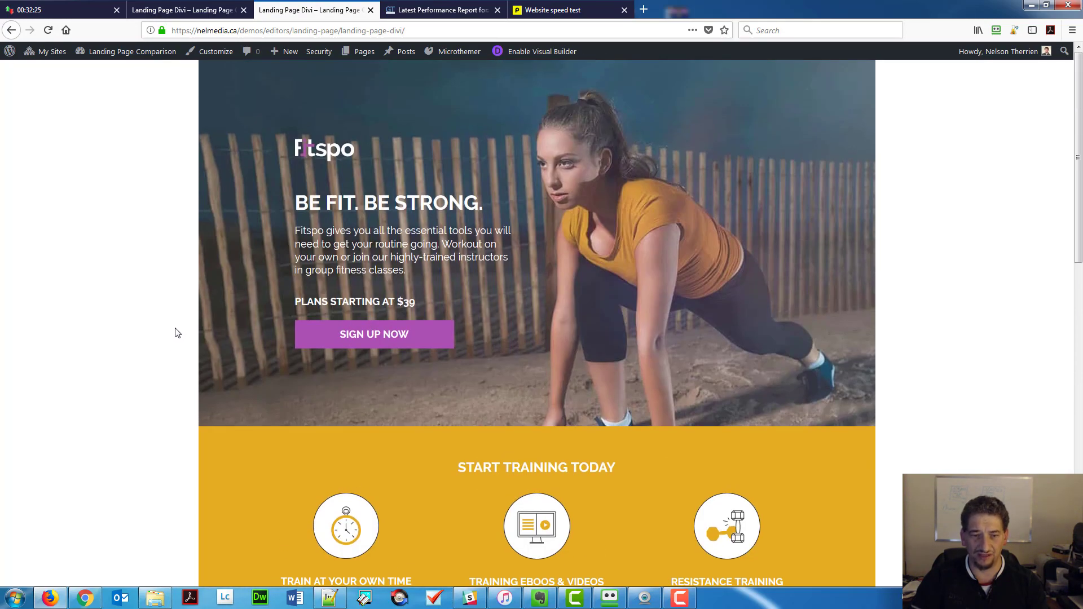
scroll(179, 374, "down", 11)
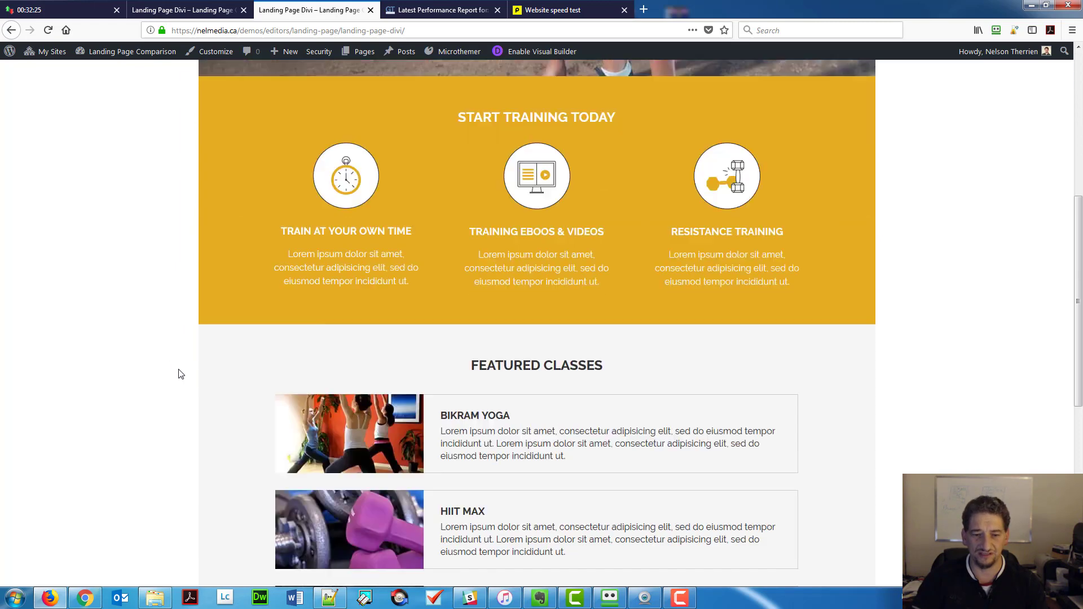
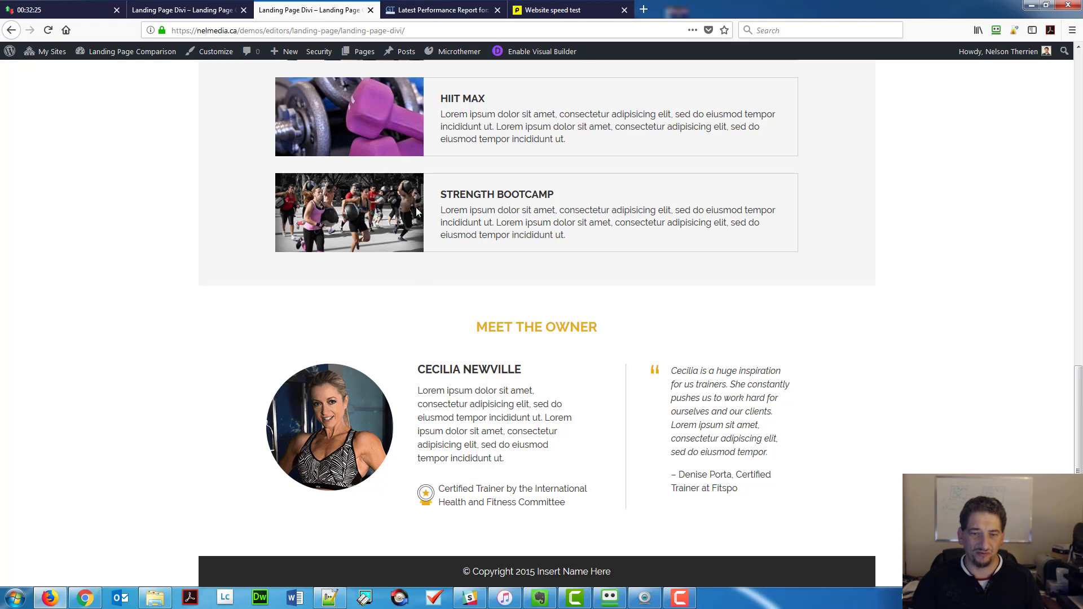
scroll(405, 238, "up", 7)
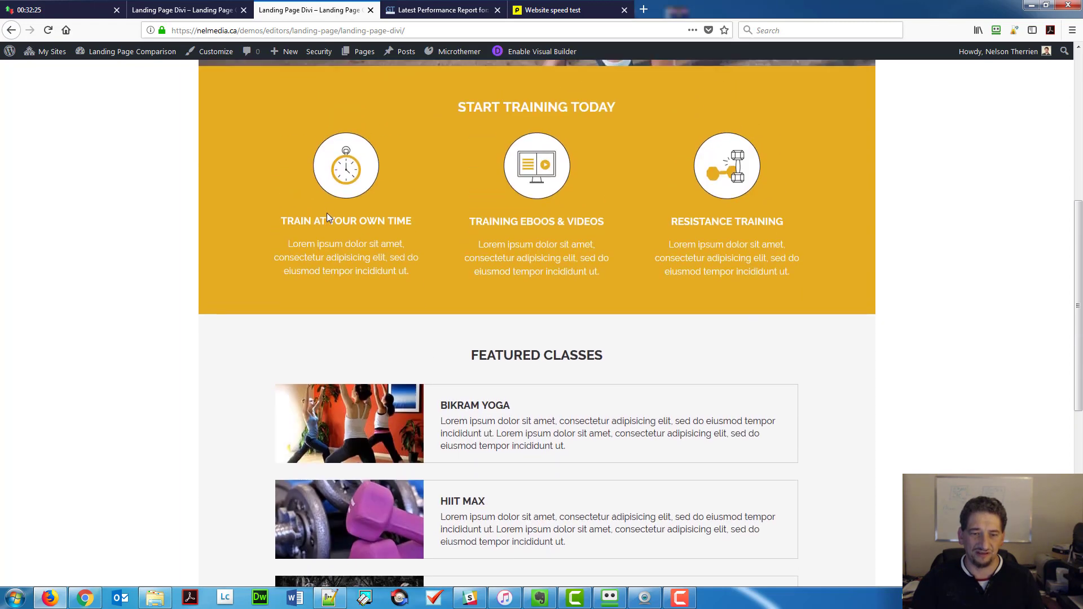
scroll(431, 432, "down", 2)
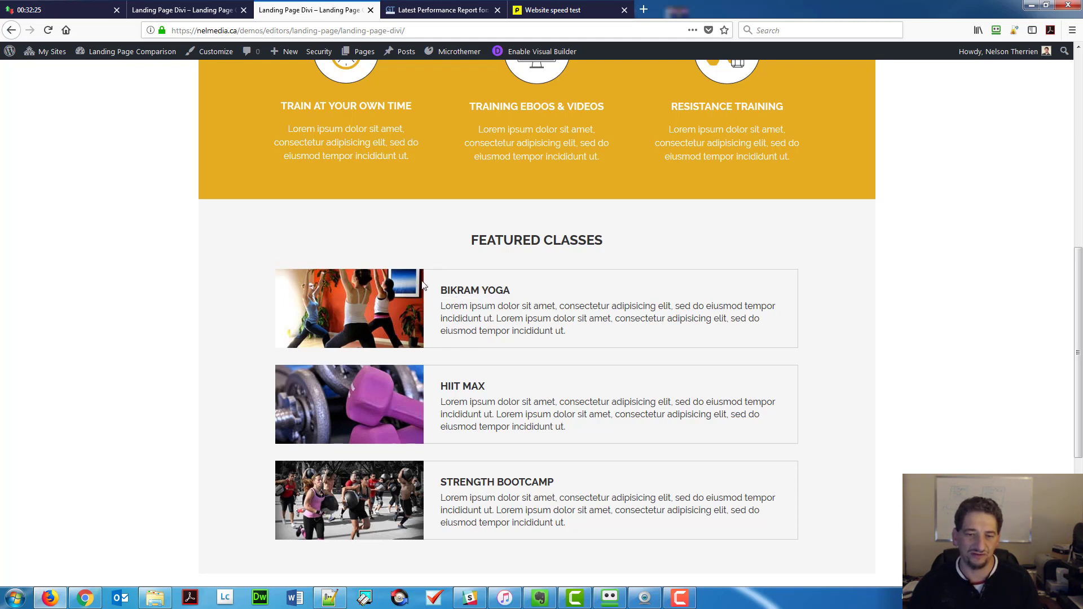
scroll(427, 334, "down", 5)
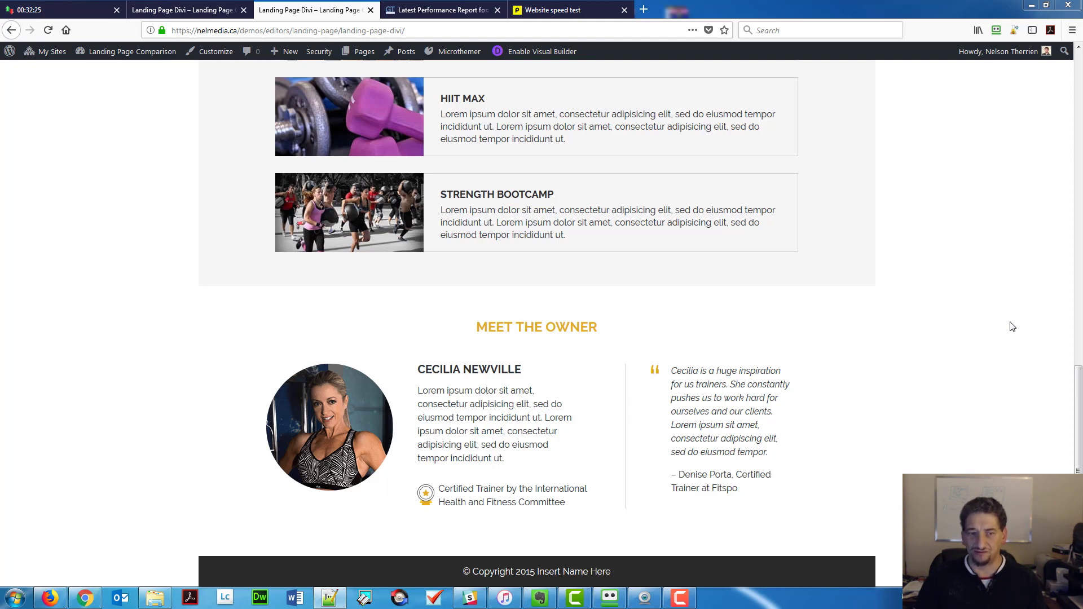
Return to the landing page in the visual builder and insert a Text module below the "Plans starting at $39" text.
left_click(215, 9)
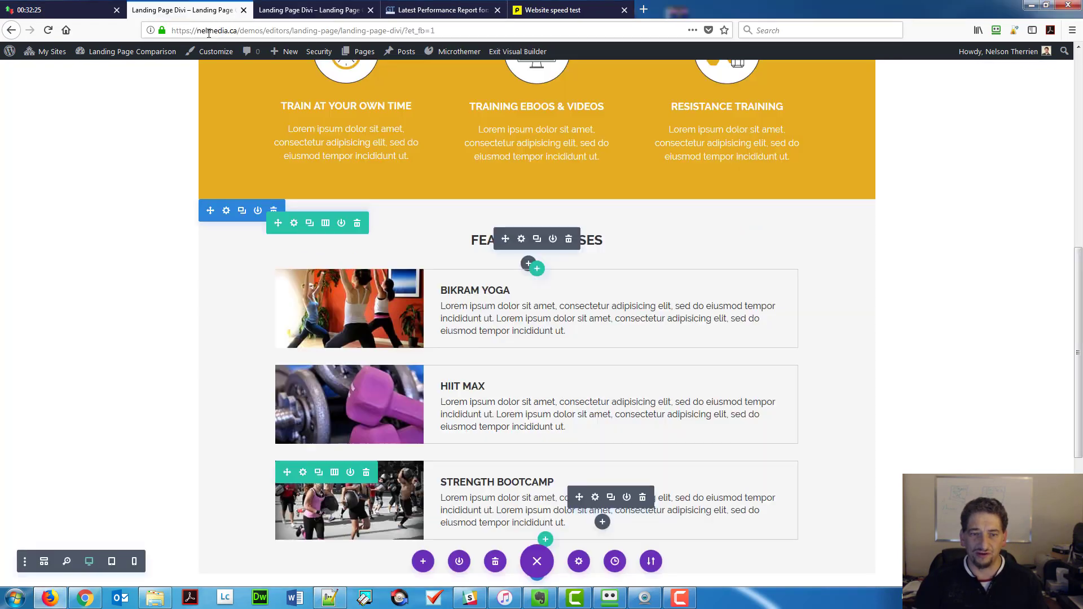
scroll(435, 316, "up", 7)
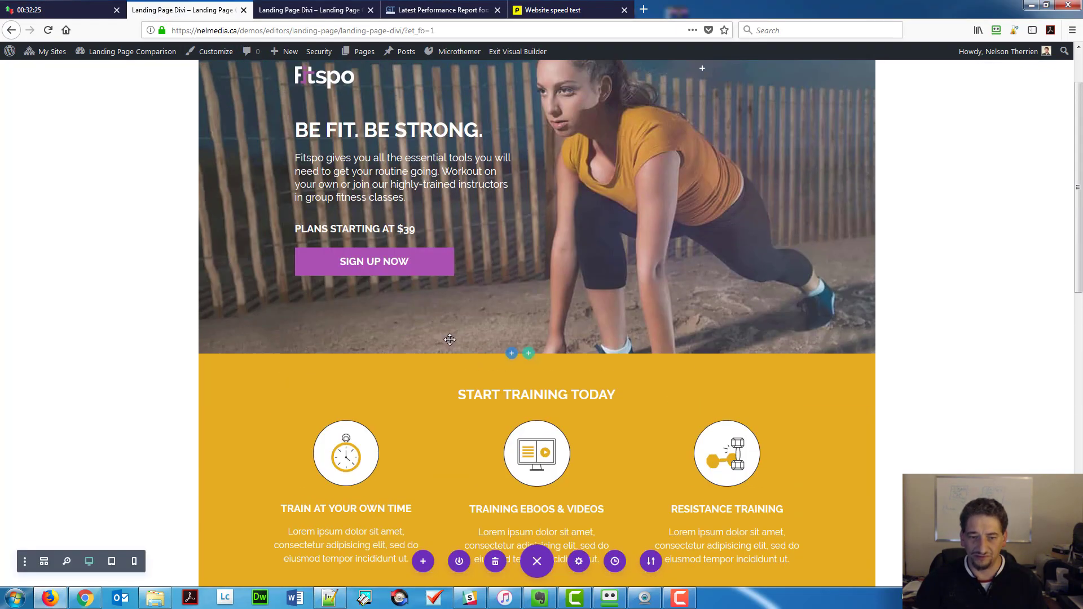
scroll(375, 282, "up", 2)
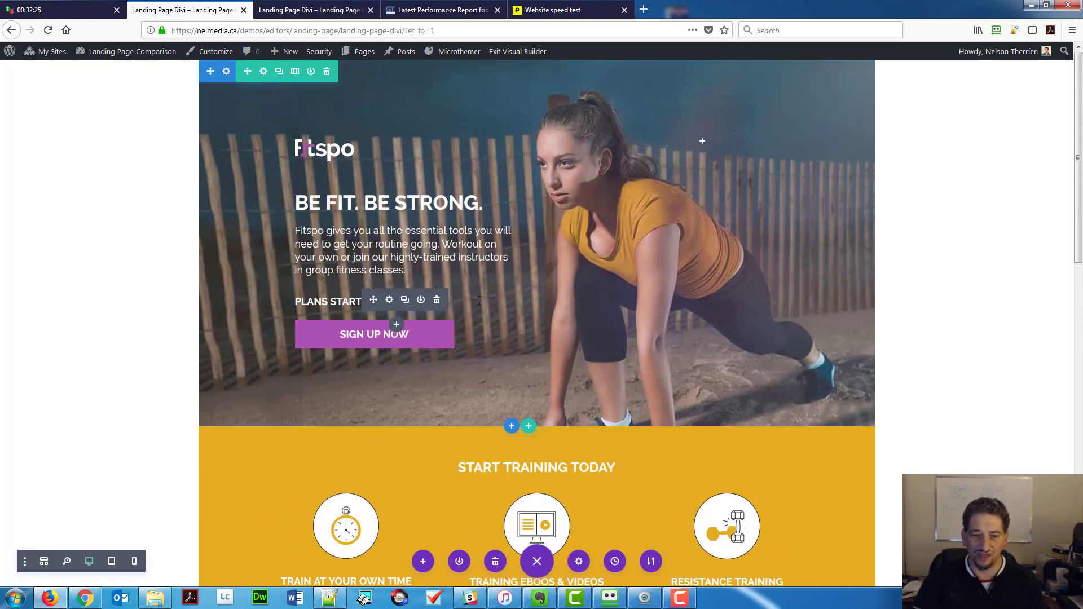
left_click(396, 325)
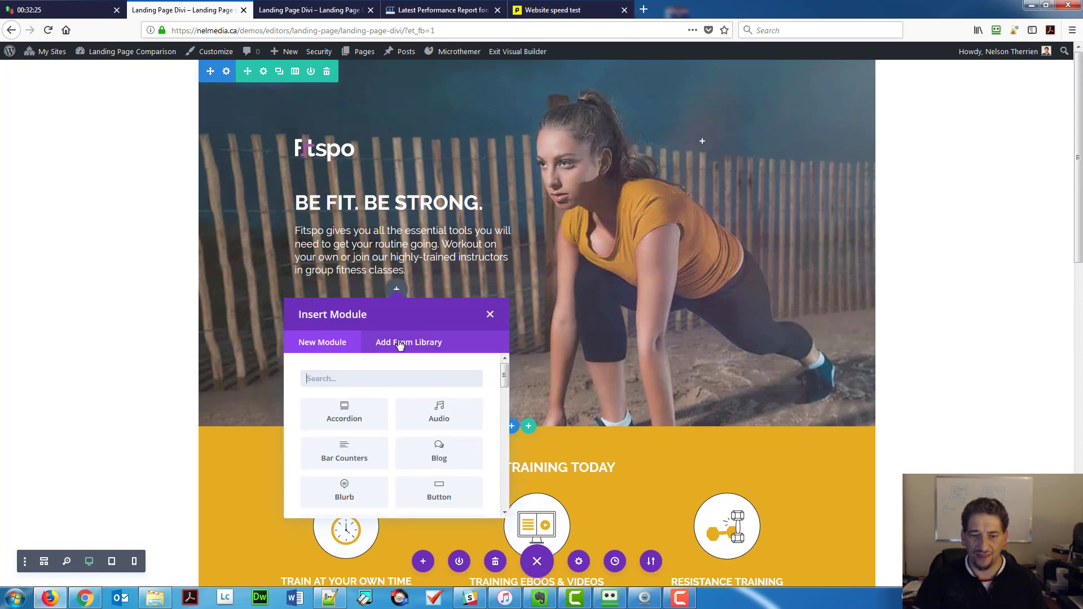
scroll(415, 403, "down", 2)
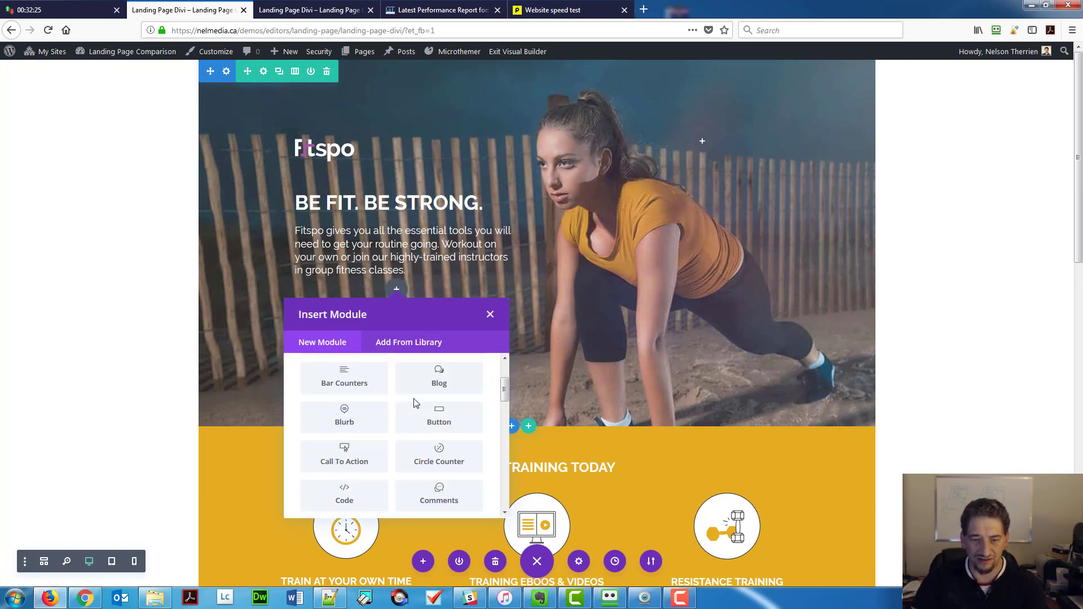
scroll(414, 403, "down", 15)
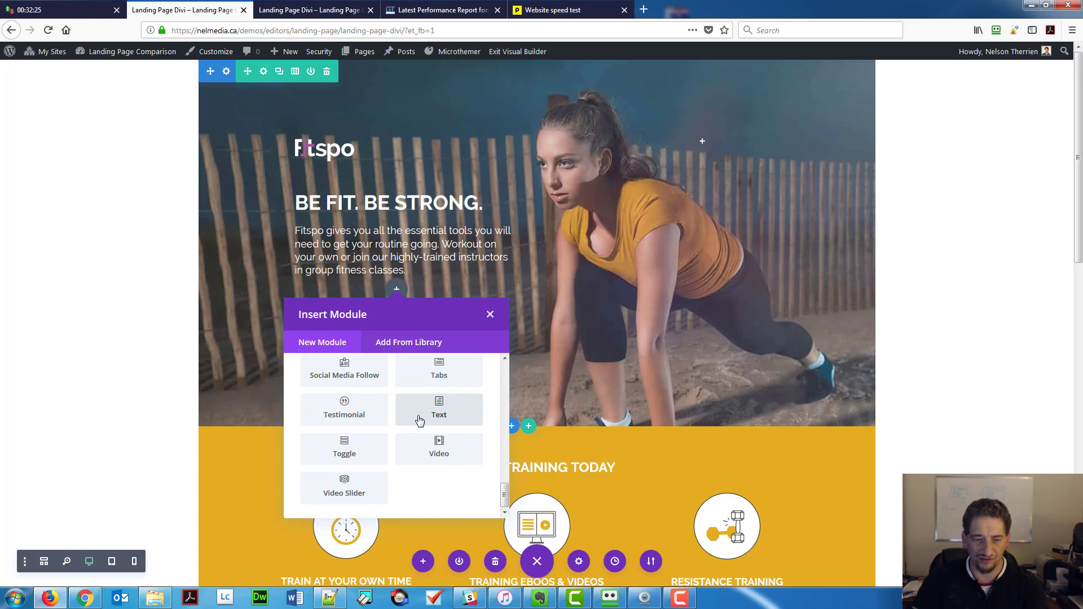
left_click(420, 420)
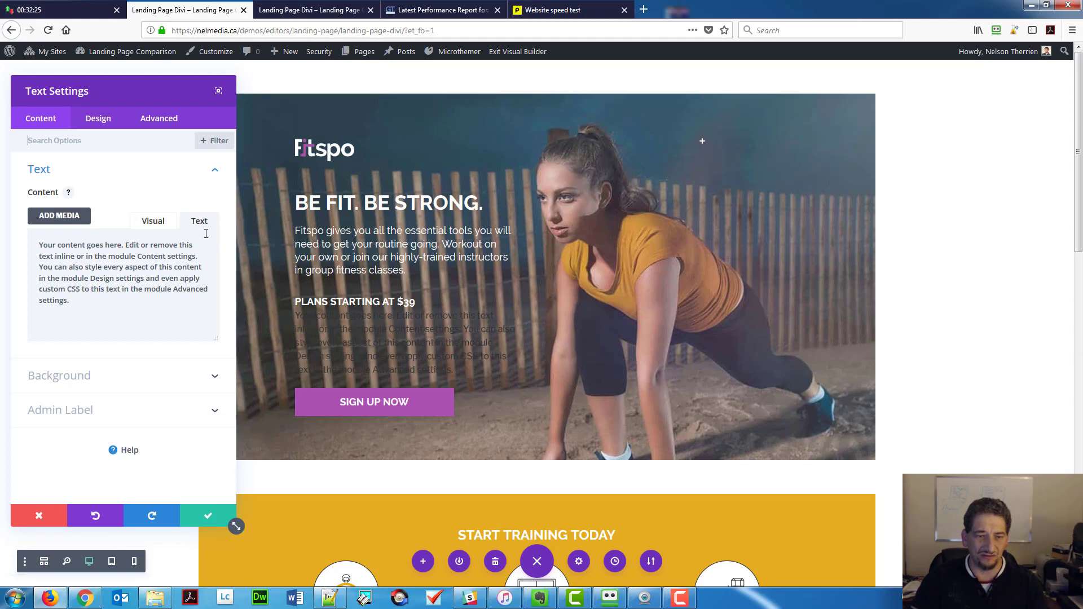
Examine the paragraph and heading formats in the new text module's visual editor and its Heading Text design settings.
left_click(160, 222)
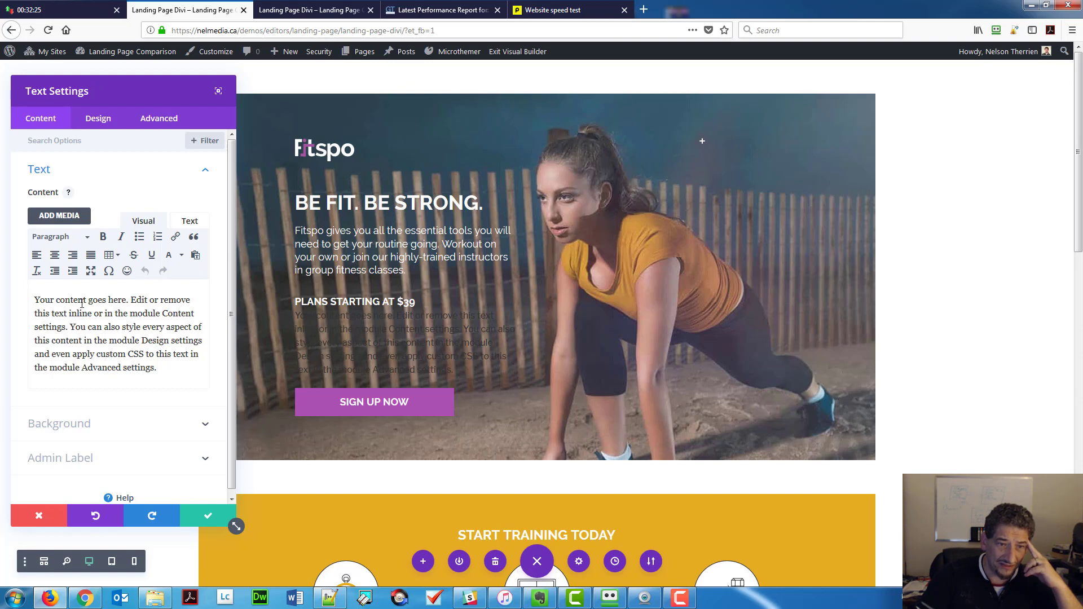
left_click(76, 237)
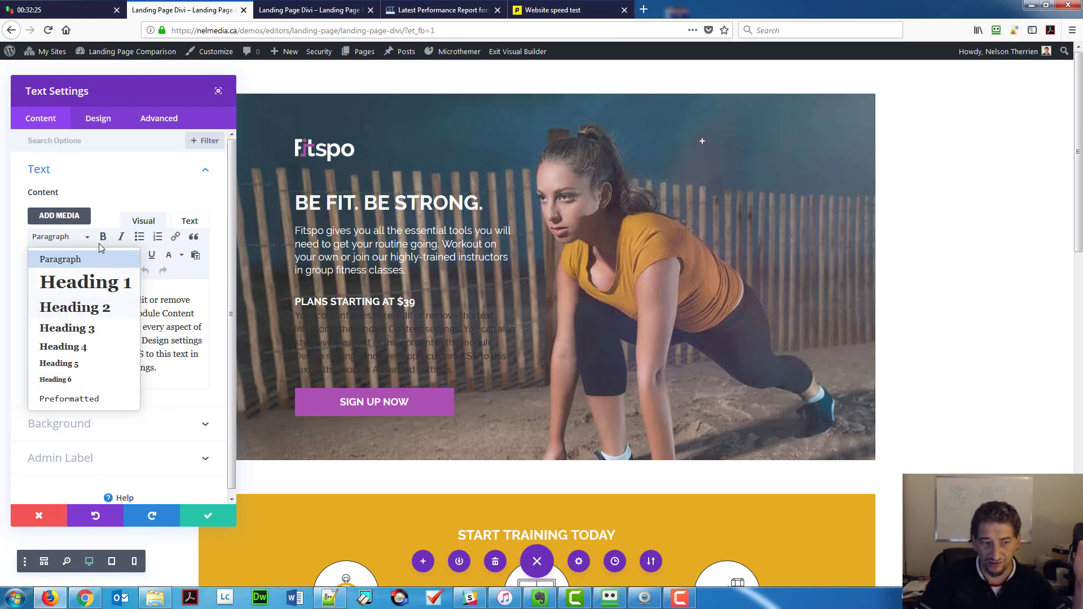
left_click(105, 192)
left_click(99, 127)
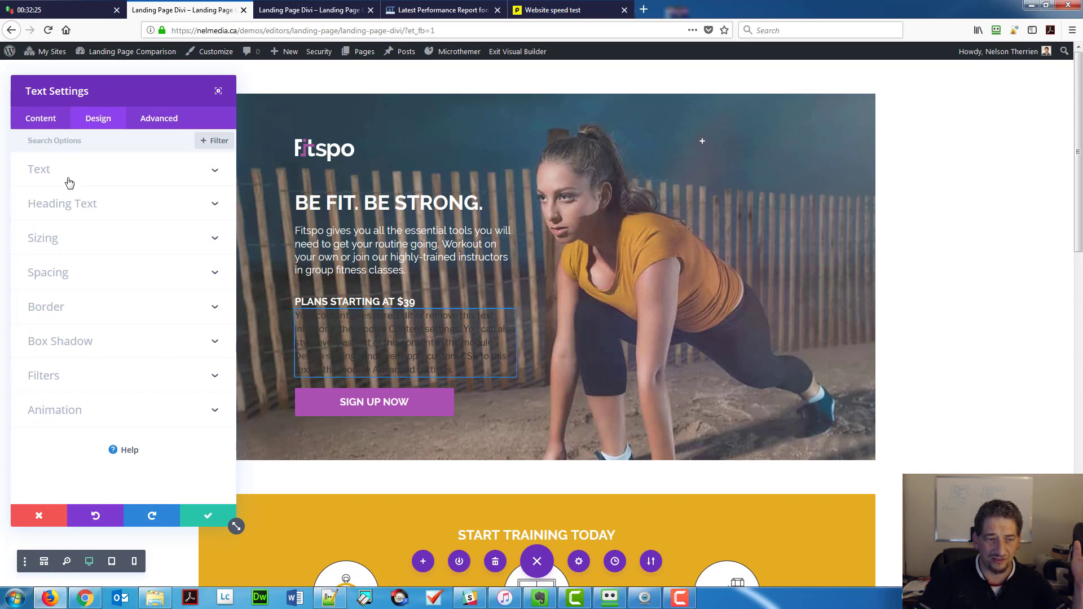
left_click(69, 211)
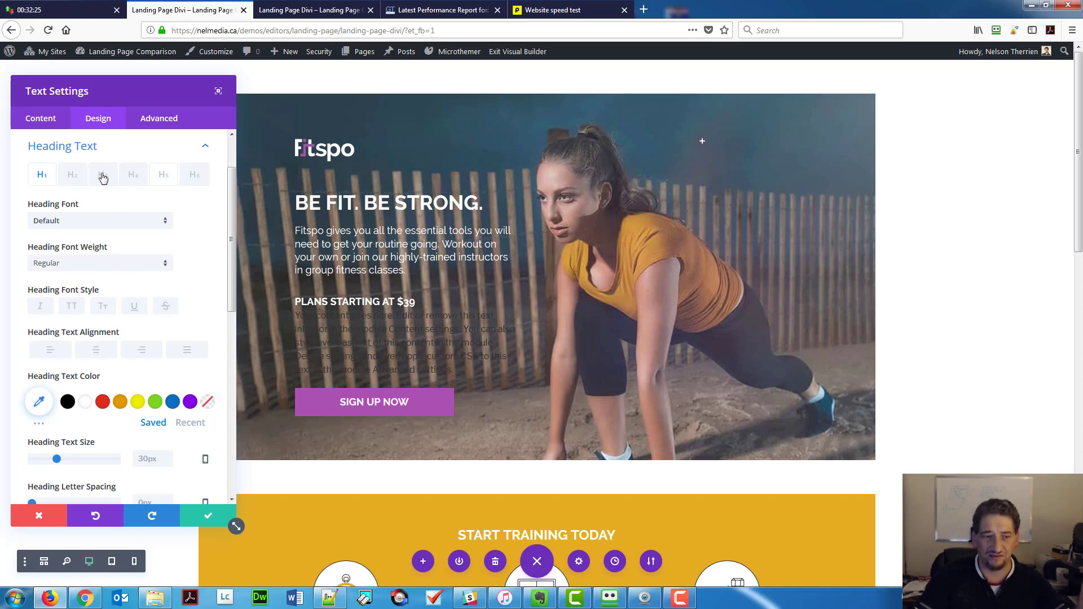
Compare the text module's content editor with its design settings for Heading 1 and Heading 2.
left_click(49, 123)
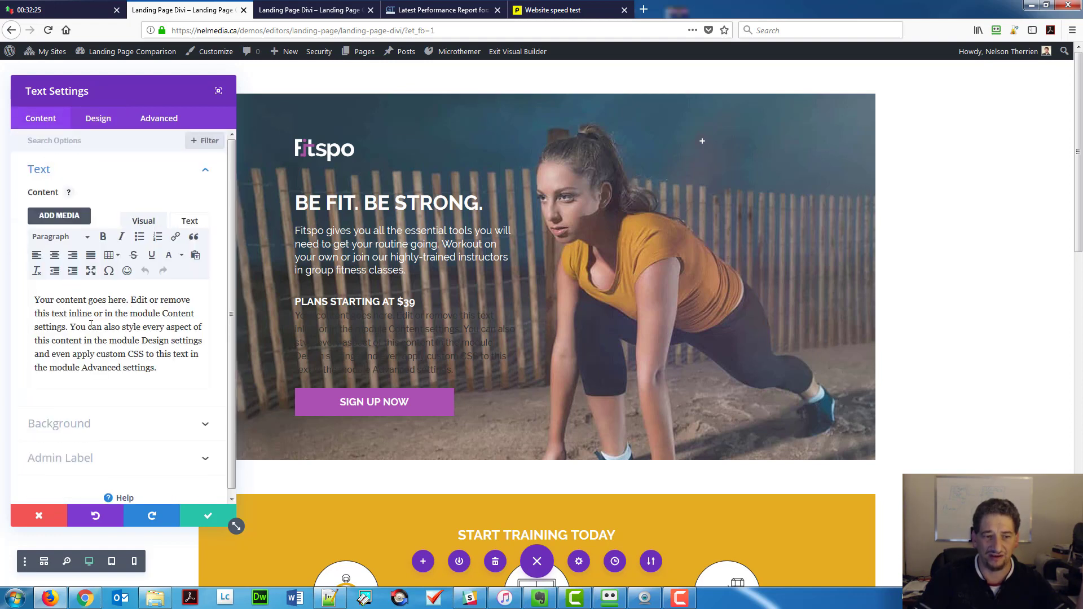
left_click(93, 119)
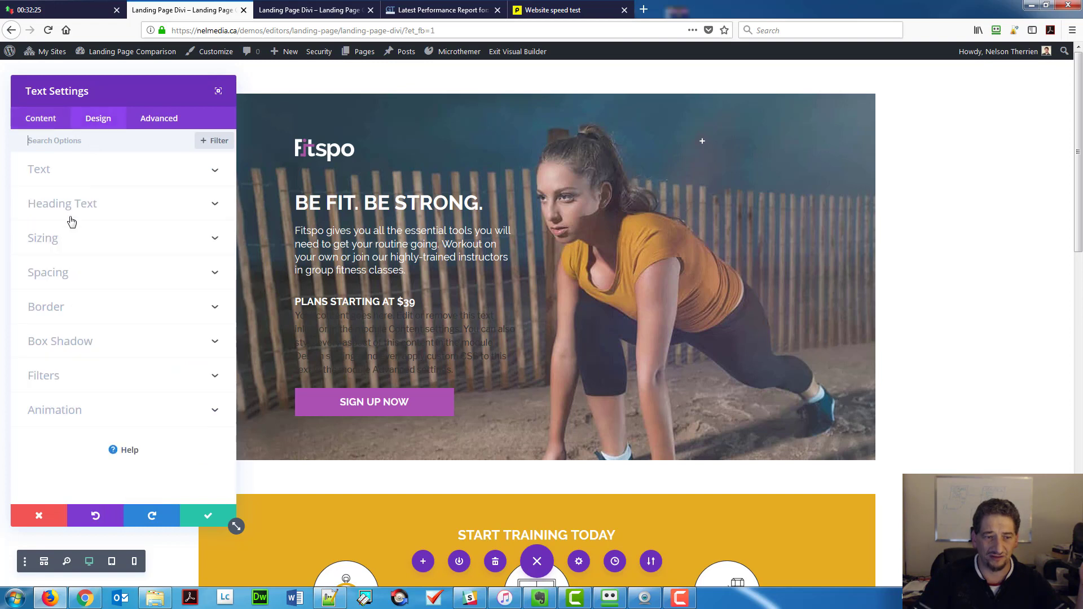
left_click(65, 212)
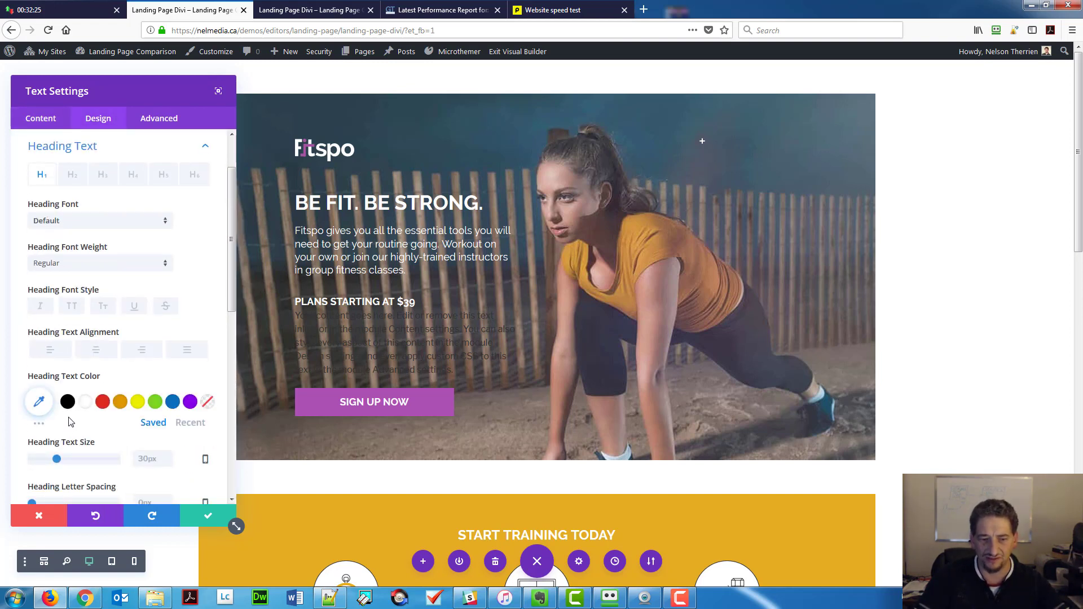
left_click(69, 184)
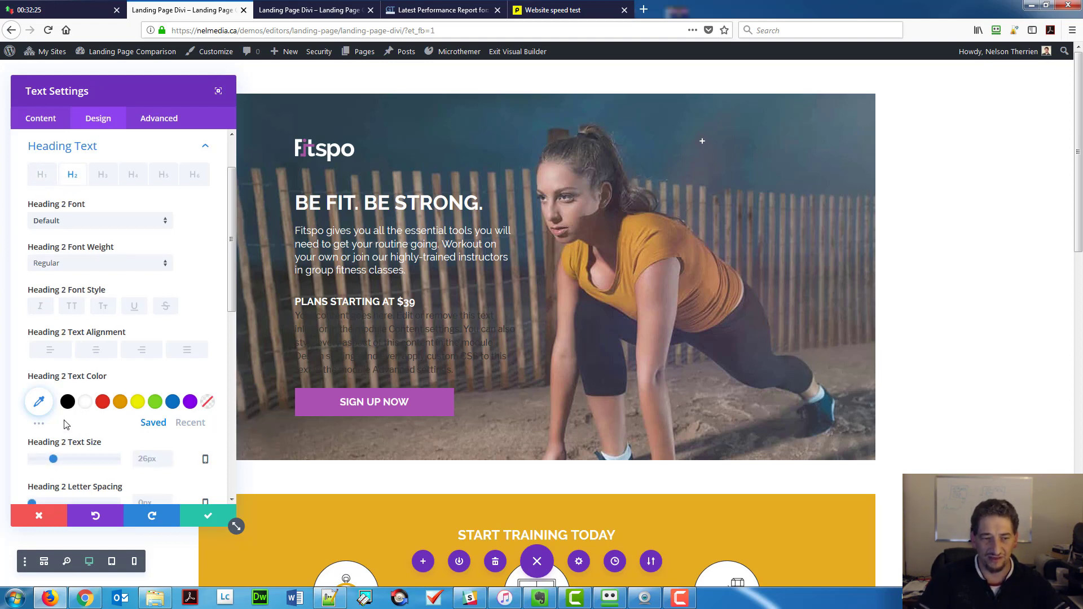
Revisit the text module's content and examine the Heading 3 font, color, size, spacing and shadow settings.
left_click(38, 121)
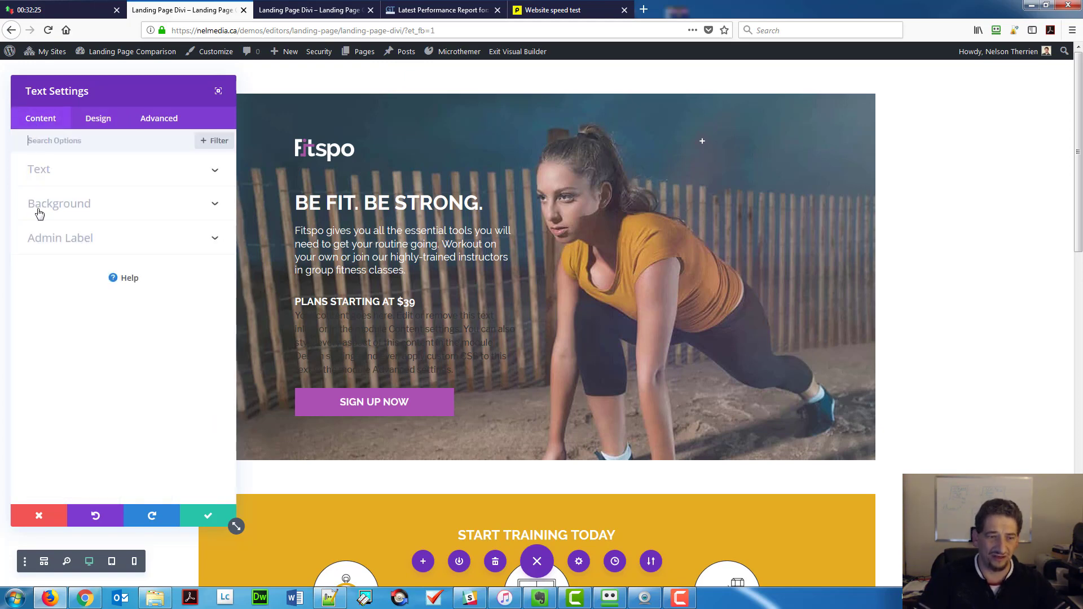
left_click(40, 171)
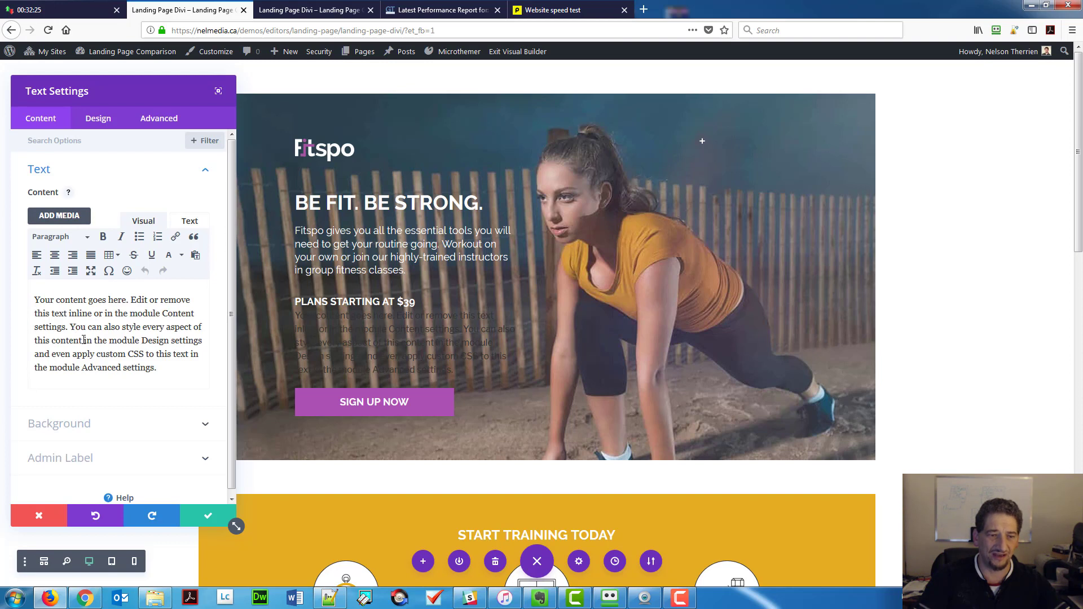
left_click(99, 119)
left_click(61, 203)
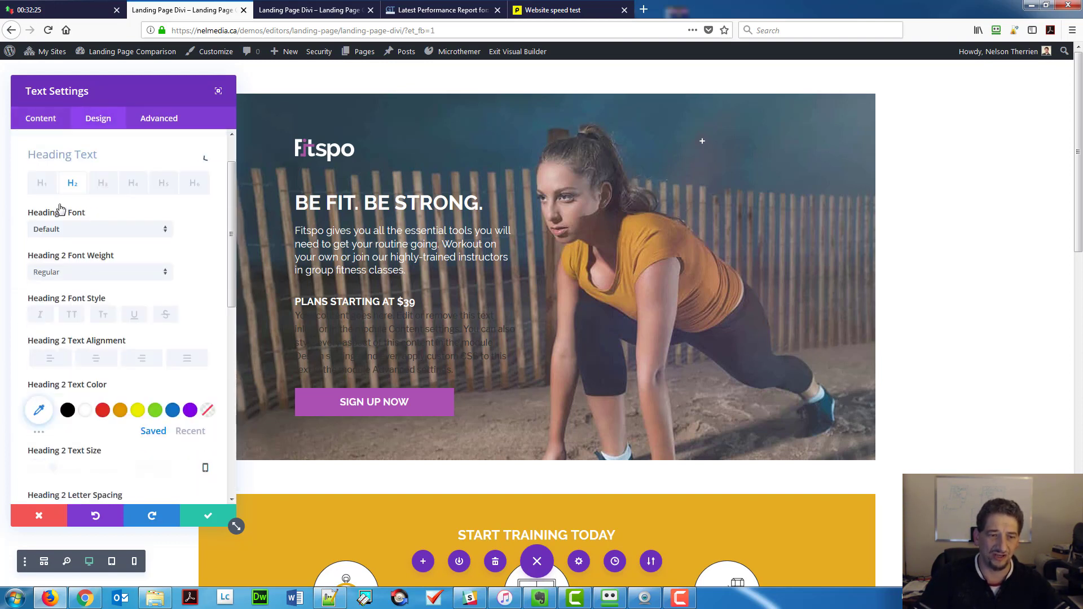
left_click(103, 176)
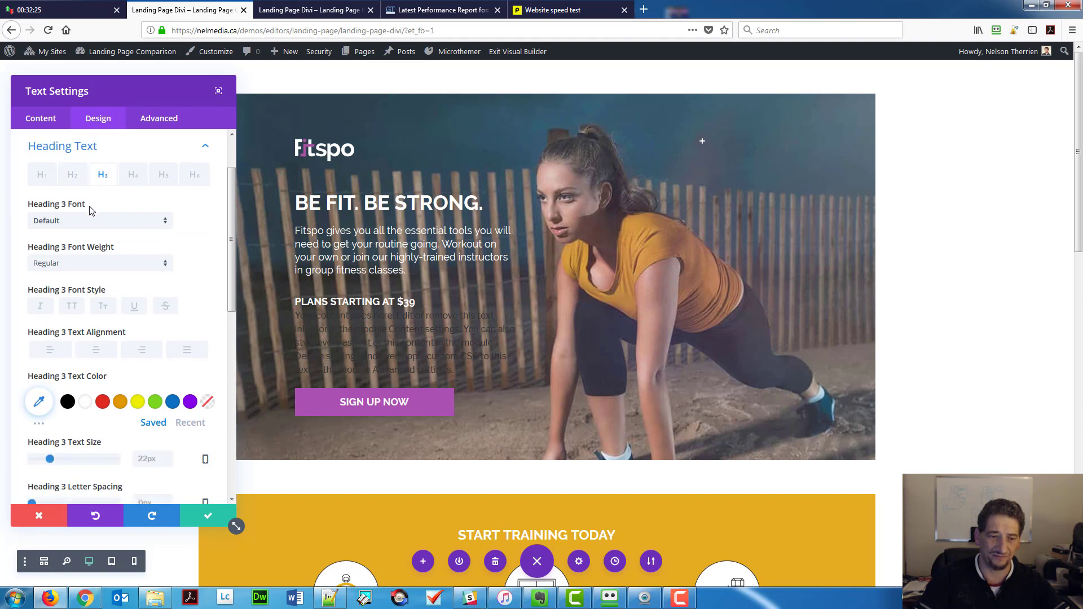
scroll(125, 291, "down", 3)
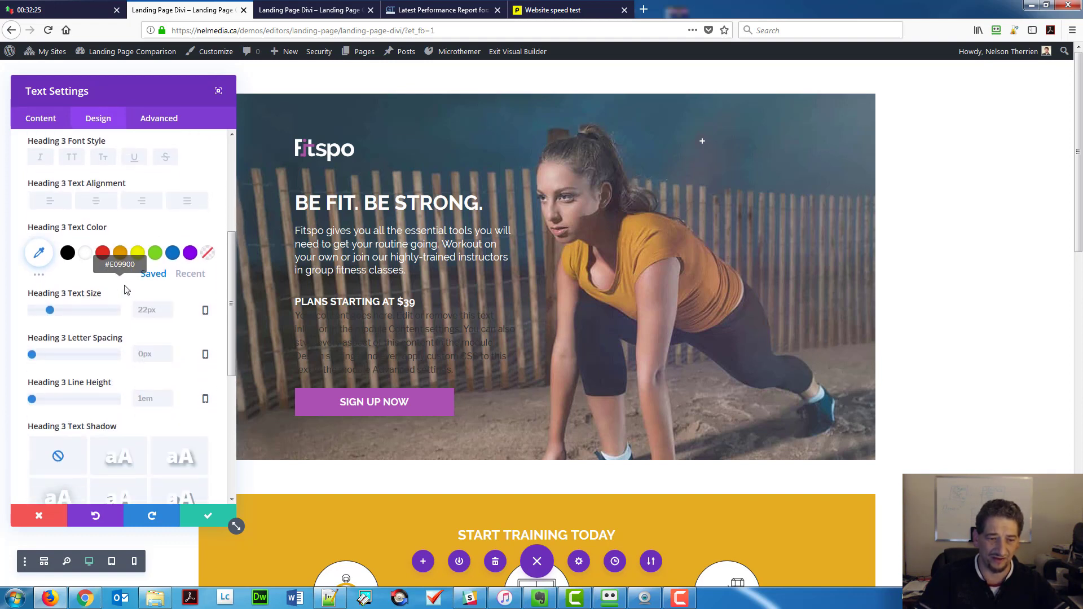
Compare the text module's Heading 3 and Heading 2 design settings with the formatting options in its content editor.
scroll(126, 293, "down", 5)
scroll(127, 293, "up", 8)
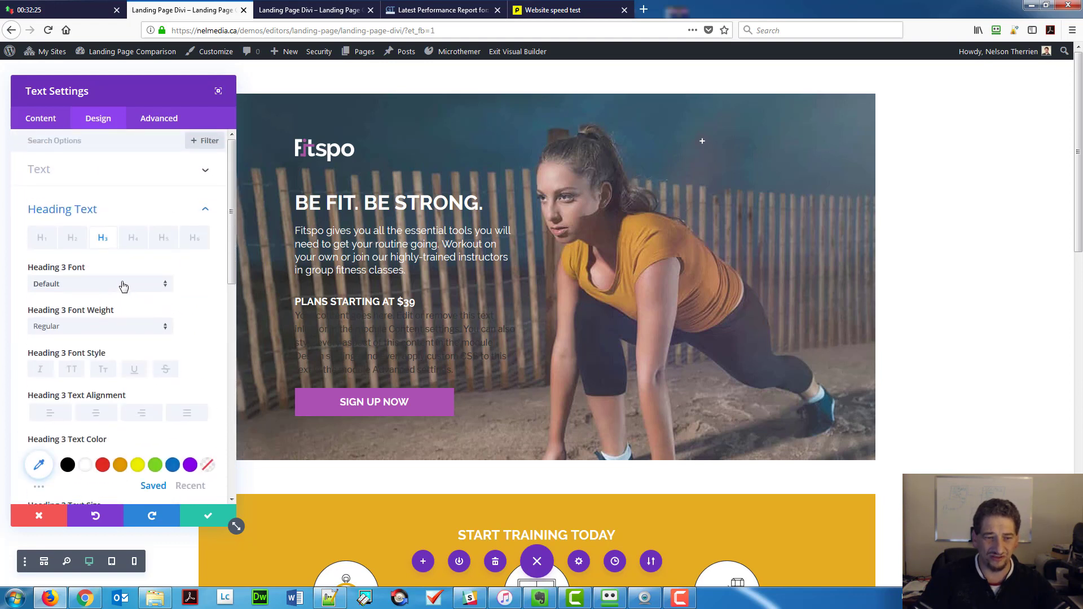
left_click(83, 238)
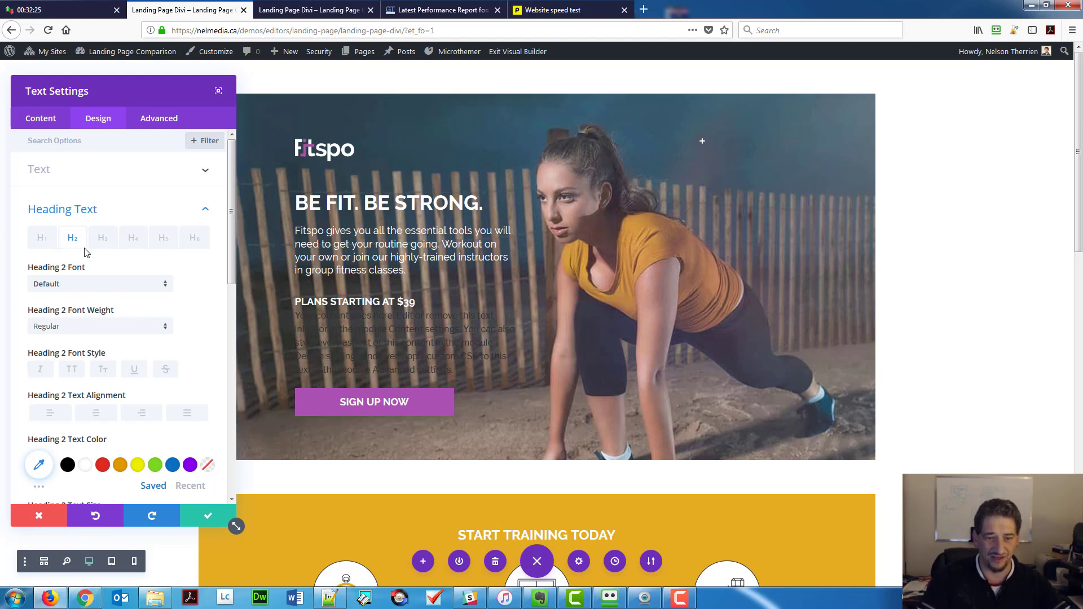
left_click(48, 127)
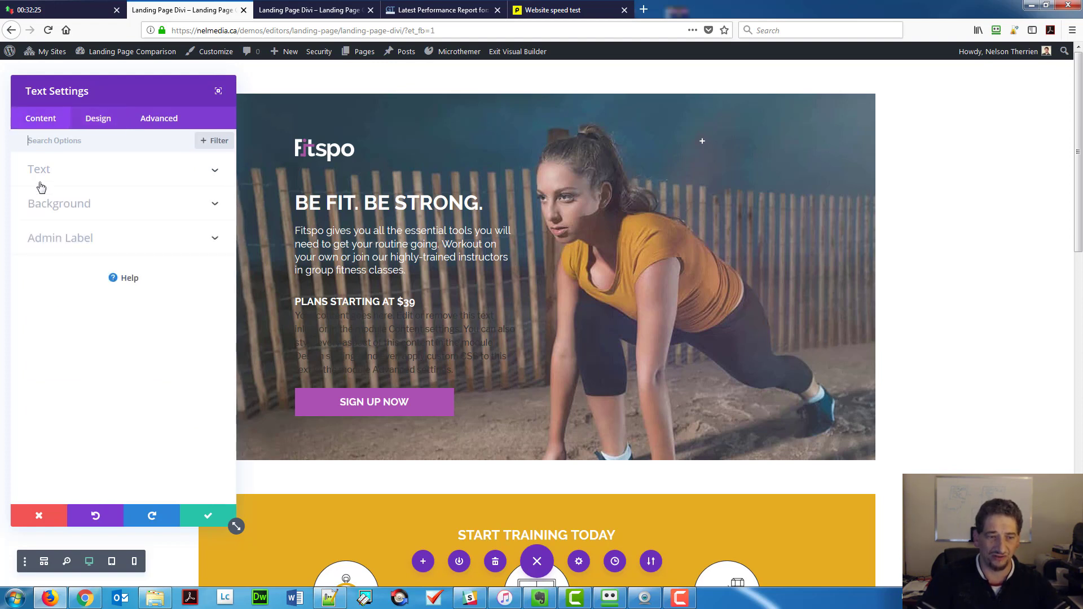
left_click(35, 173)
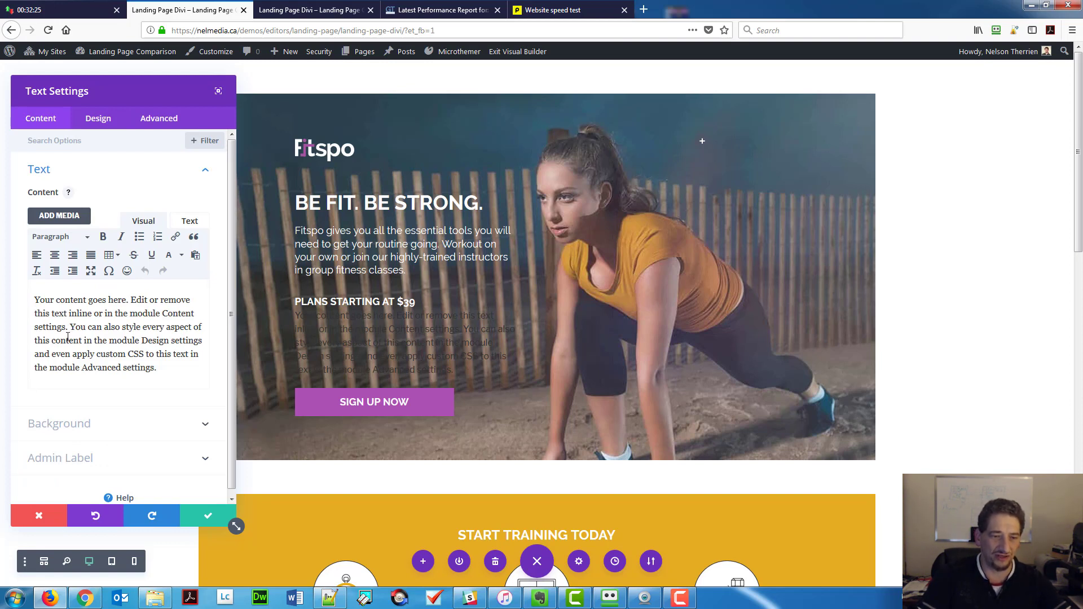
left_click(92, 125)
left_click(63, 205)
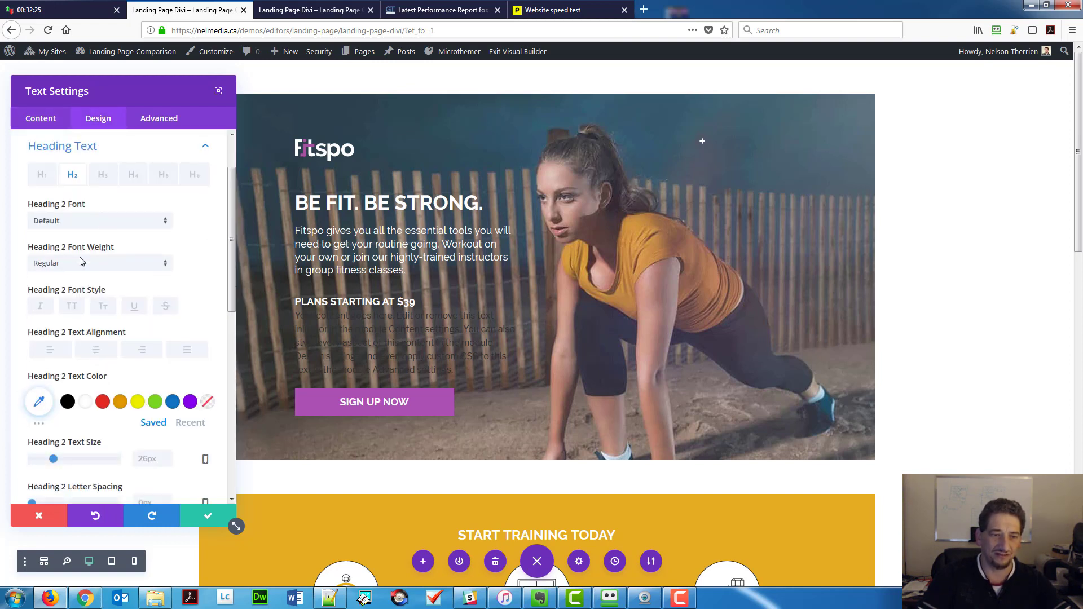
left_click(58, 128)
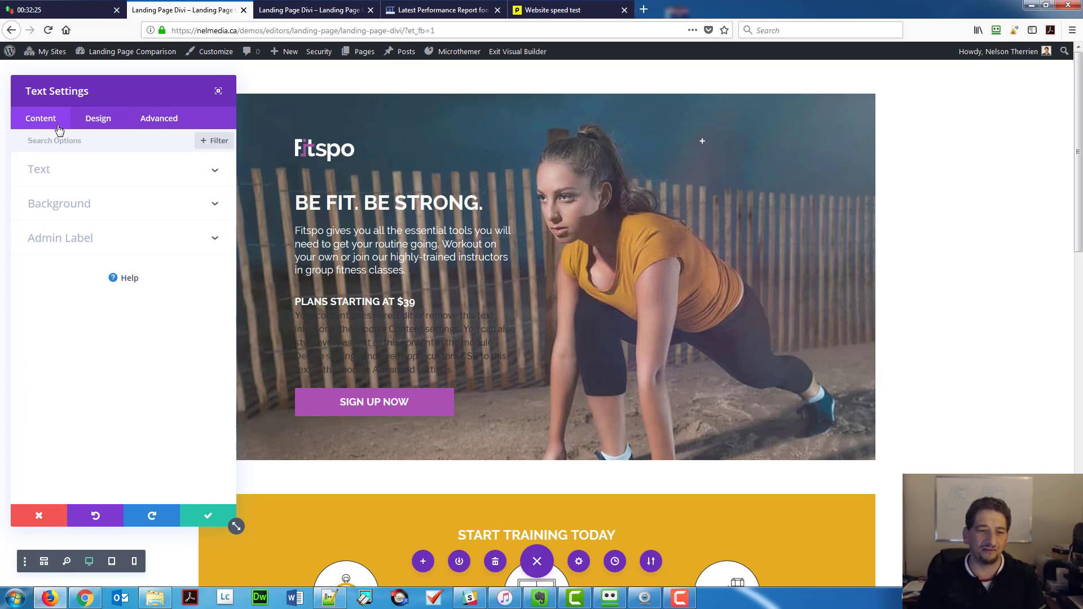
left_click(99, 120)
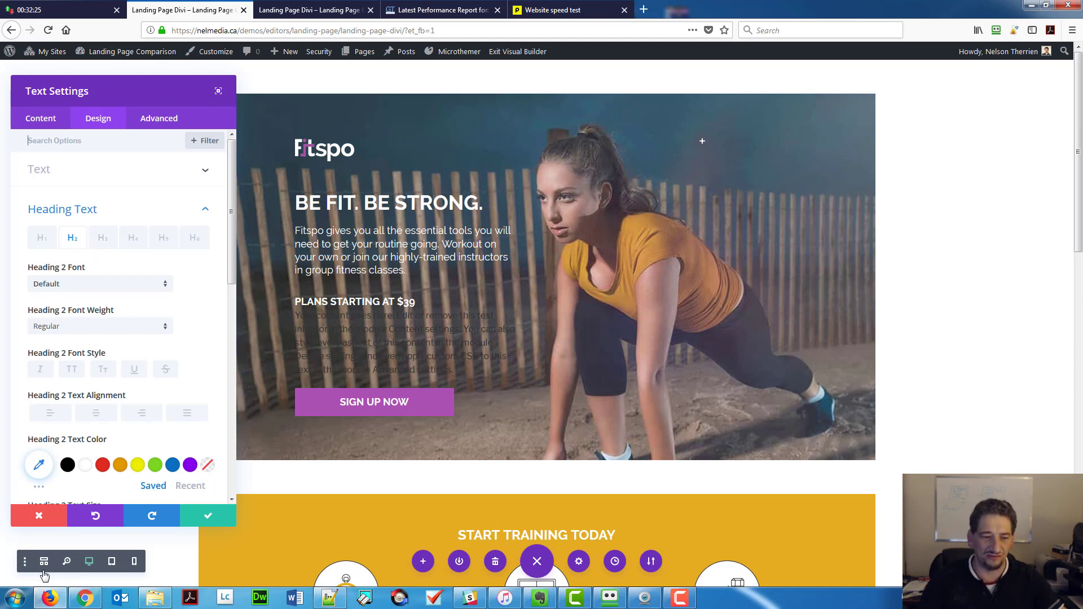
Close the text module's settings without saving and delete the placeholder text module above the "Sign Up Now" button.
left_click(36, 517)
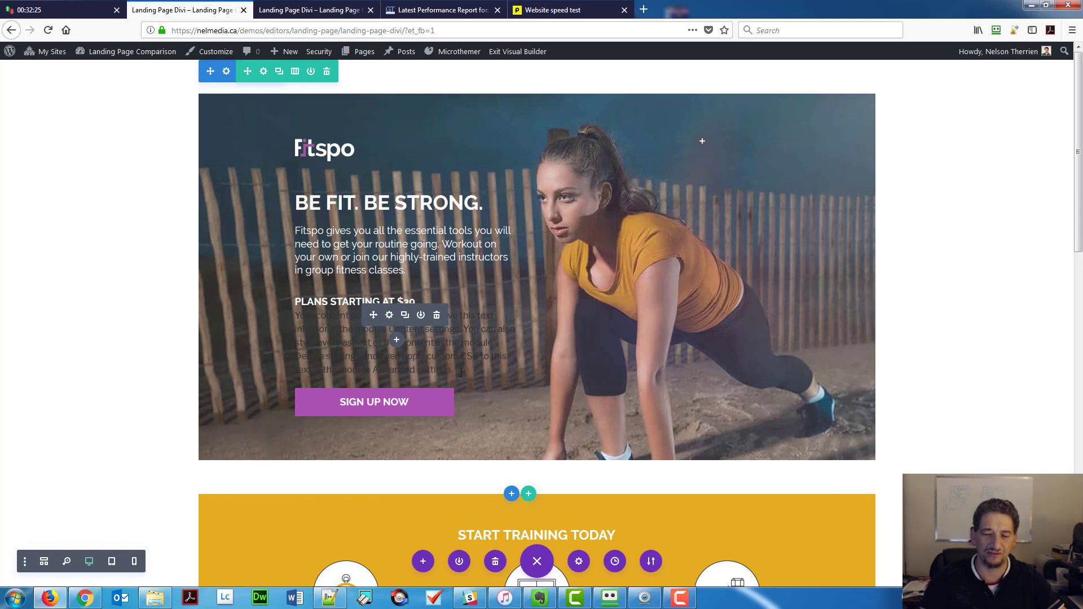
scroll(383, 366, "down", 2)
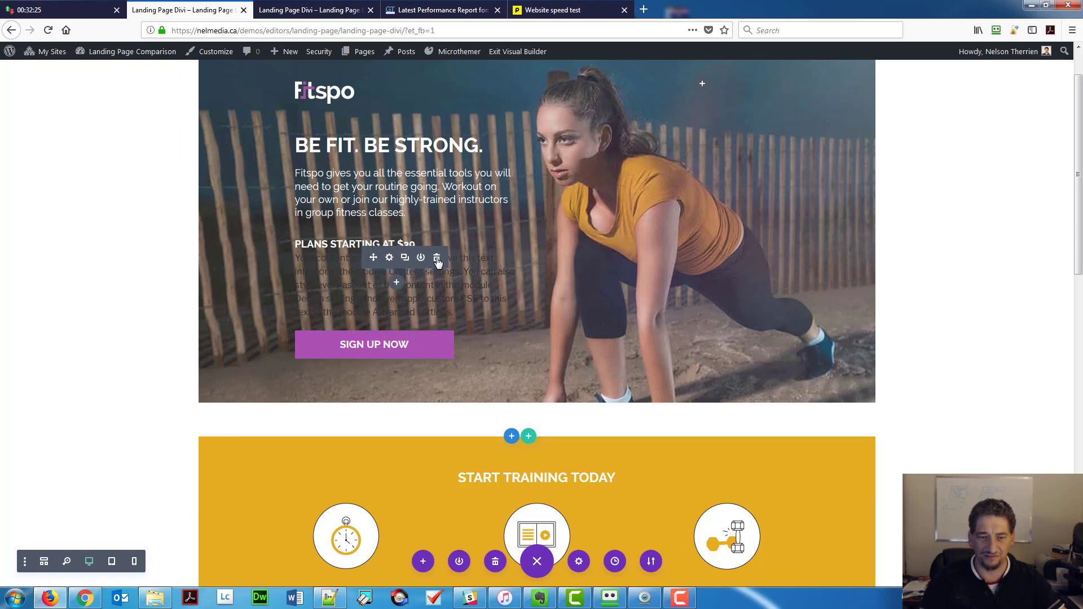
left_click(436, 258)
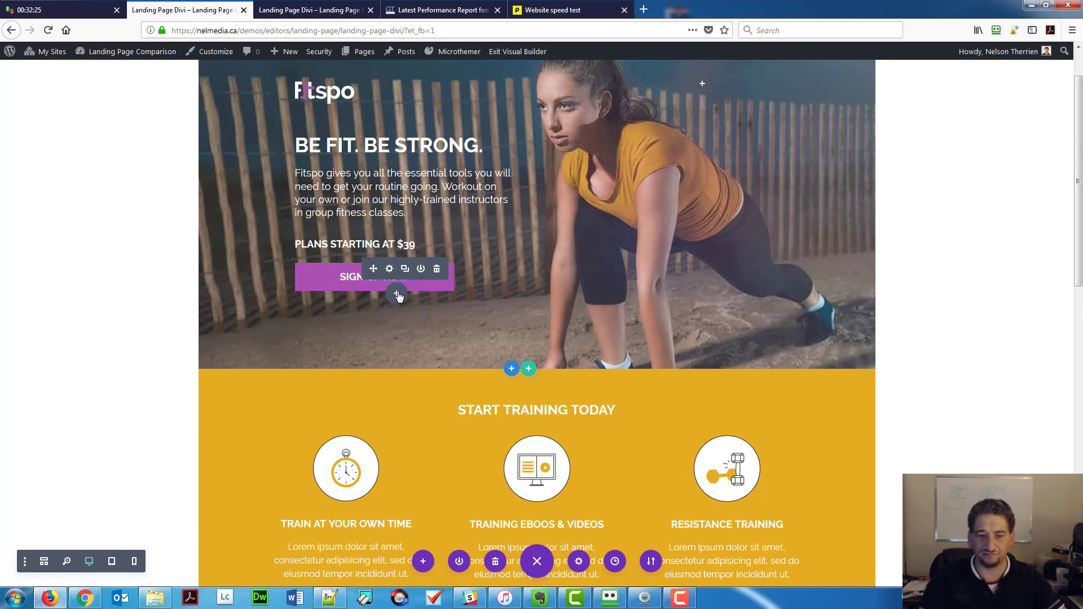
Browse the list of available modules for insertion below the "Sign Up Now" button, without adding any.
left_click(397, 292)
scroll(429, 418, "down", 12)
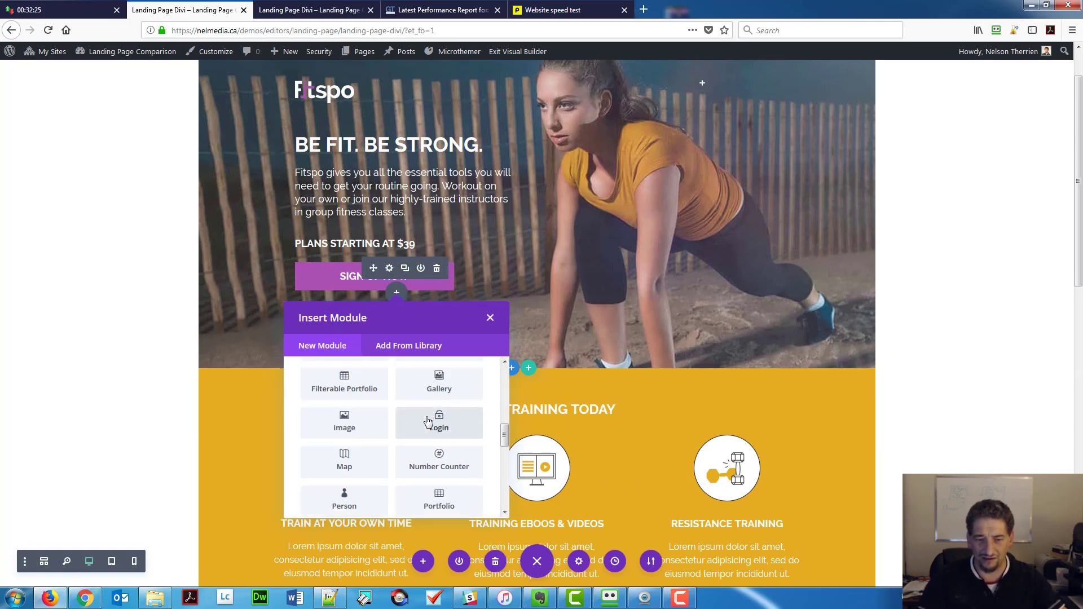
scroll(419, 434, "up", 5)
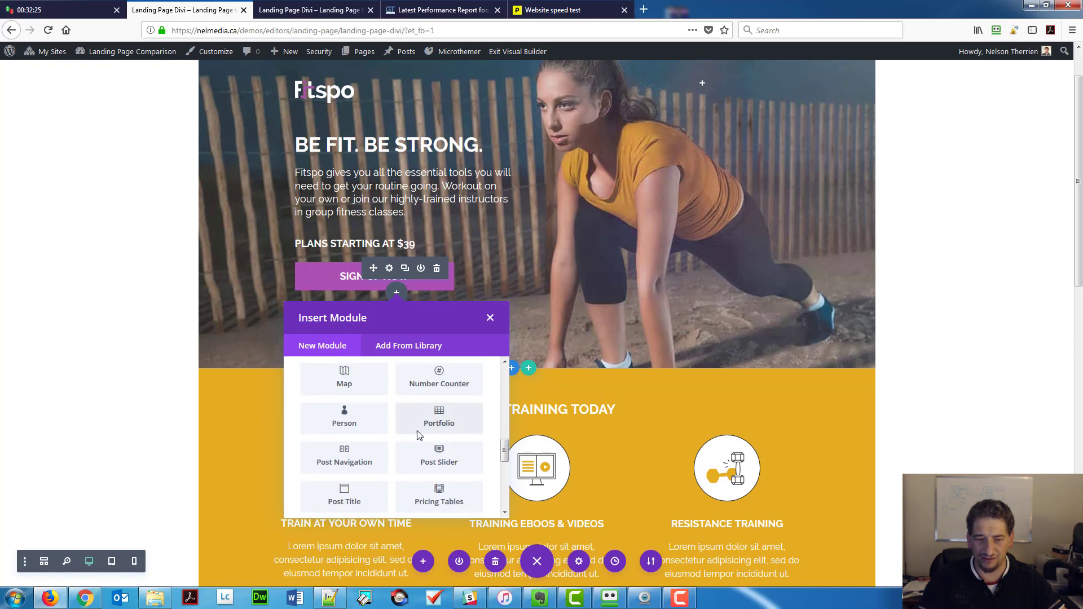
scroll(418, 435, "up", 3)
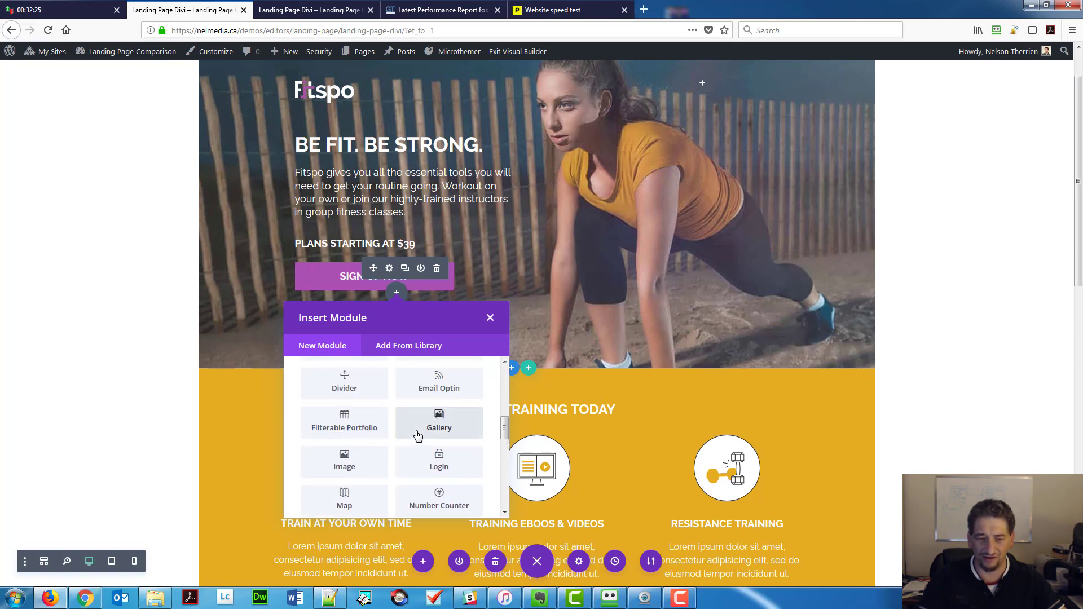
scroll(401, 444, "up", 2)
scroll(401, 444, "up", 3)
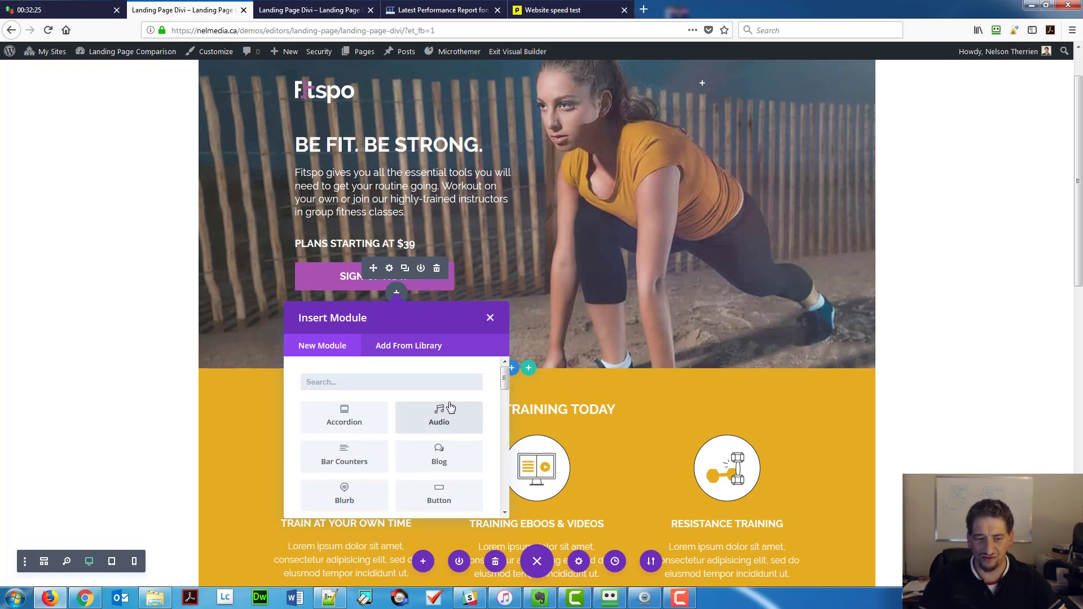
scroll(399, 472, "down", 12)
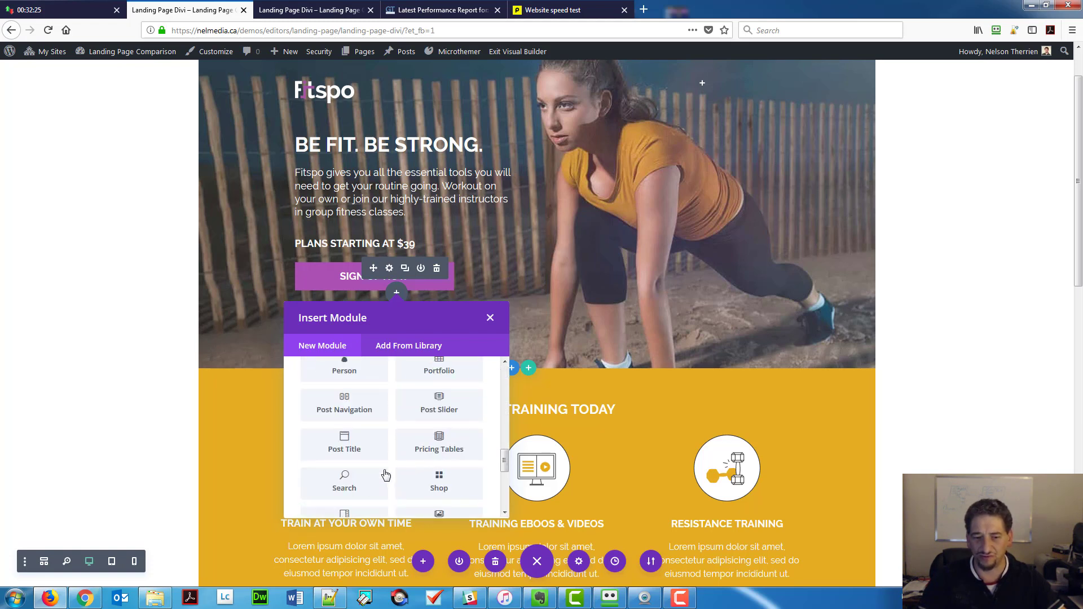
scroll(372, 458, "down", 1)
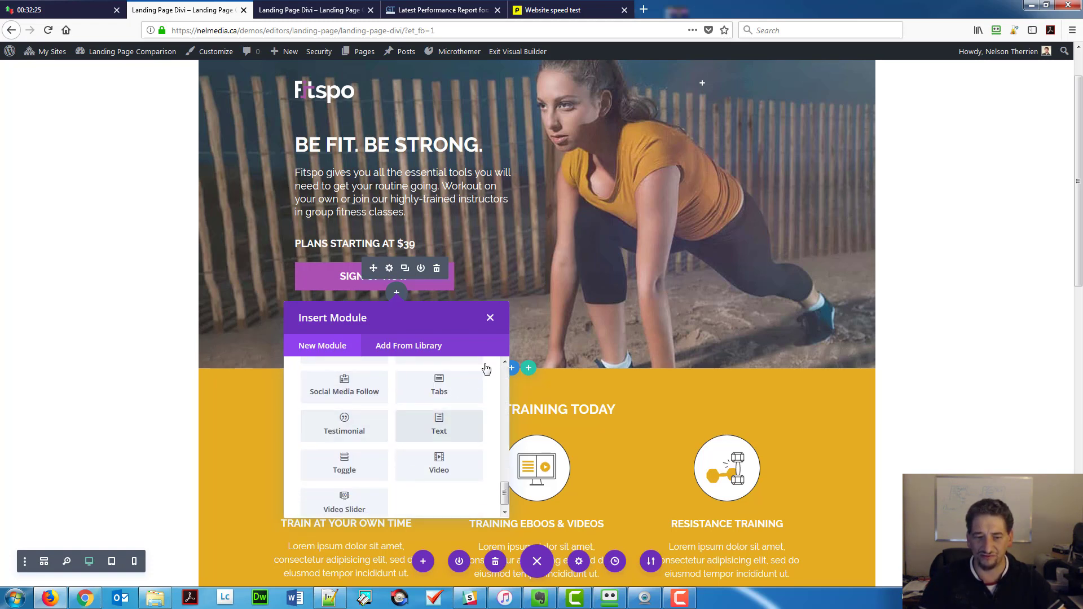
left_click(491, 319)
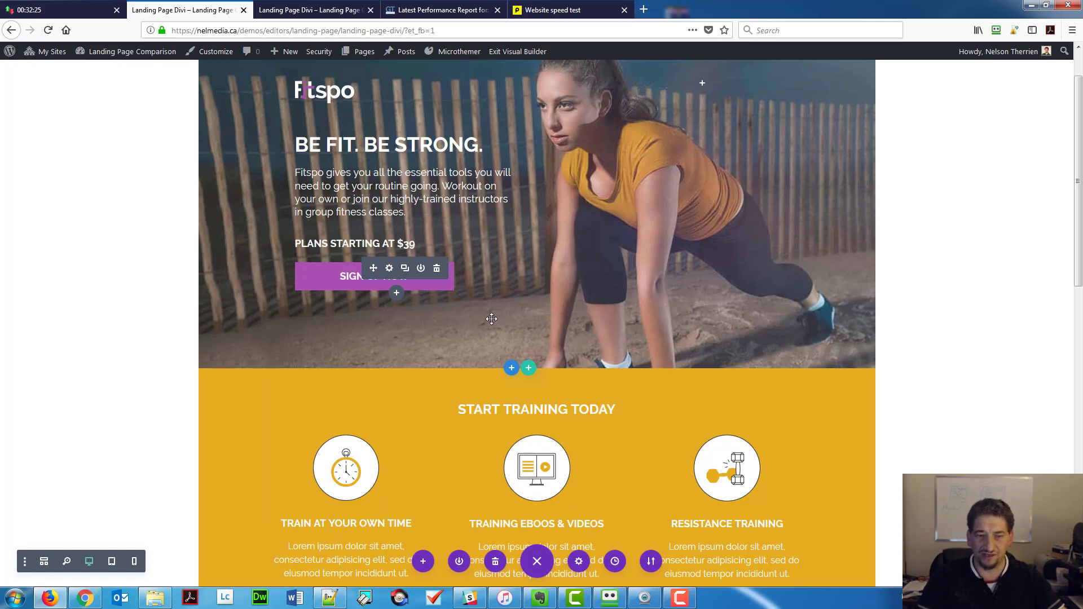
Reset the hero section's width to the default 100% and save the section settings.
scroll(490, 325, "up", 1)
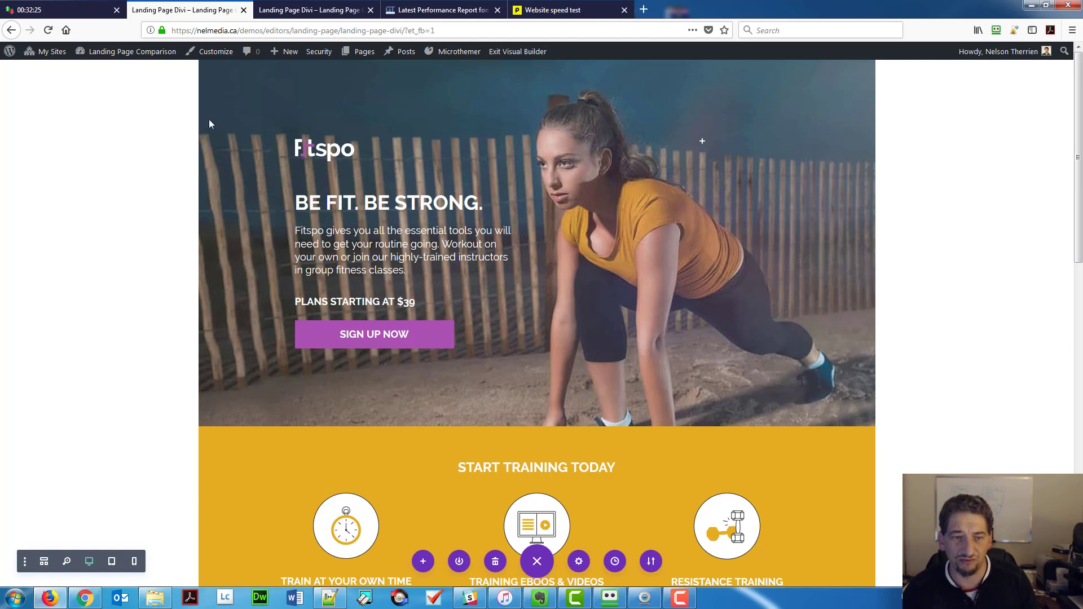
left_click(227, 72)
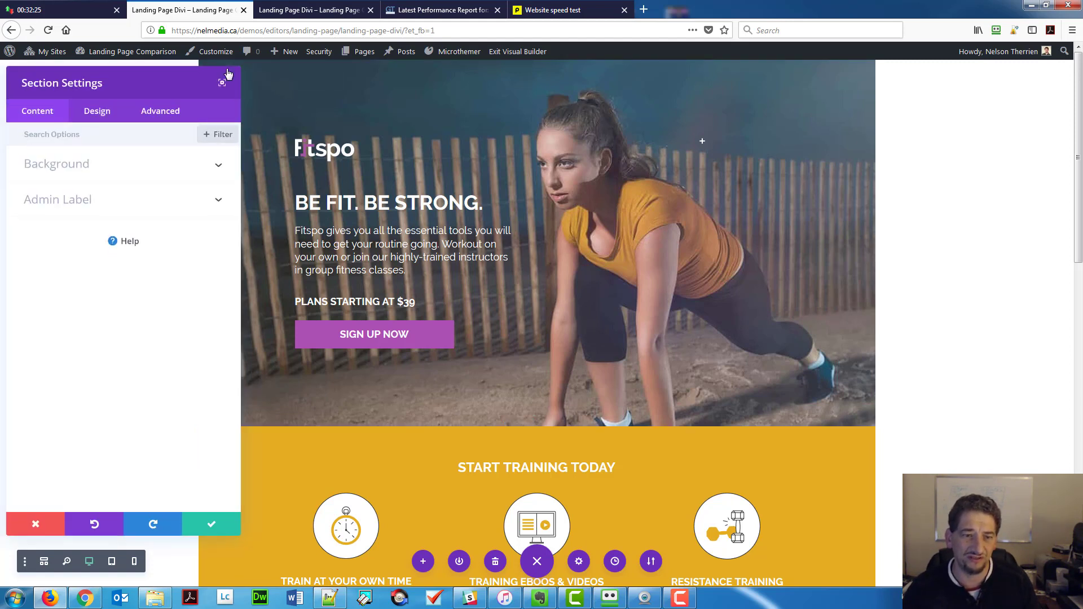
left_click(101, 122)
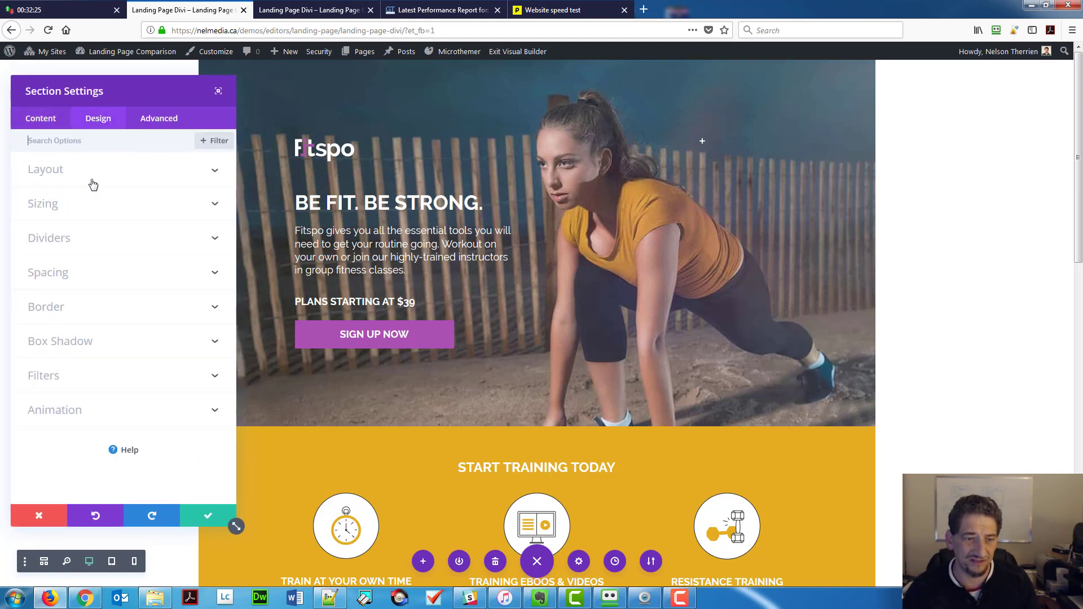
left_click(80, 205)
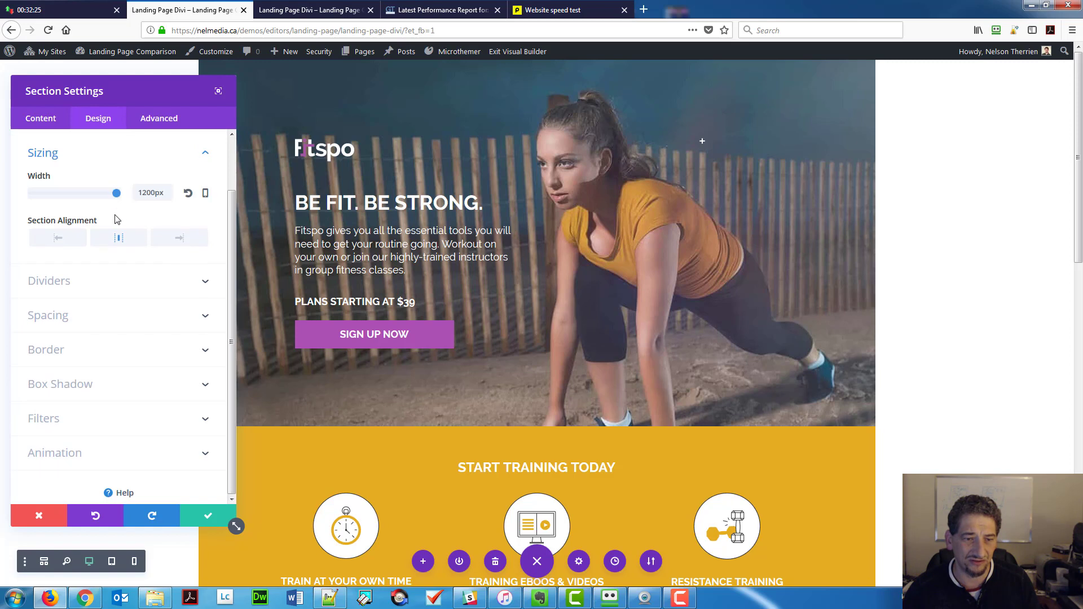
left_click(187, 193)
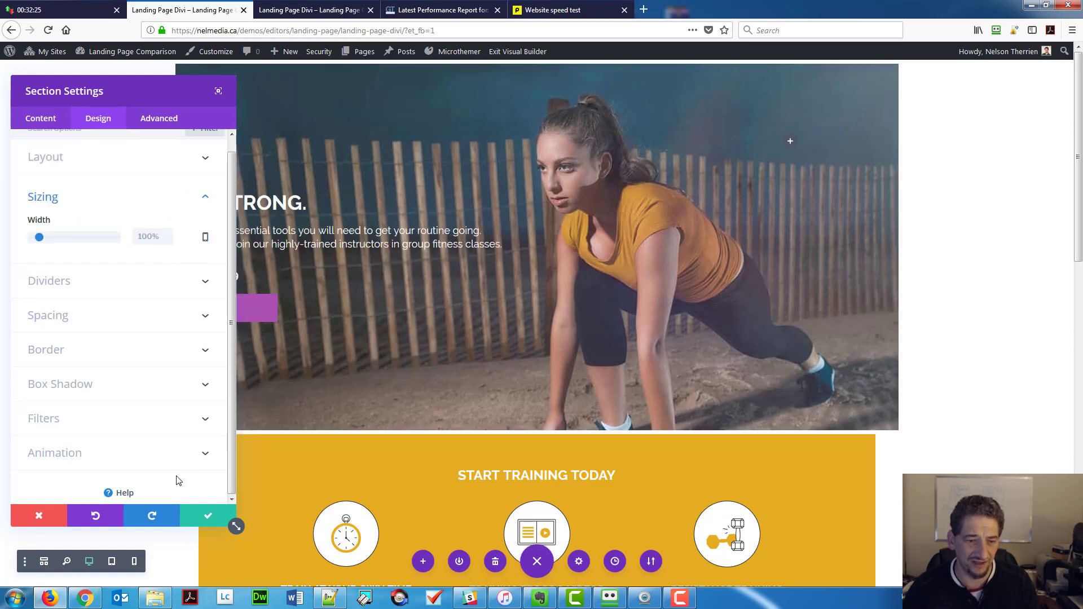
left_click(208, 516)
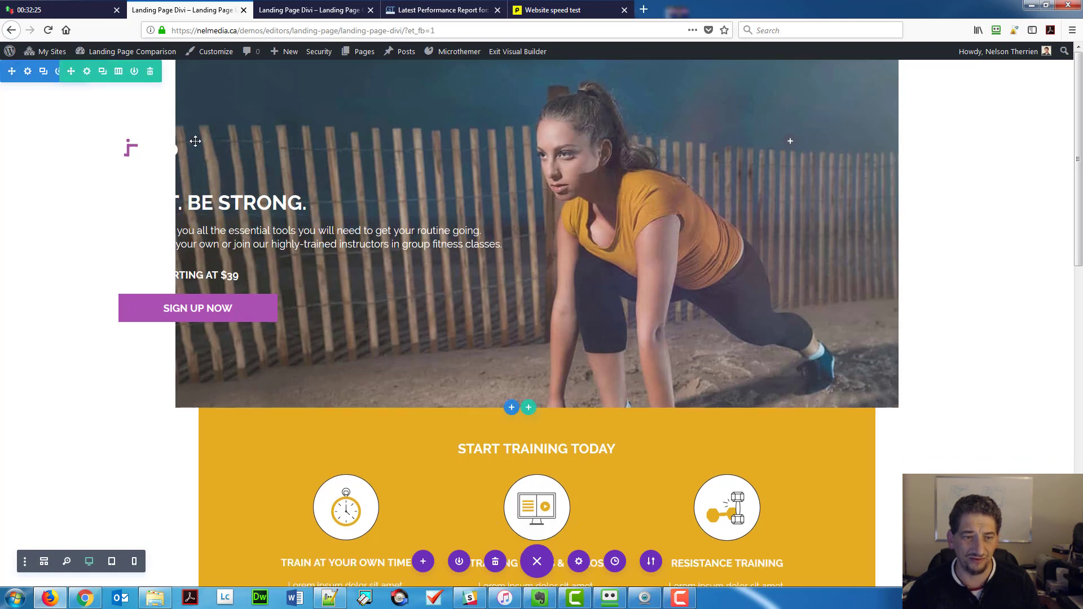
Set the hero section's background image size to Cover and save the section settings.
left_click(27, 73)
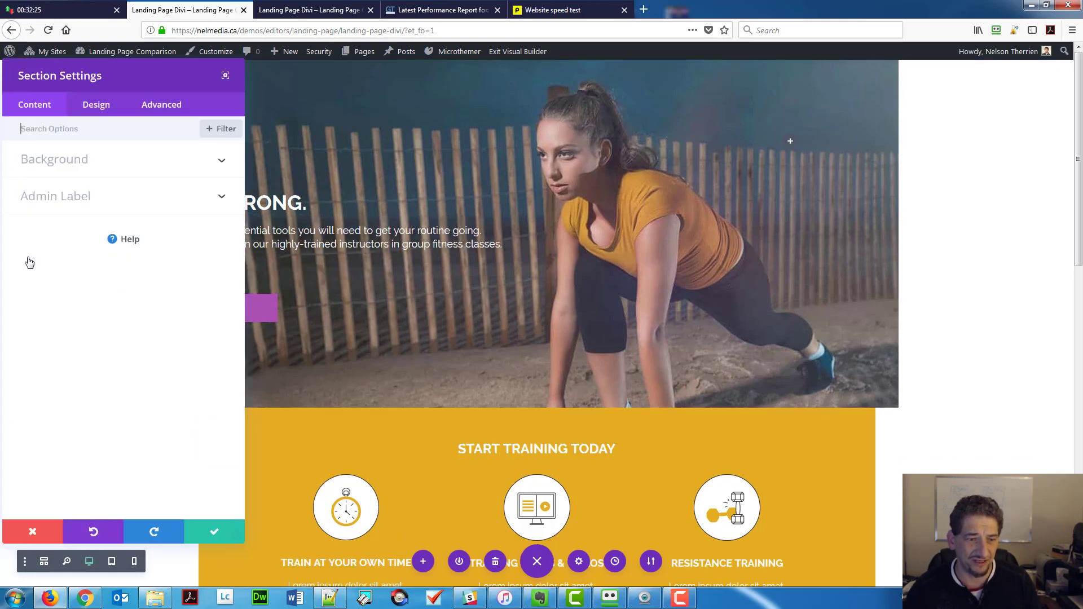
left_click(76, 181)
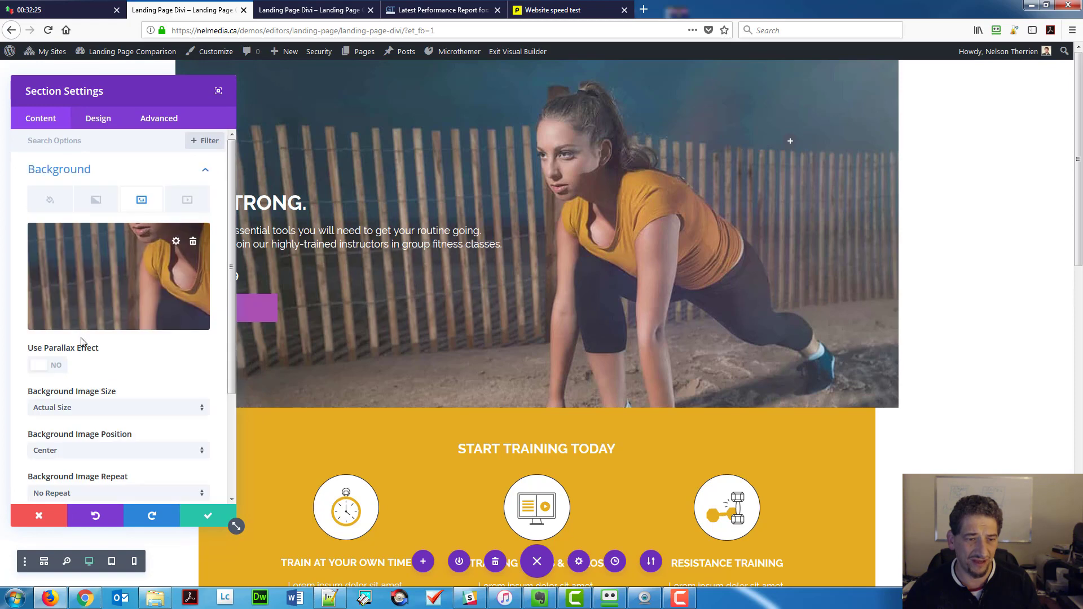
scroll(74, 349, "down", 3)
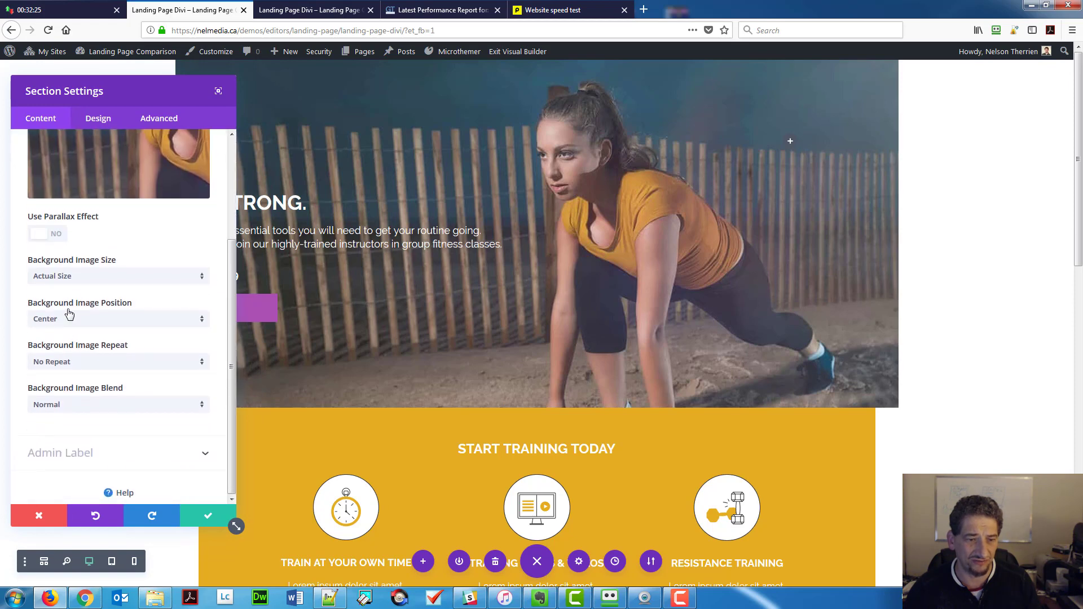
left_click(69, 276)
left_click(66, 292)
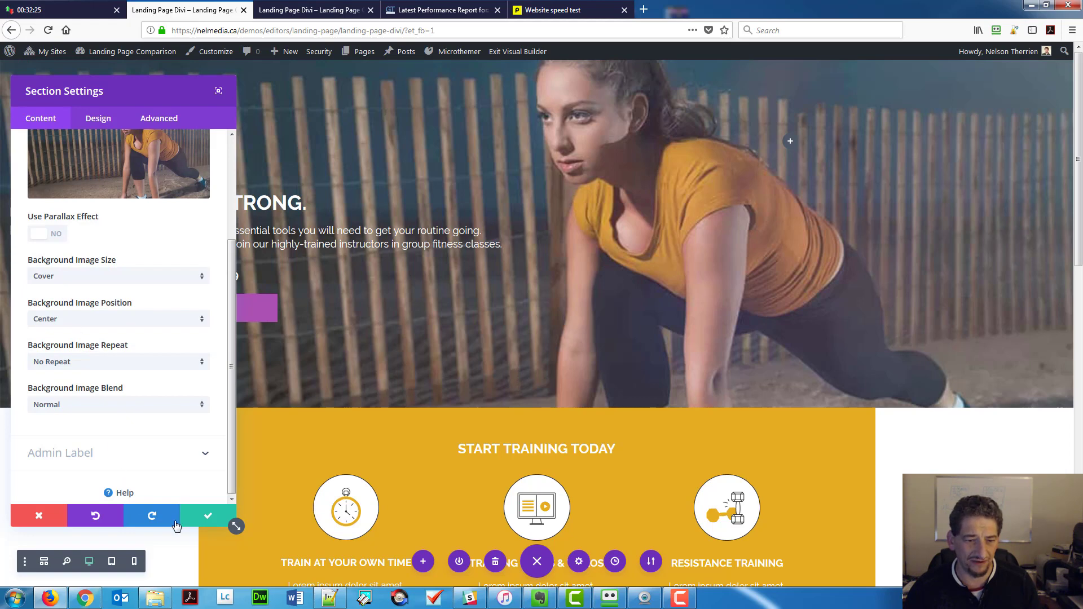
left_click(193, 521)
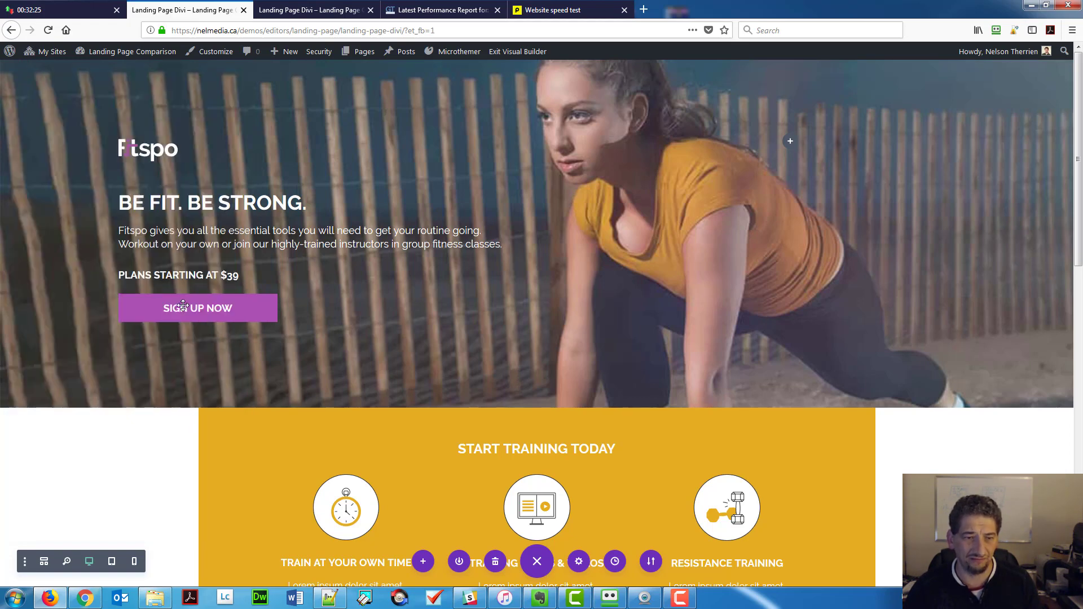
Turn off the fullwidth option for the hero section's row and save the row settings.
left_click(84, 77)
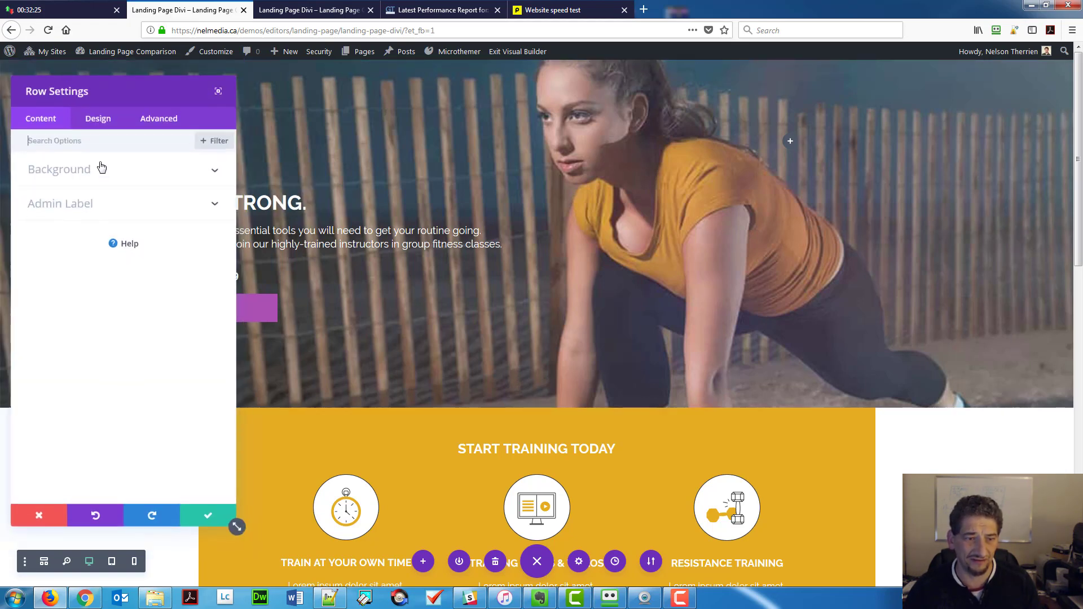
left_click(103, 120)
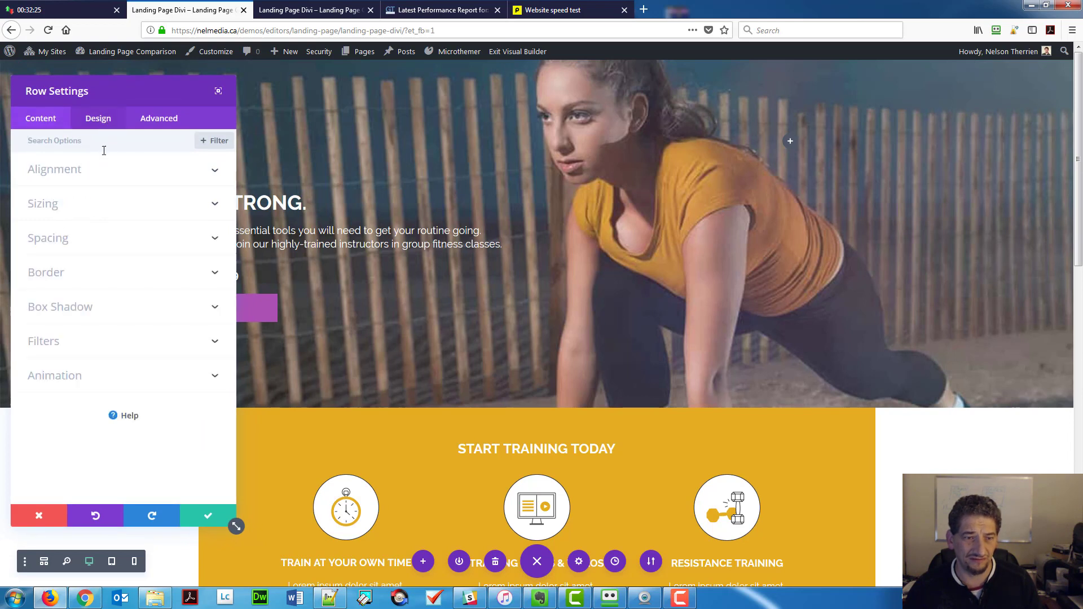
left_click(77, 205)
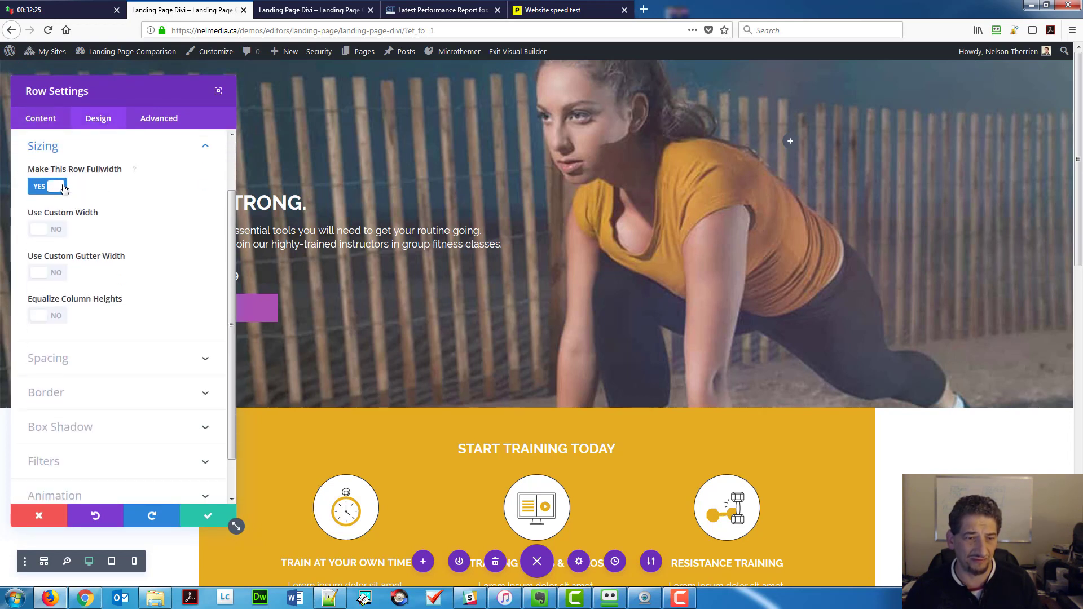
left_click(62, 187)
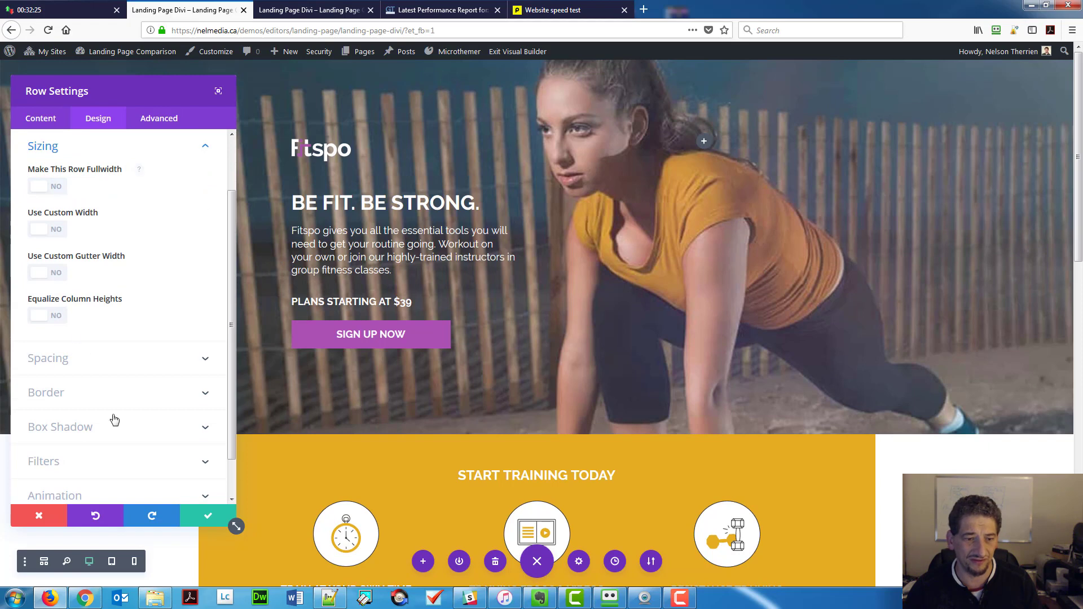
left_click(191, 520)
Reset the "Start Training Today" section's width to the default 100% and save the section settings.
scroll(197, 347, "down", 4)
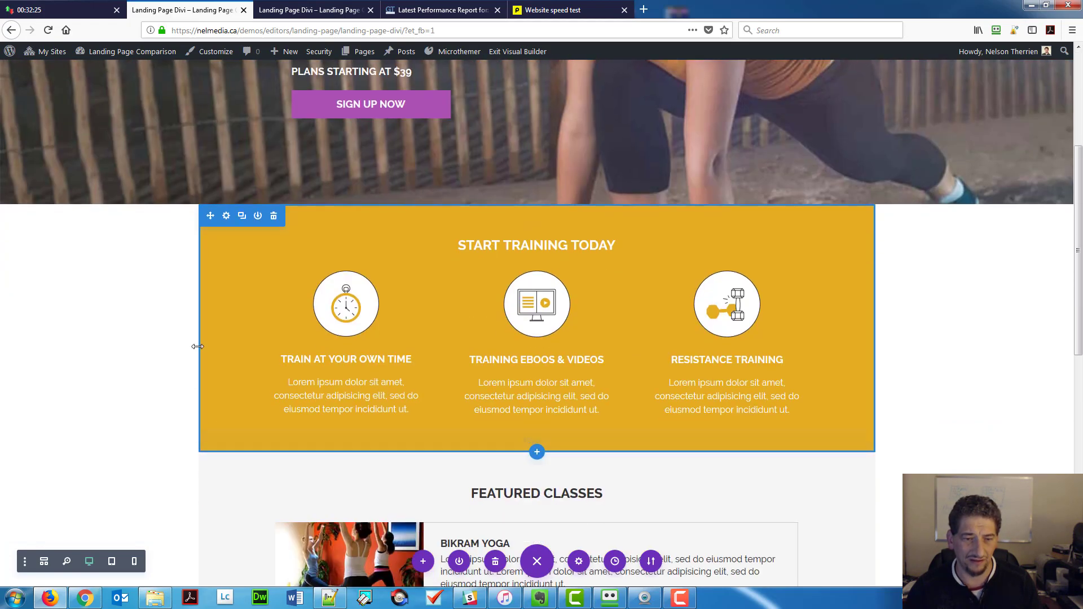
left_click(226, 216)
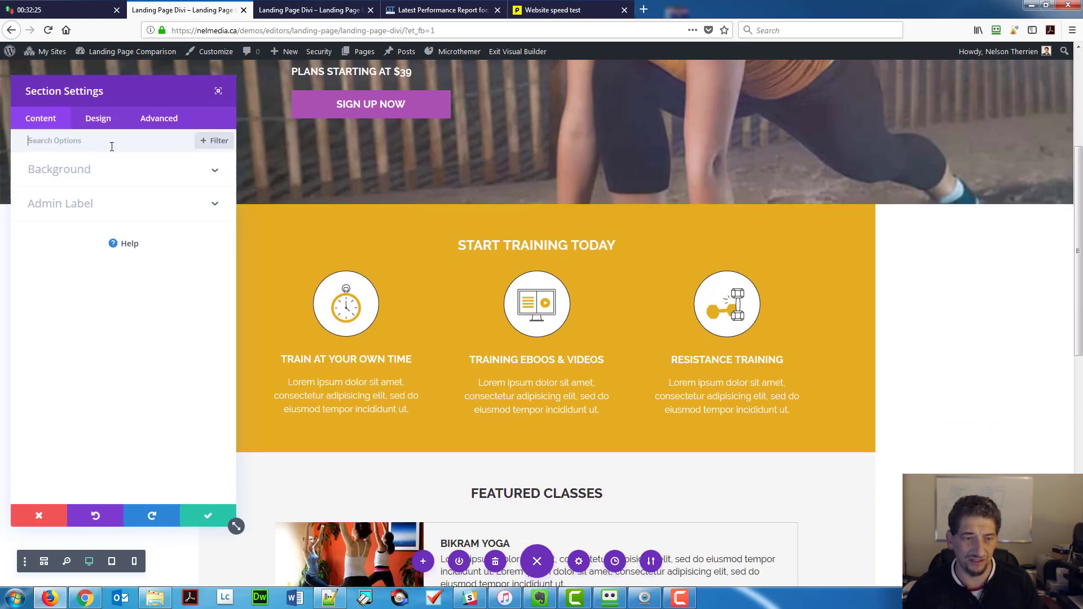
left_click(99, 118)
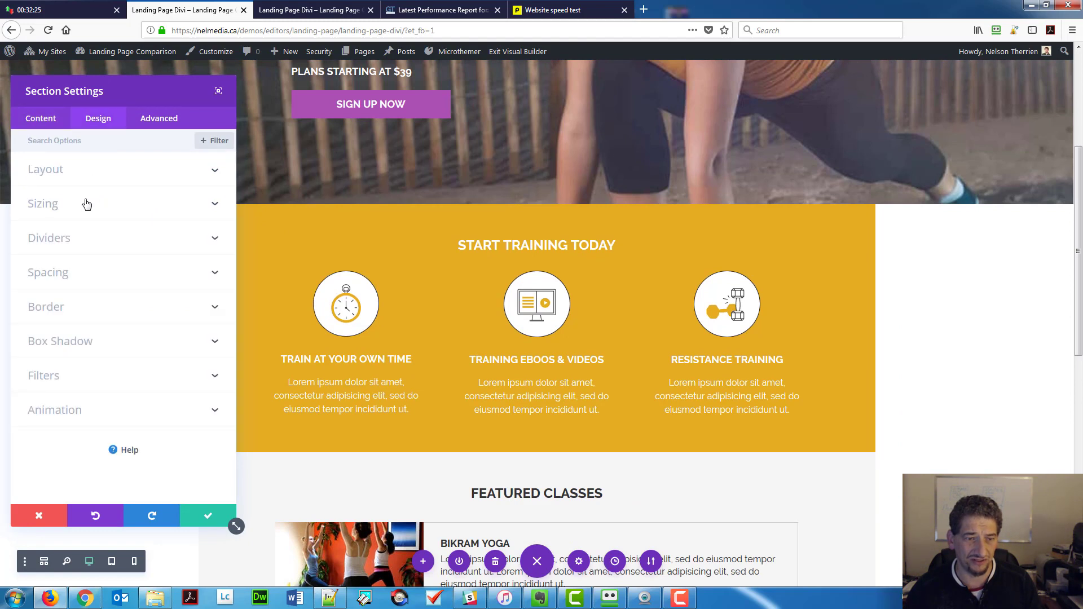
left_click(86, 204)
left_click(189, 195)
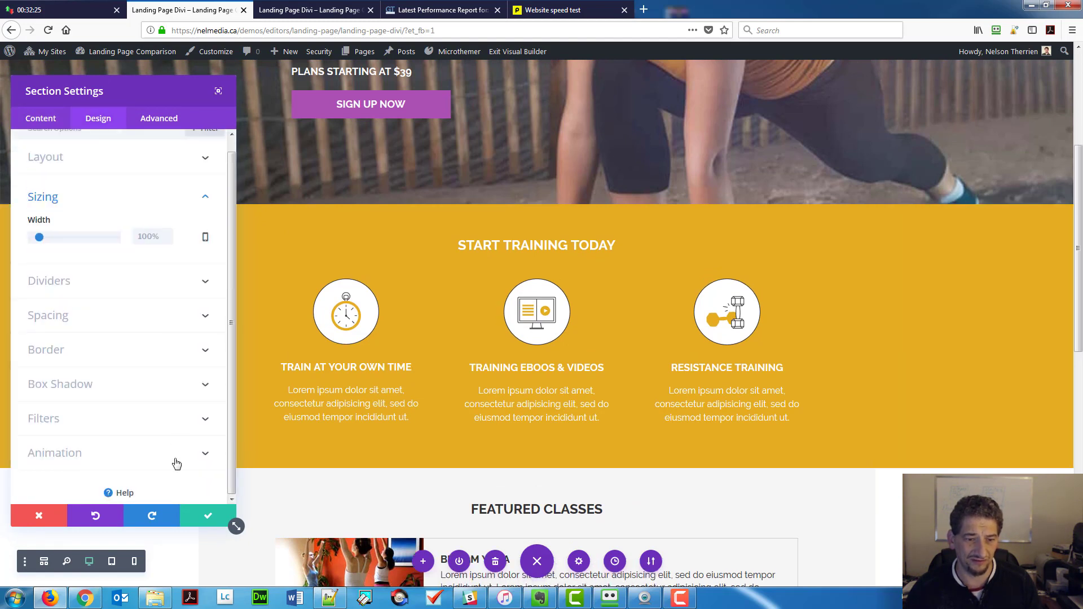
left_click(198, 516)
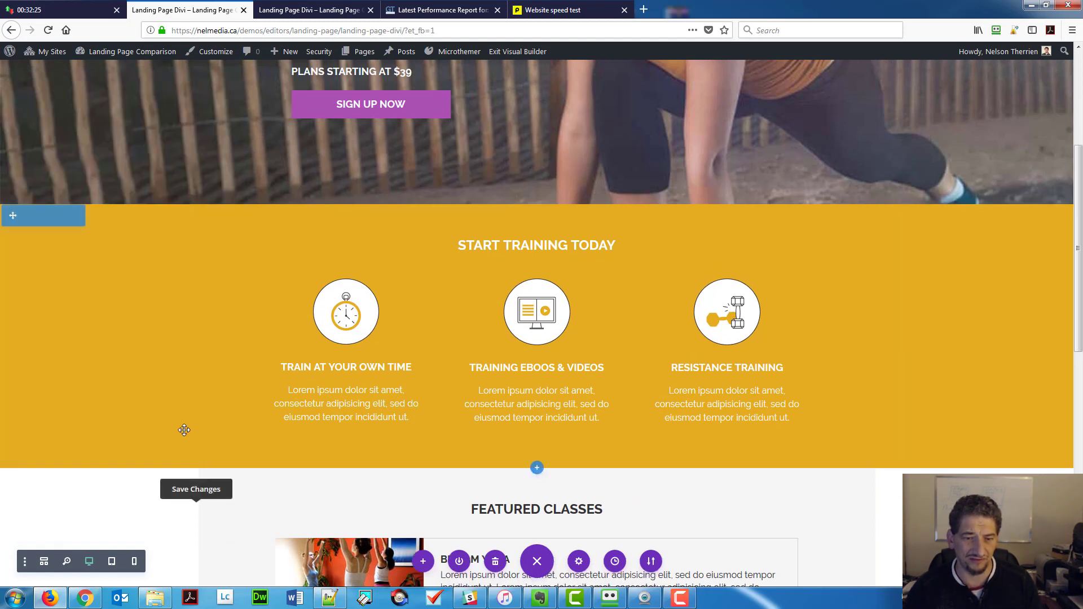
Reset the "Featured Classes" section's width to the default 100% and save the section settings.
scroll(236, 418, "down", 5)
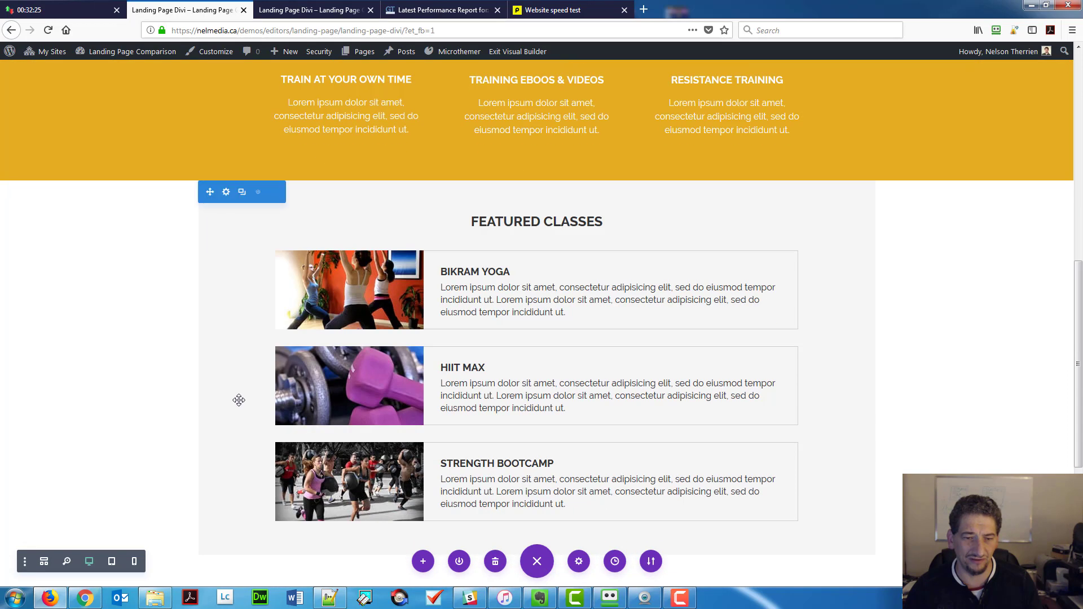
left_click(226, 192)
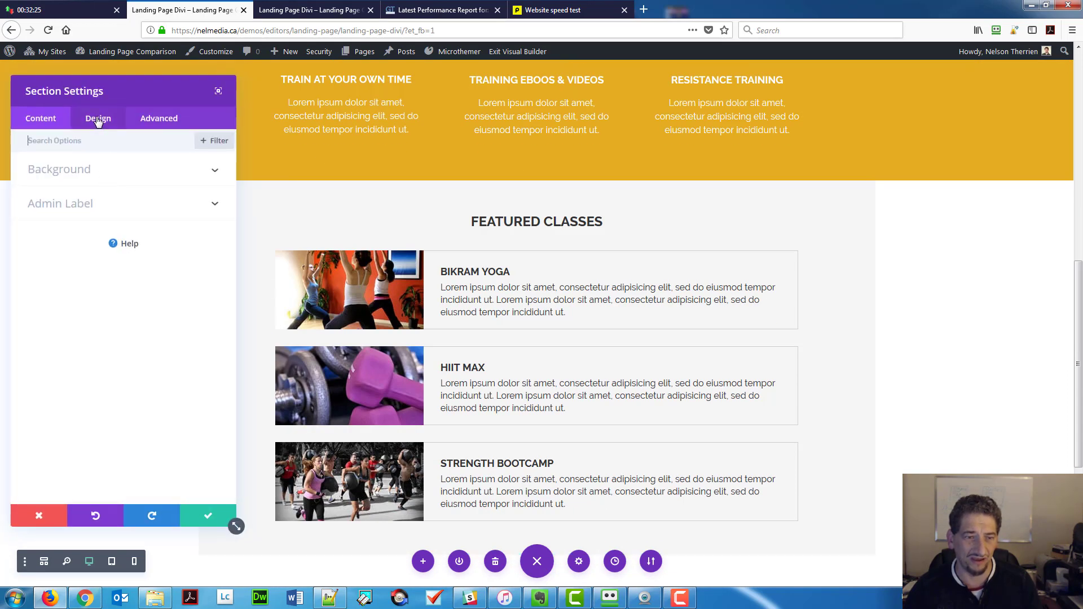
left_click(98, 120)
left_click(83, 209)
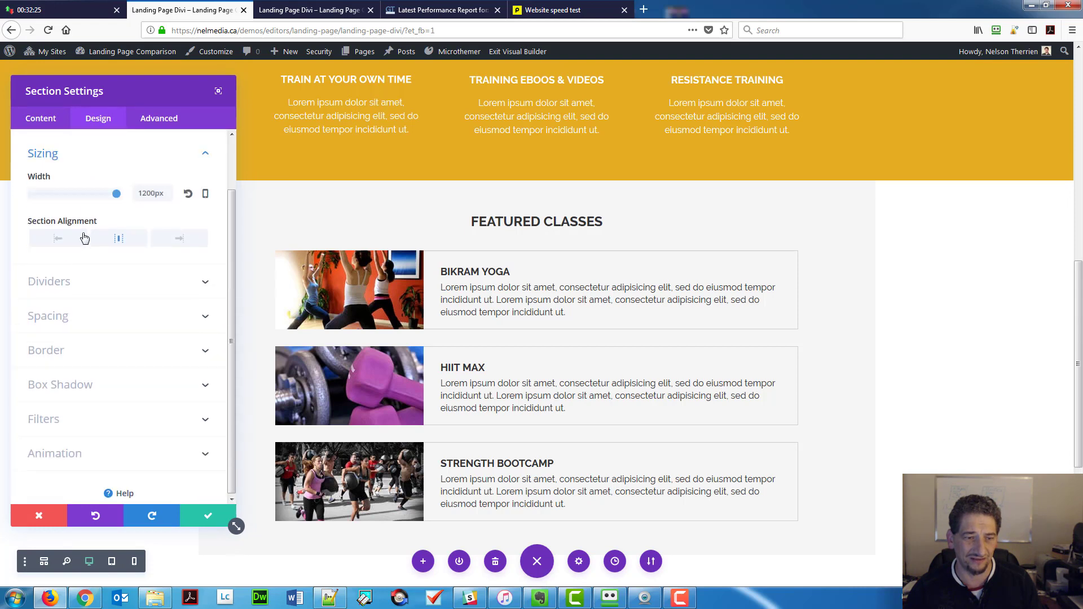
left_click(188, 194)
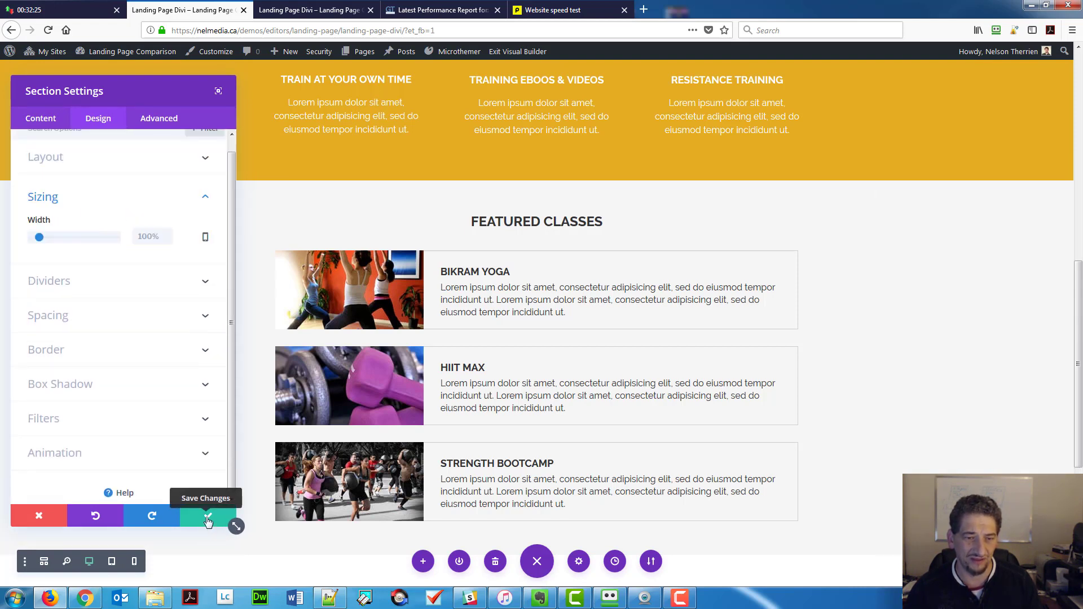
left_click(207, 521)
Reset the "Meet the Owner" section's width to the default 100% and save the section settings.
scroll(249, 312, "down", 5)
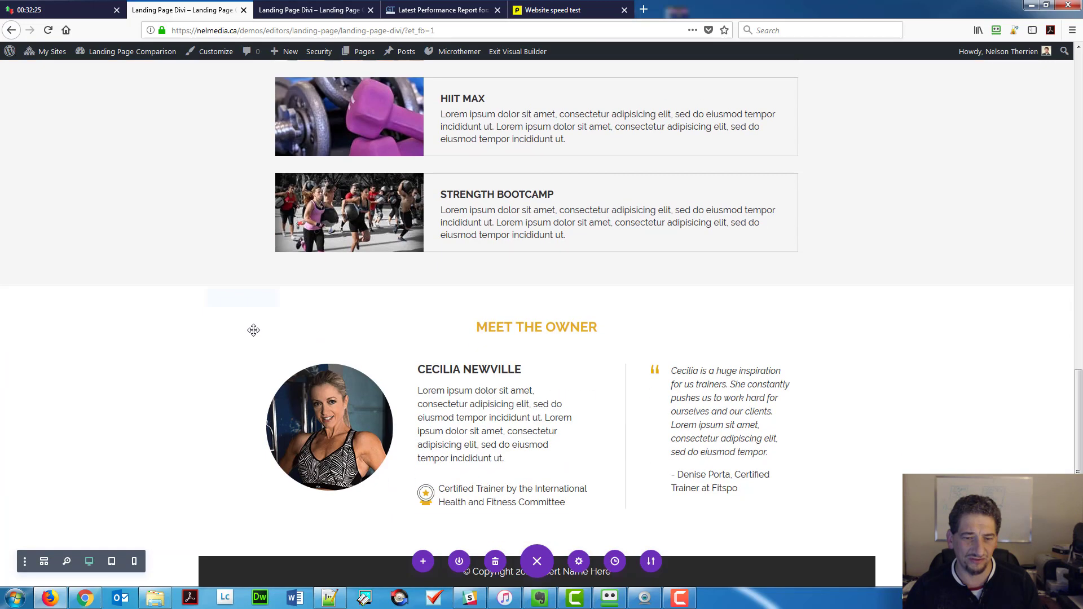
left_click(227, 298)
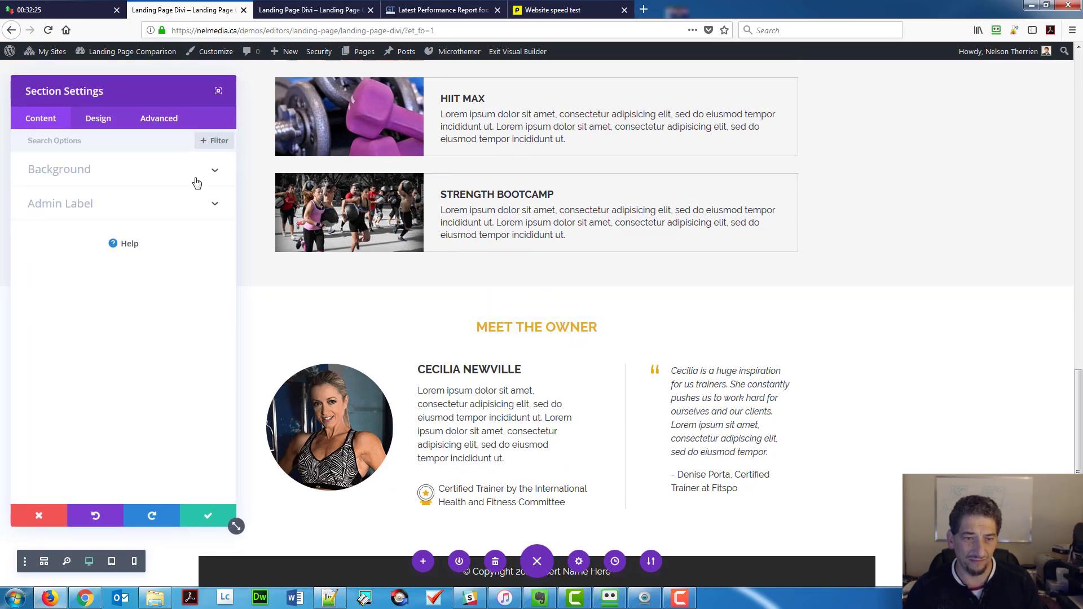
left_click(218, 92)
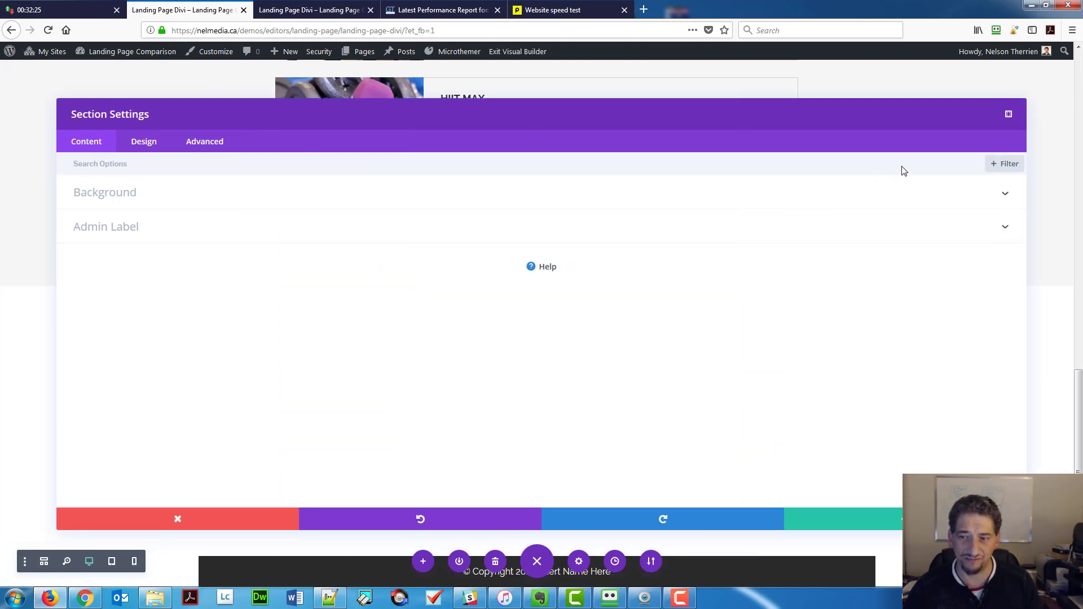
left_click(1008, 115)
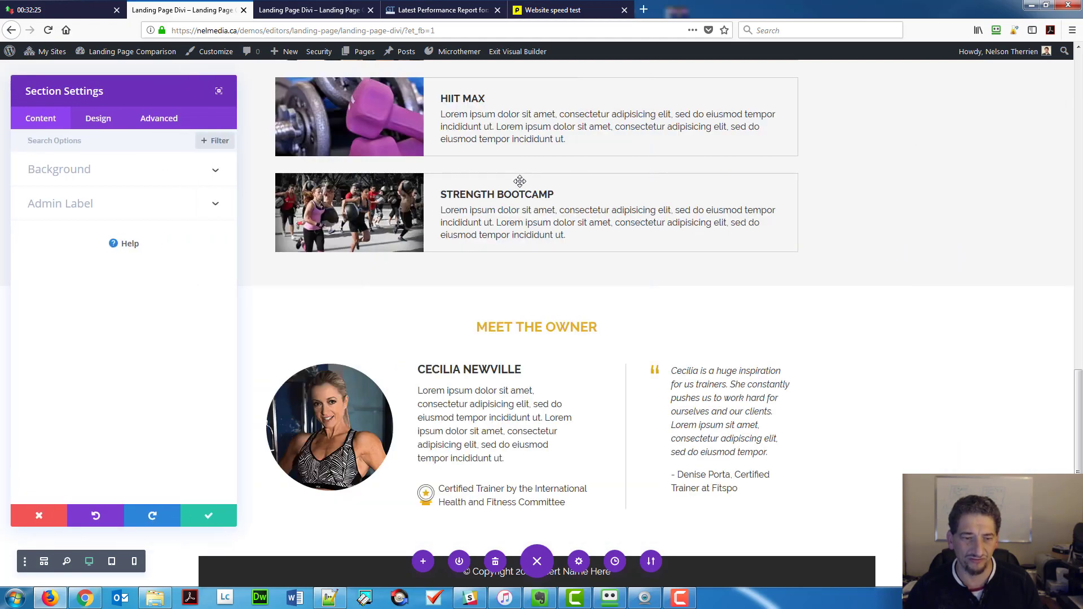
mouse_move(112, 93)
left_mouse_down()
mouse_move(3, 82)
mouse_move(10, 59)
mouse_move(3, 448)
mouse_move(1, 362)
mouse_move(48, 196)
mouse_move(137, 141)
mouse_move(84, 116)
mouse_move(3, 130)
mouse_move(155, 127)
mouse_move(139, 101)
mouse_move(122, 104)
left_mouse_up()
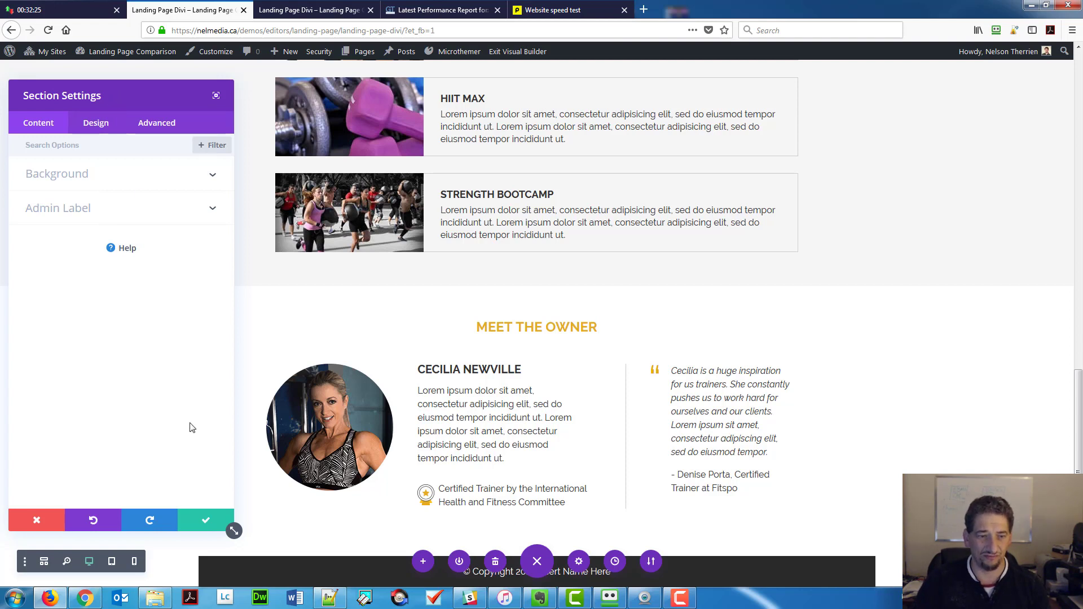
left_click(96, 124)
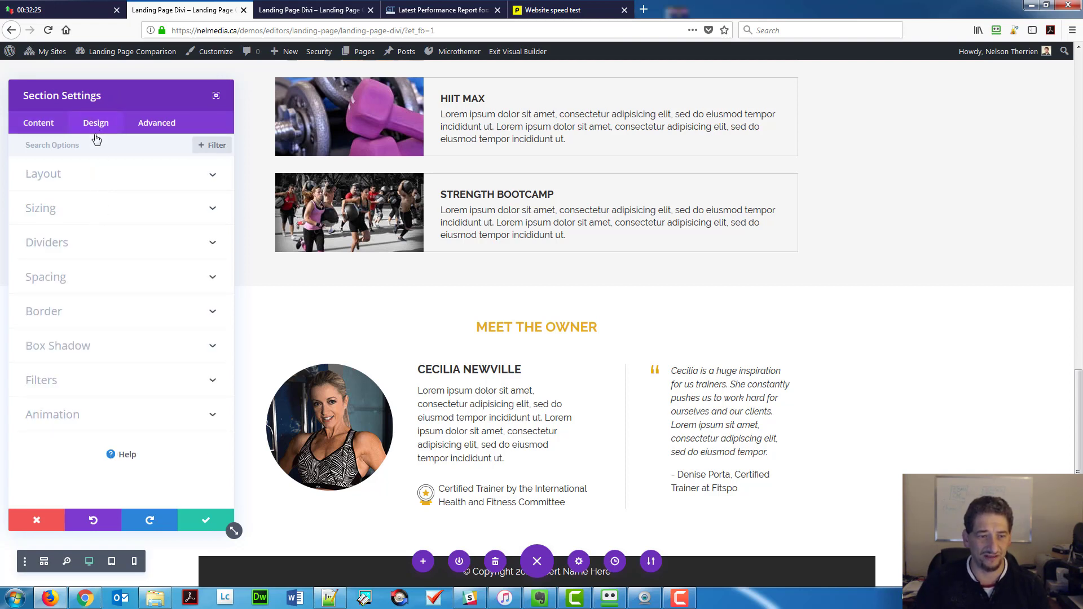
left_click(79, 222)
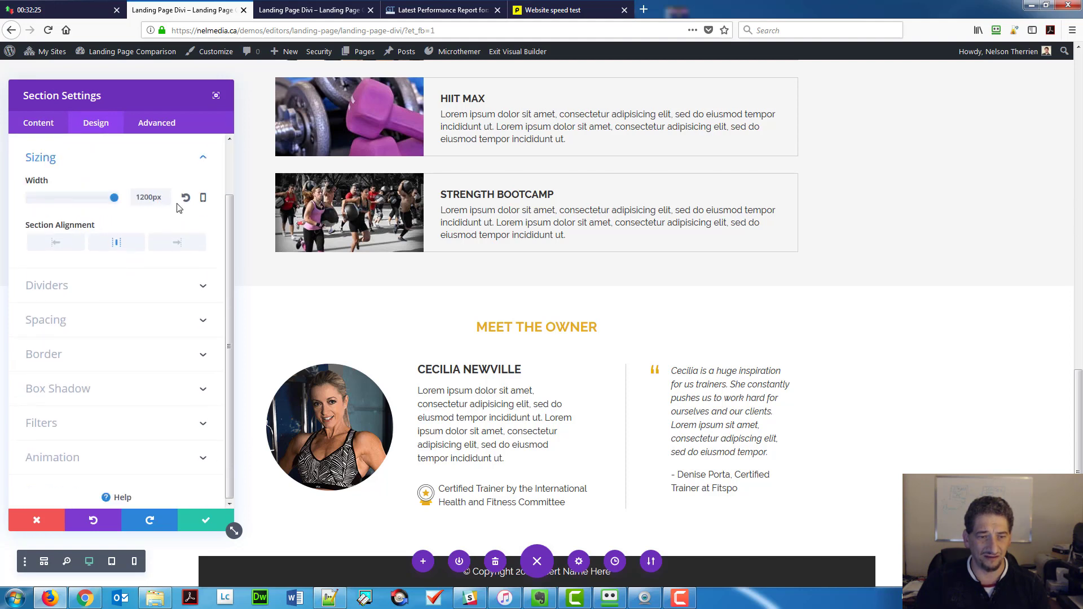
left_click(187, 199)
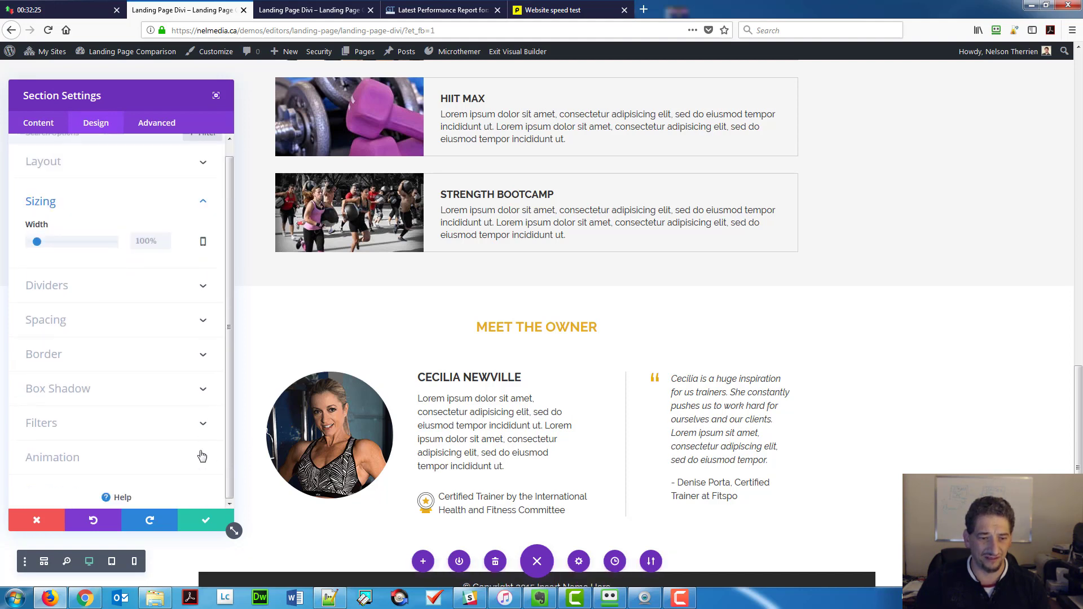
left_click(204, 519)
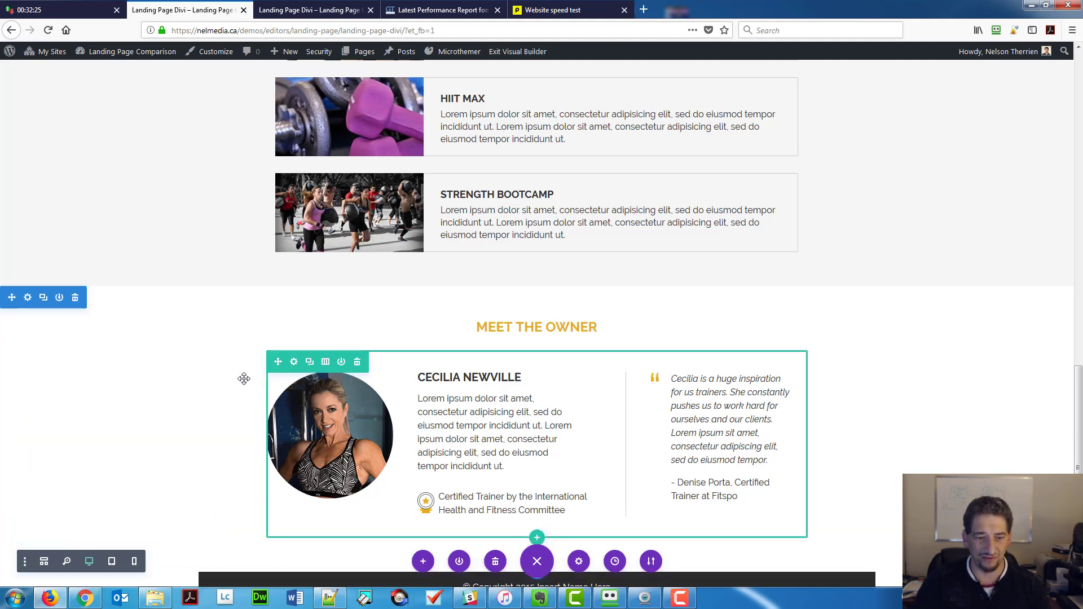
Reset the copyright footer section's width to the default 100% and save the section settings.
scroll(236, 398, "down", 1)
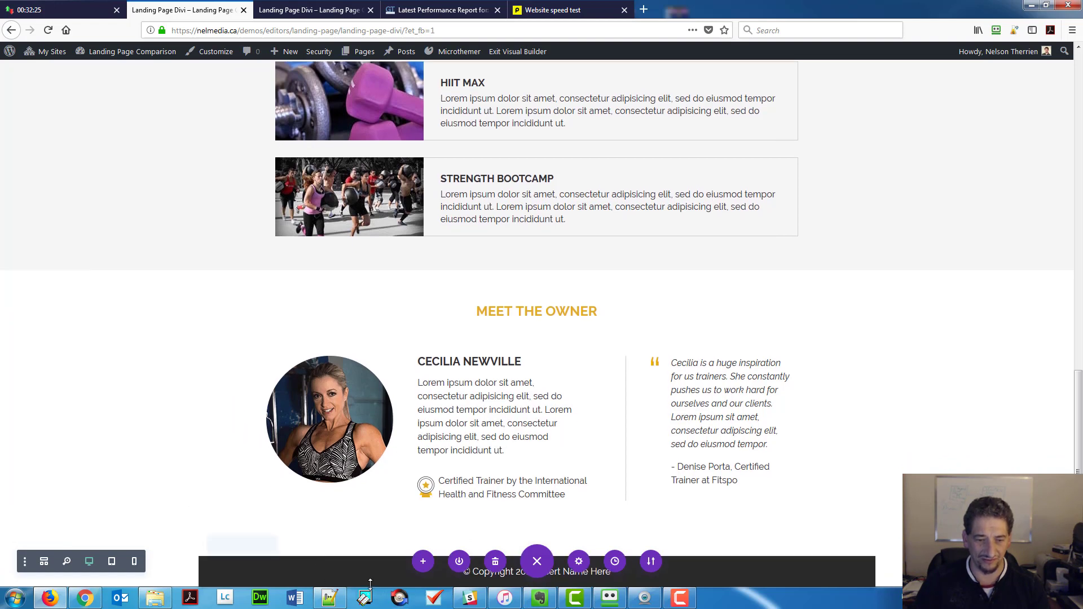
mouse_move(371, 584)
left_click(227, 546)
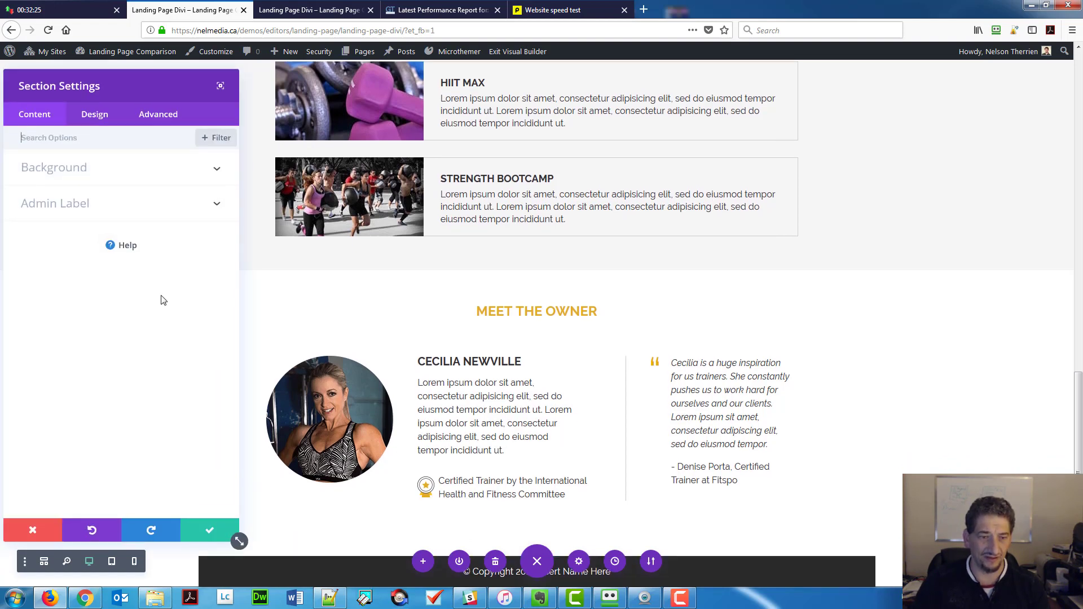
left_click(95, 125)
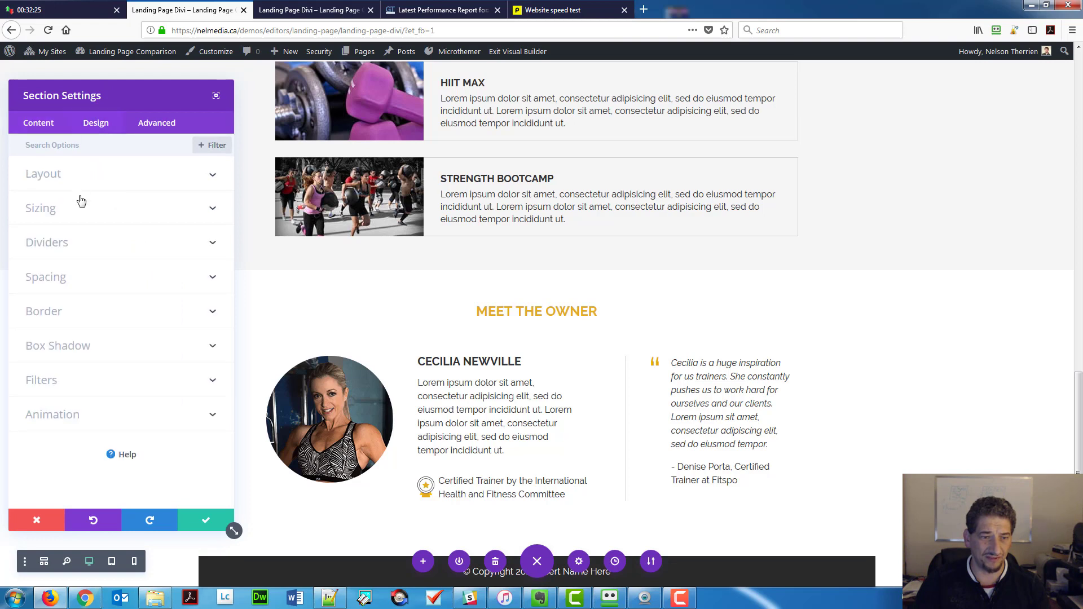
left_click(80, 204)
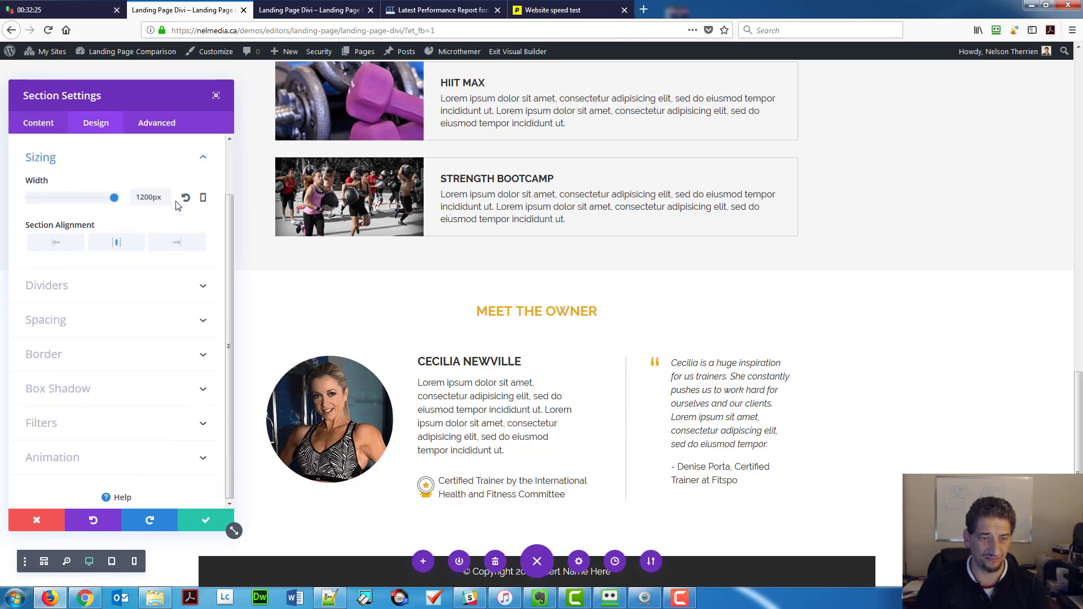
left_click(207, 522)
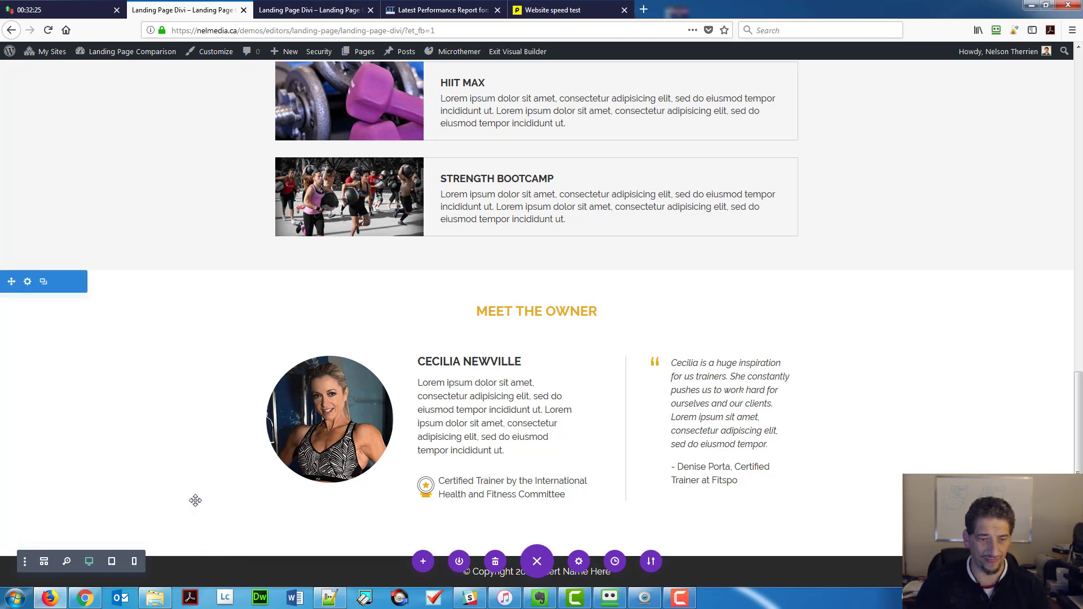
Review the page's full-width sections on desktop and switch the preview of the hero section to tablet view.
scroll(290, 407, "up", 7)
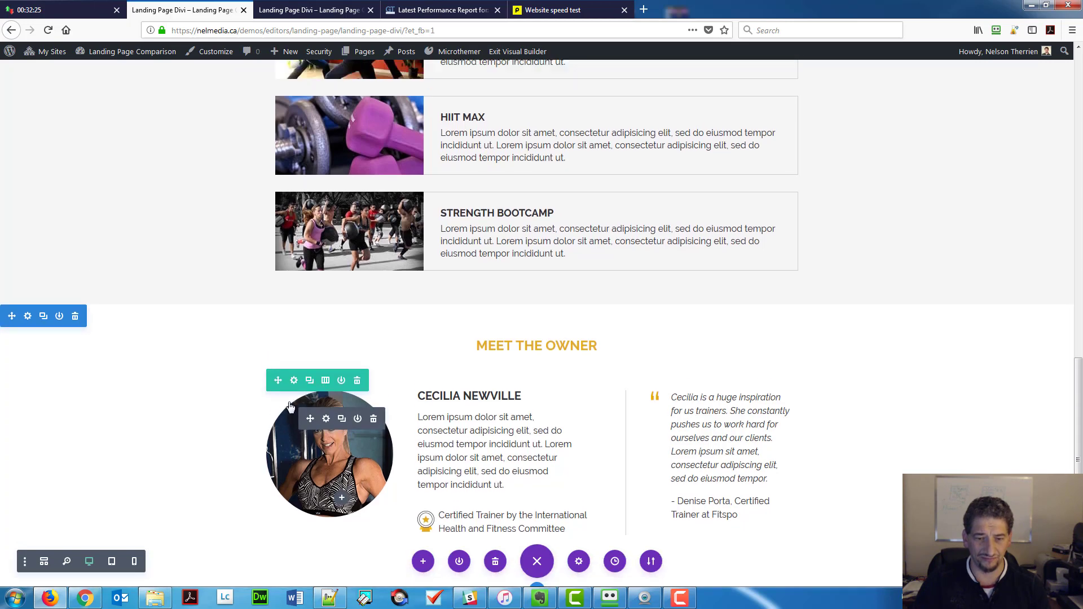
scroll(291, 407, "up", 7)
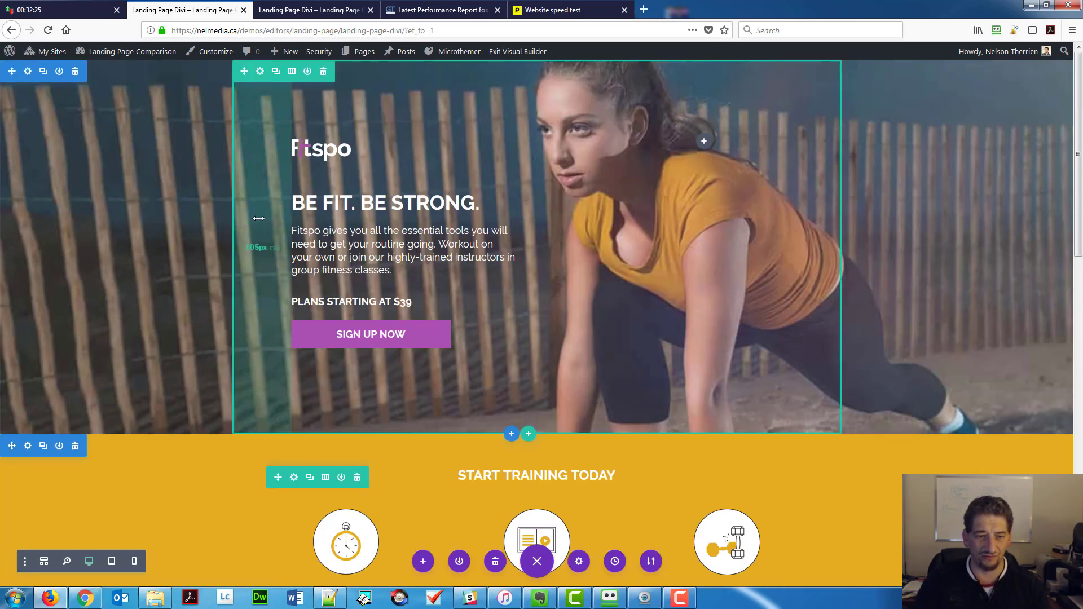
mouse_move(258, 218)
left_mouse_down()
mouse_move(317, 218)
mouse_move(258, 219)
left_mouse_up()
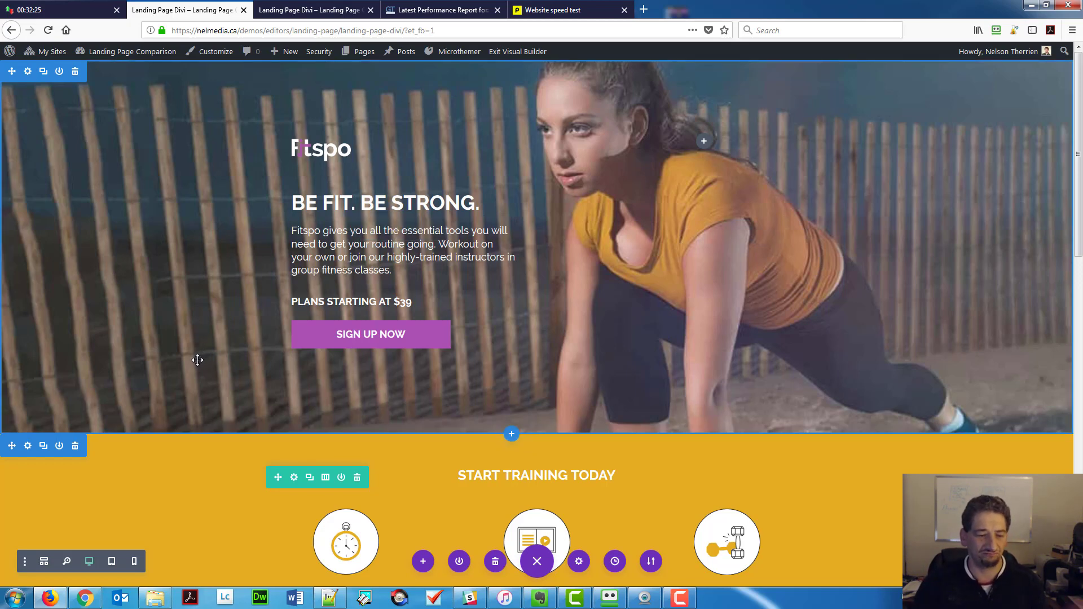
scroll(203, 384, "down", 10)
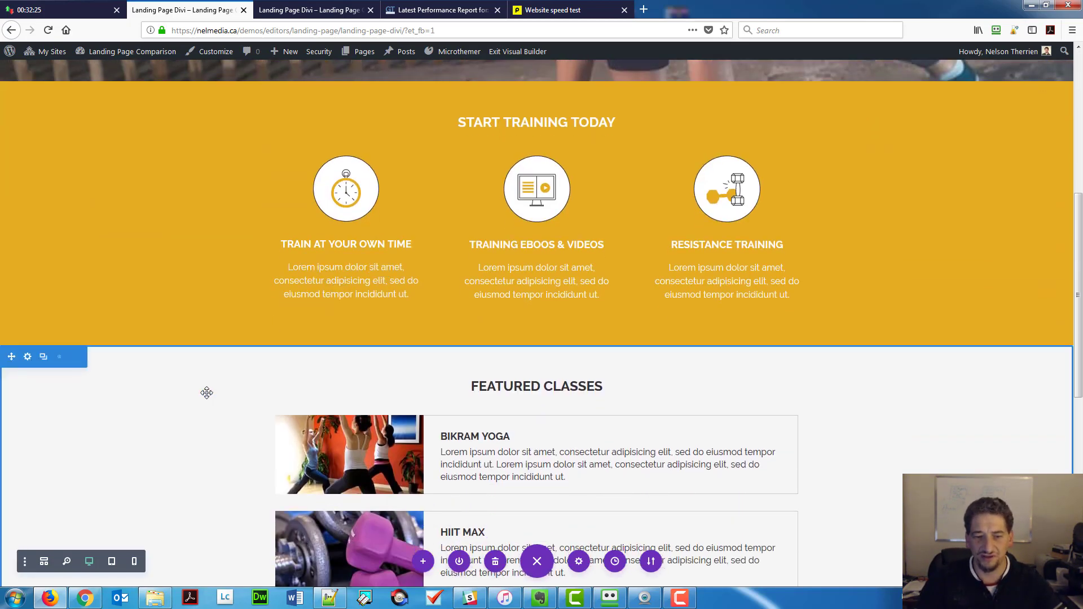
scroll(207, 395, "up", 10)
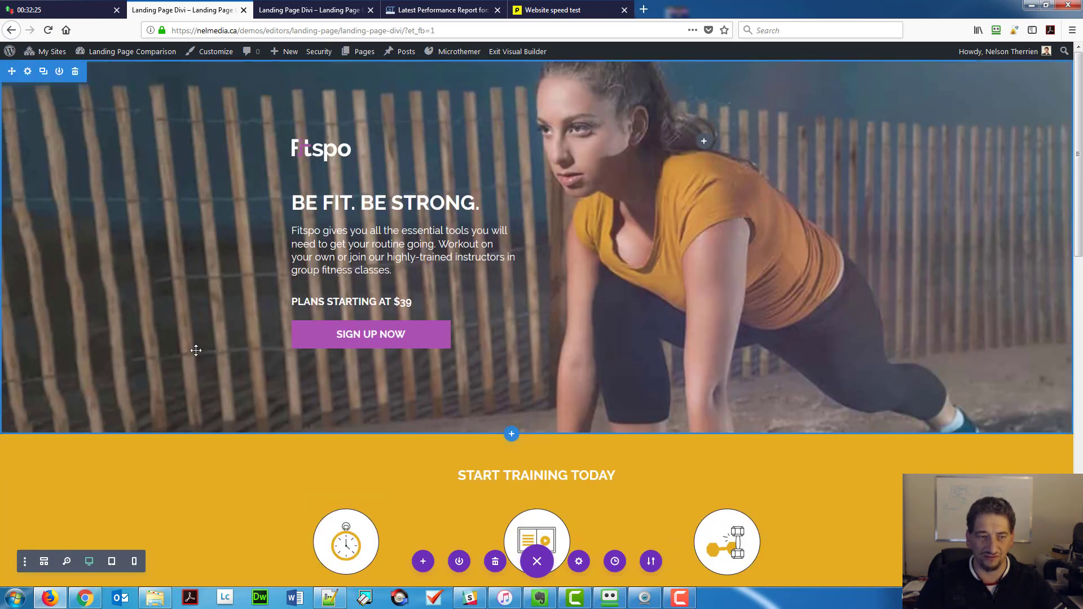
left_click(112, 562)
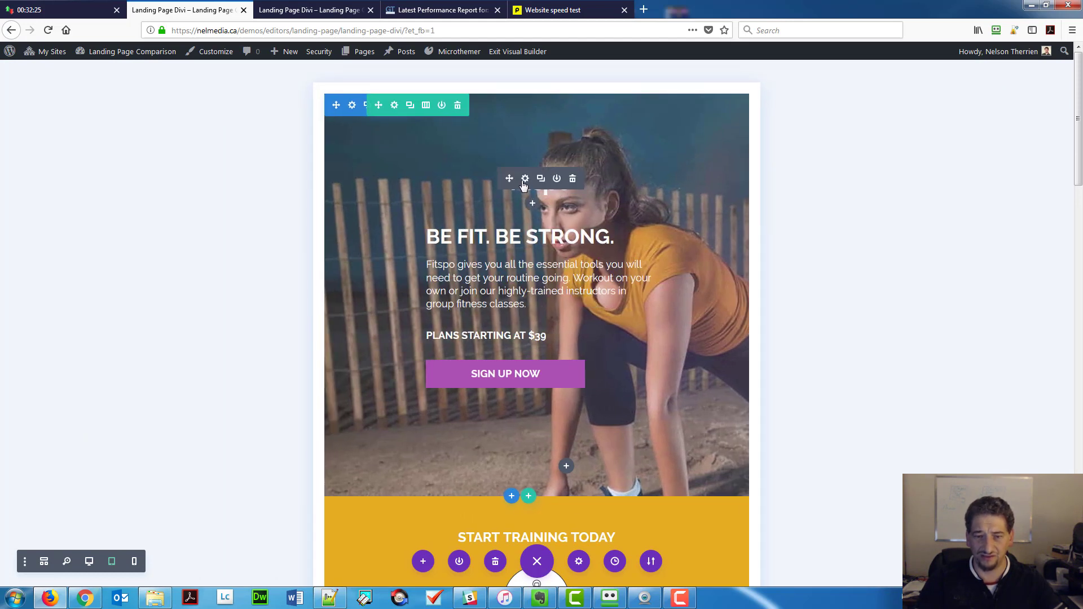
Examine the hero logo's image alignment settings and compare its placement in the phone and tablet previews.
left_click(525, 179)
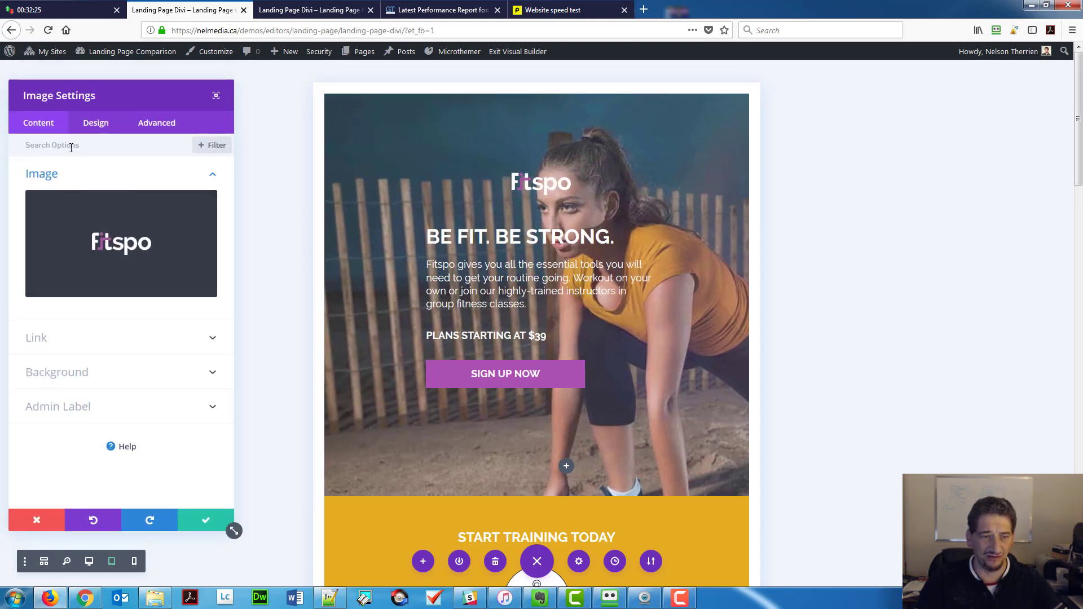
left_click(94, 125)
left_click(82, 178)
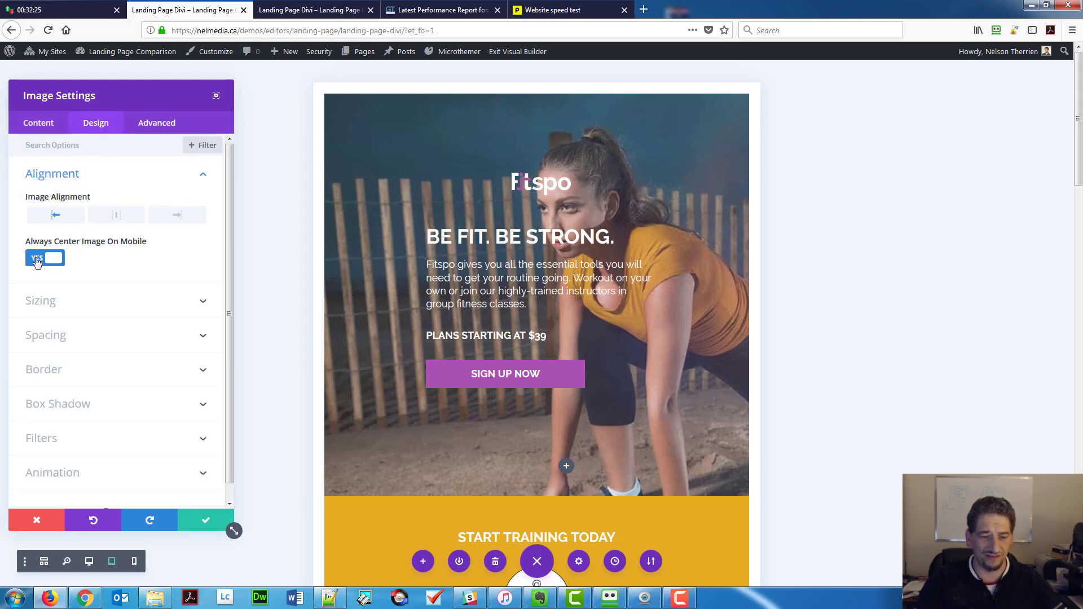
left_click(136, 563)
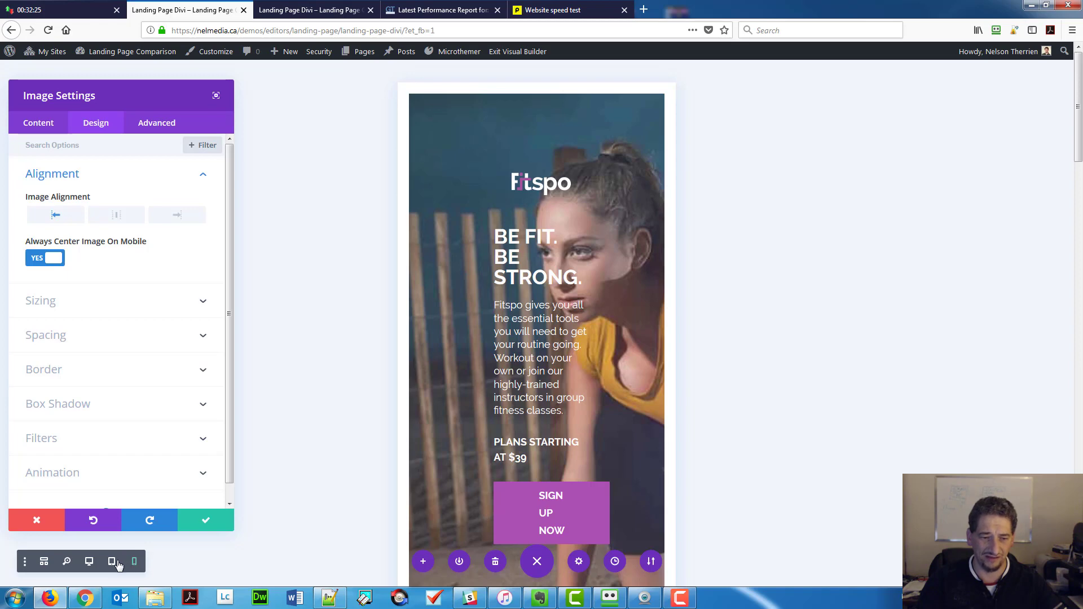
left_click(112, 562)
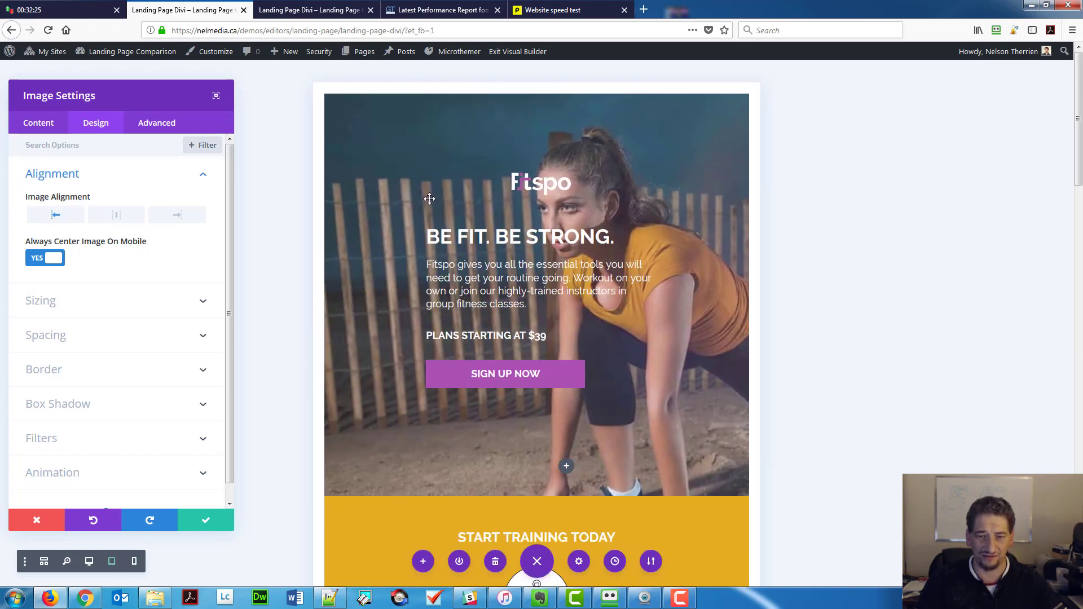
Try the hero logo without mobile centering in tablet and phone views, restore Always Center Image On Mobile, and save.
left_click(40, 263)
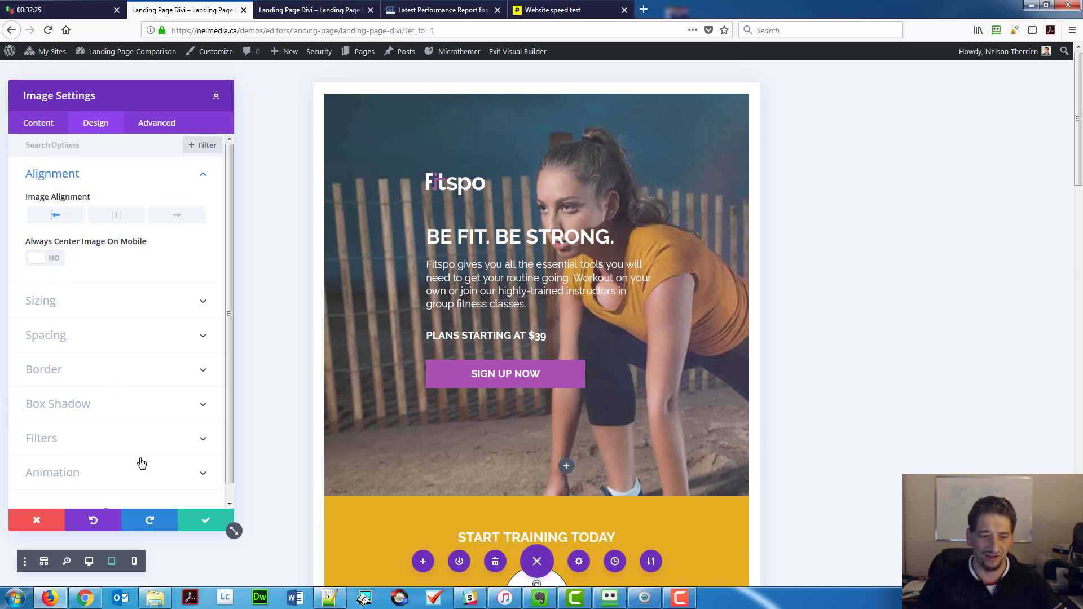
left_click(138, 566)
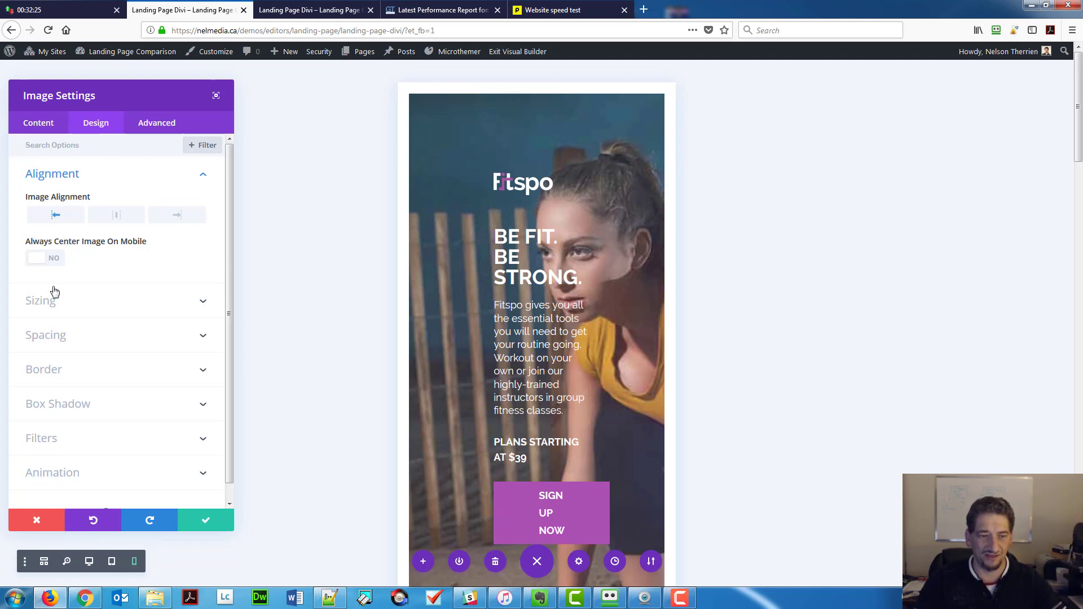
left_click(54, 261)
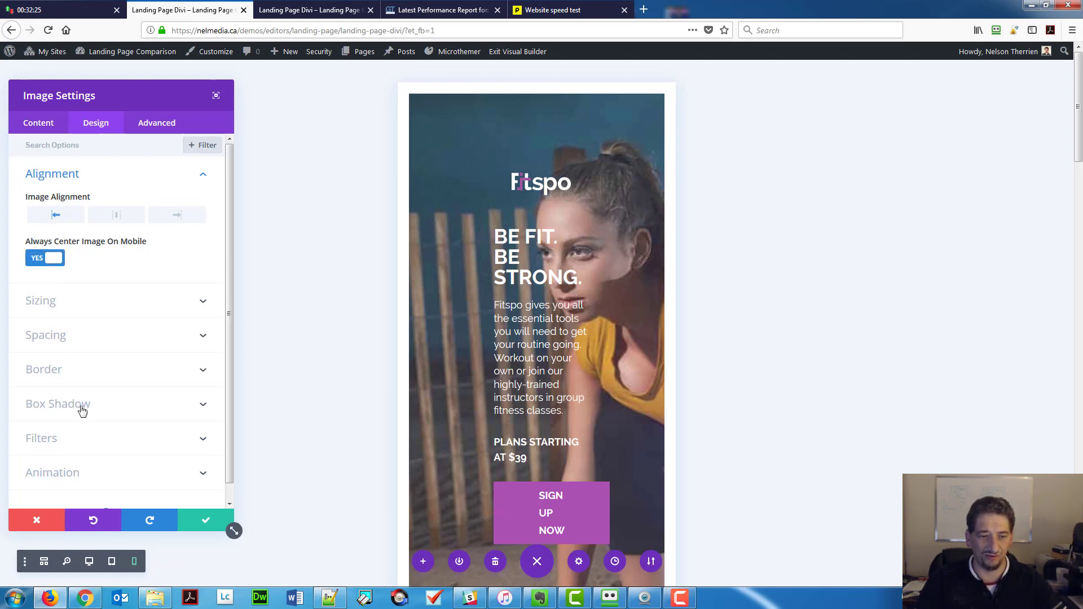
left_click(112, 562)
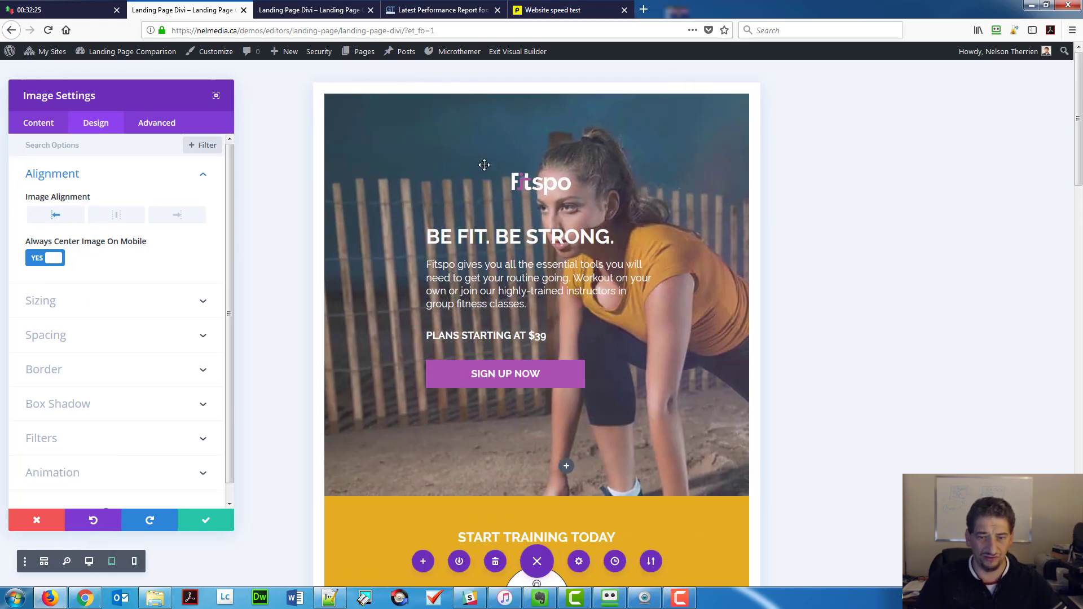
left_click(35, 259)
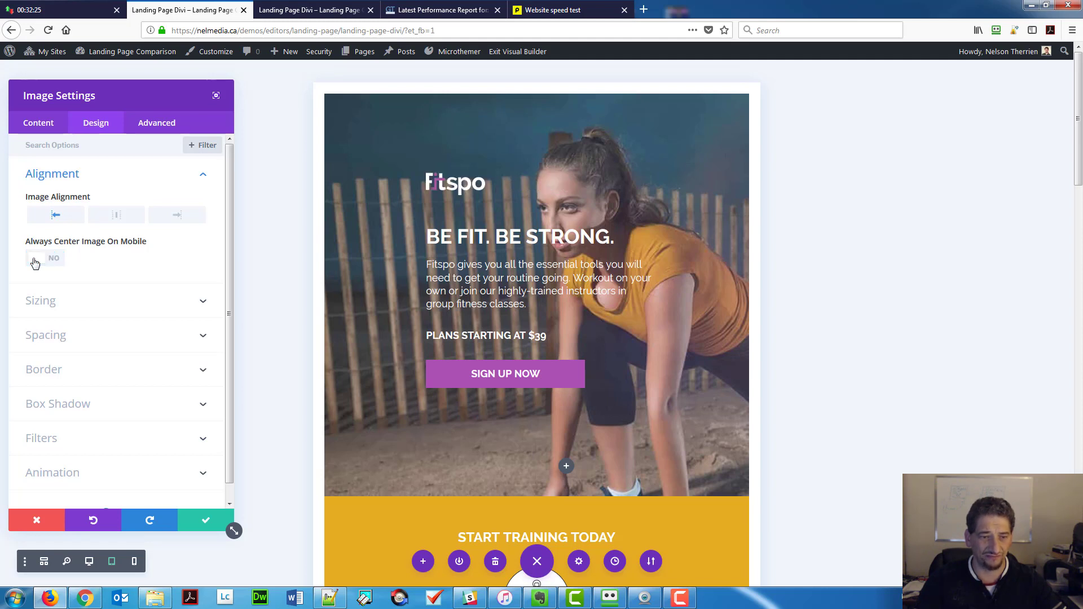
left_click(53, 262)
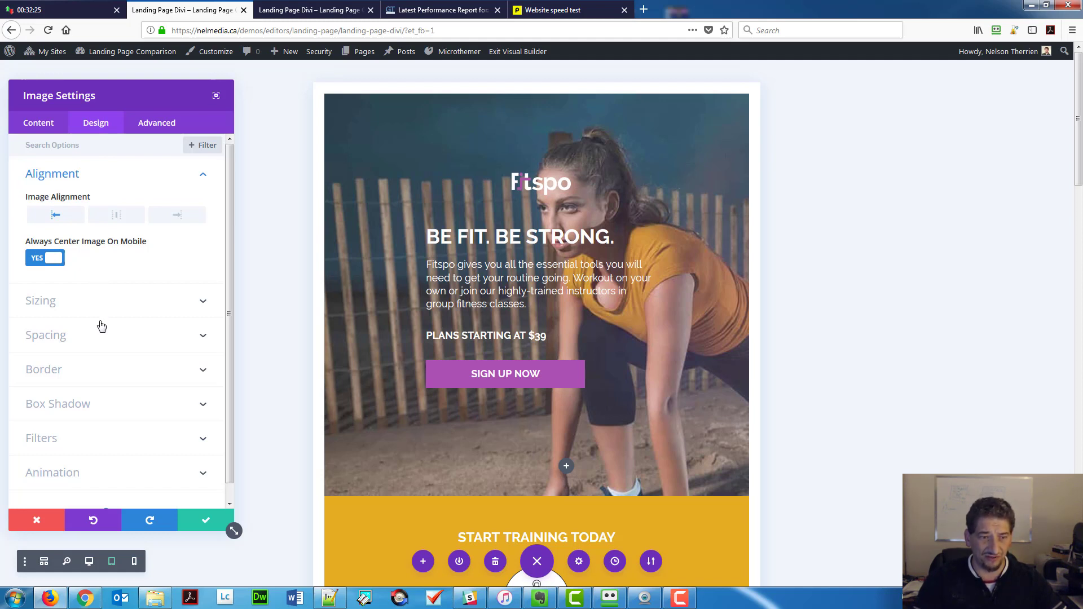
left_click(203, 518)
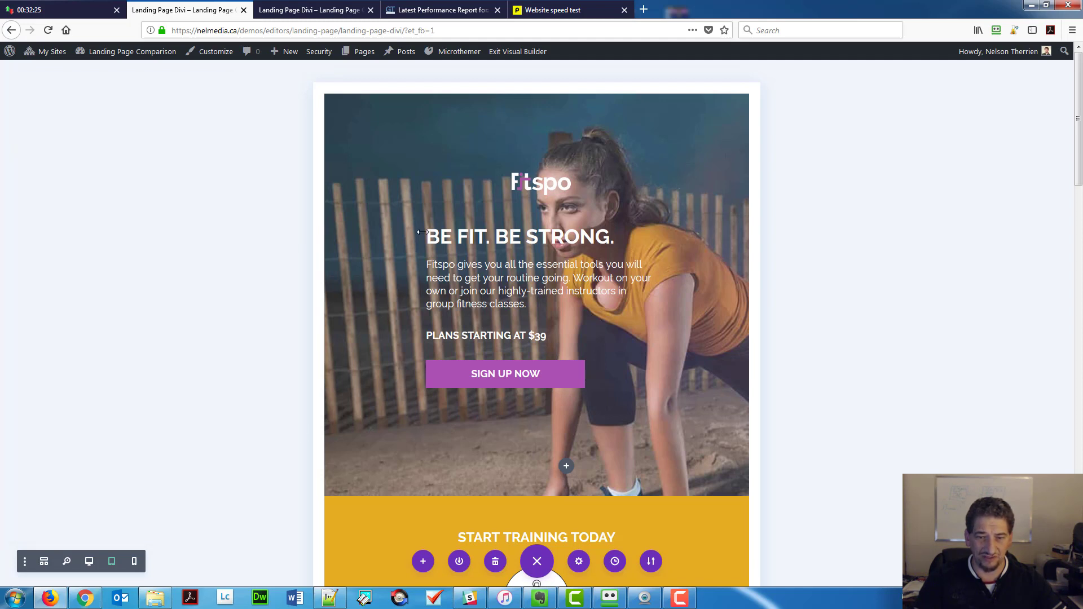
Set the hero row's left custom padding for tablet to 10px.
left_click(393, 111)
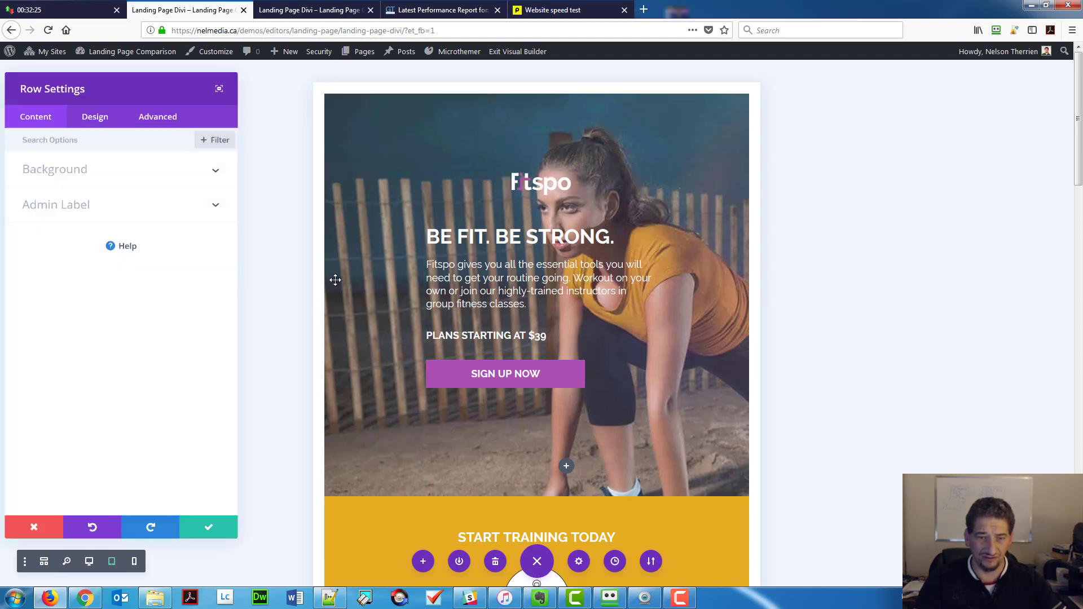
left_click(100, 123)
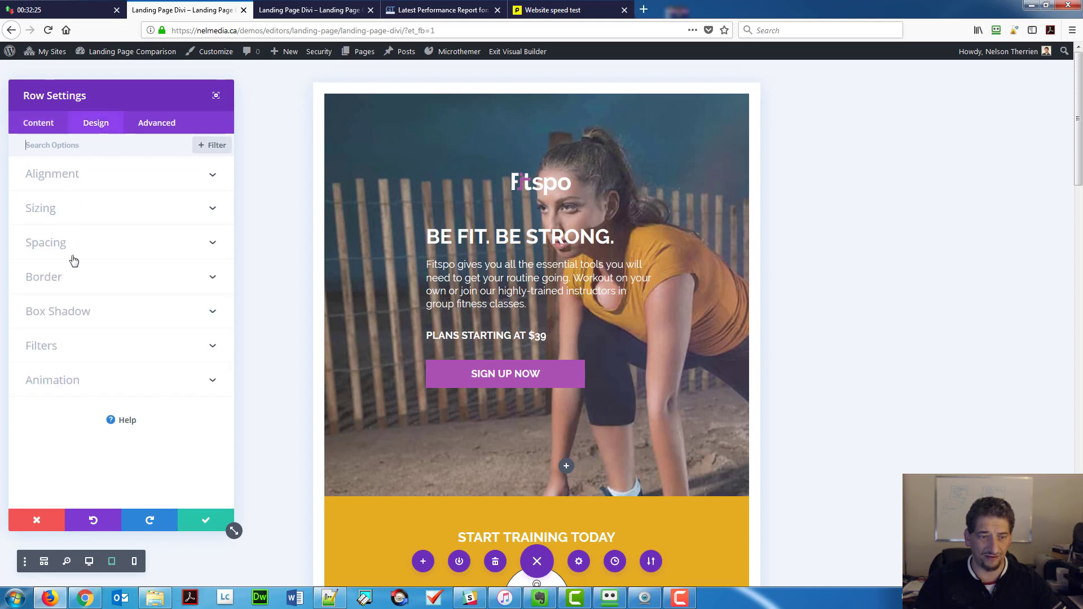
left_click(60, 244)
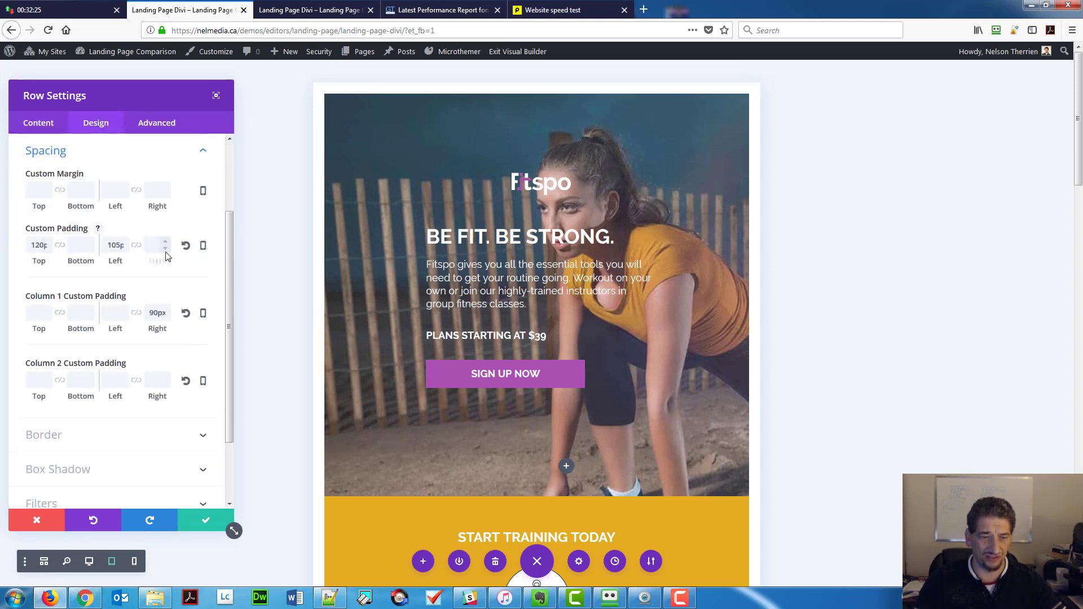
left_click(204, 247)
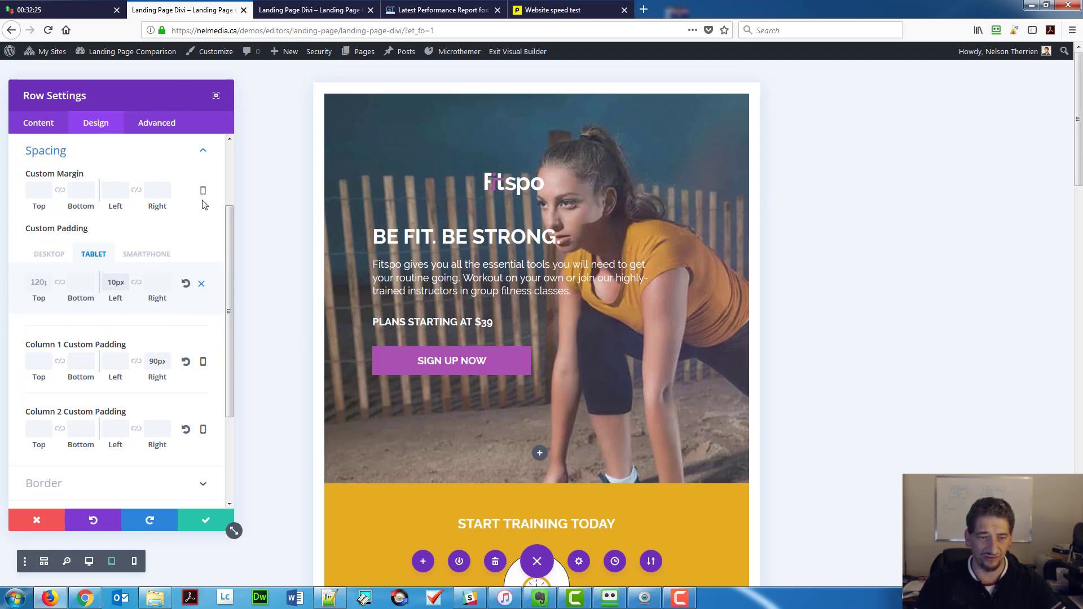
Set the right custom padding of the hero row's column 1 to 0 for smartphone.
left_click(158, 255)
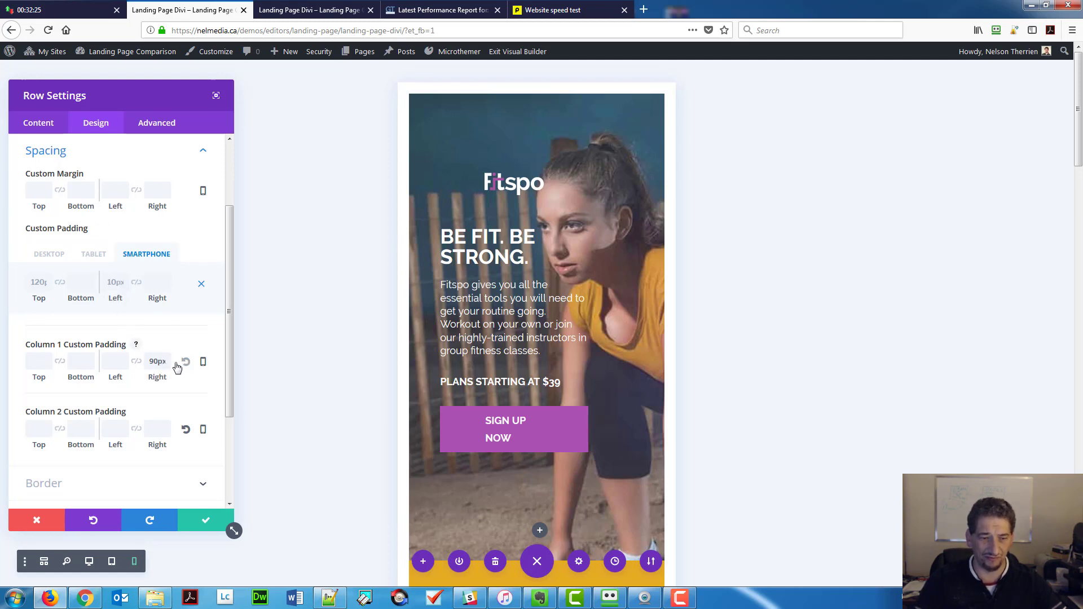
left_click(203, 362)
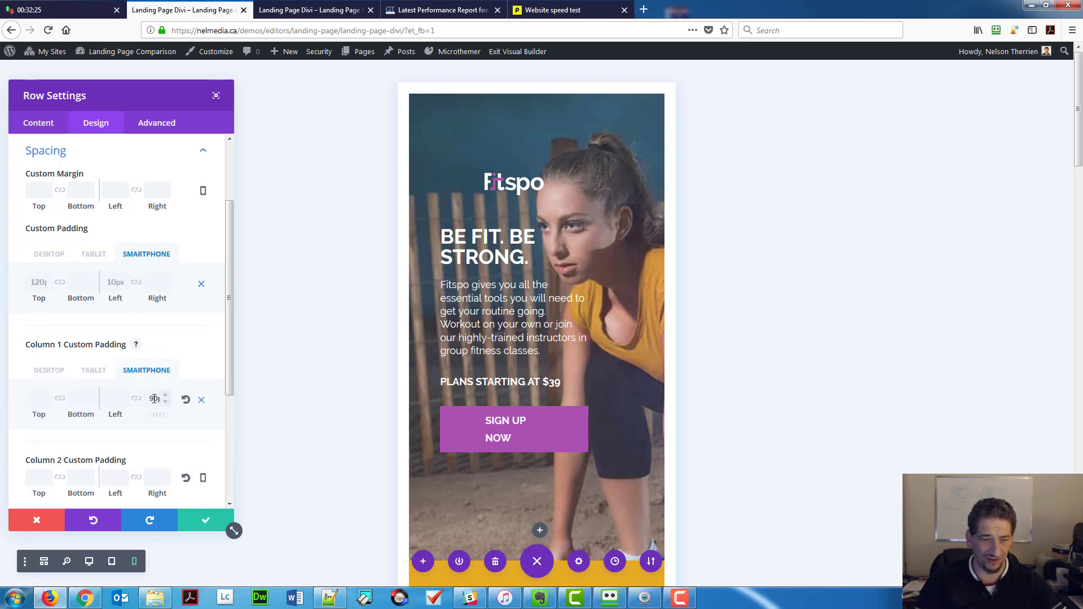
double_click(153, 399)
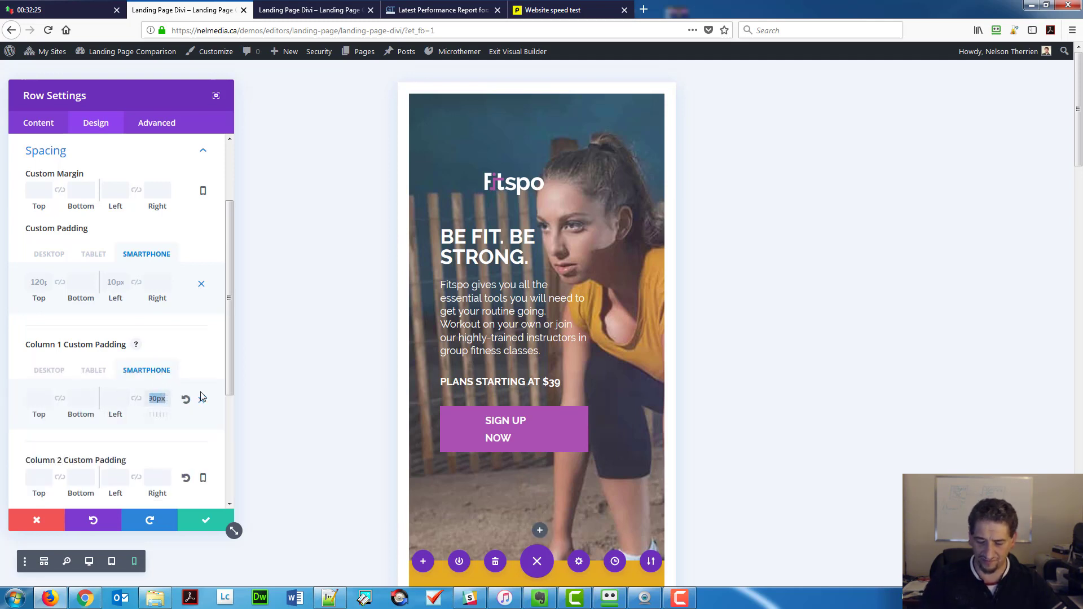
type("0")
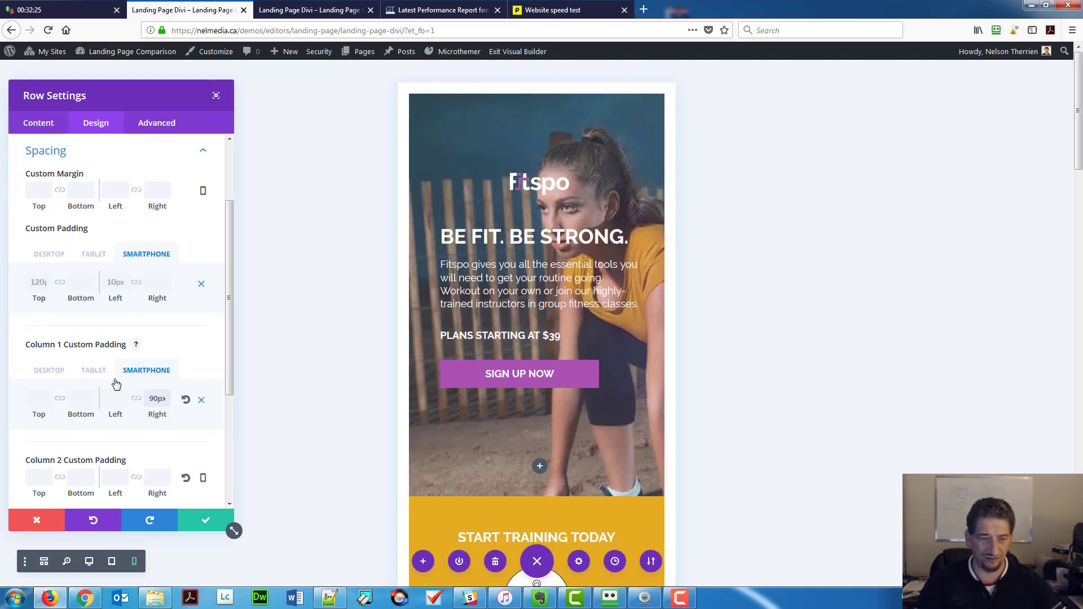
Review the hero and the sections below it in tablet view, and save the hero row settings.
left_click(88, 373)
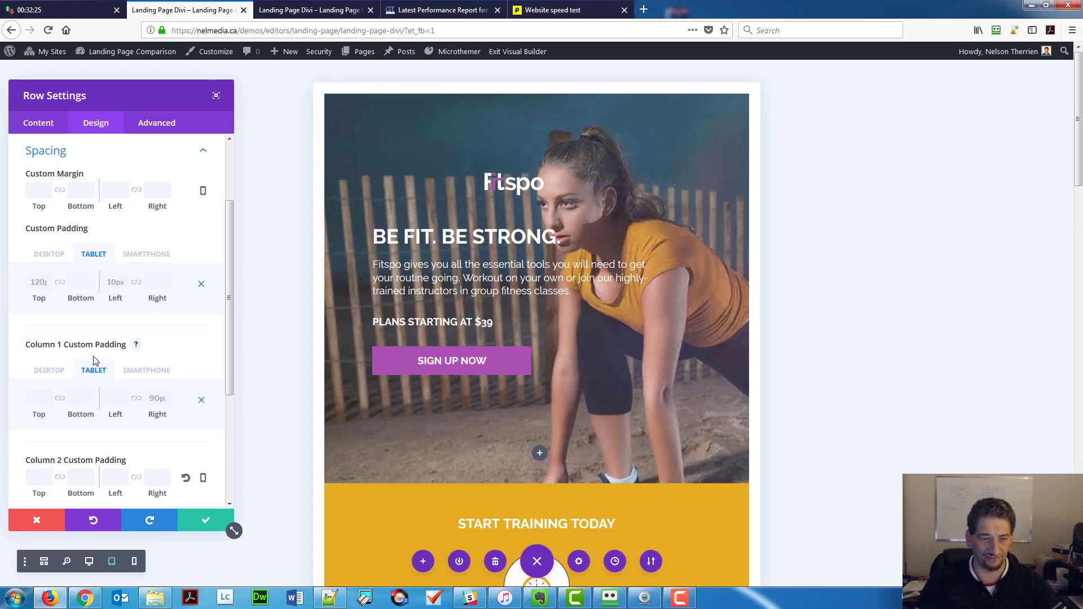
scroll(135, 371, "down", 6)
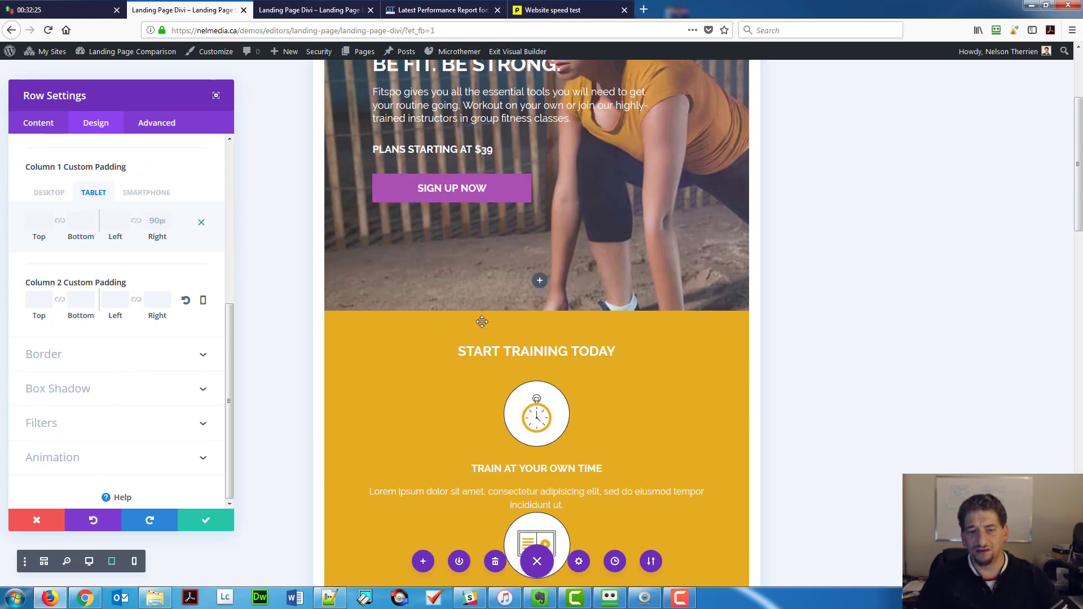
scroll(467, 312, "down", 5)
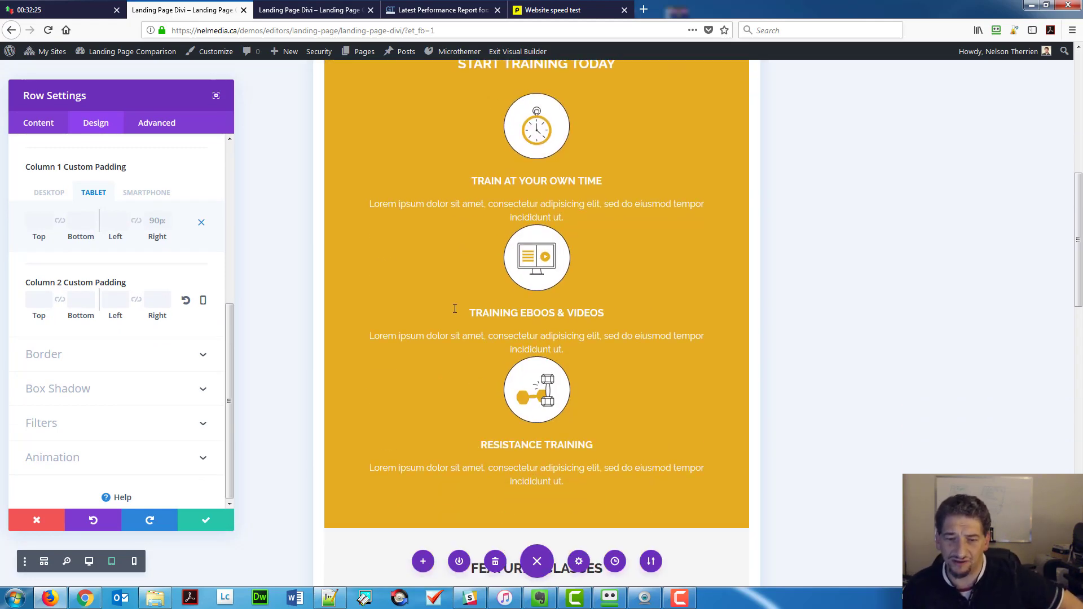
scroll(454, 309, "down", 7)
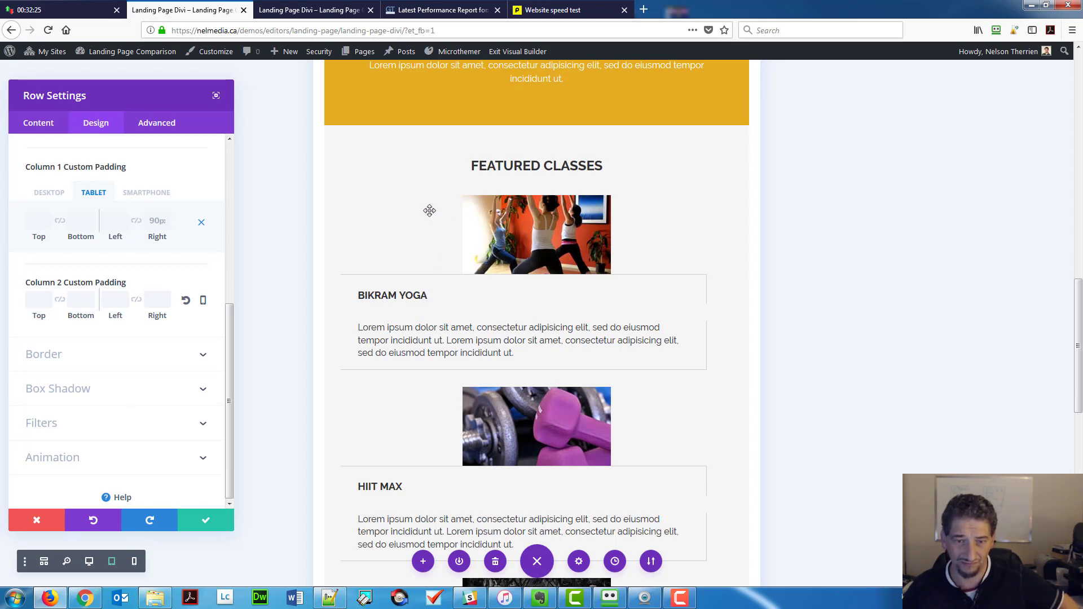
left_click(230, 524)
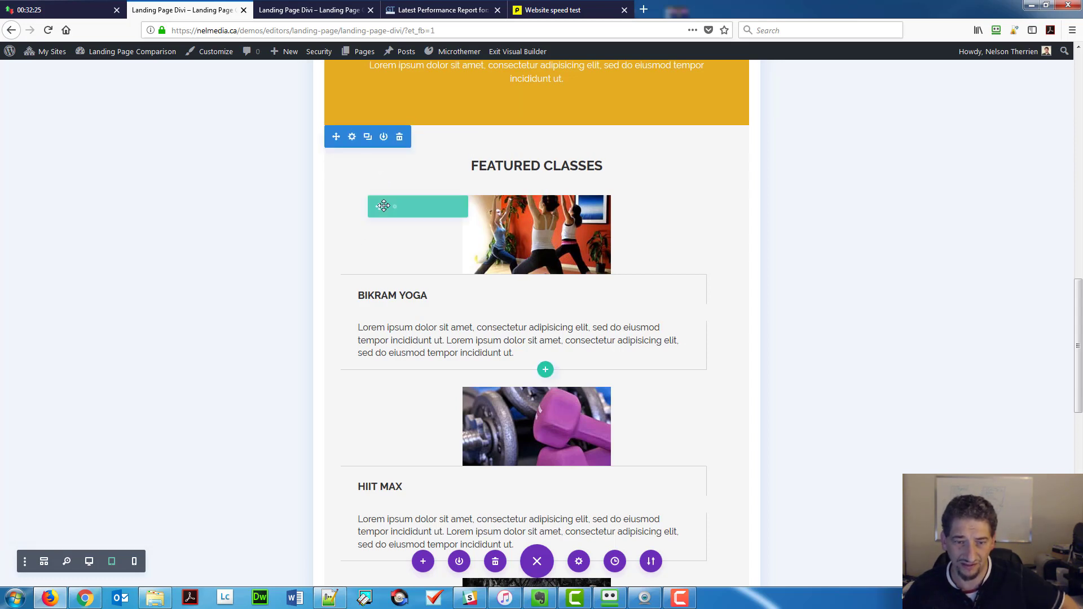
Examine the sizing settings of the Bikram Yoga row in "Featured Classes" against its tablet layout.
left_click(393, 207)
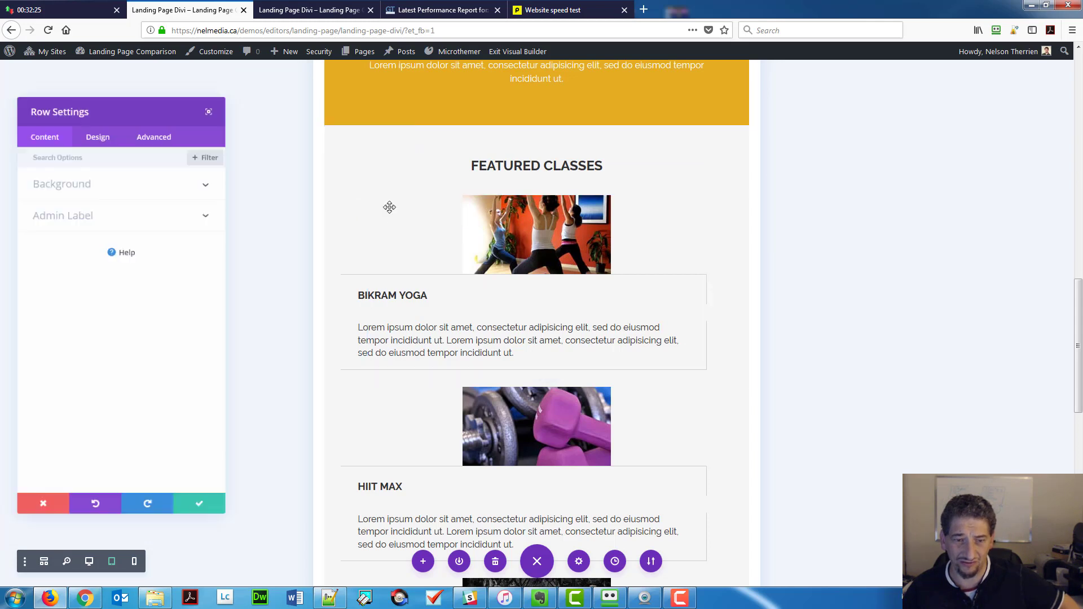
left_click(93, 122)
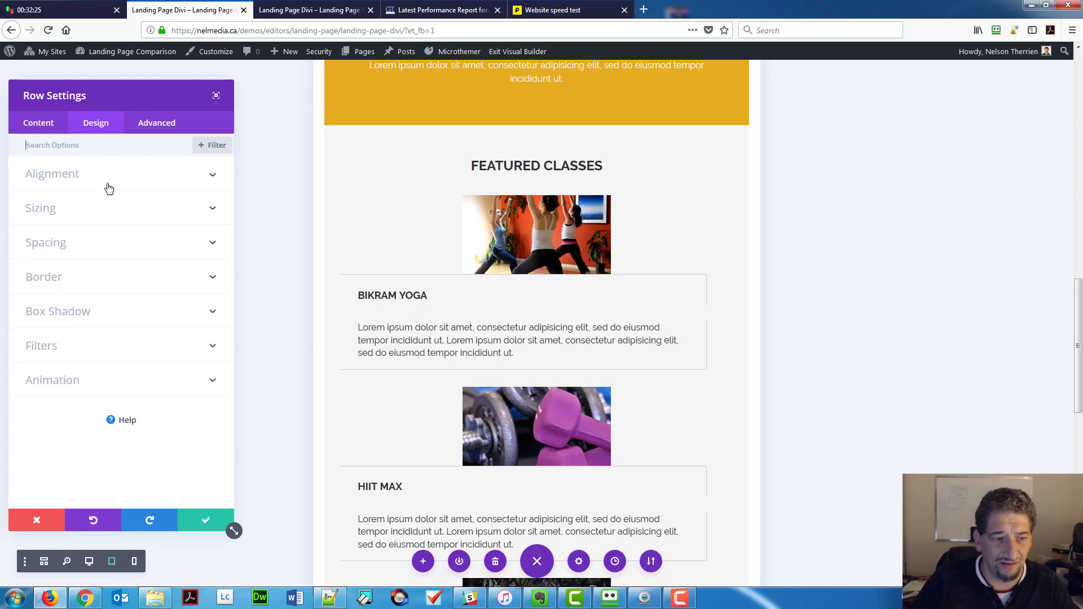
left_click(103, 209)
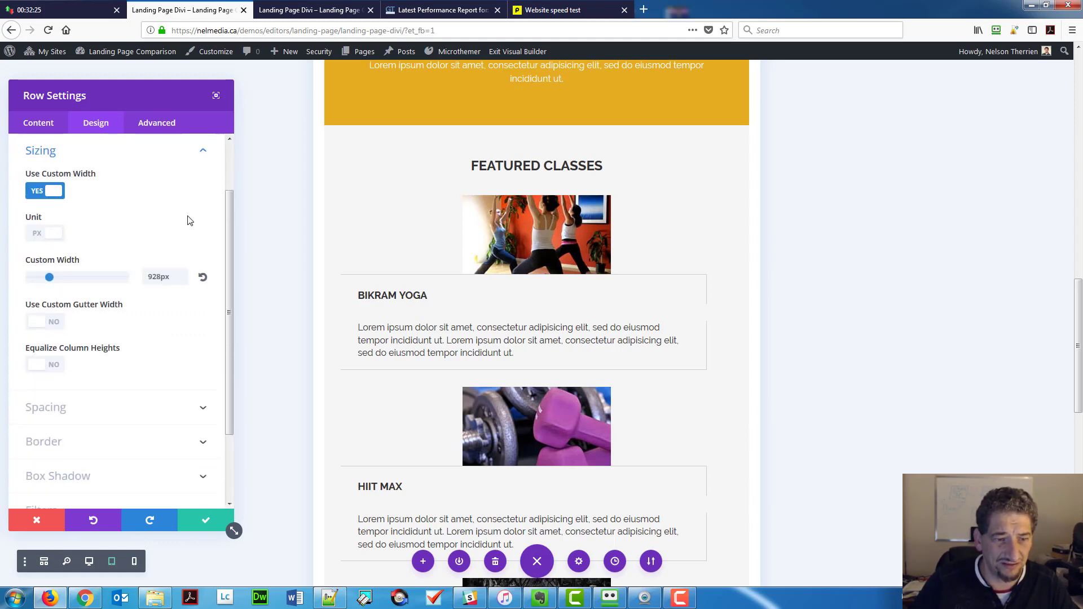
scroll(189, 224, "up", 1)
scroll(153, 304, "down", 2)
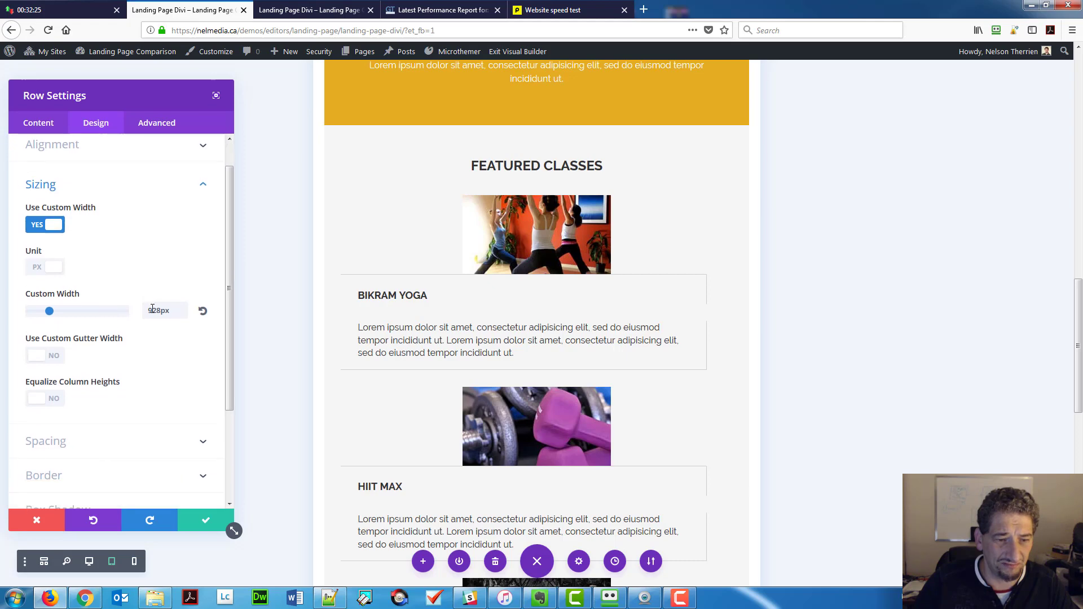
scroll(148, 319, "down", 3)
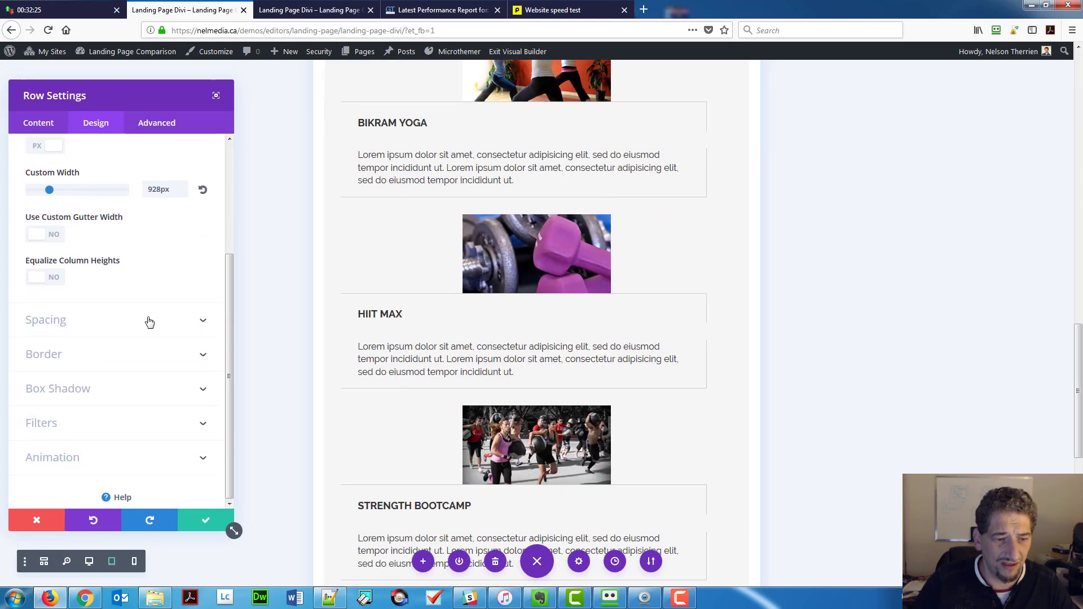
scroll(148, 319, "up", 2)
scroll(366, 268, "up", 5)
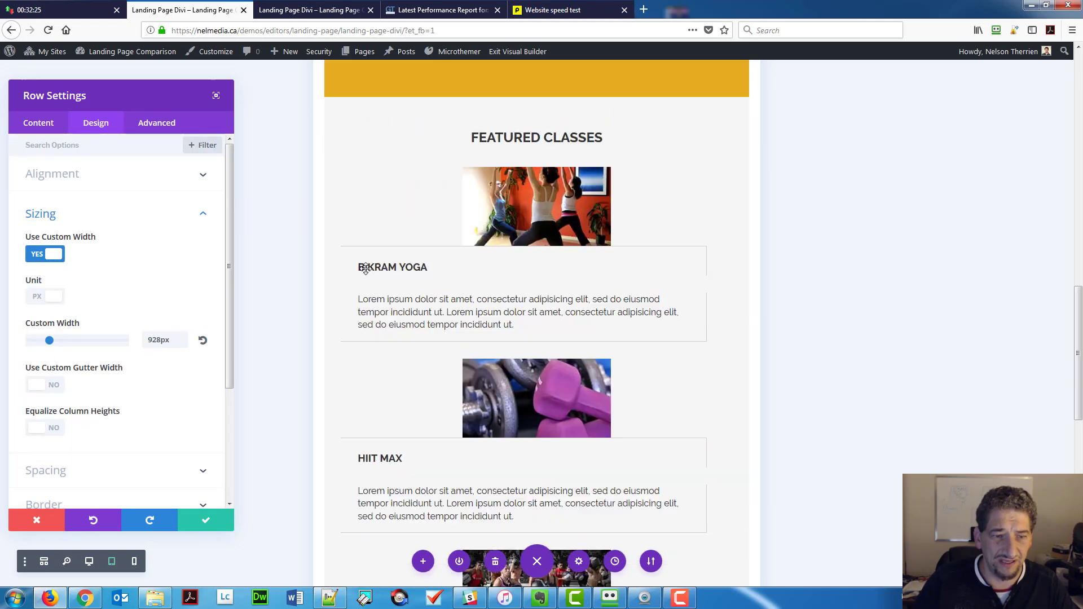
Check the Bikram Yoga row's custom CSS fields and compare the "Featured Classes" layout in phone and tablet previews.
left_click(151, 127)
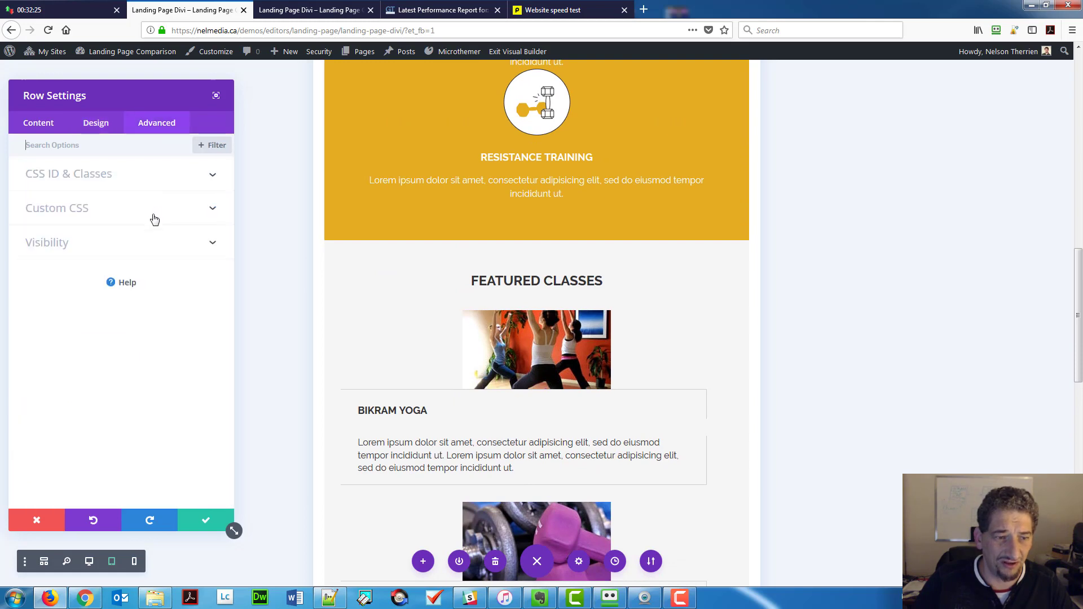
left_click(80, 219)
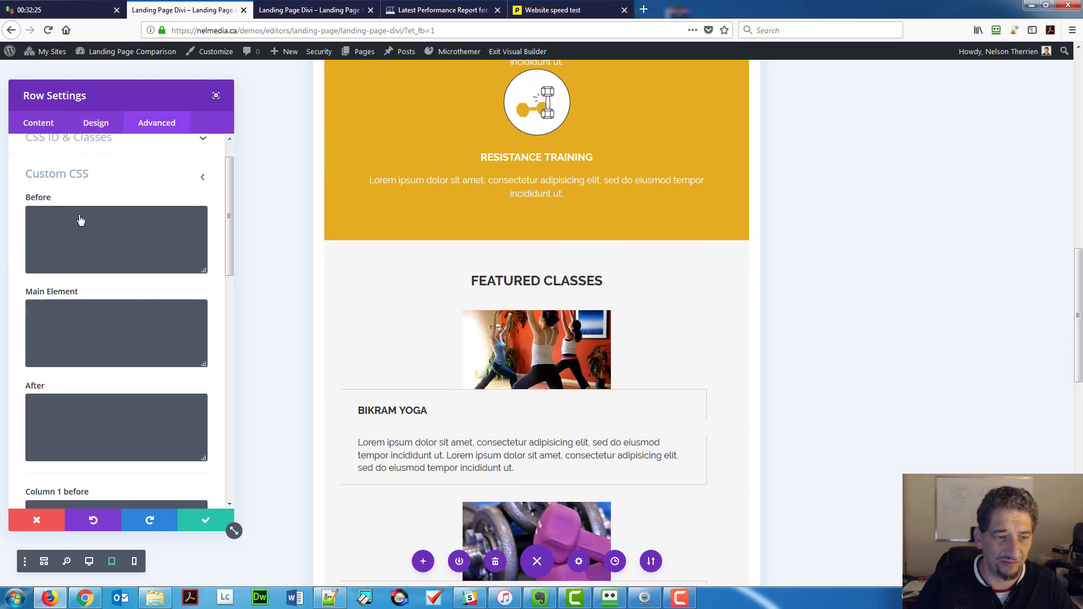
left_click(130, 158)
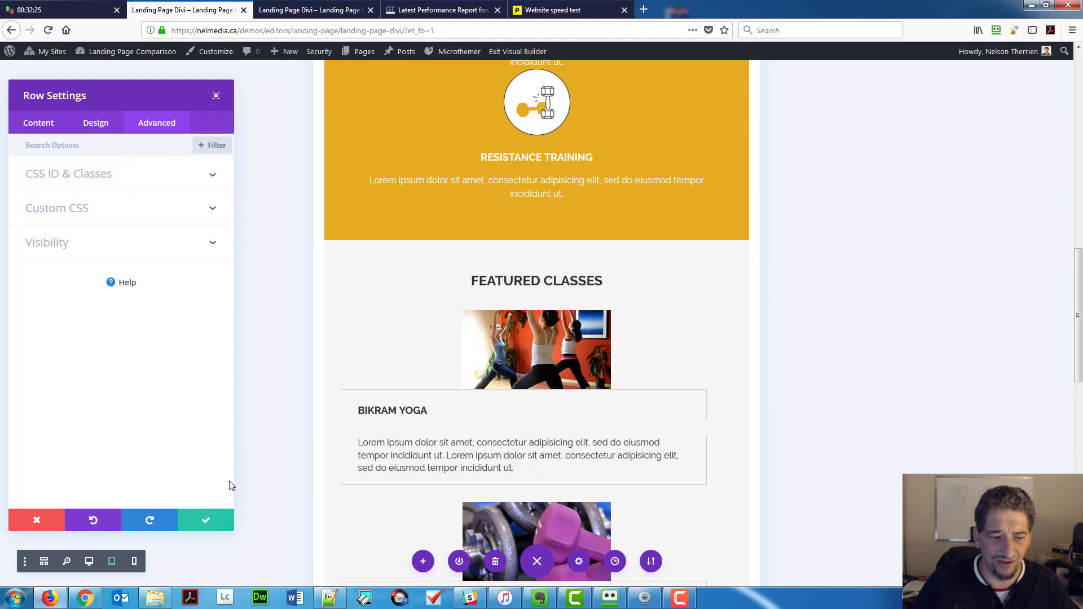
left_click(135, 561)
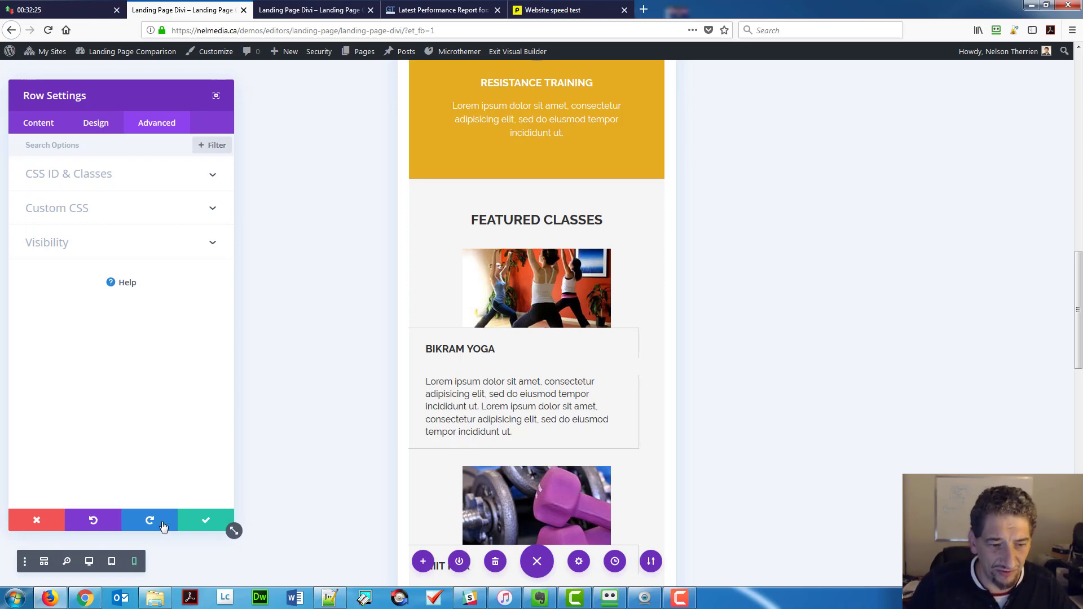
left_click(115, 564)
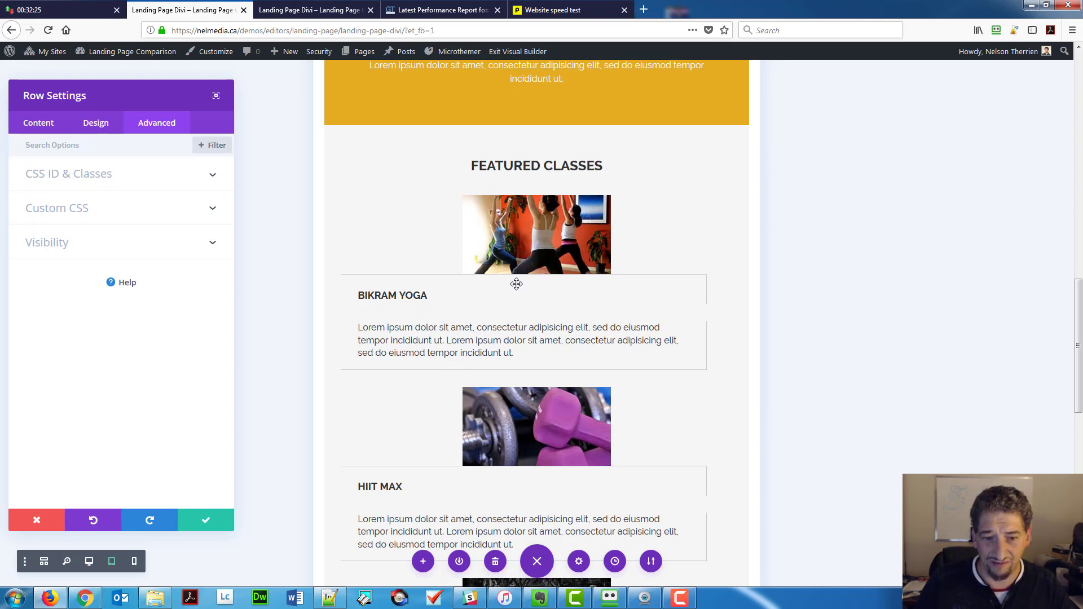
Examine the border settings of the "Bikram Yoga" heading text module in tablet view, and close the module settings without changes.
left_click(398, 304)
left_click(229, 527)
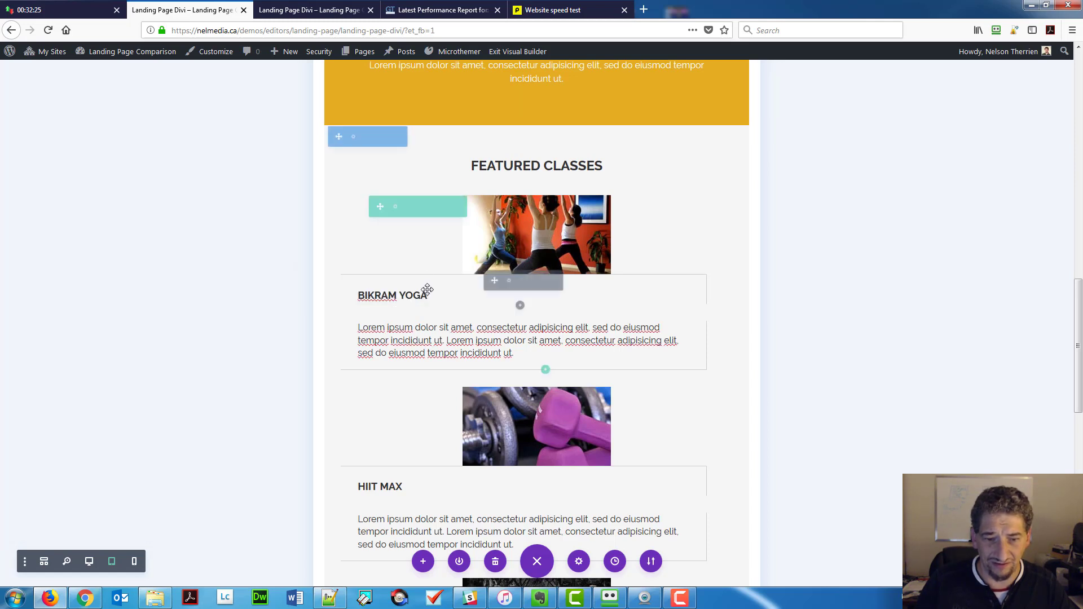
left_click(488, 304)
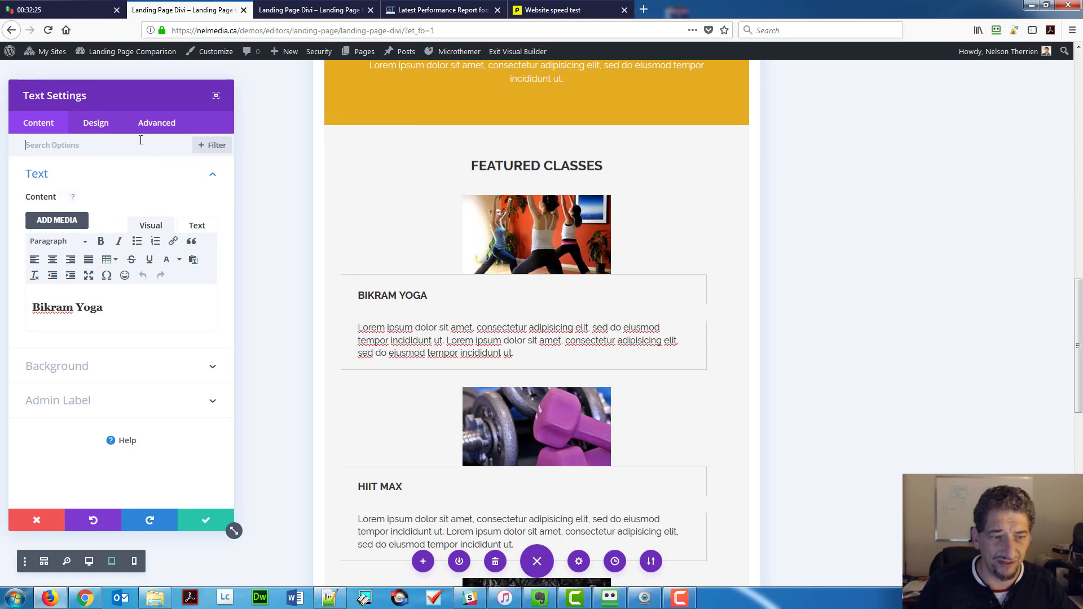
left_click(100, 123)
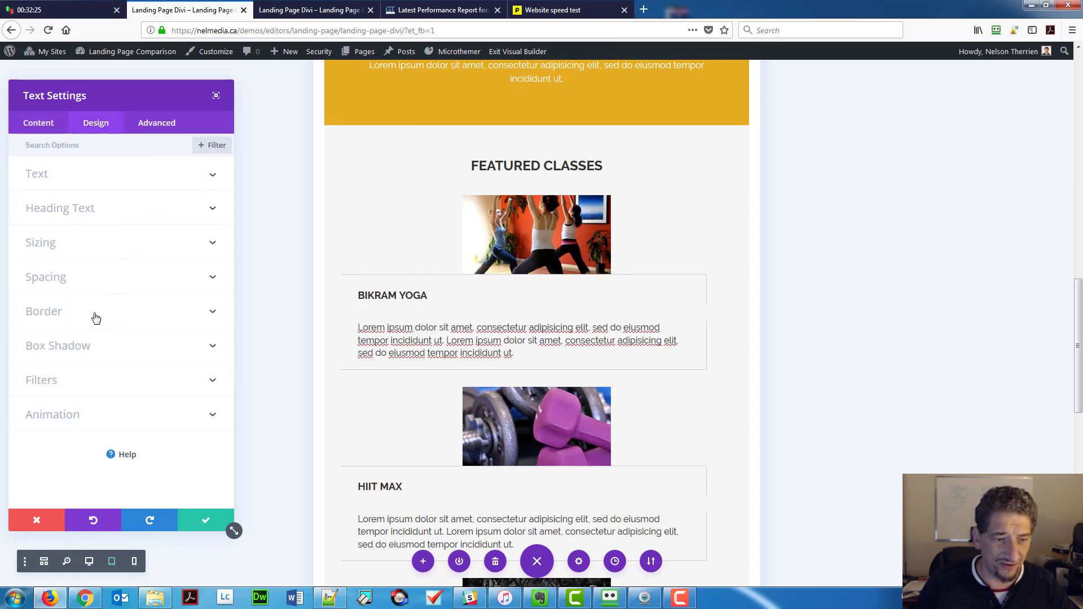
left_click(96, 314)
scroll(158, 350, "down", 3)
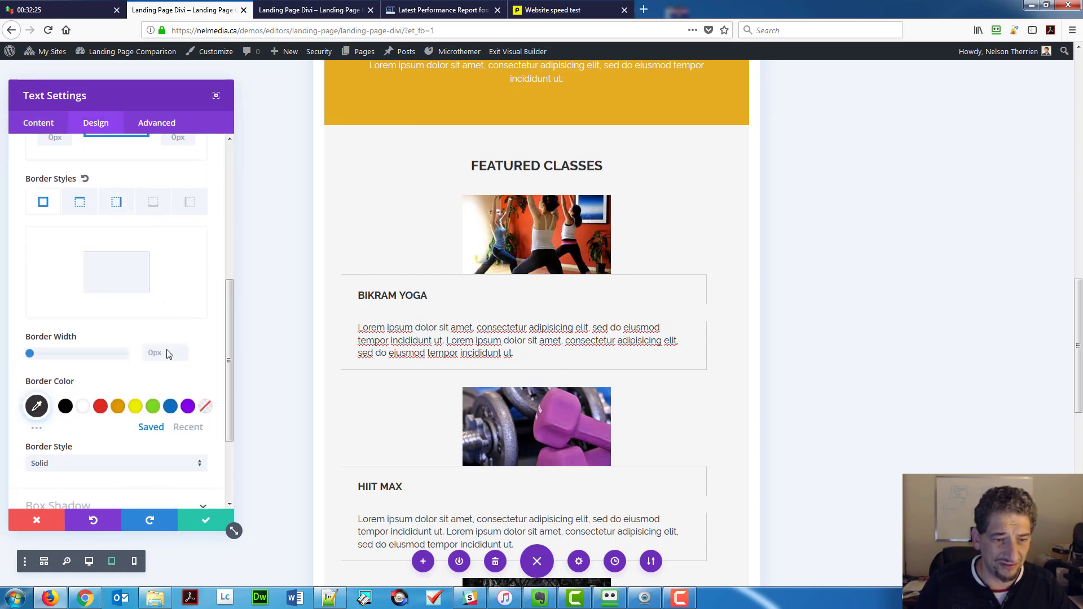
scroll(115, 326, "down", 2)
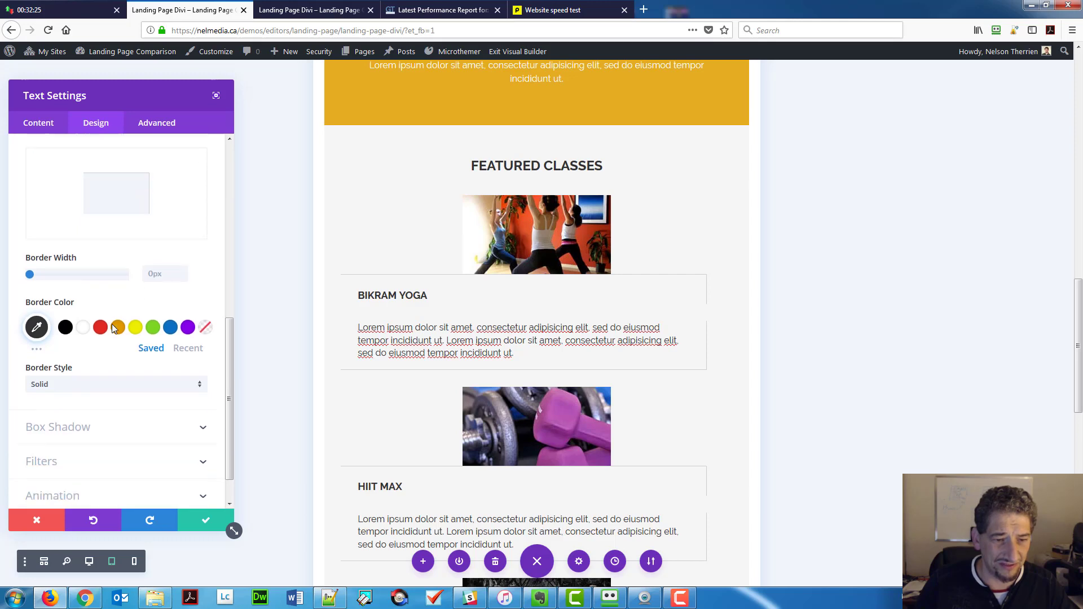
scroll(112, 324, "down", 1)
scroll(70, 309, "up", 4)
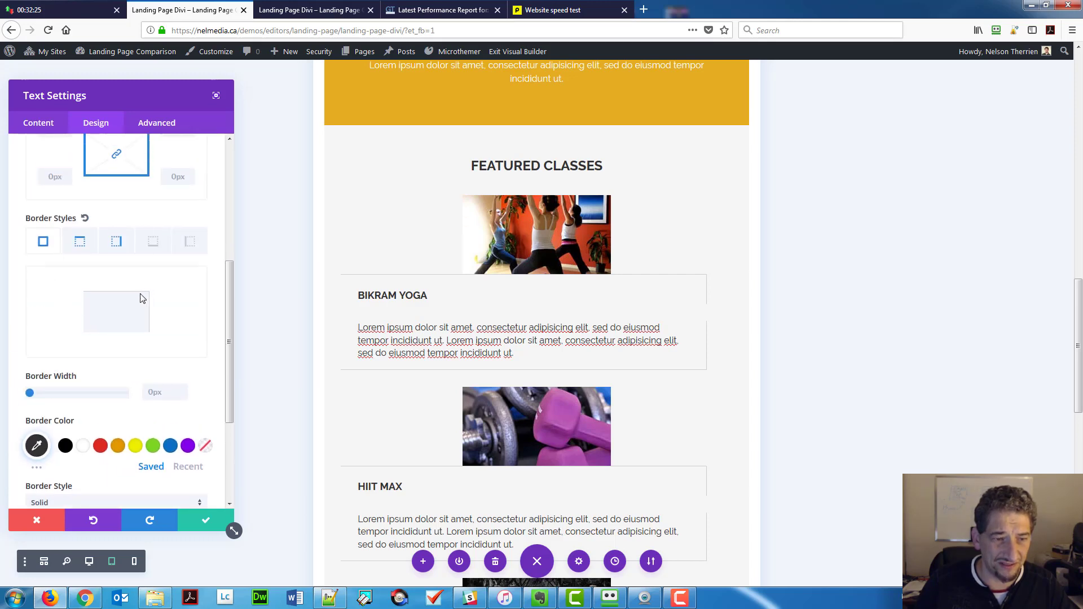
scroll(142, 296, "up", 5)
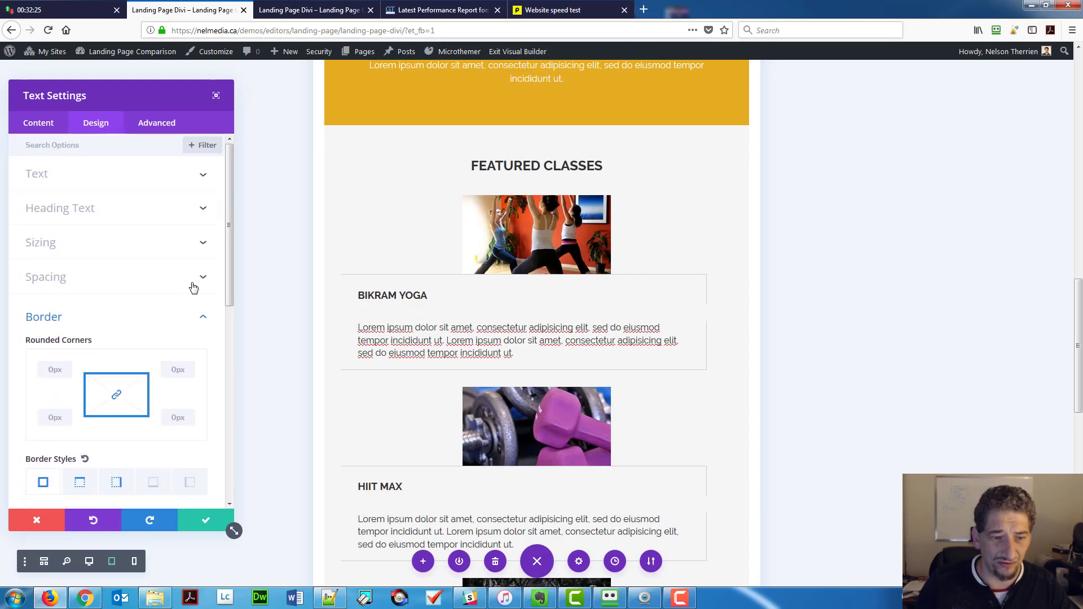
left_click(203, 323)
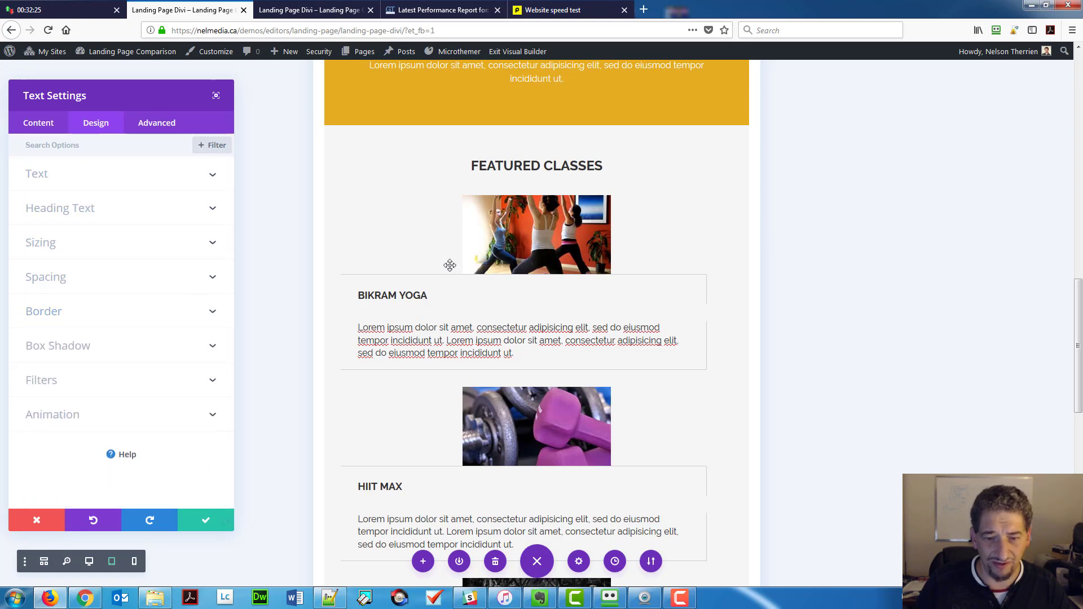
scroll(483, 337, "down", 1)
scroll(483, 337, "down", 3)
left_click(226, 524)
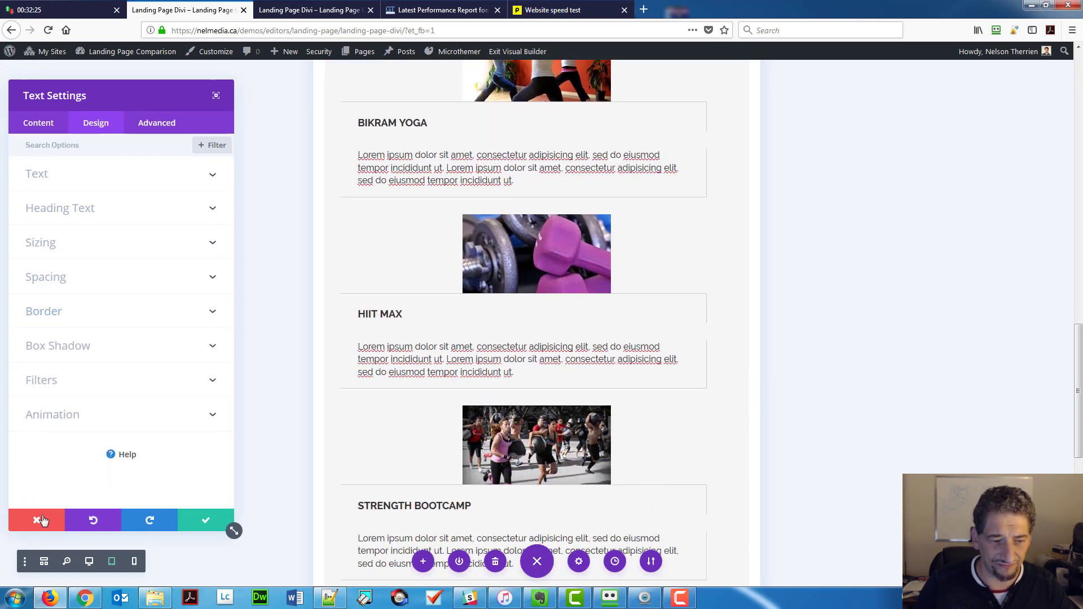
Review the "Featured Classes" and "Meet the Owner" sections down to the footer in phone view.
scroll(444, 344, "down", 7)
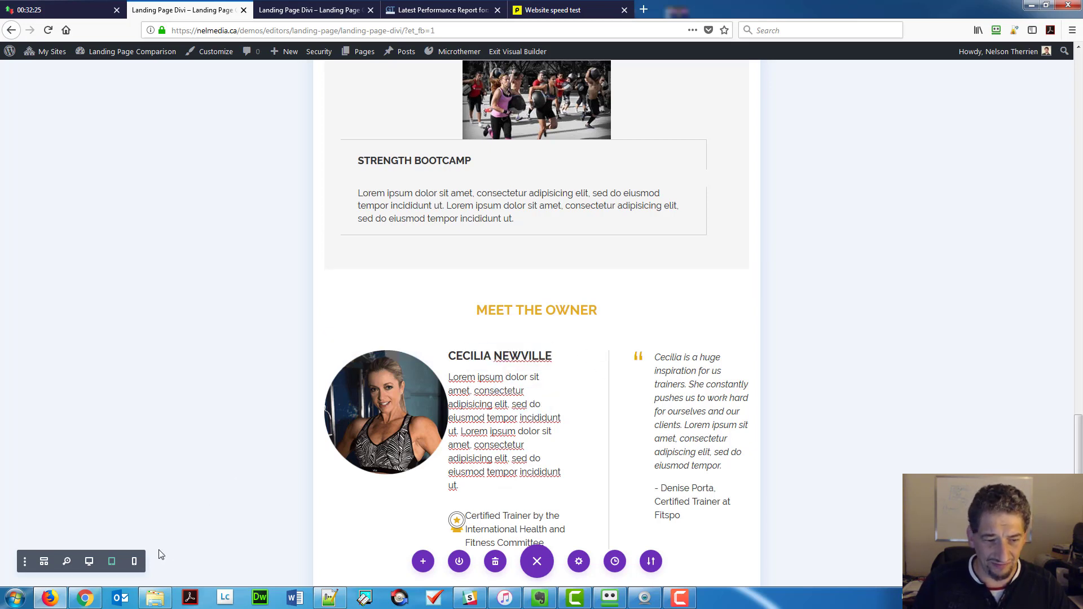
left_click(135, 562)
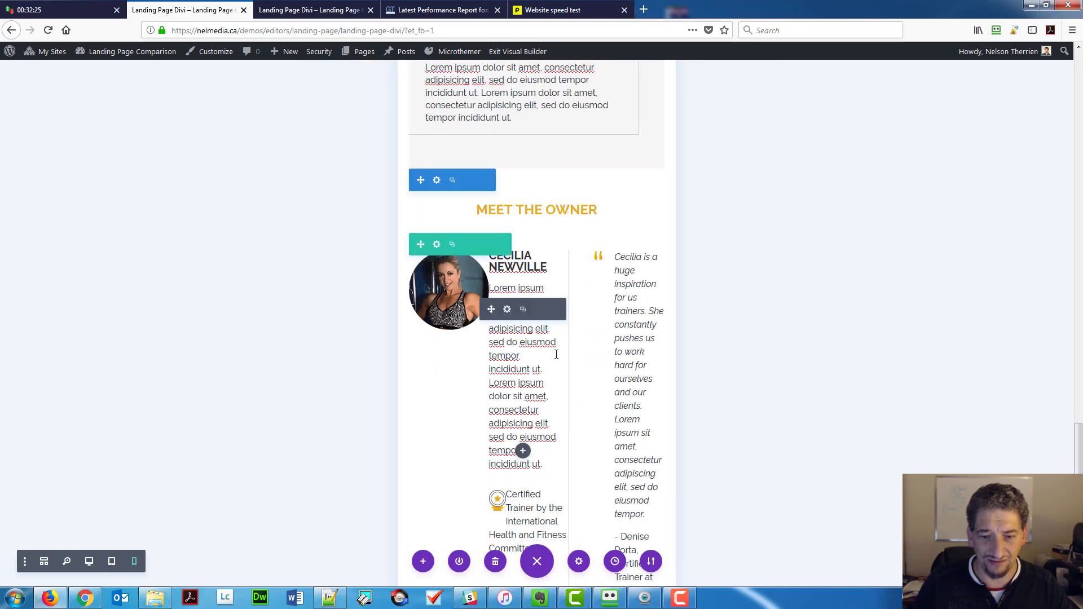
scroll(556, 354, "down", 2)
scroll(556, 354, "down", 1)
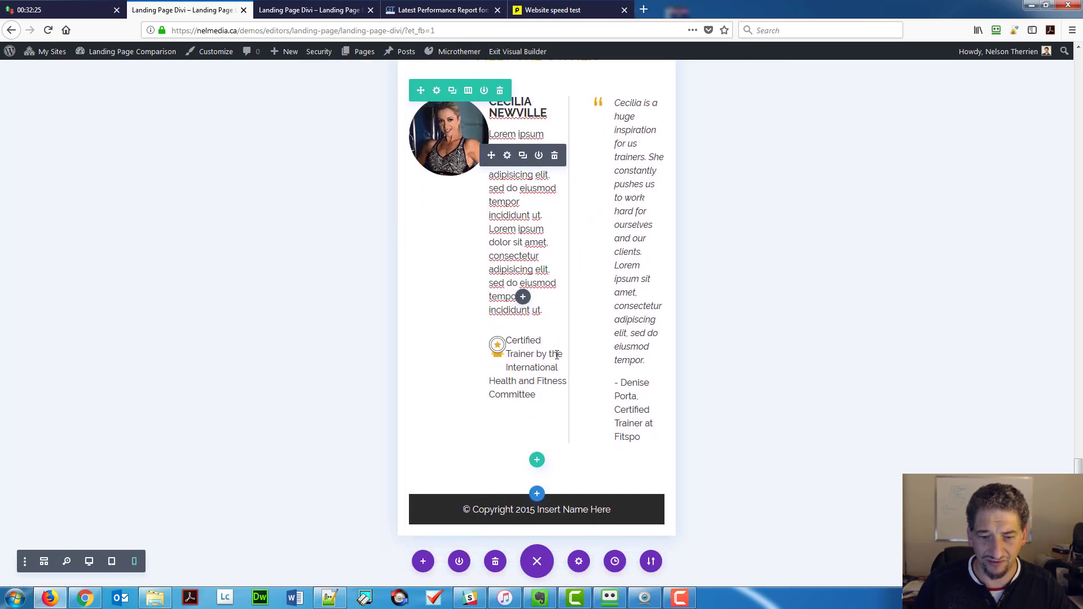
scroll(556, 354, "up", 6)
scroll(556, 354, "up", 15)
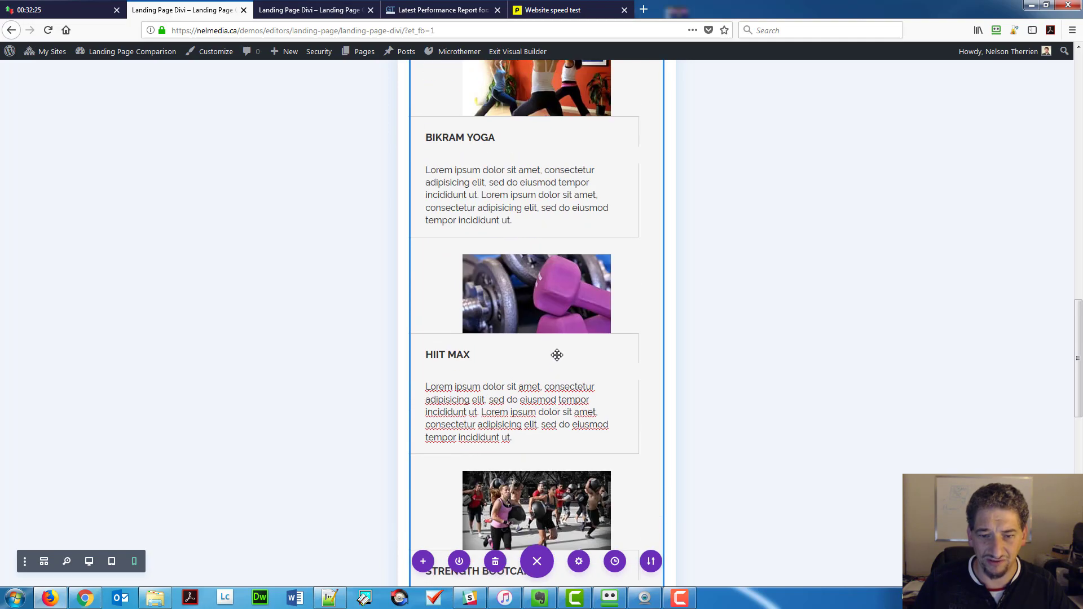
scroll(556, 358, "down", 15)
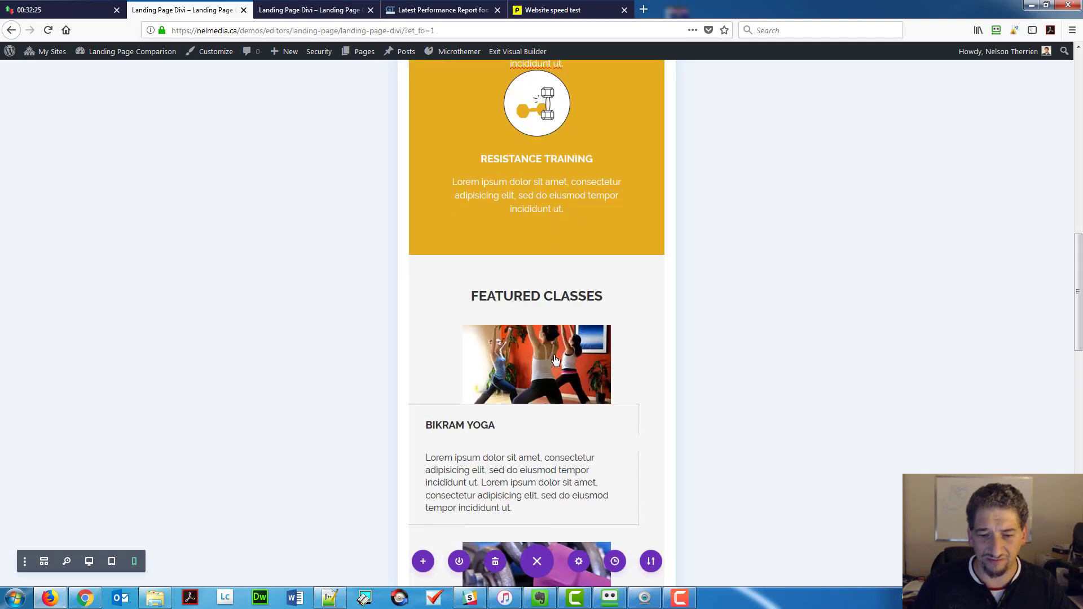
Inspect the page-level custom CSS in the page settings, and close them without changes.
left_click(582, 563)
left_click(151, 134)
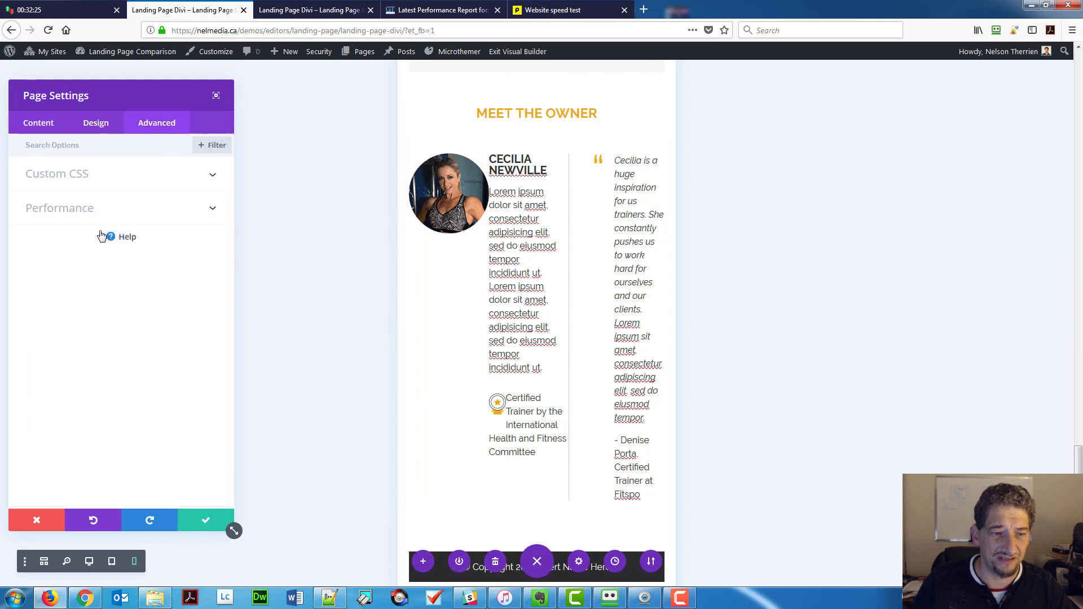
left_click(102, 178)
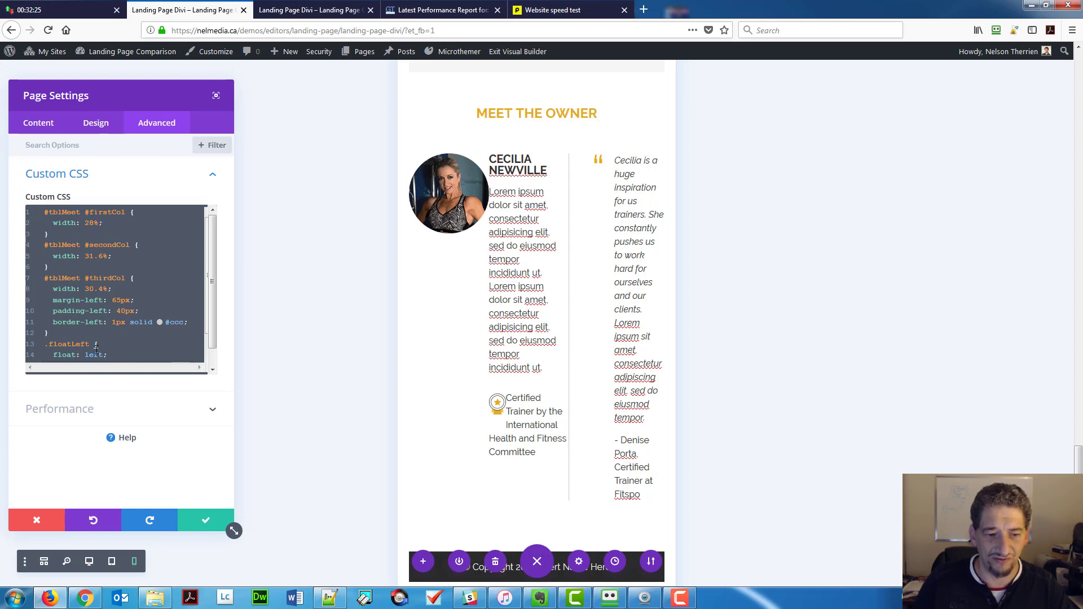
left_click(38, 519)
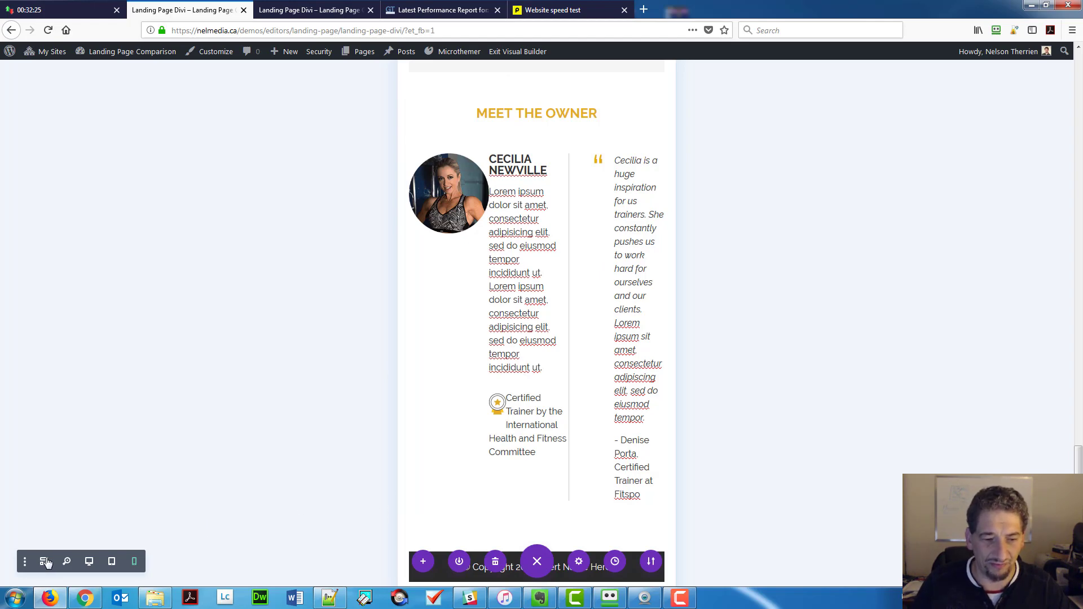
Return to desktop view and check the column layout choices for the "Meet the Owner" row, keeping its layout.
left_click(89, 573)
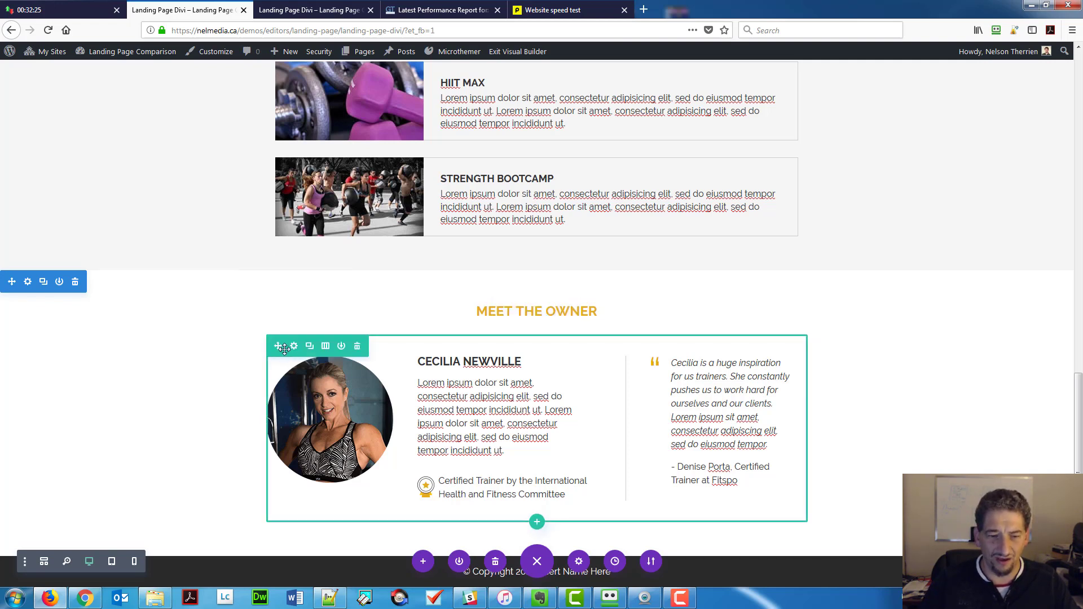
left_click(326, 348)
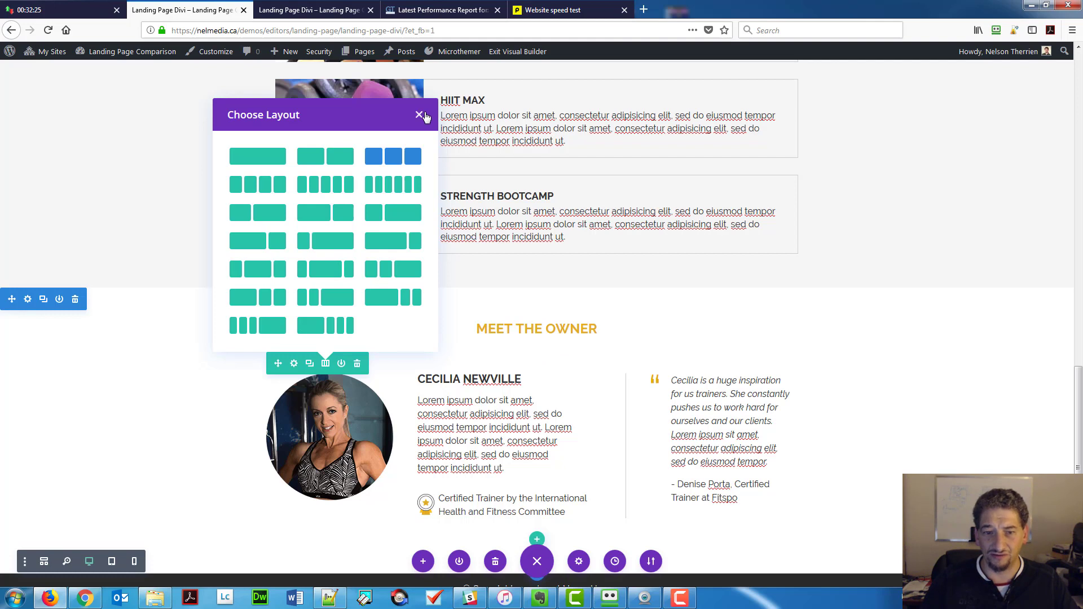
left_click(819, 278)
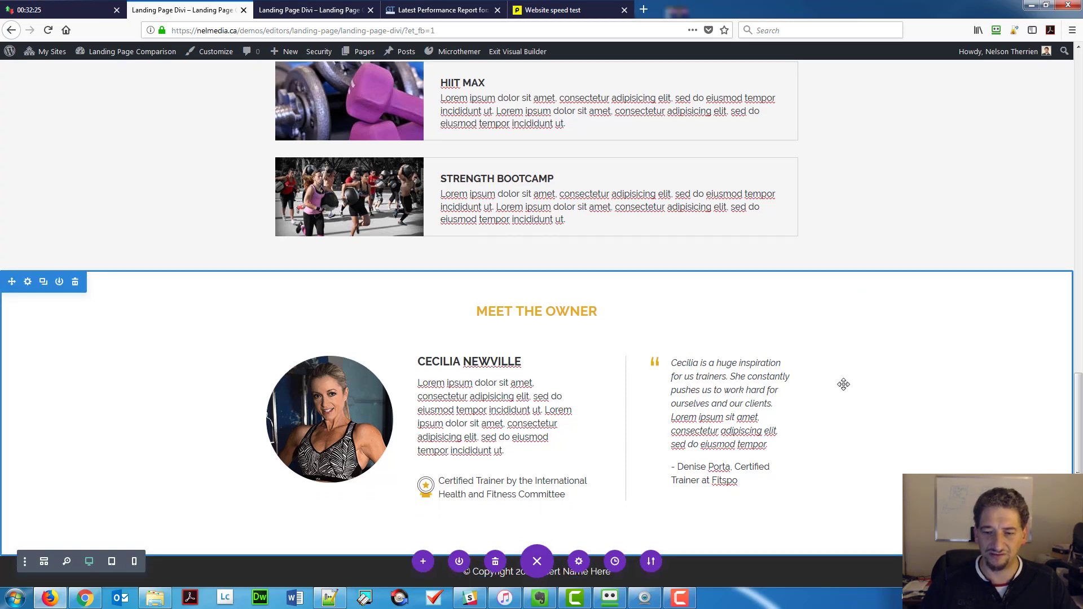
Open the Divi Role Editor in the site's WordPress dashboard, using the browser tab with the published landing page.
scroll(843, 384, "up", 8)
scroll(844, 384, "up", 5)
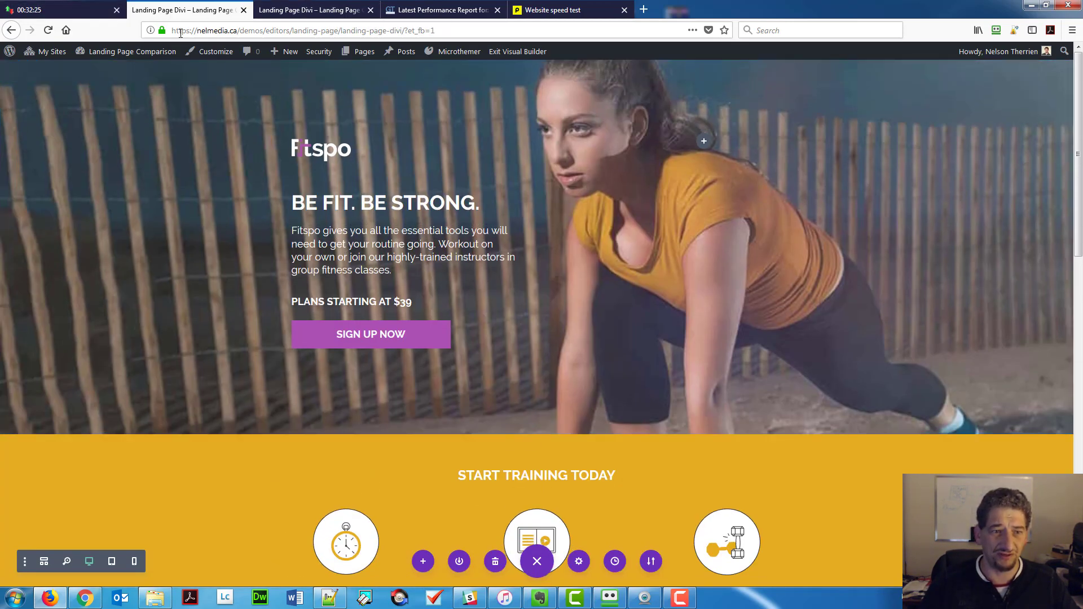
key("ctrl+Tab")
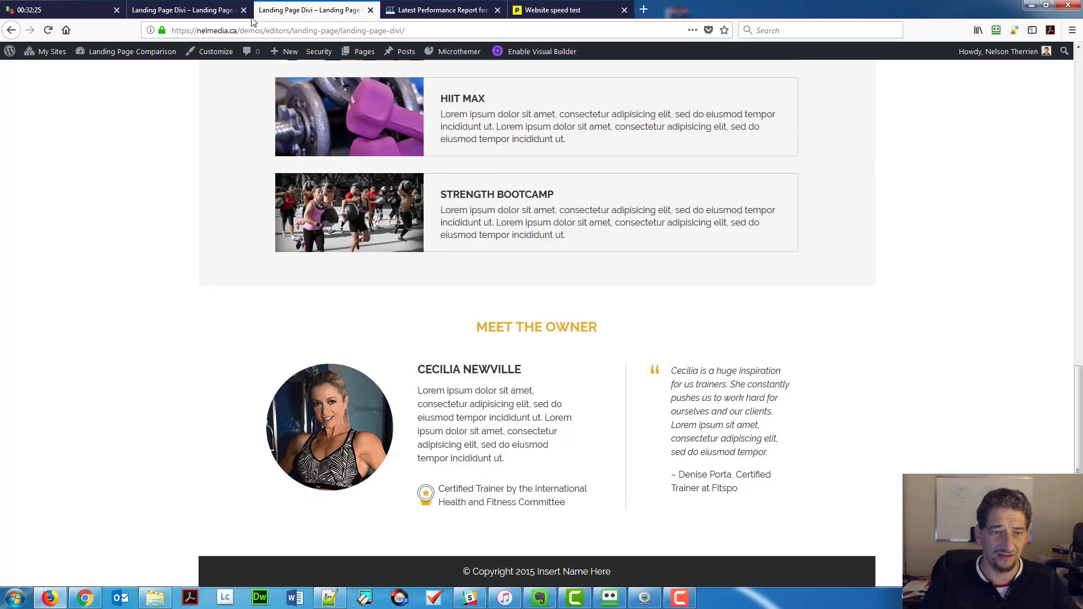
mouse_move(120, 53)
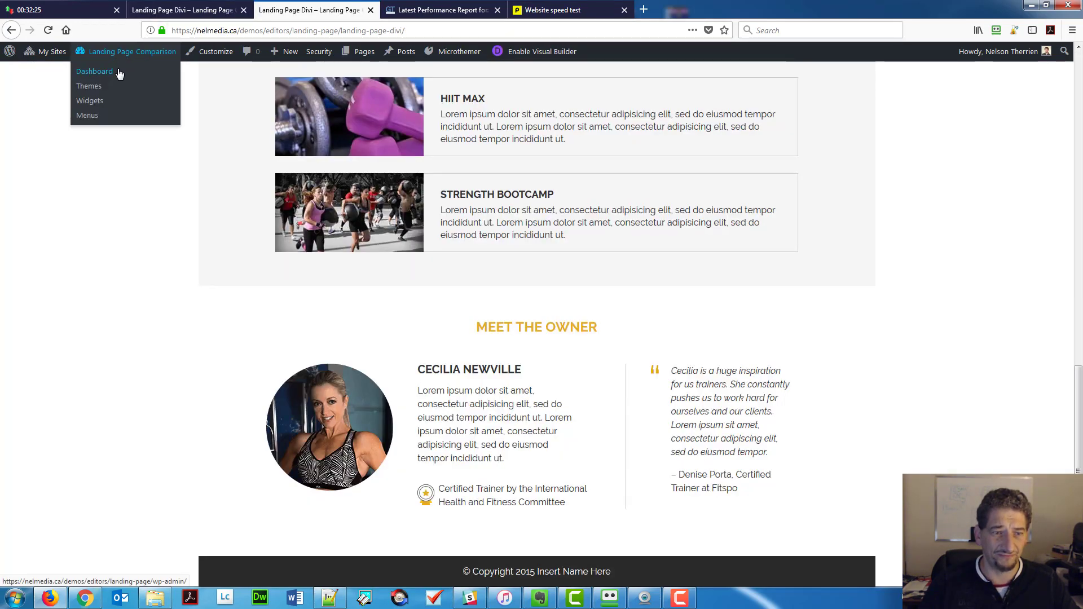
left_click(125, 90)
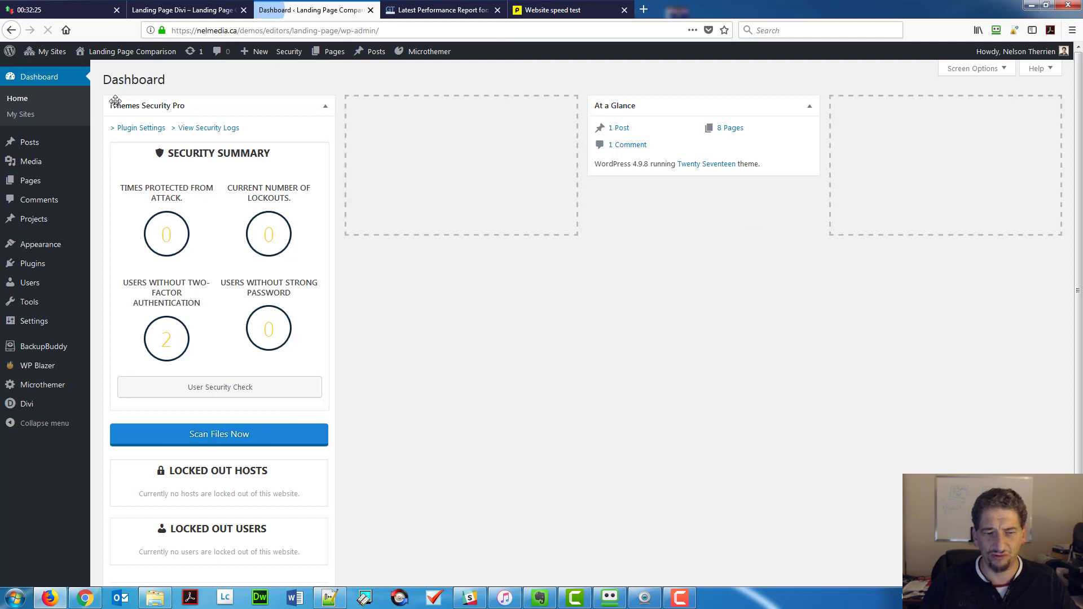
mouse_move(29, 411)
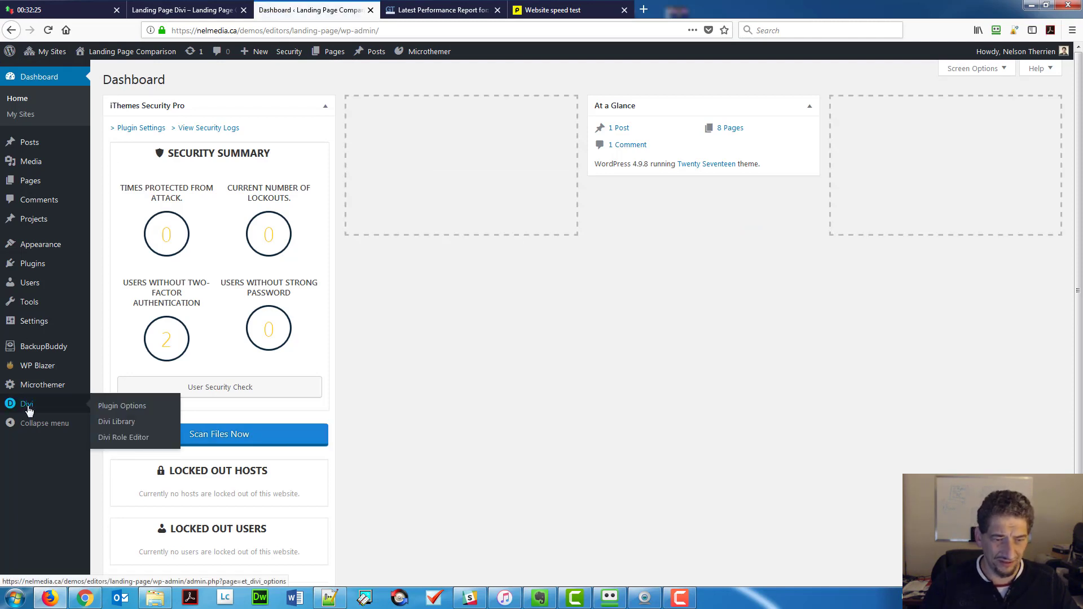
left_click(95, 438)
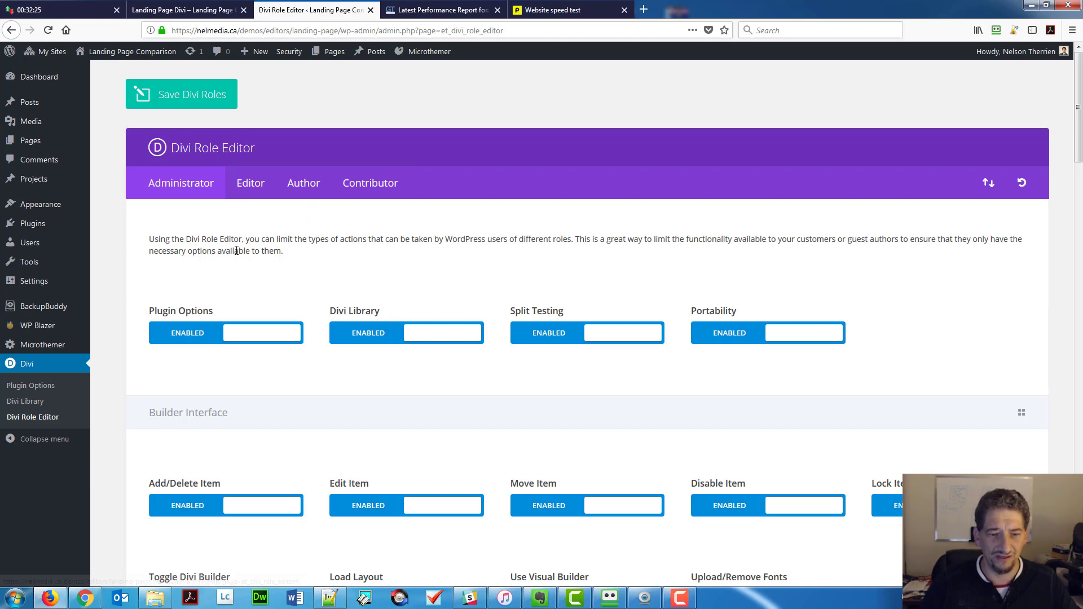
Examine the Administrator role's permissions in the Divi Role Editor, from Builder Interface through Module Use to Portability.
scroll(231, 243, "down", 2)
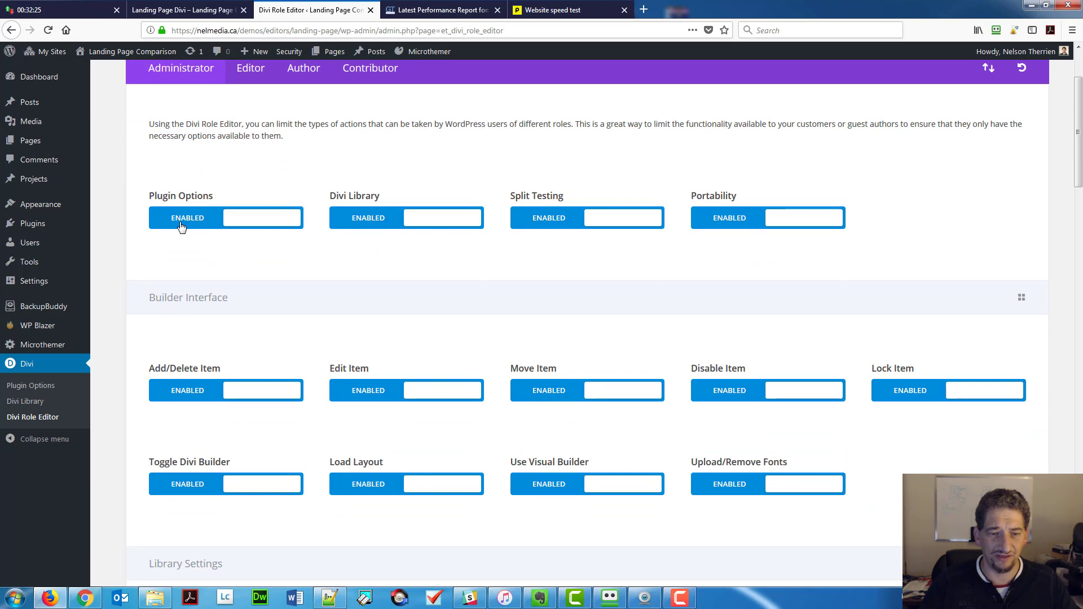
scroll(356, 283, "down", 1)
scroll(298, 247, "down", 5)
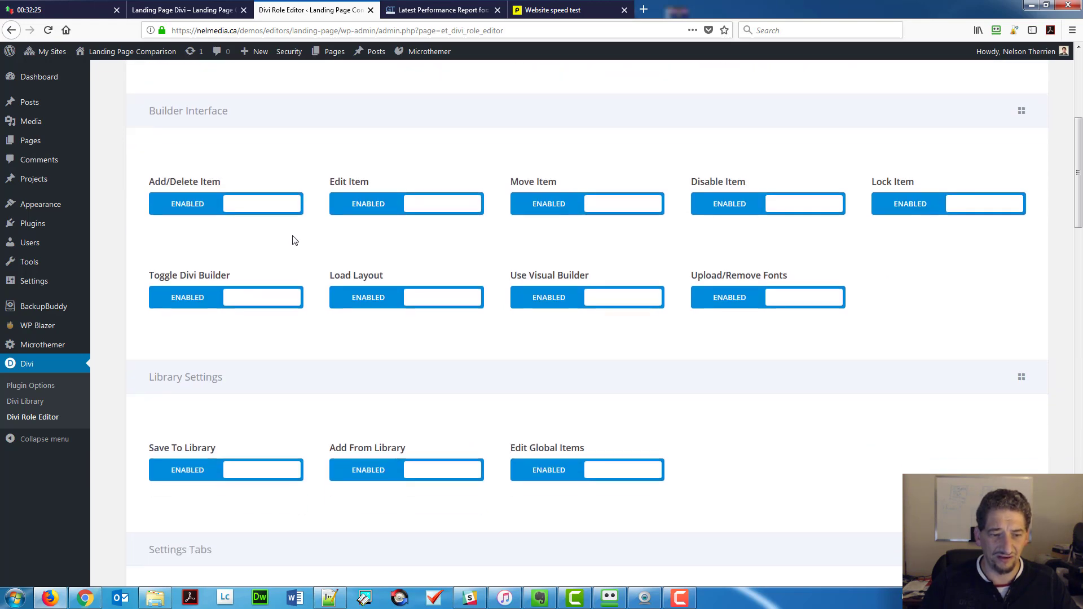
scroll(293, 244, "down", 9)
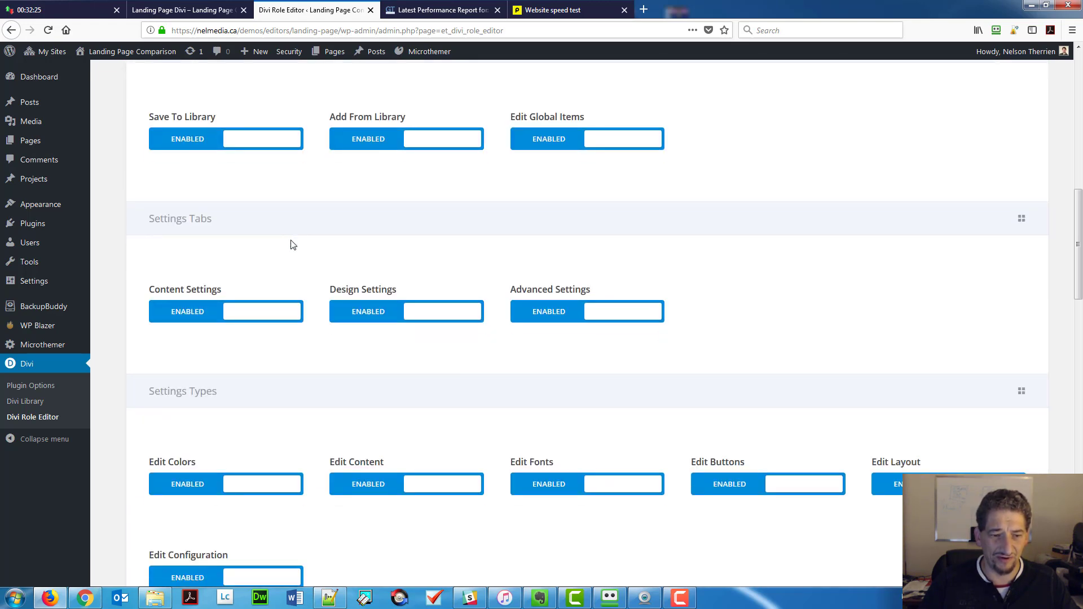
scroll(293, 246, "down", 6)
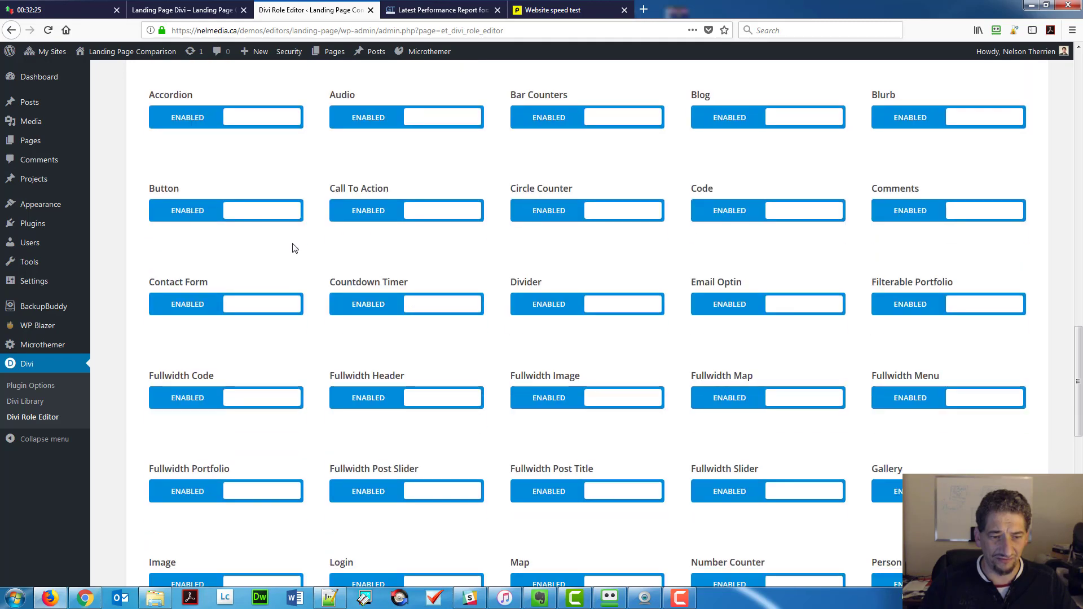
scroll(278, 246, "up", 2)
scroll(562, 274, "down", 1)
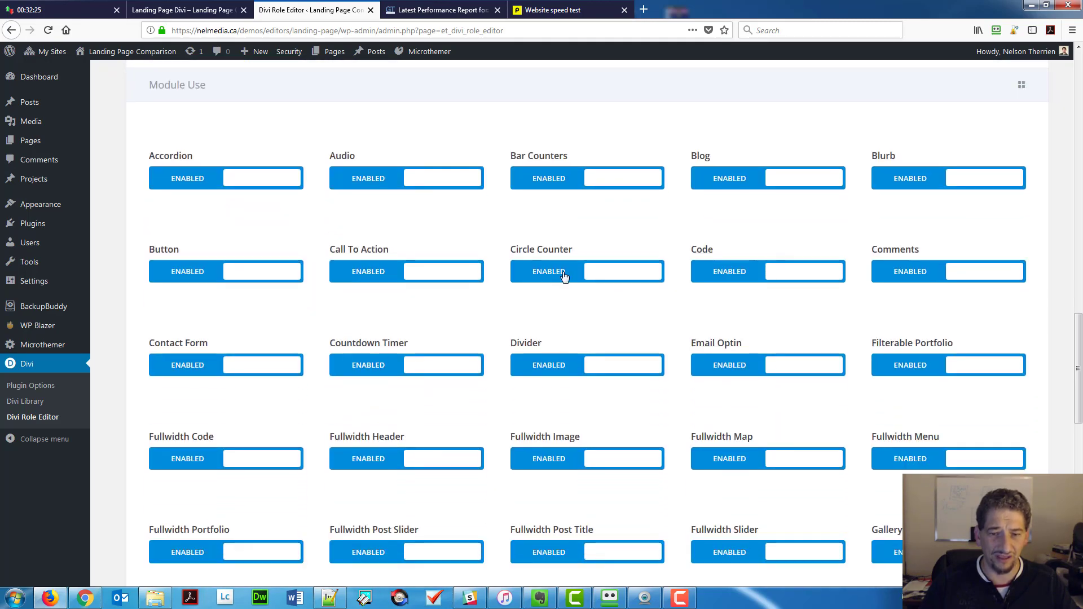
scroll(584, 293, "down", 8)
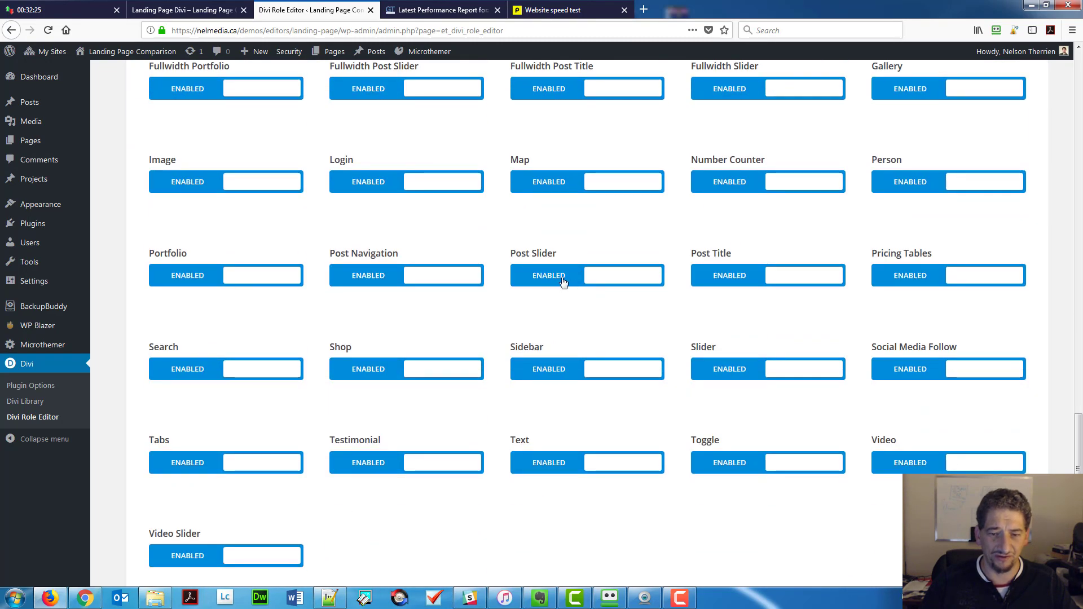
scroll(527, 296, "down", 1)
scroll(527, 296, "down", 3)
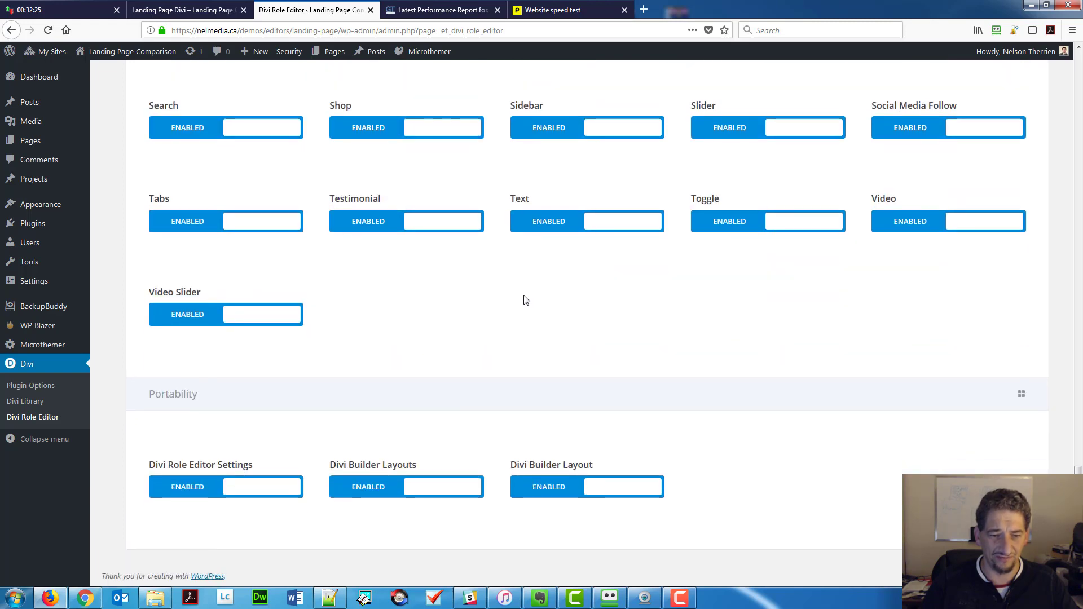
Try disabling the Post Navigation module for the Administrator role, and enable it again.
scroll(526, 300, "up", 3)
left_click(369, 217)
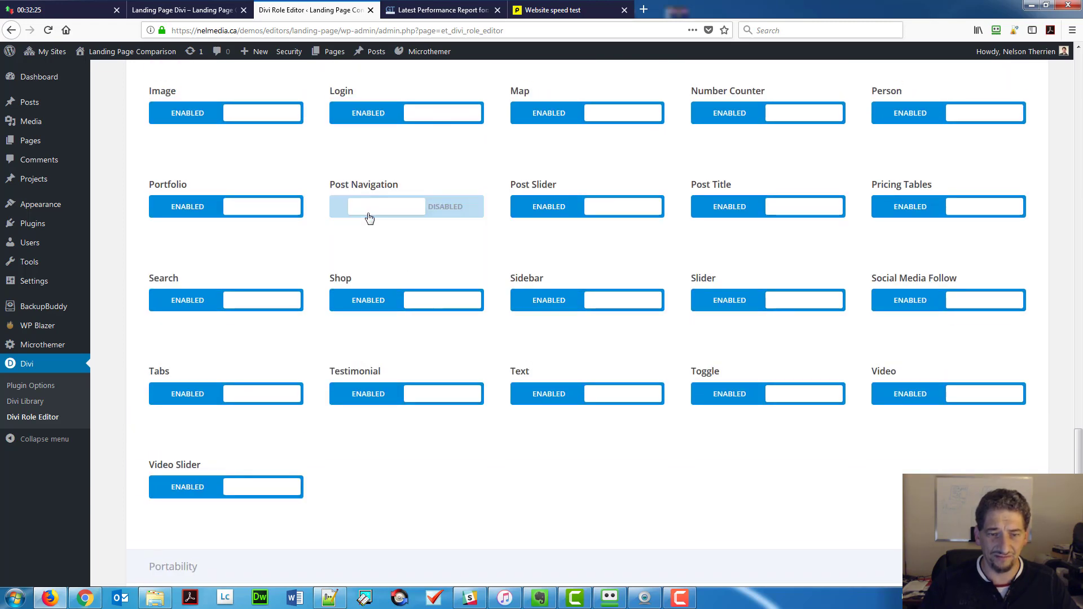
left_click(370, 217)
scroll(443, 231, "up", 10)
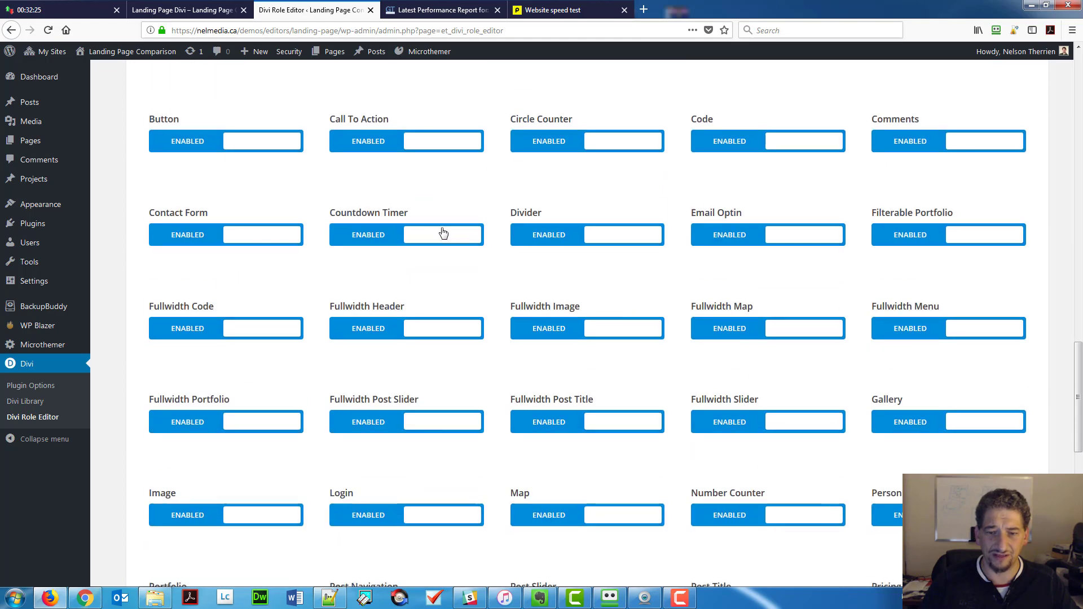
Try disabling the Edit Fonts permission under Settings Types for the Administrator role, and enable it again.
scroll(446, 240, "up", 18)
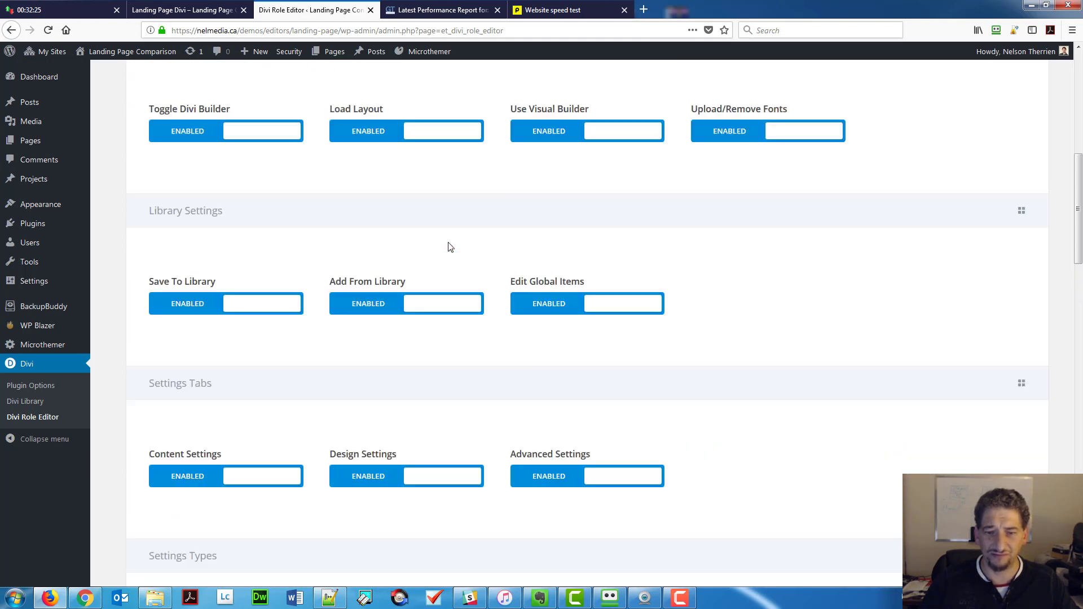
scroll(450, 247, "up", 2)
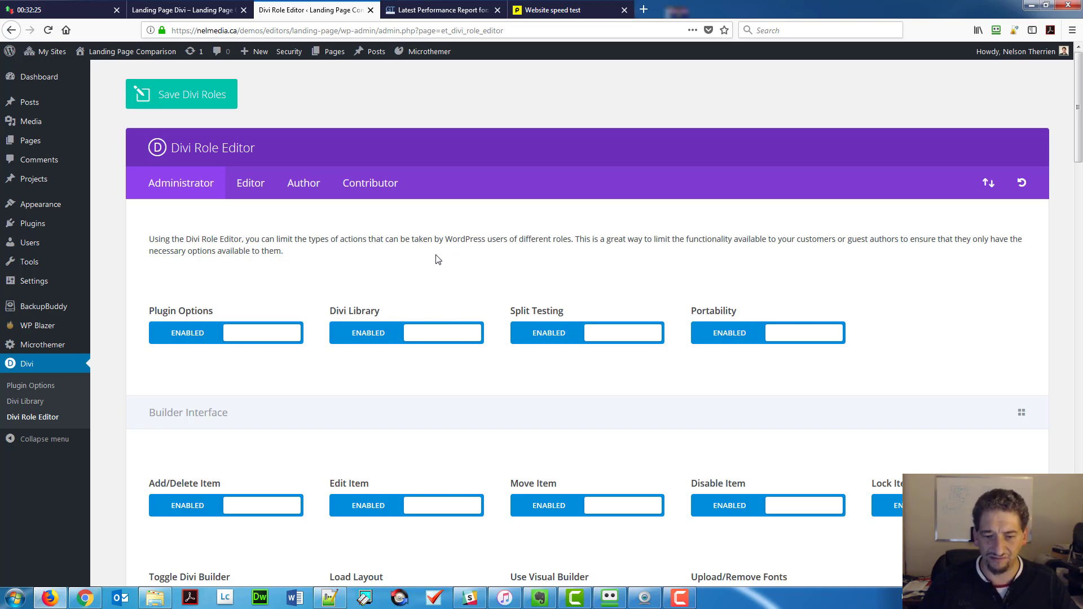
scroll(436, 256, "down", 3)
scroll(436, 257, "down", 5)
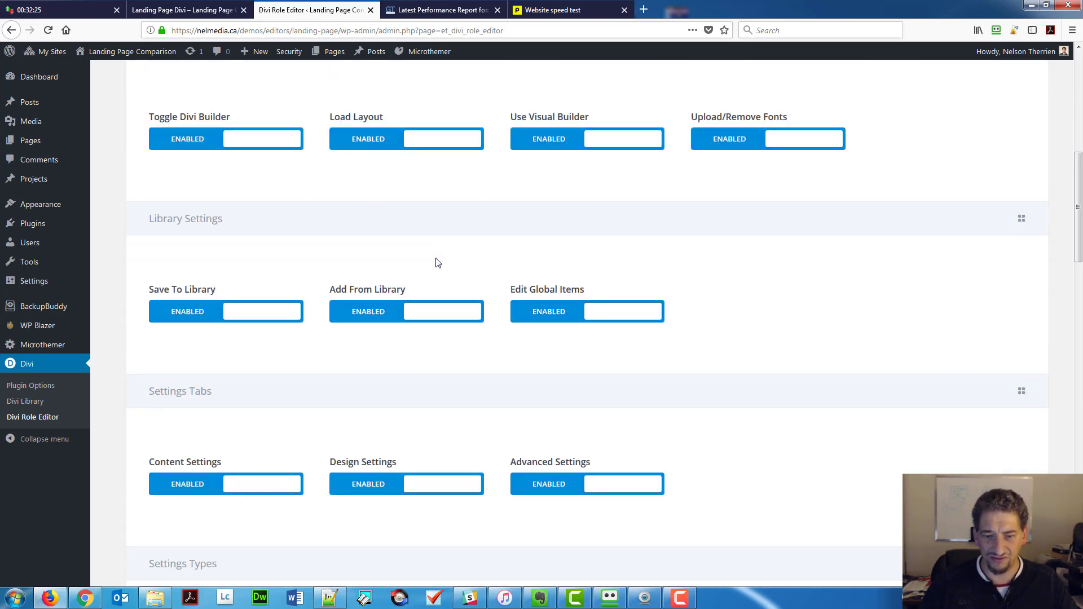
scroll(436, 263, "down", 4)
left_click(547, 429)
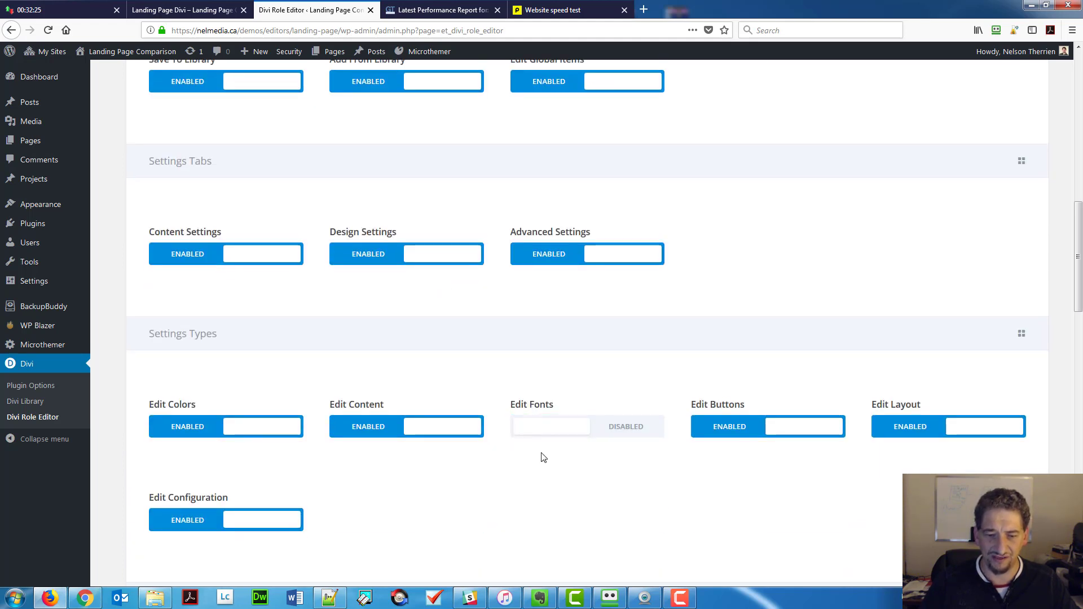
left_click(541, 434)
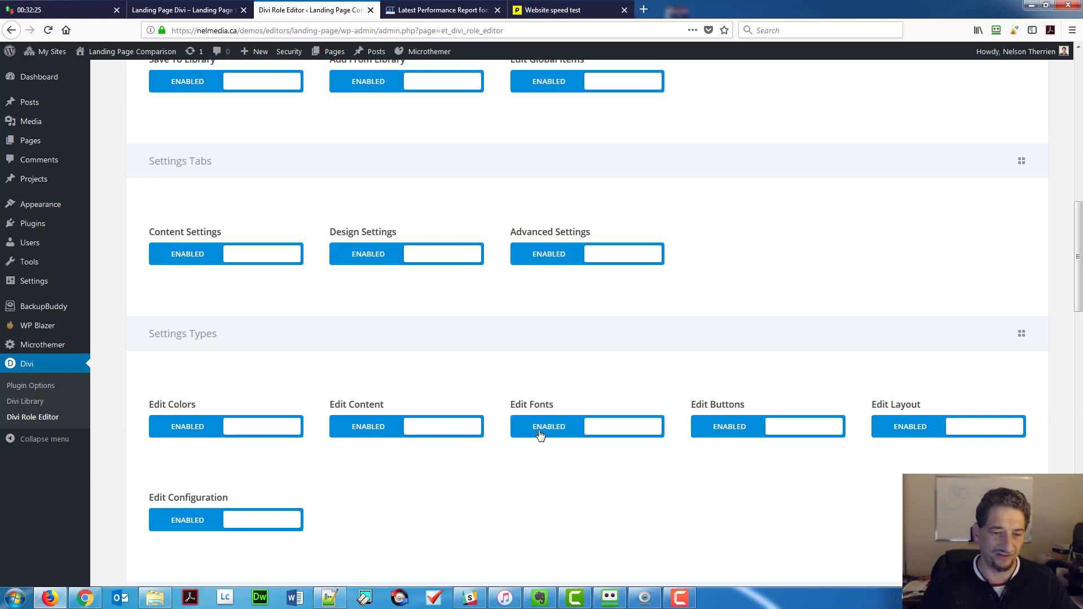
scroll(546, 365, "up", 10)
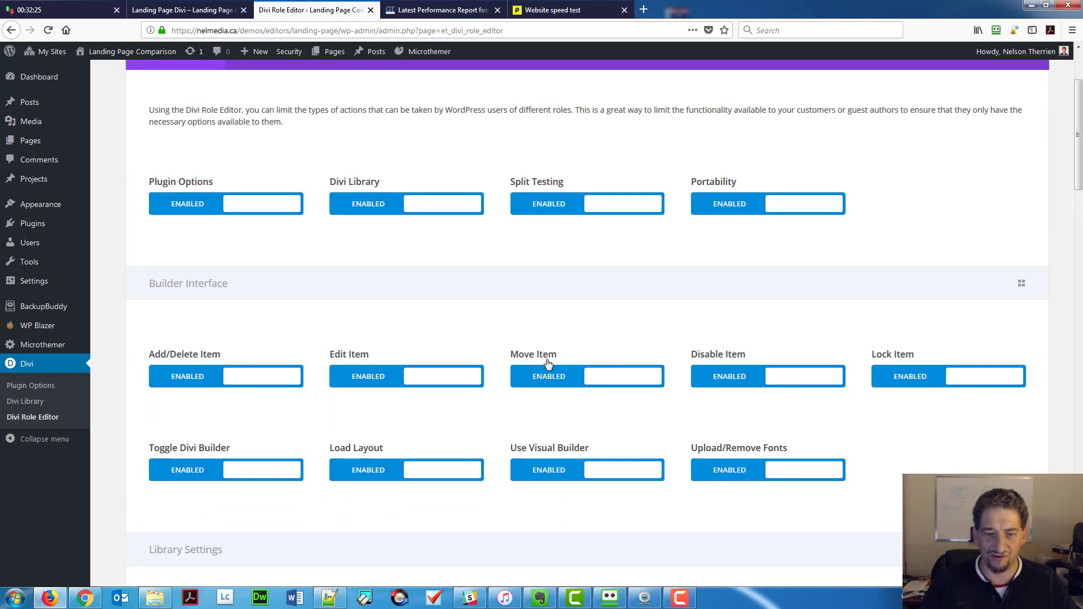
scroll(546, 361, "up", 3)
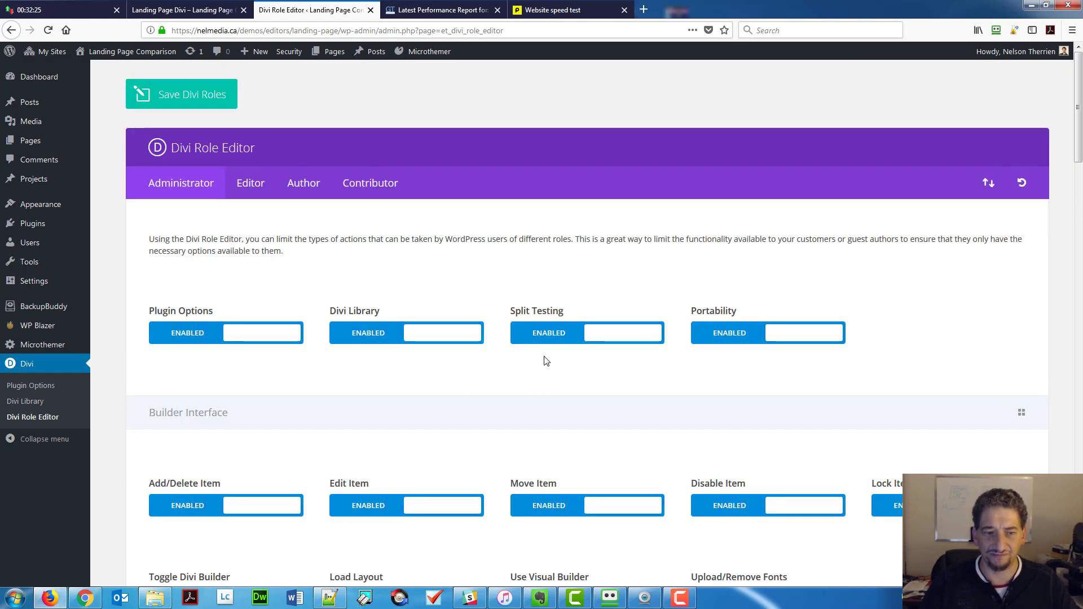
Switch to the GTmetrix performance report for the landing page and check its total page size and number of requests.
left_click(415, 10)
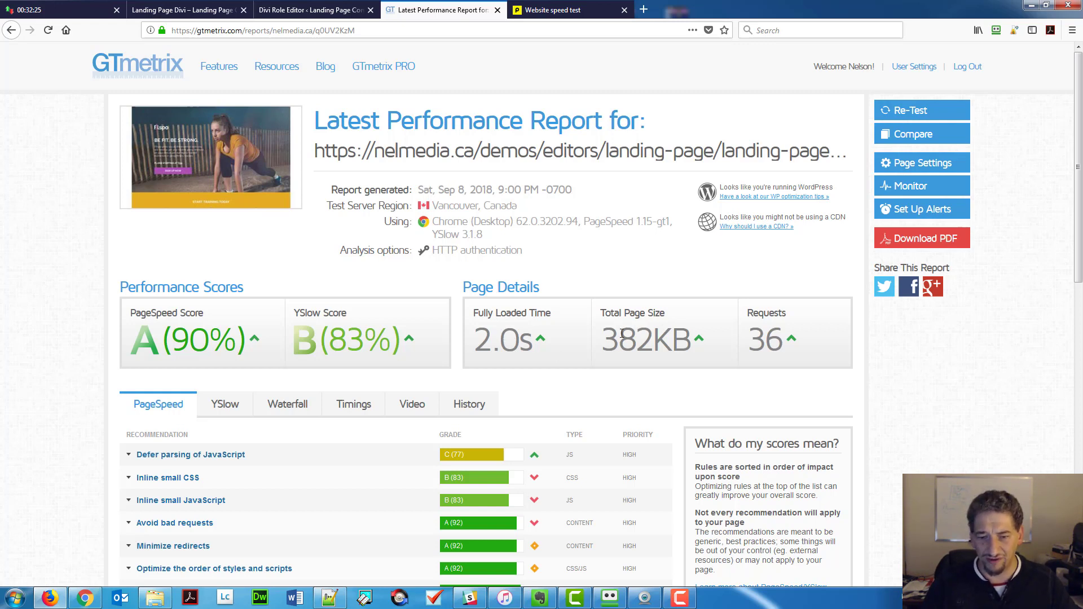
left_click_drag(602, 337, 658, 335)
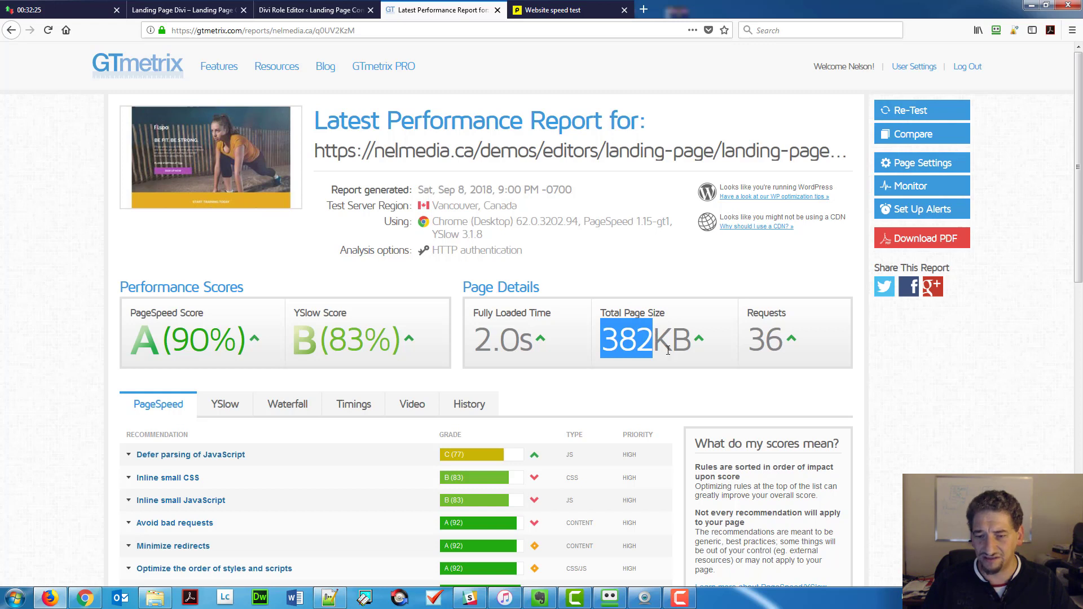
left_click_drag(740, 342, 782, 339)
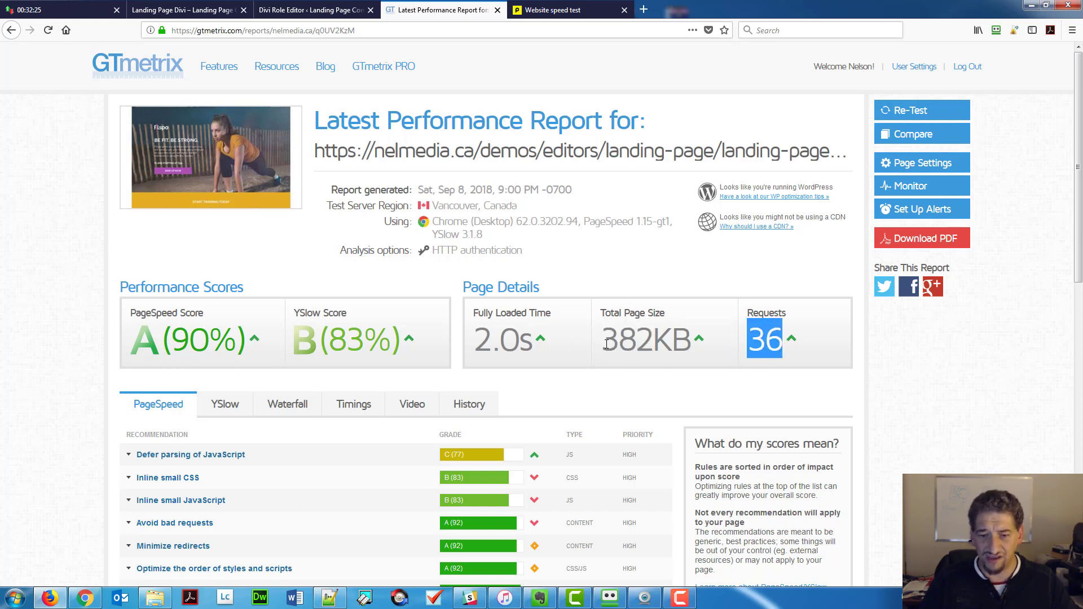
left_click_drag(598, 342, 655, 344)
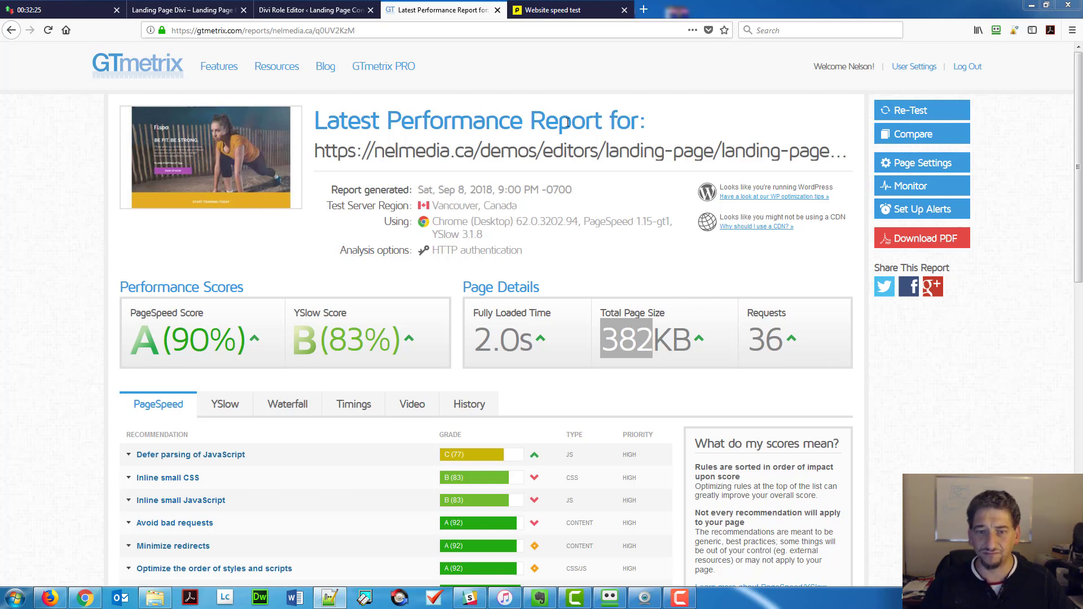
Switch to the Pingdom website speed test results and check the landing page's page size and number of requests.
left_click(550, 9)
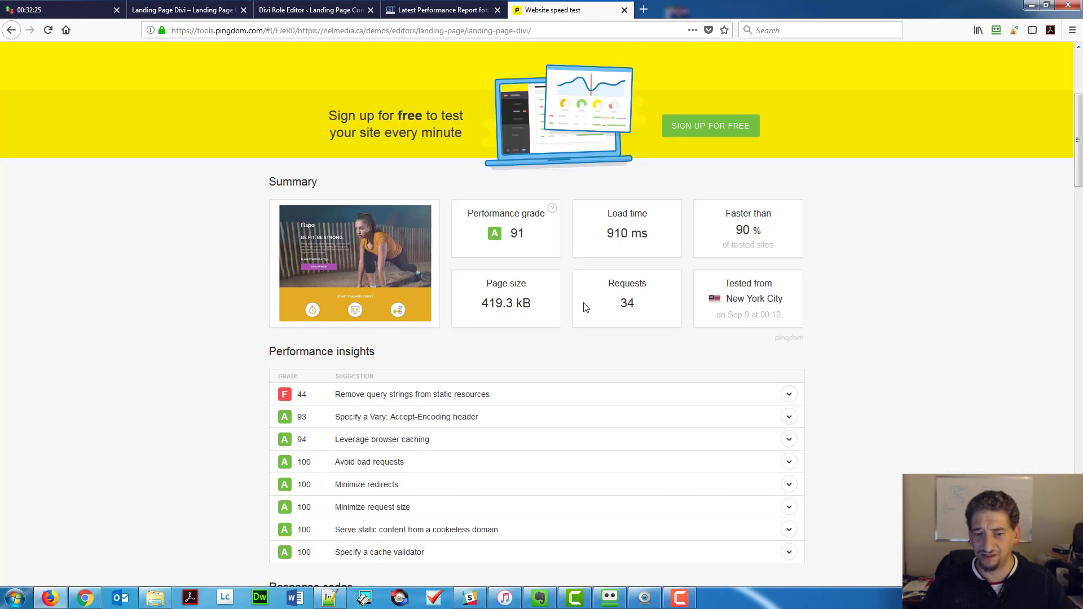
double_click(484, 302)
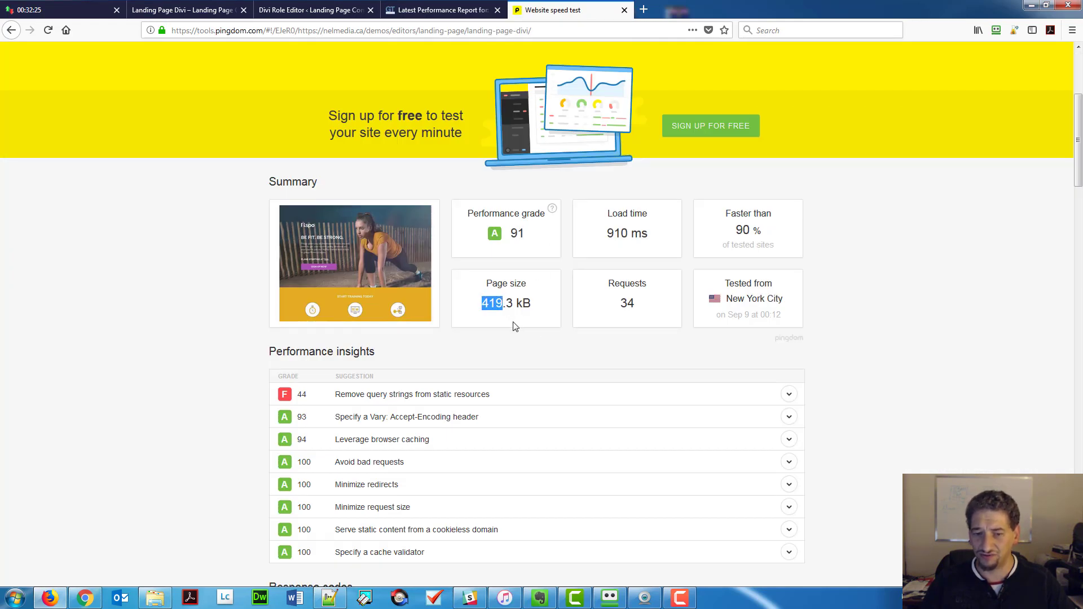
double_click(626, 303)
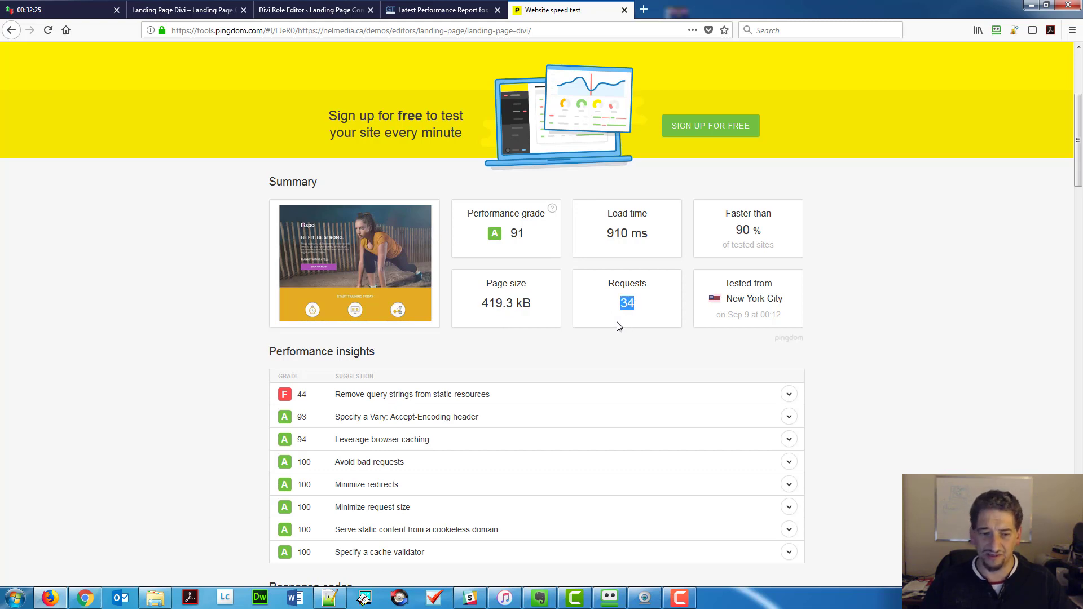